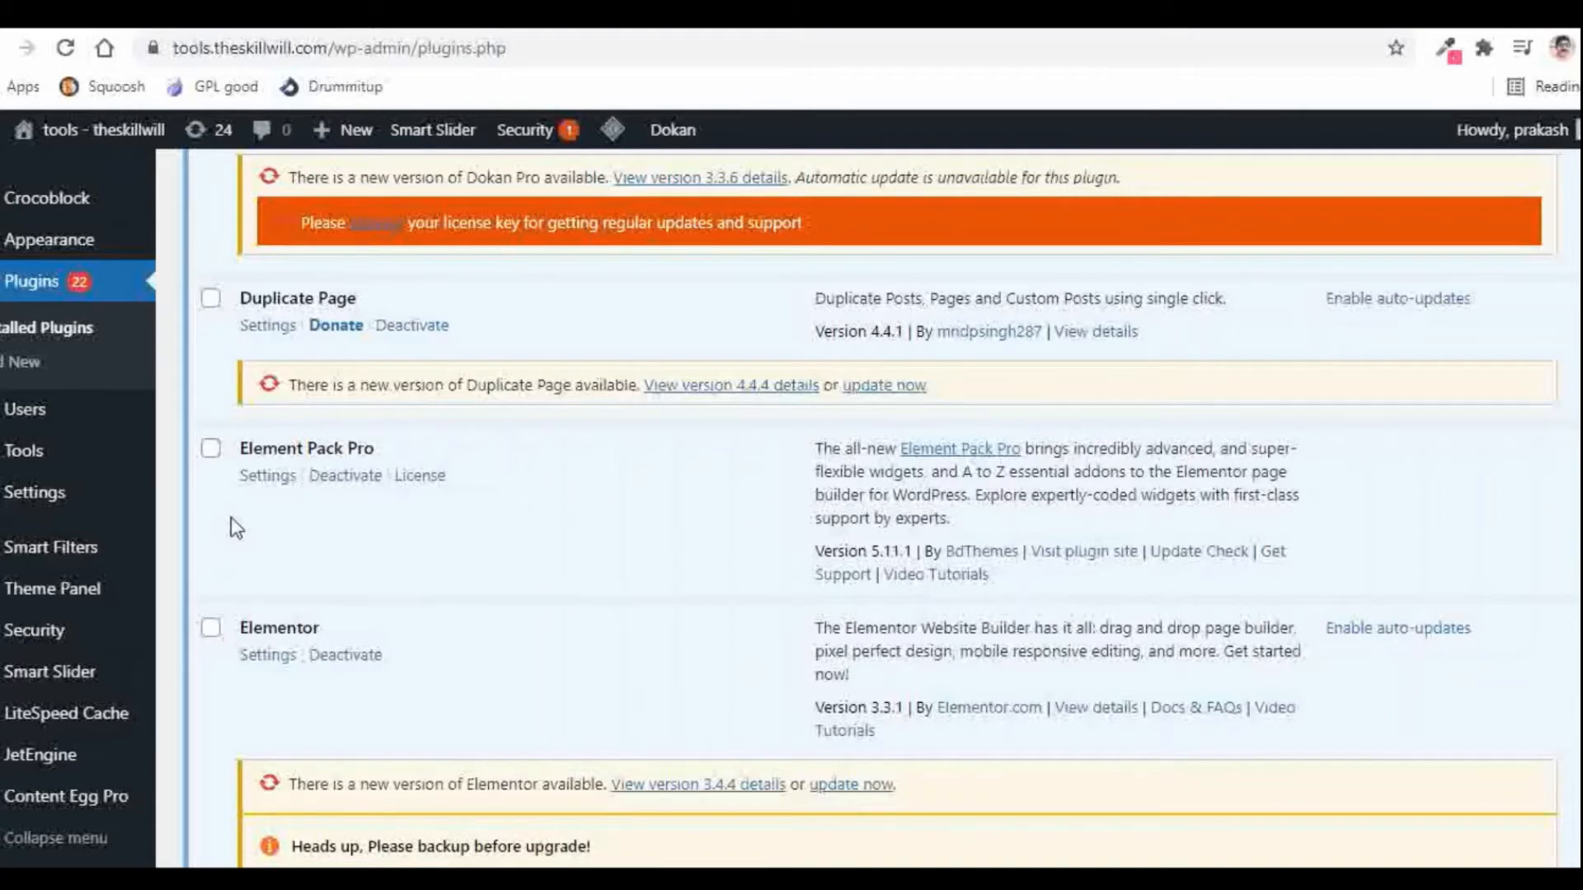
Step: Open Element Pack Pro's Core Widgets tab and review which widgets, like Accordion and Call Out, are enabled
click(263, 477)
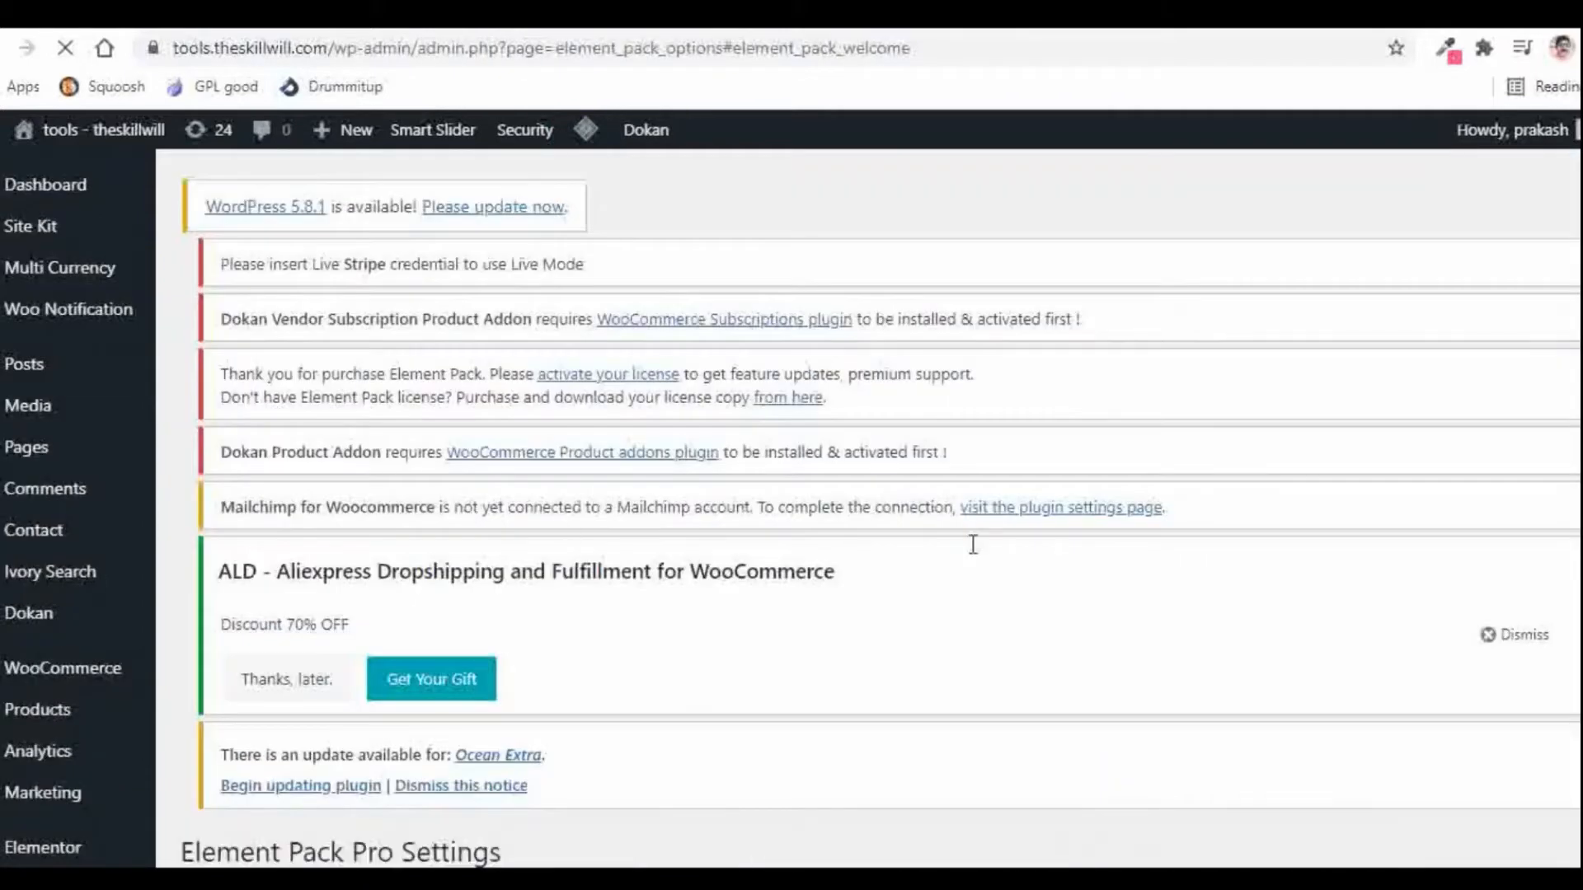
scroll(971, 550, down, 9)
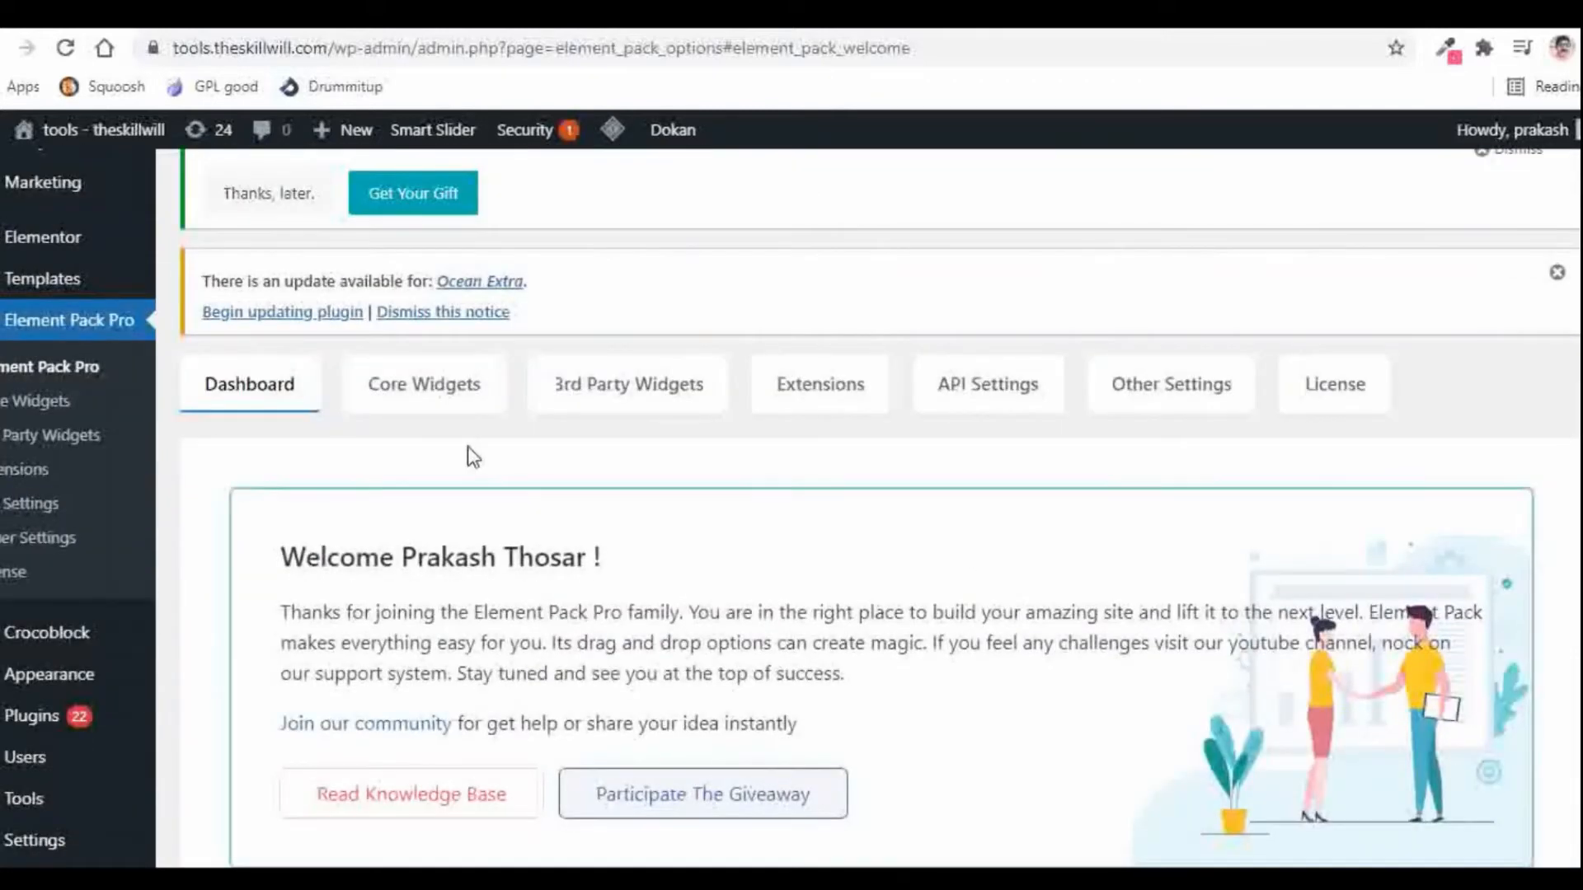
scroll(470, 453, down, 2)
click(407, 272)
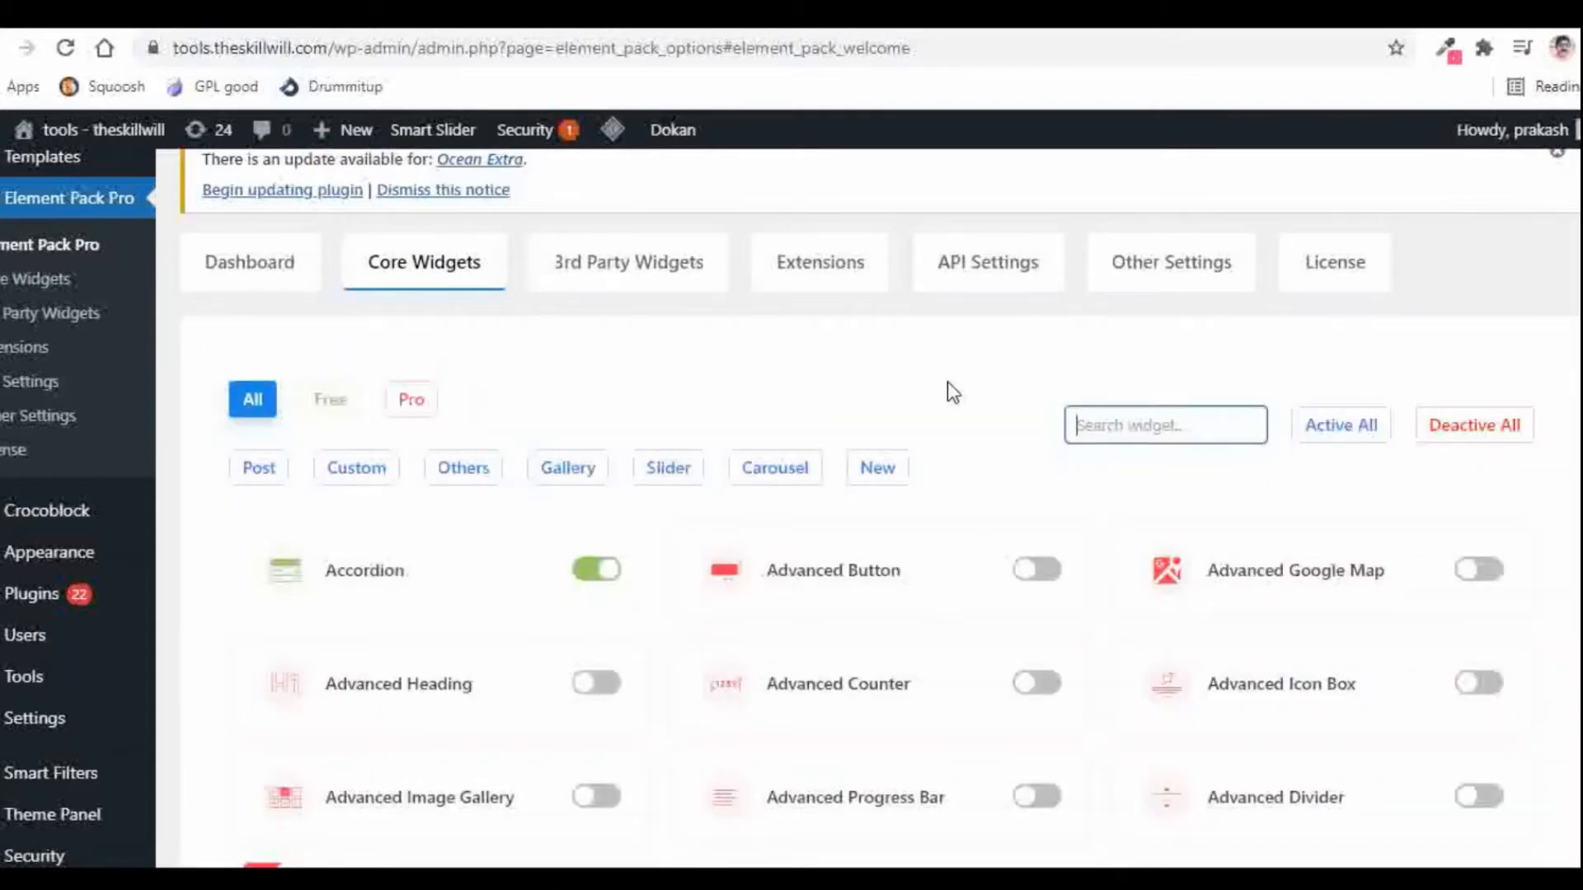
scroll(947, 383, down, 5)
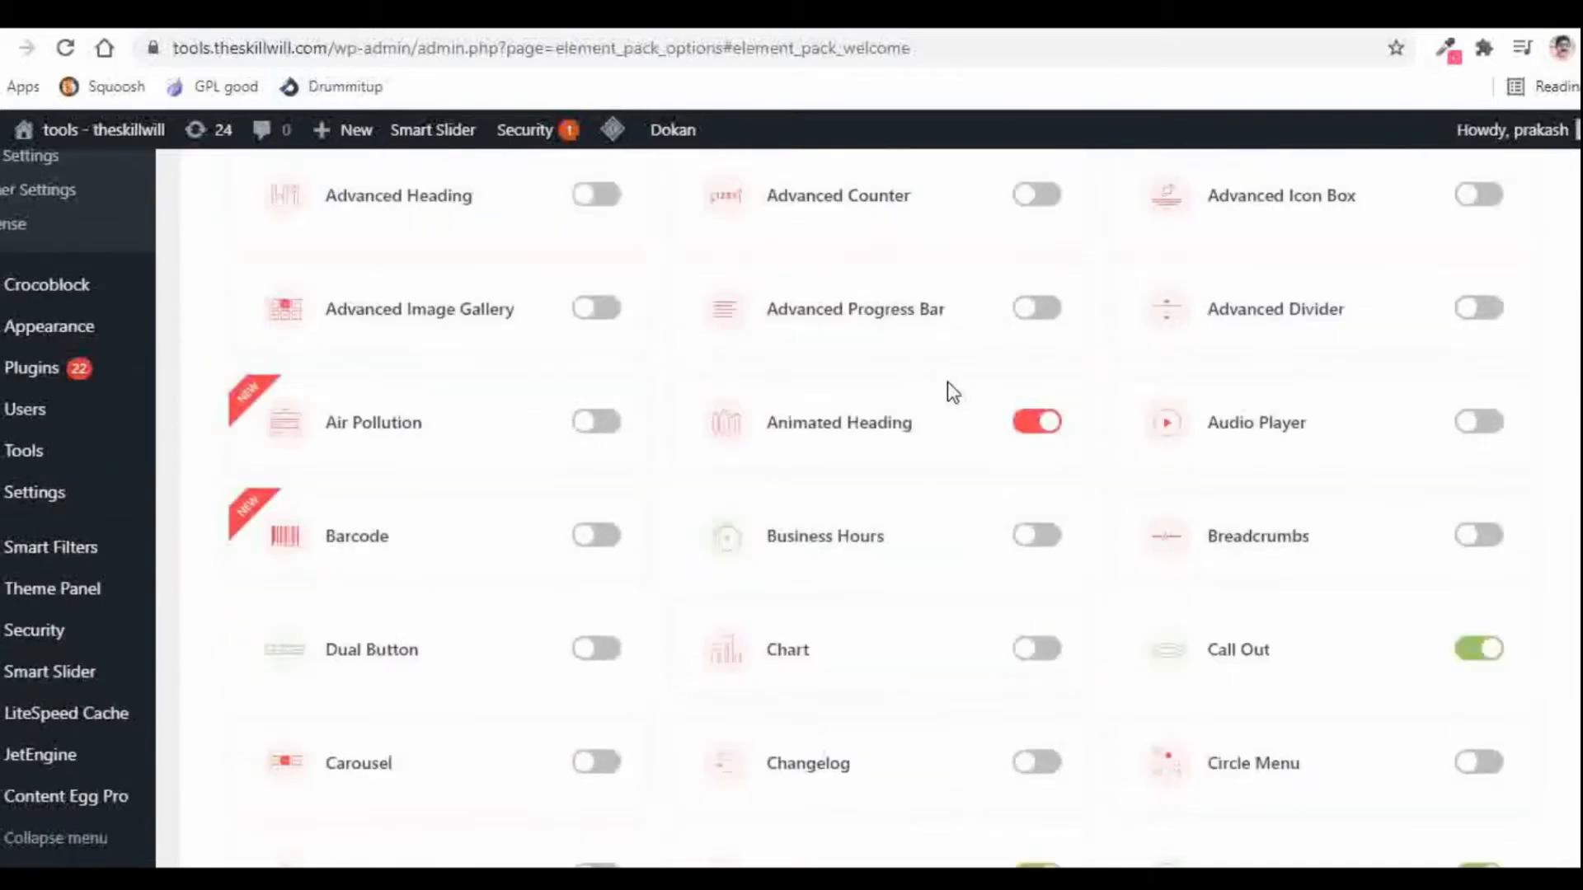
scroll(948, 383, down, 10)
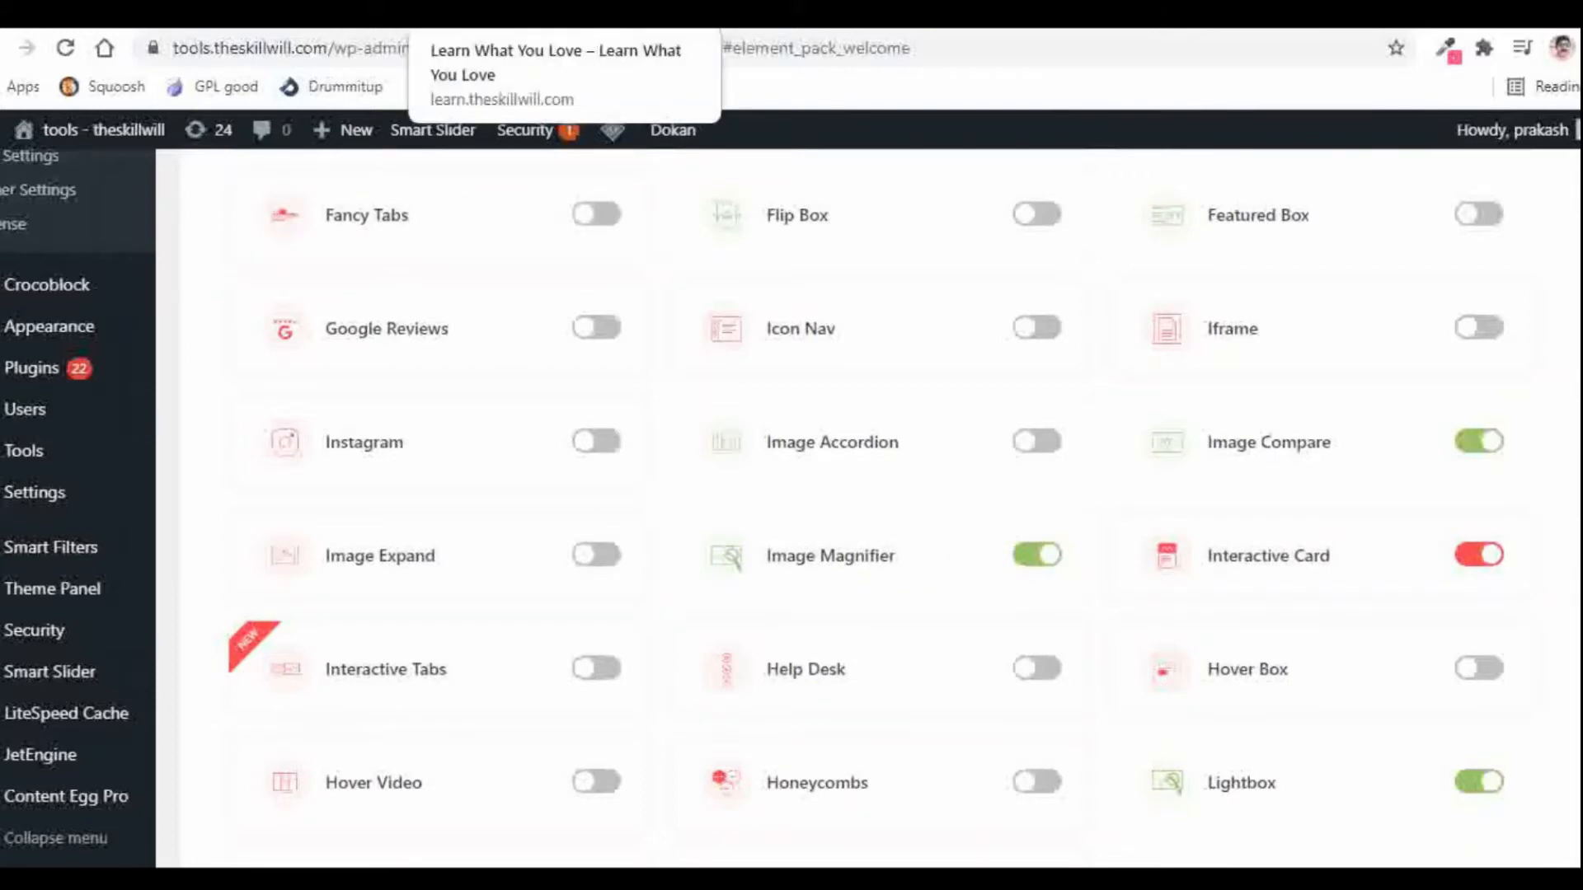
Step: Add a single-column section to the page and place an Inner Section inside it
click(527, 13)
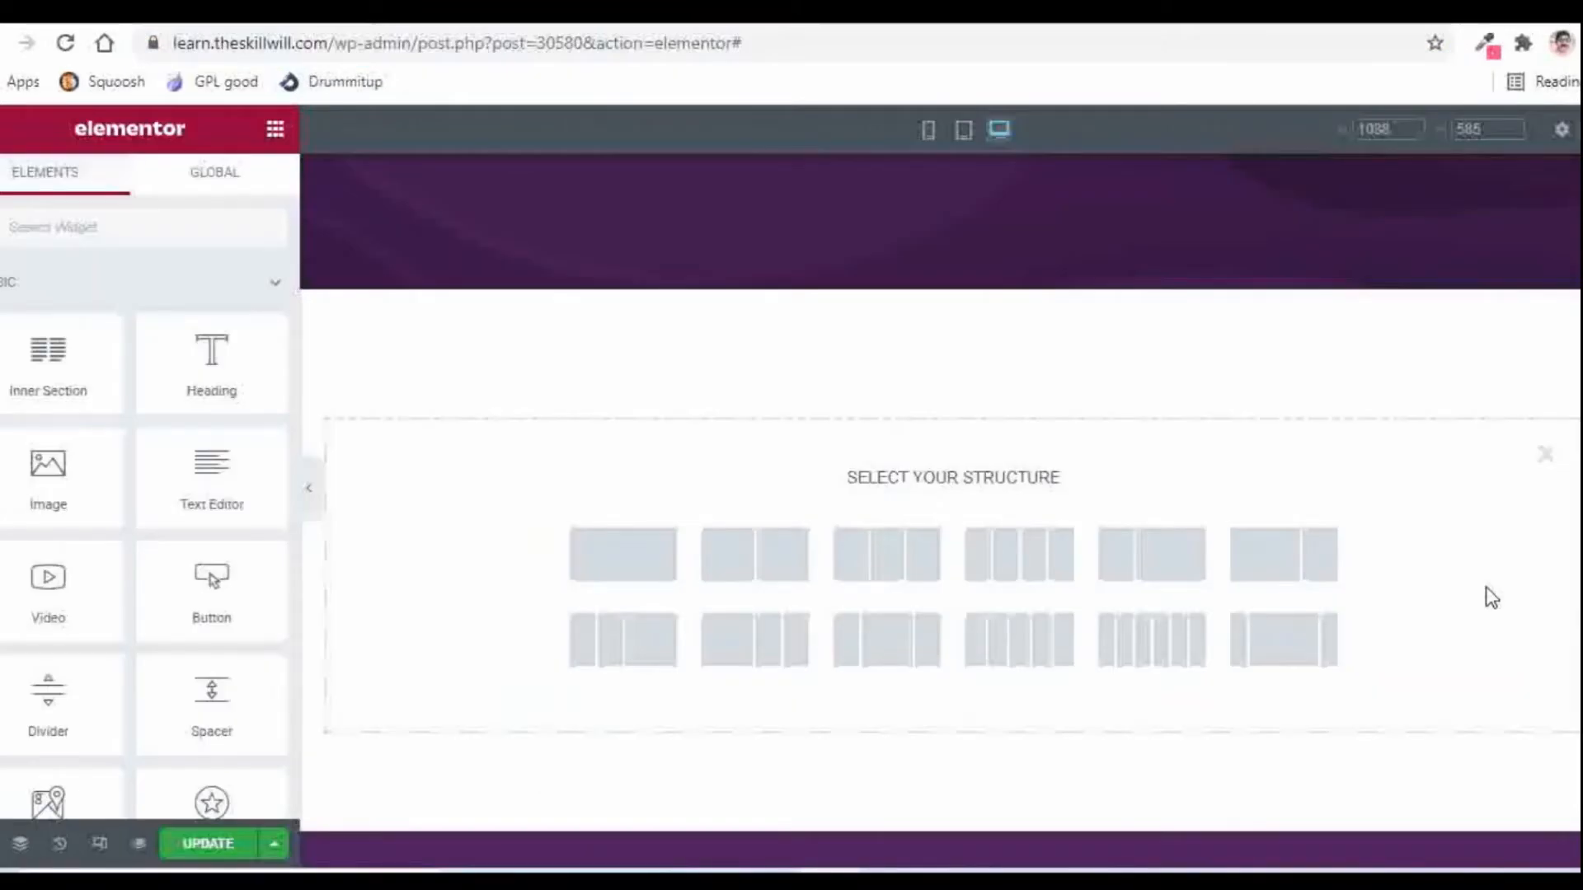
click(616, 554)
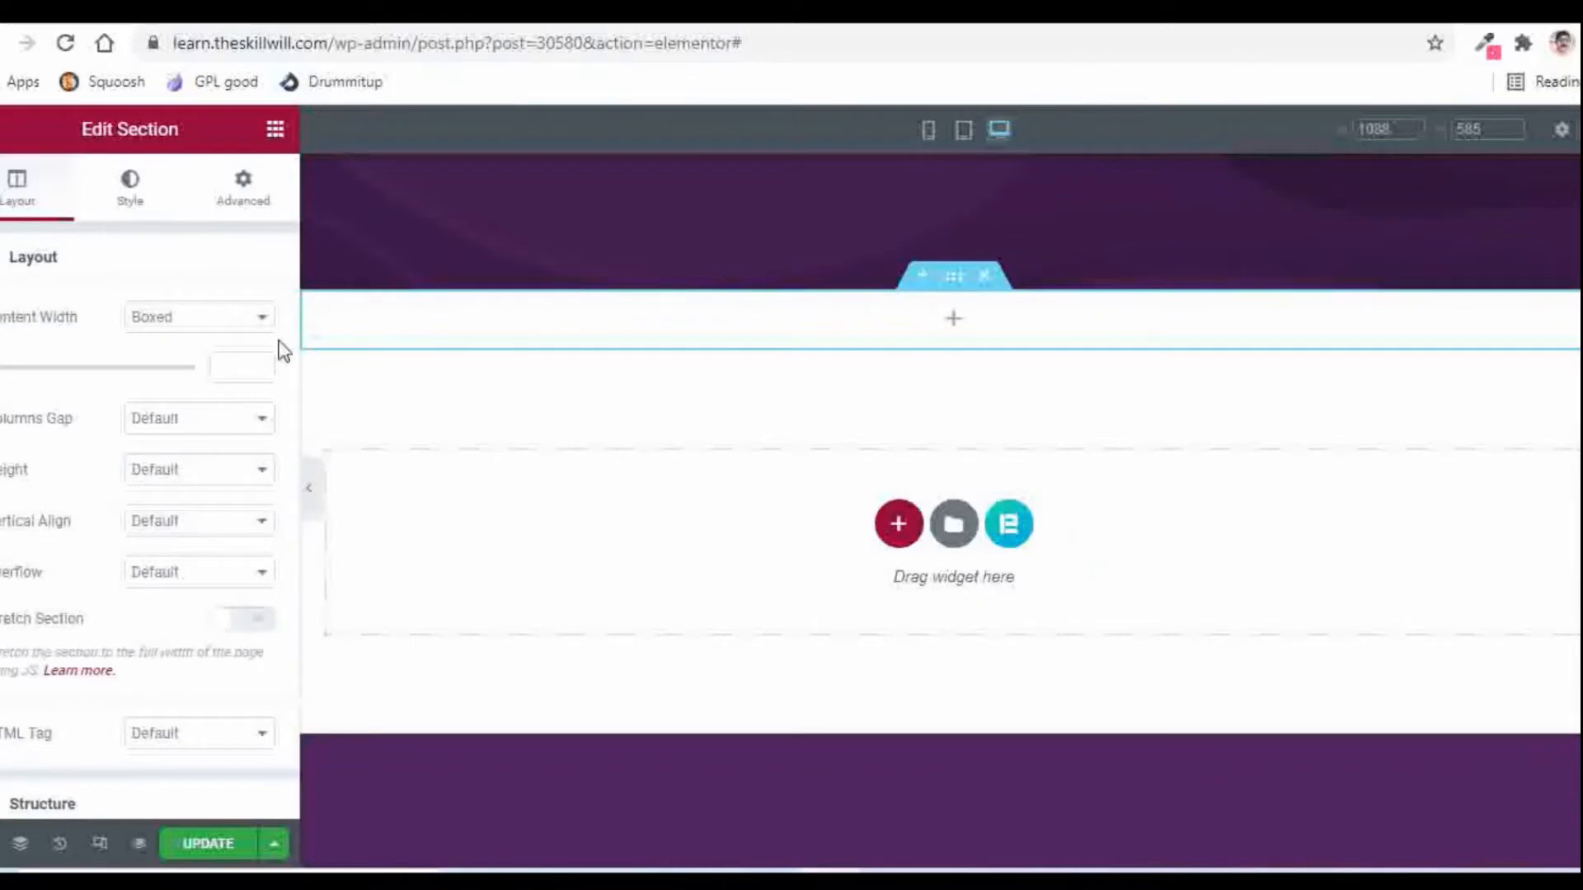
click(274, 129)
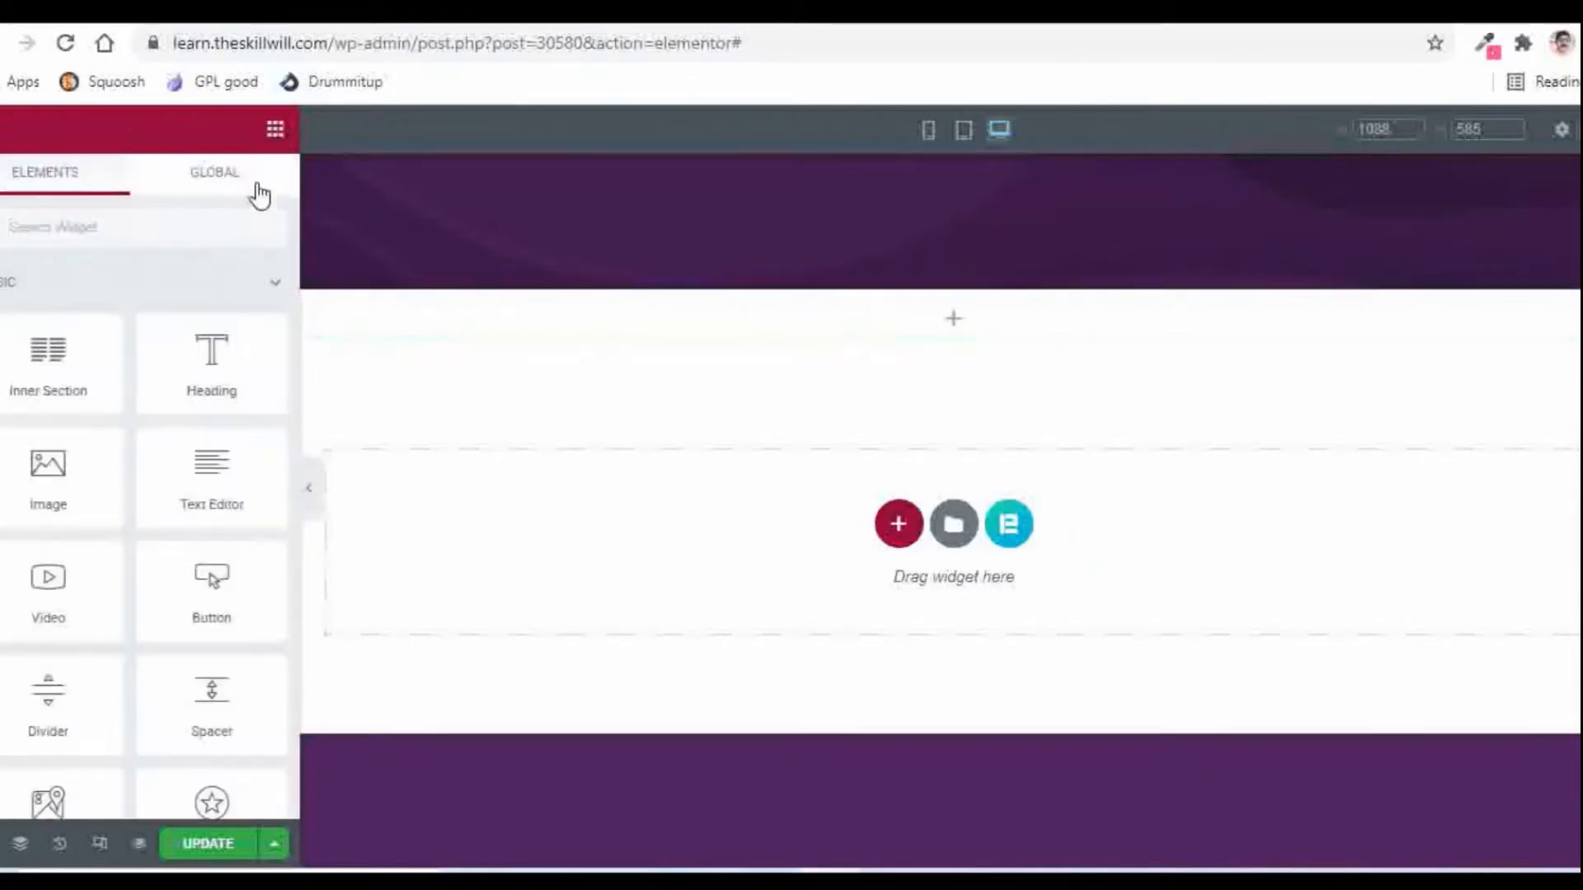
drag(37, 367, 932, 322)
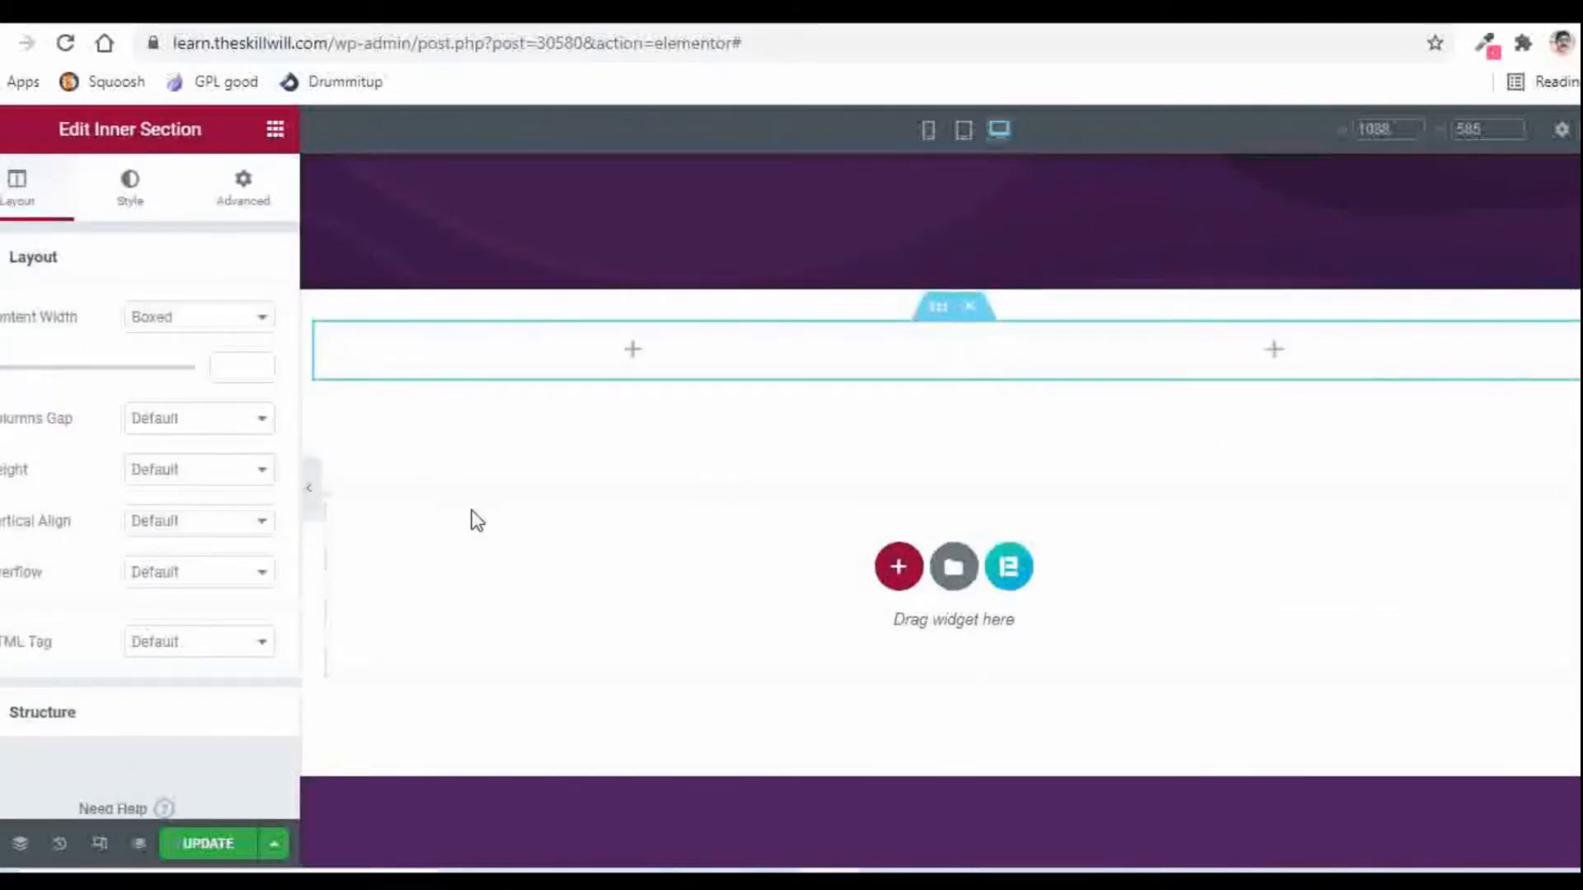
Step: Search widgets for 'inte' and place an Interactive Card in the left column
click(276, 132)
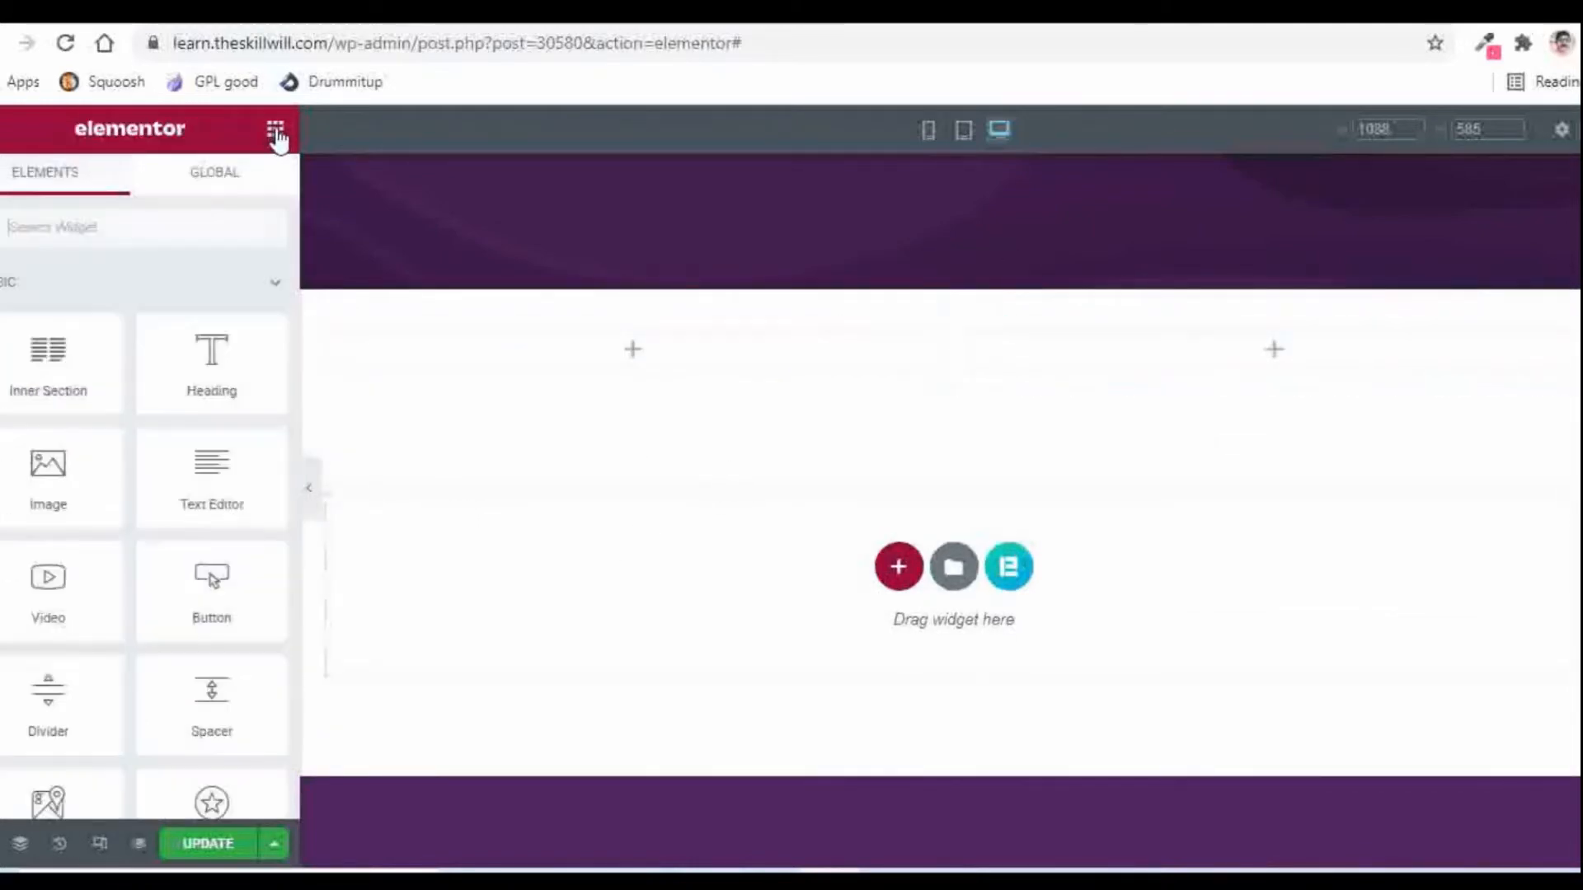
click(133, 229)
text(inter)
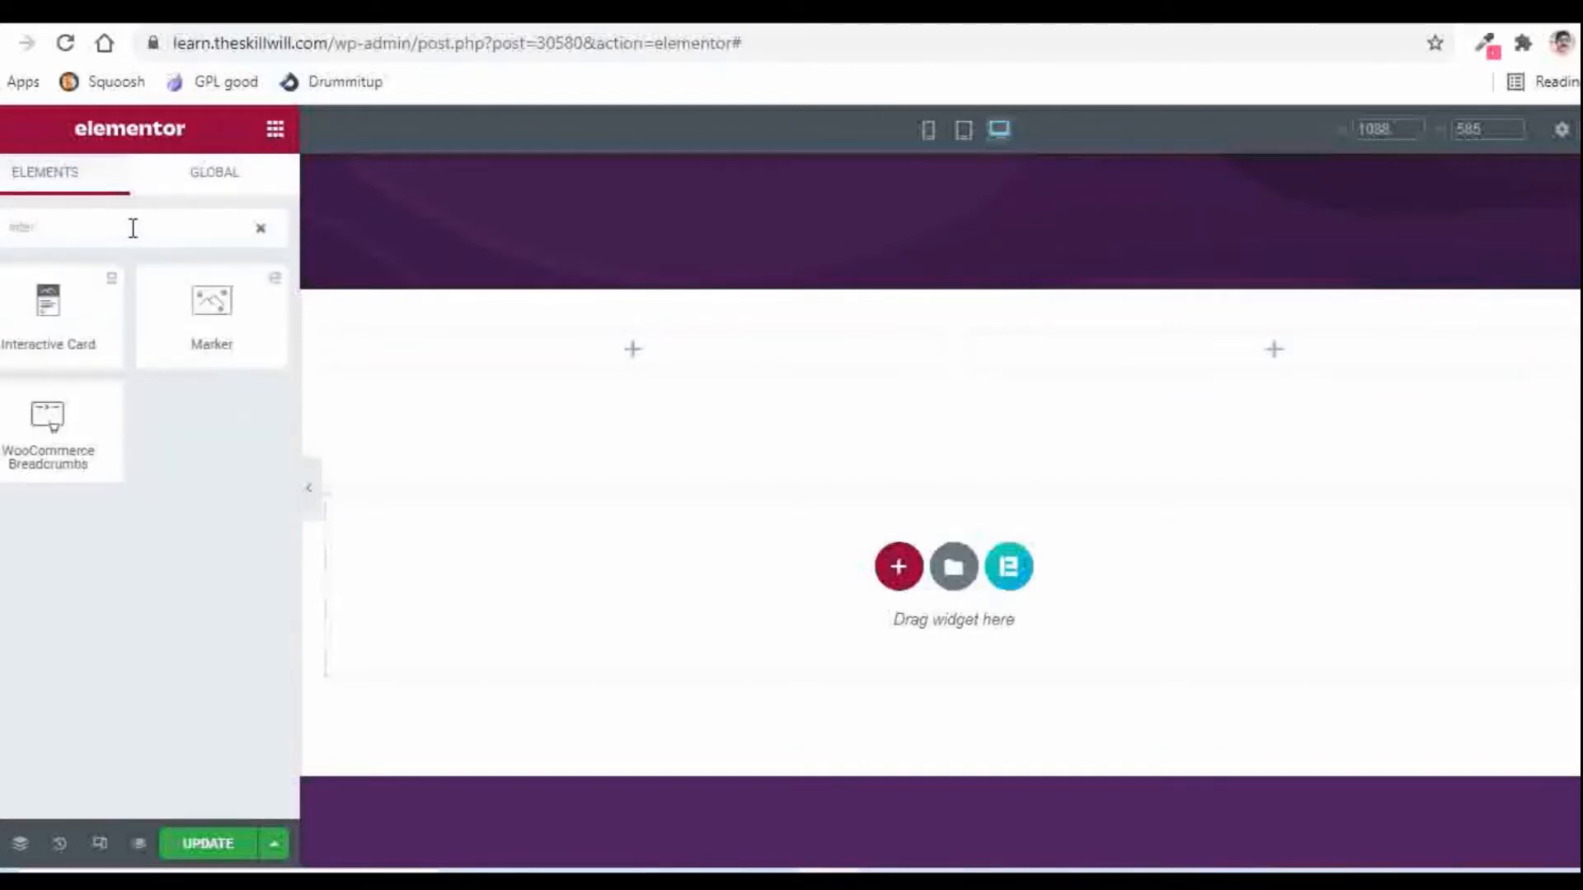
drag(47, 313, 745, 449)
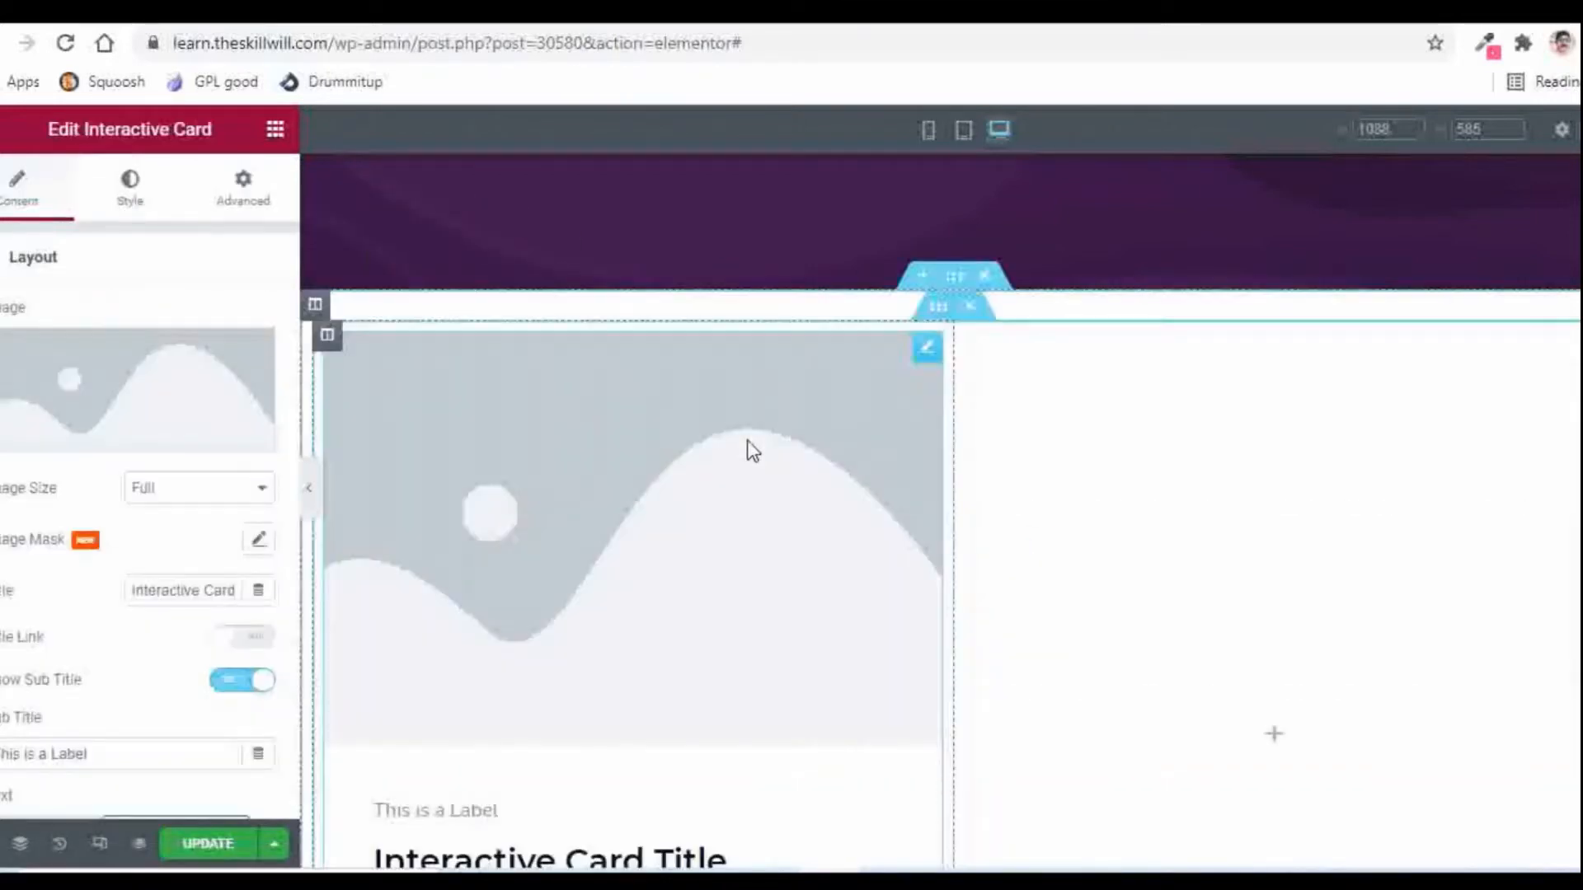
mouse_move(145, 395)
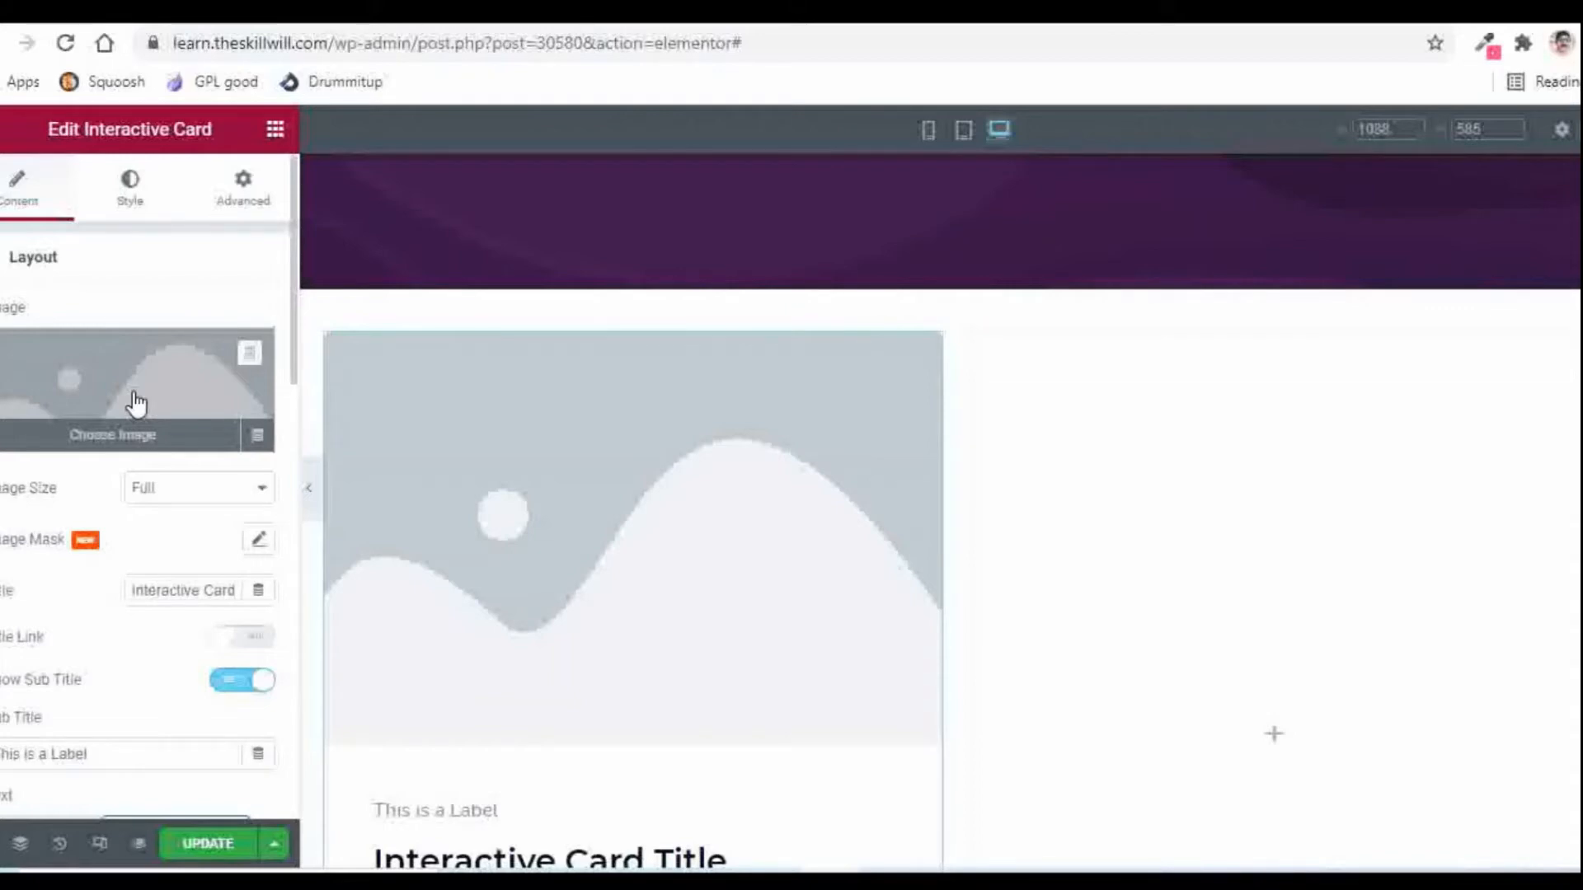
Step: Set the Interactive Card image to Post-01.jpg from the Media Library
click(137, 404)
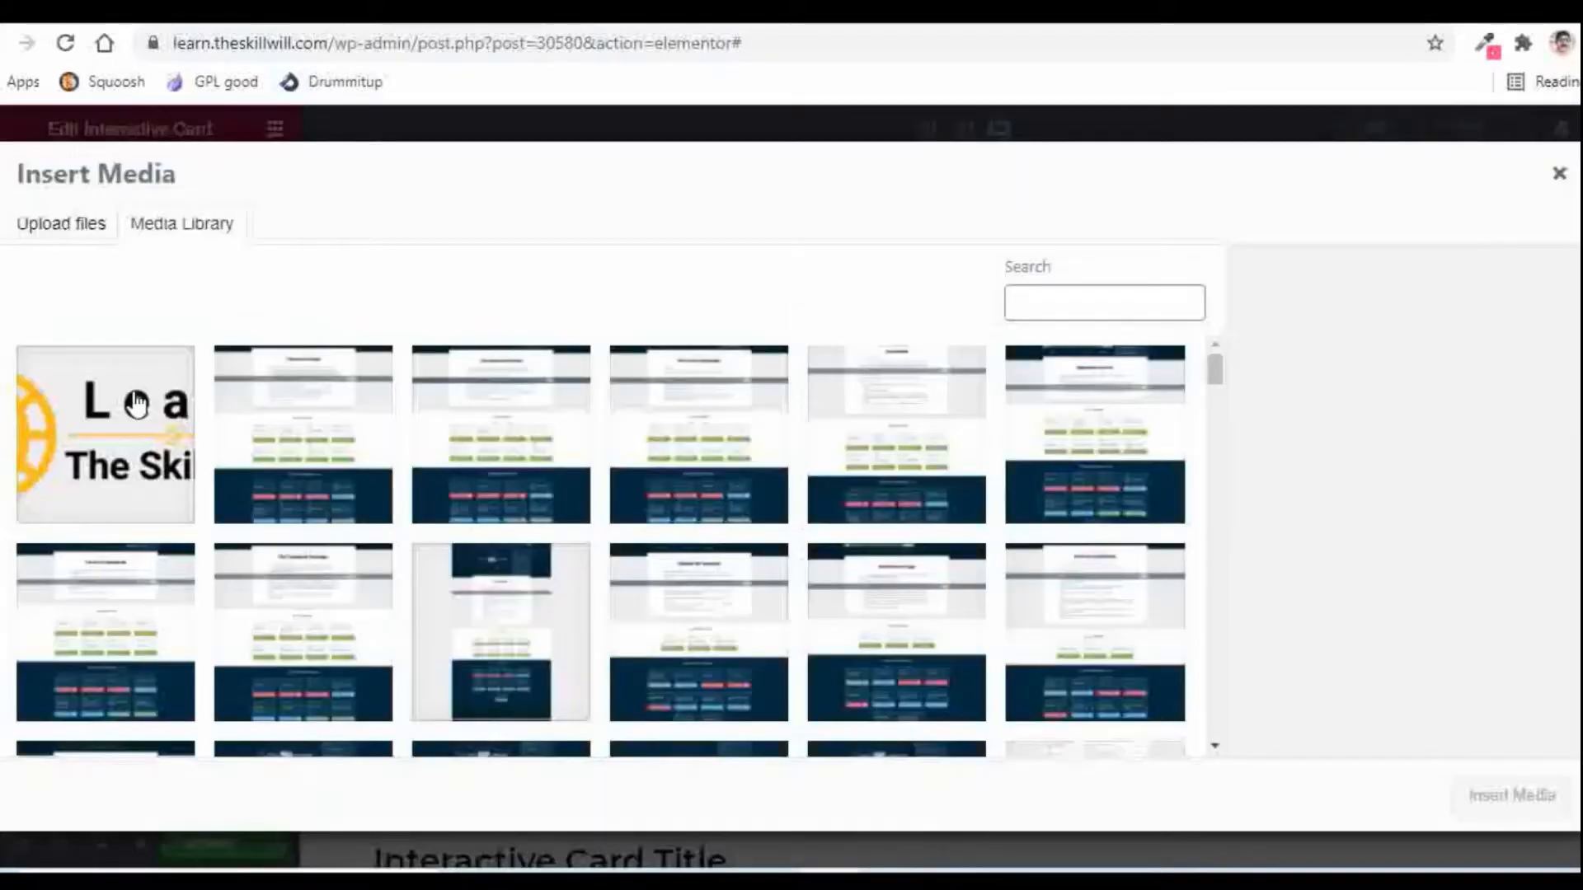
scroll(934, 471, down, 15)
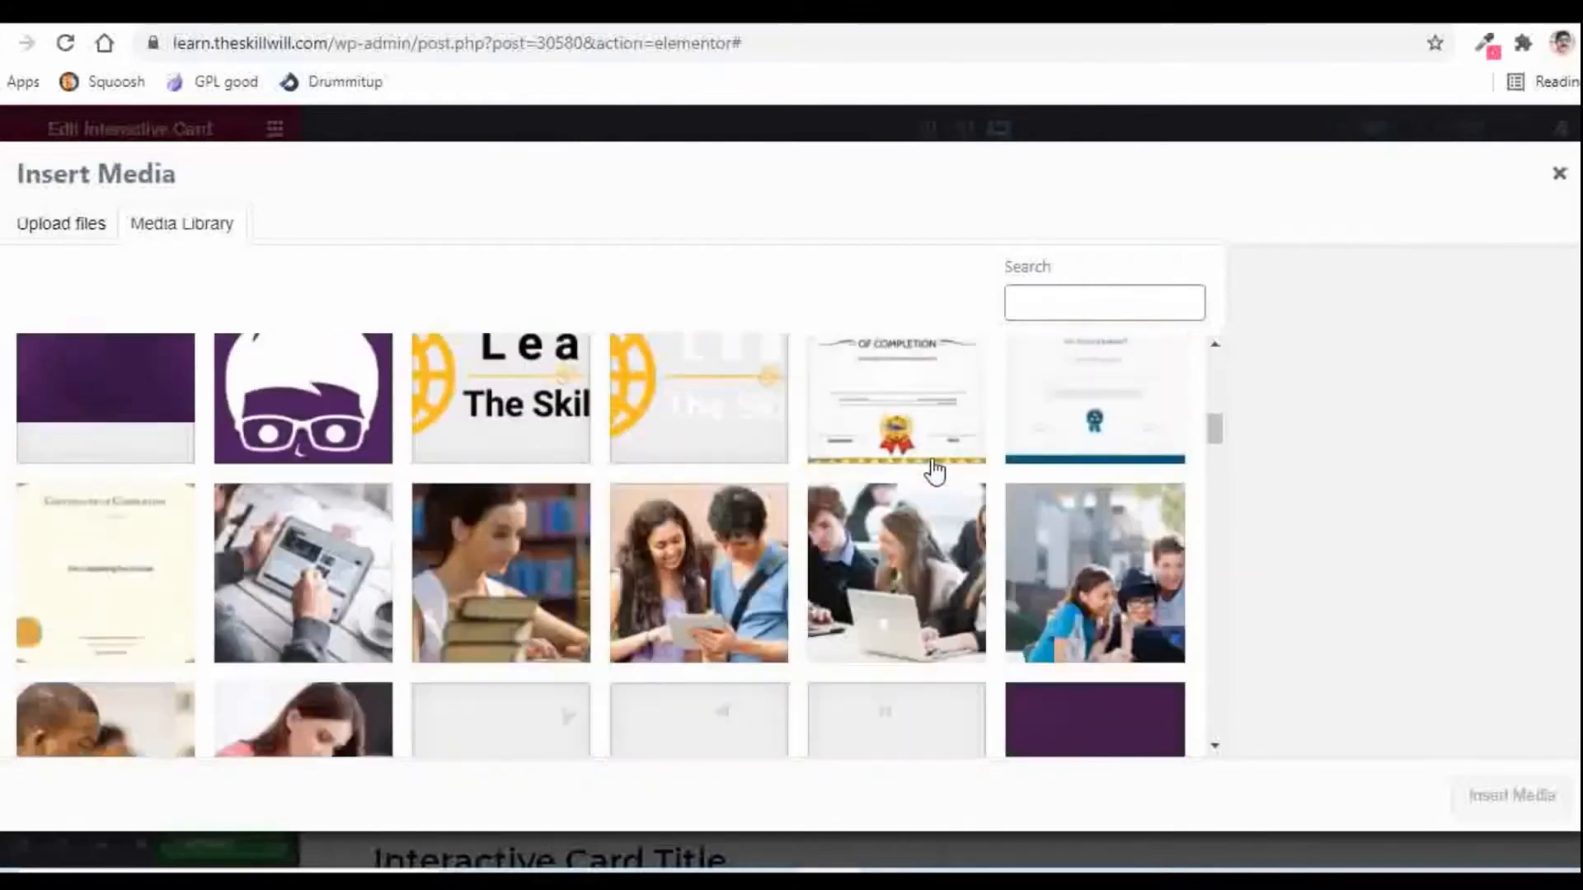
scroll(934, 472, down, 6)
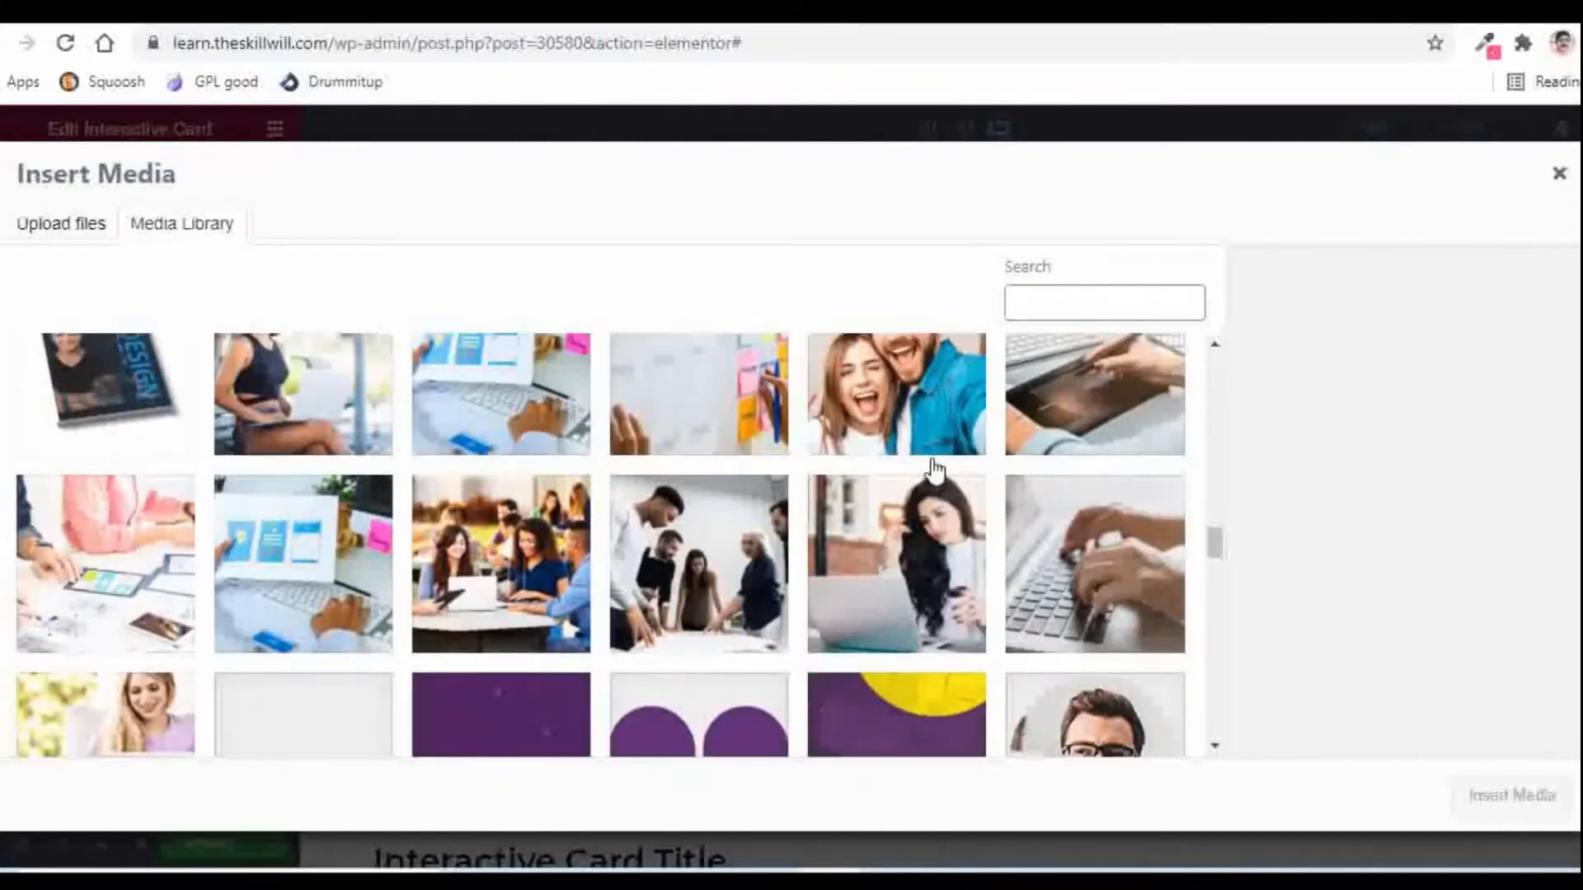
scroll(935, 472, down, 3)
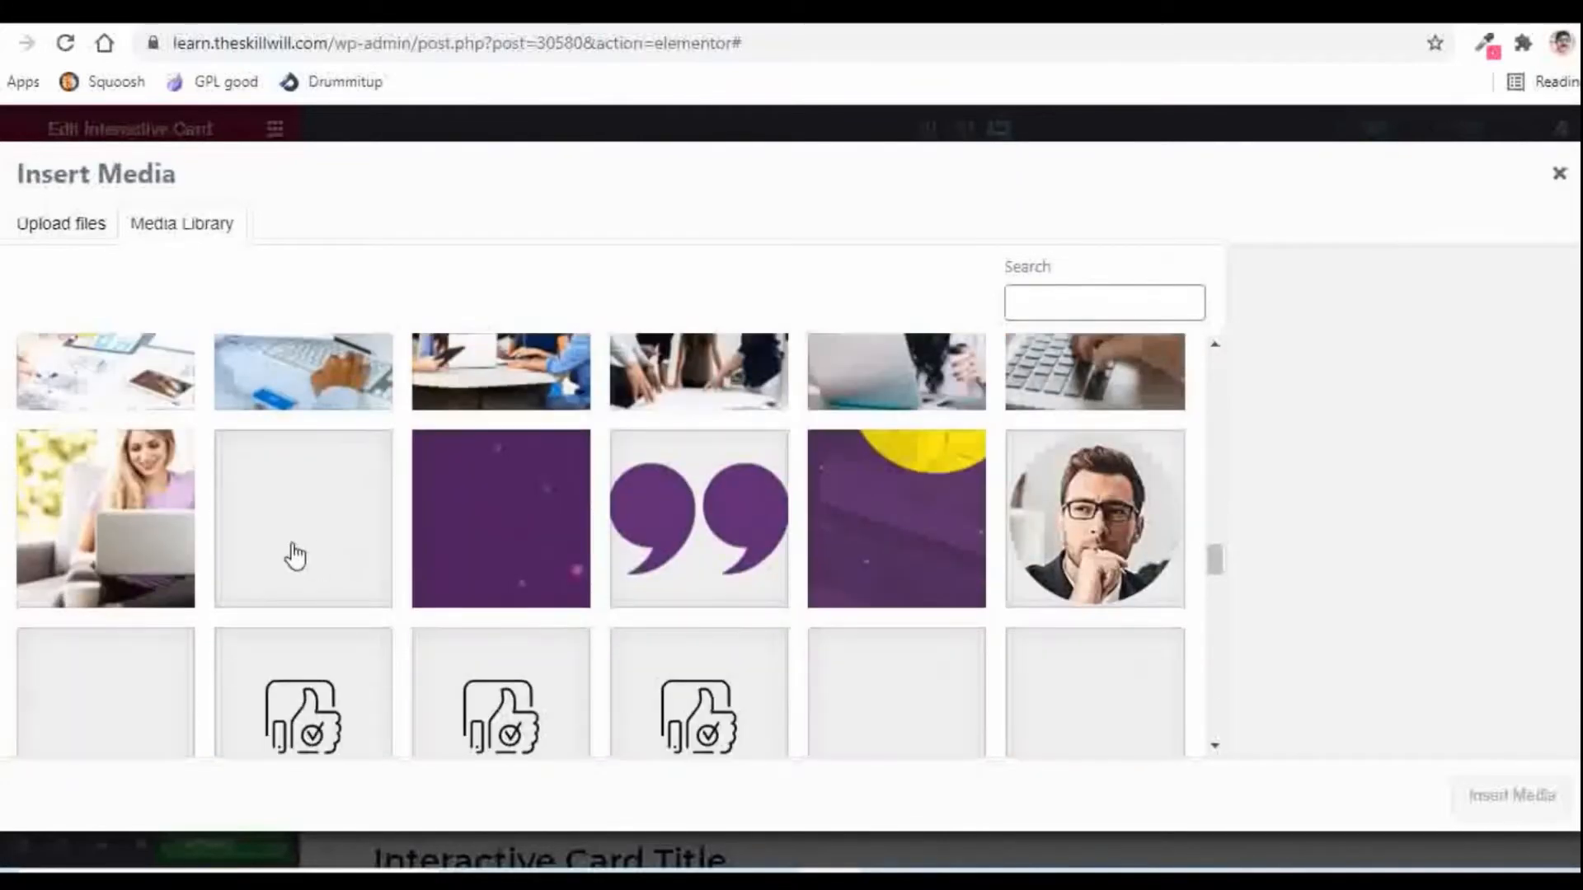
click(95, 534)
click(1497, 798)
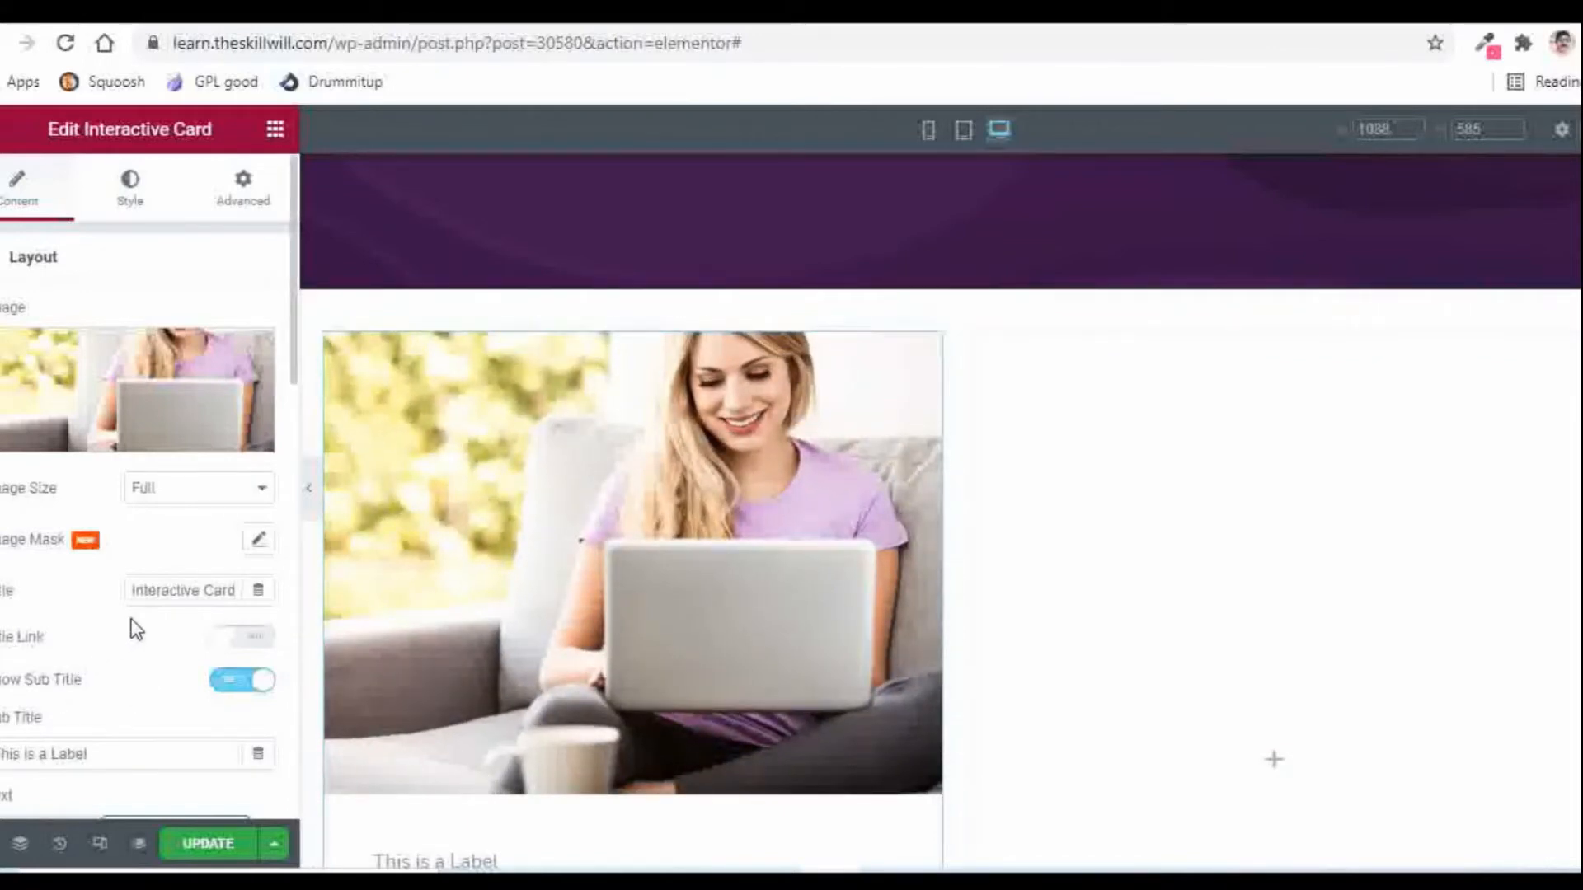
Step: Change the card title to 'Personal Area'
scroll(93, 598, down, 2)
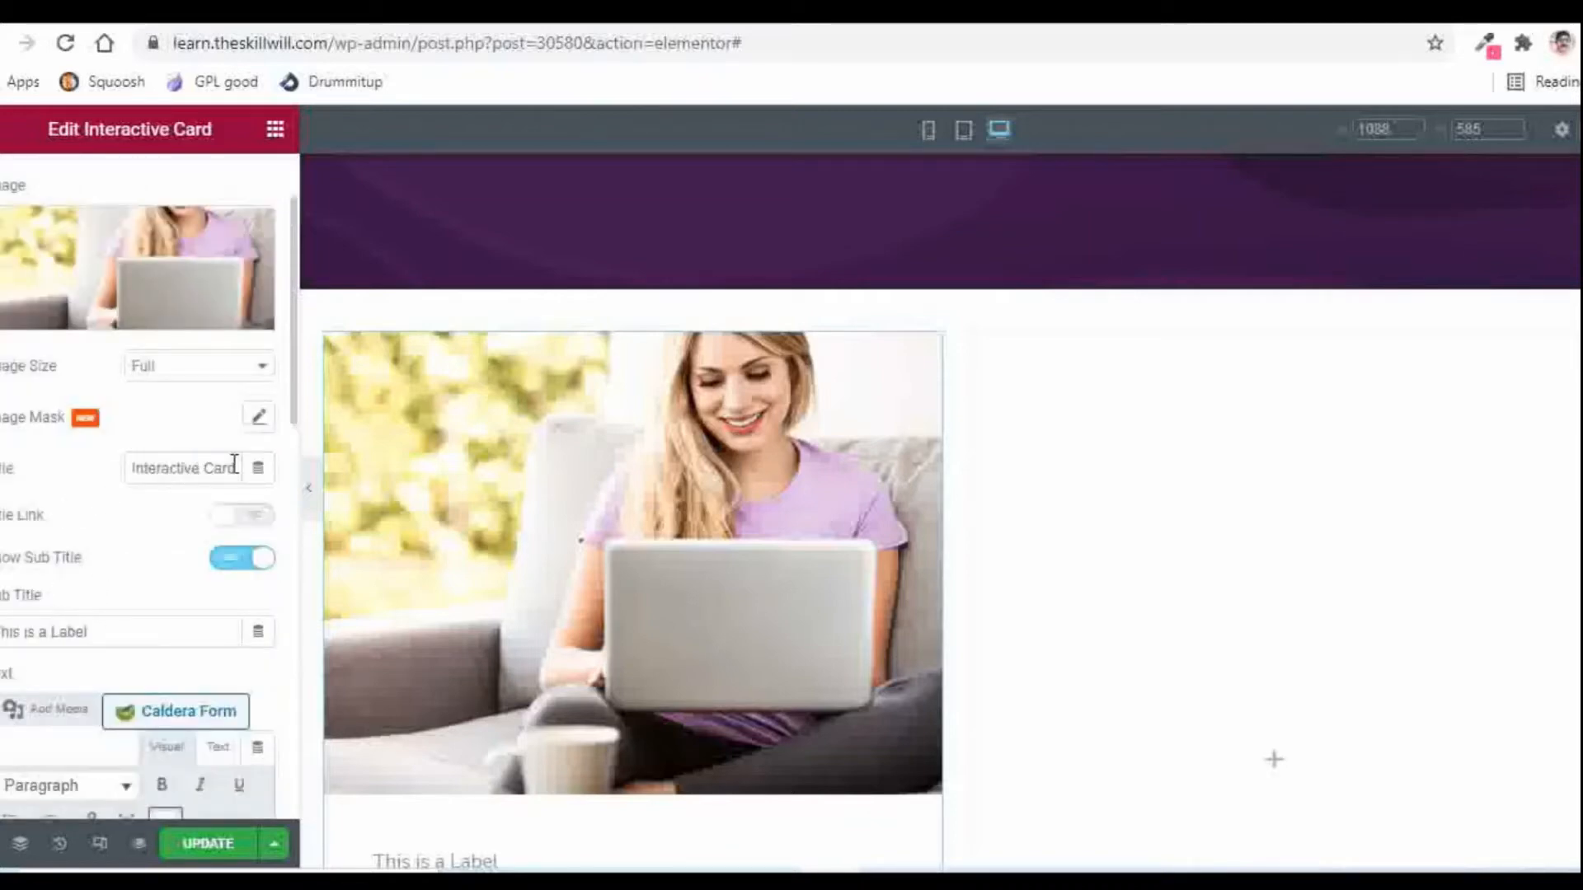
drag(236, 465, 120, 472)
key(BackSpace)
text(P)
text(e)
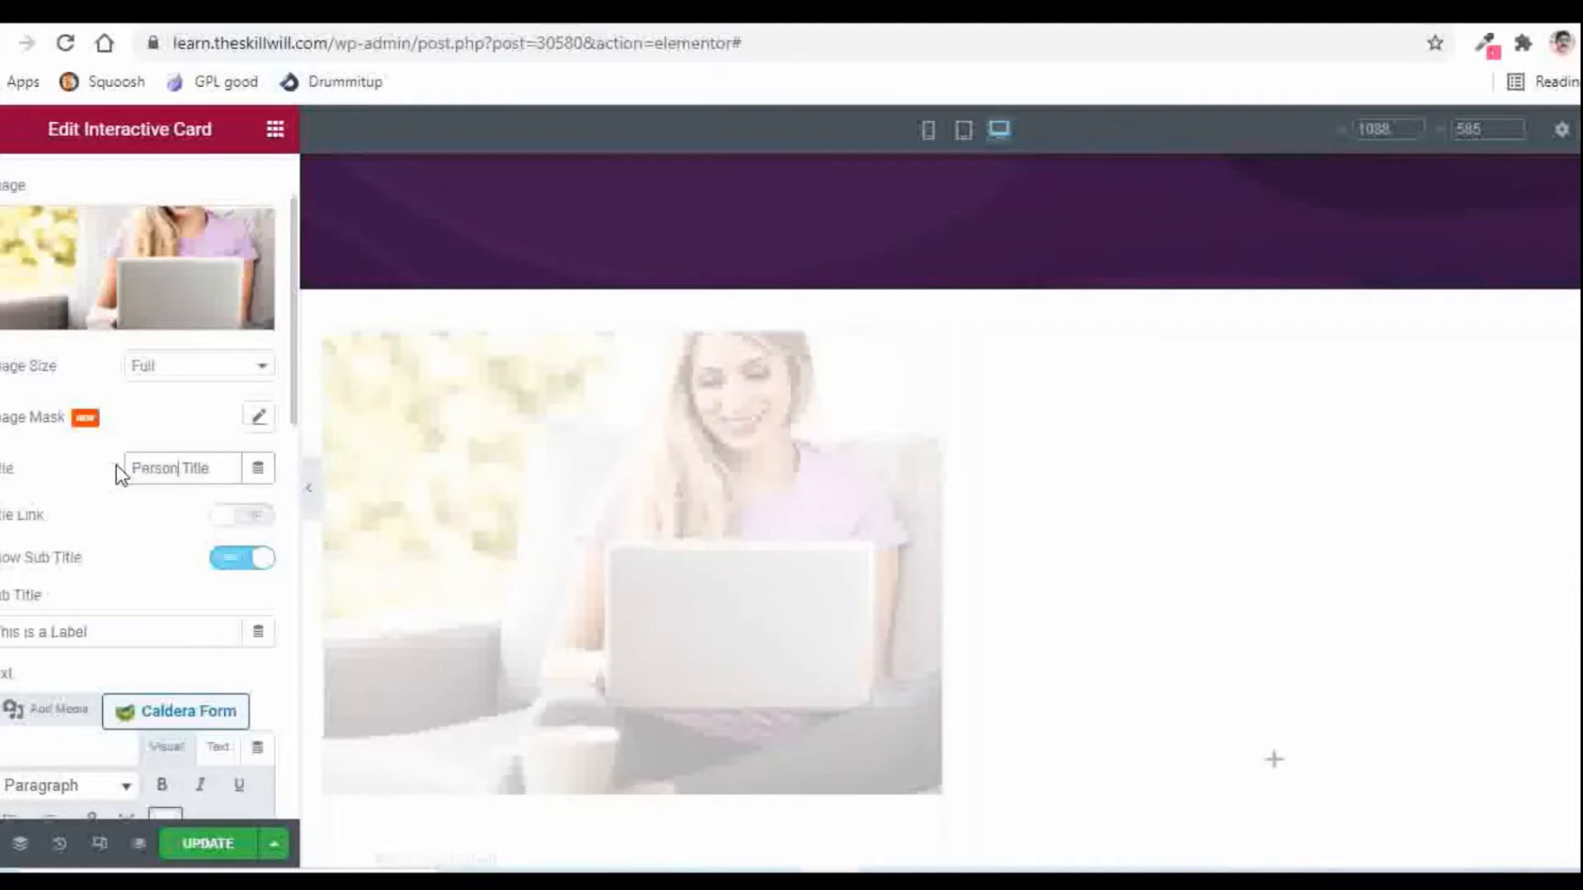
text(rsonal Area)
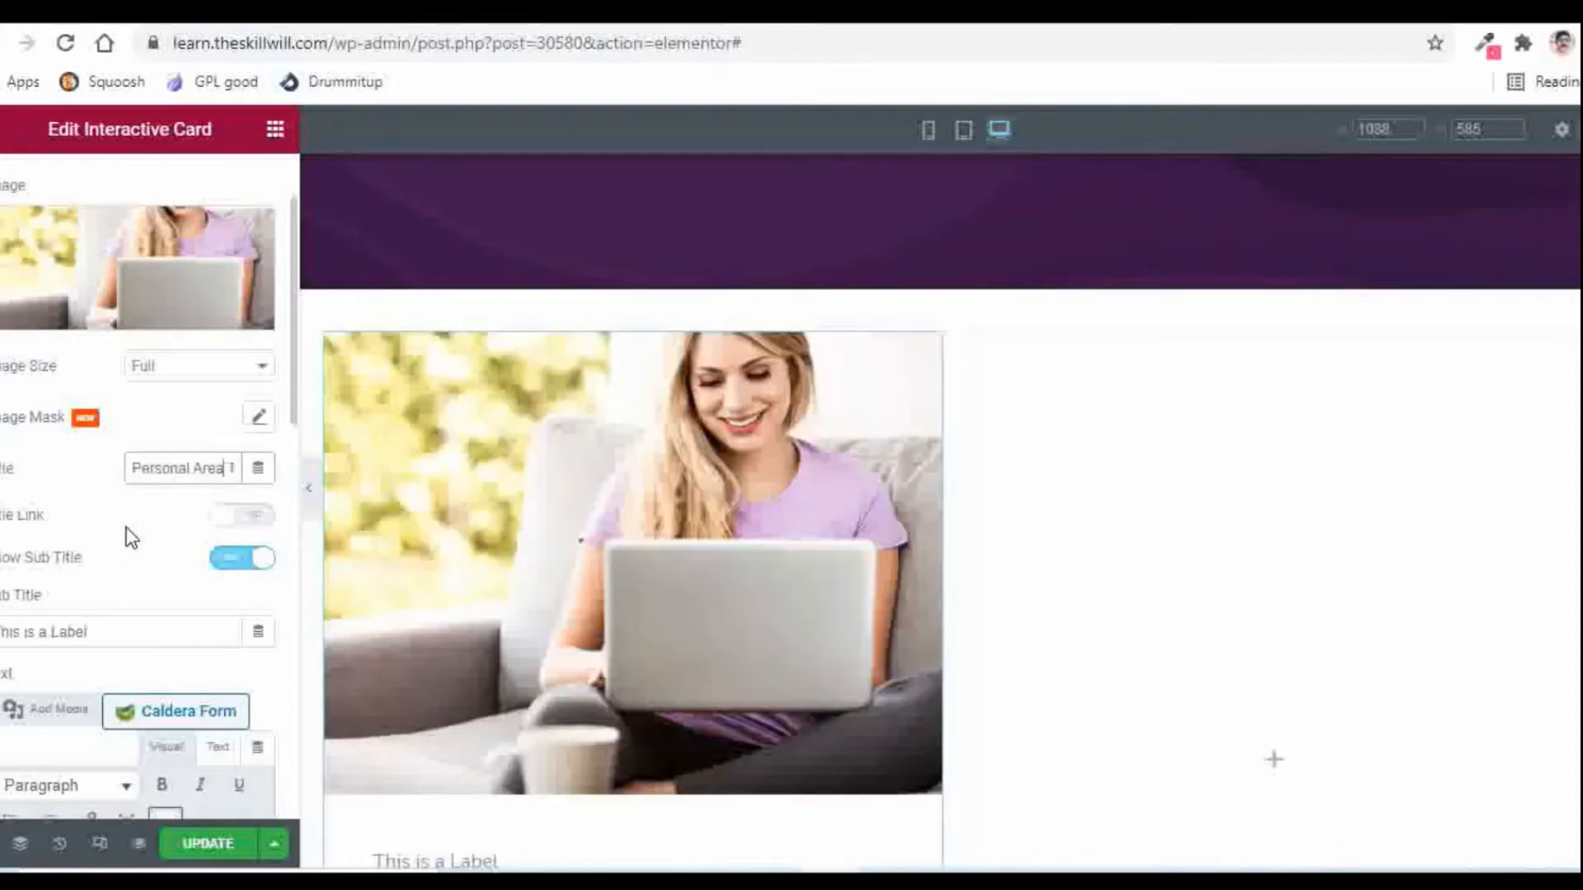
Step: Clear the old sub title and replace the description with 'Training is nice as the trainer has explained the things in detail!'
scroll(128, 528, down, 2)
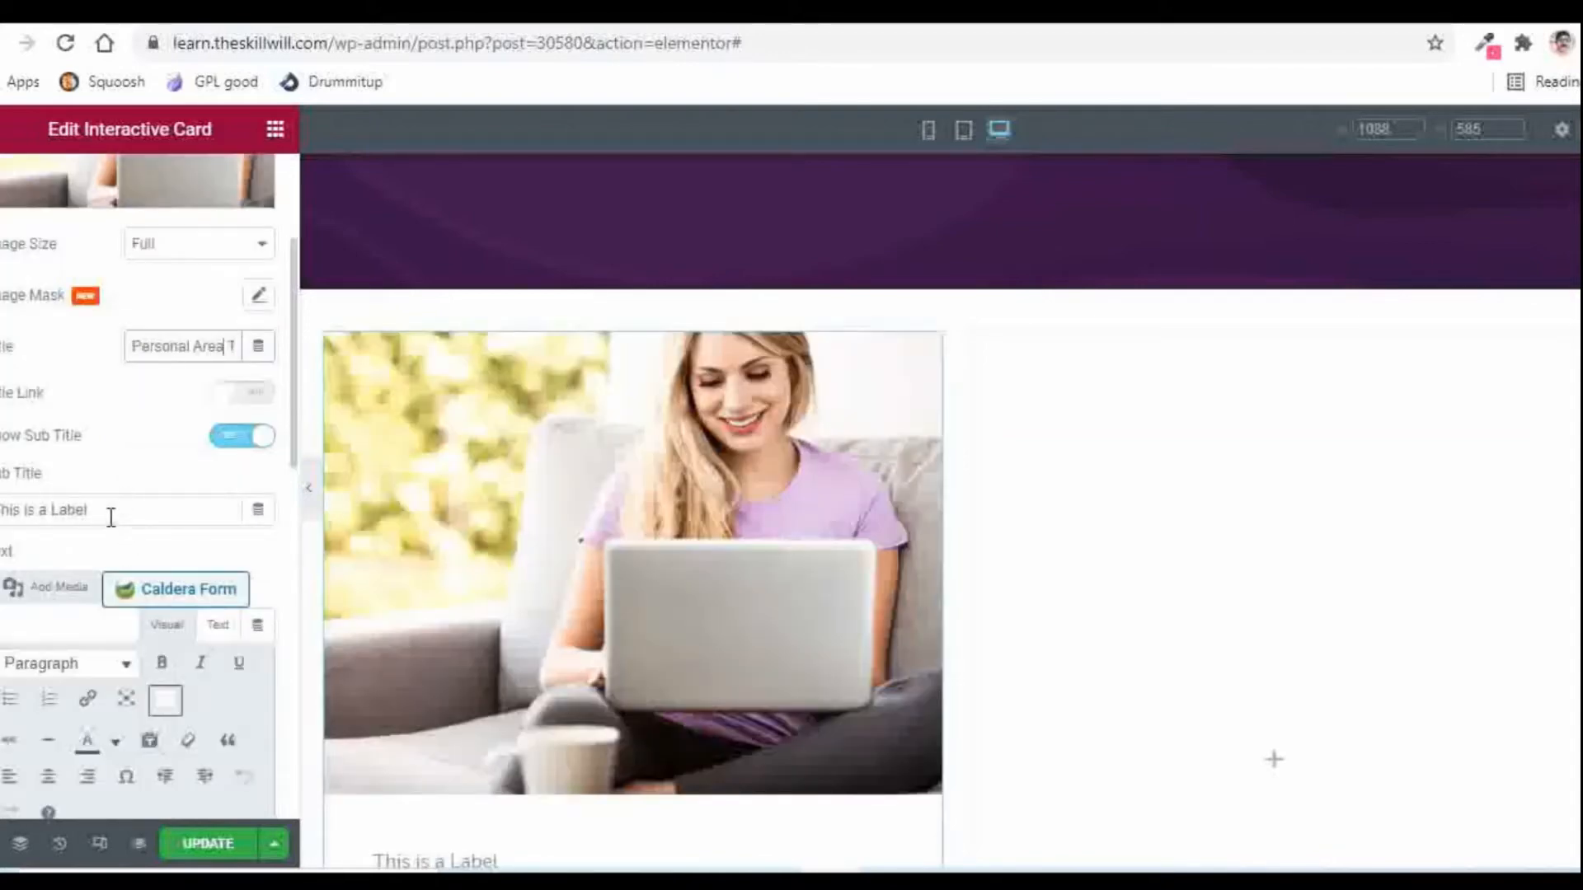
triple_click(110, 517)
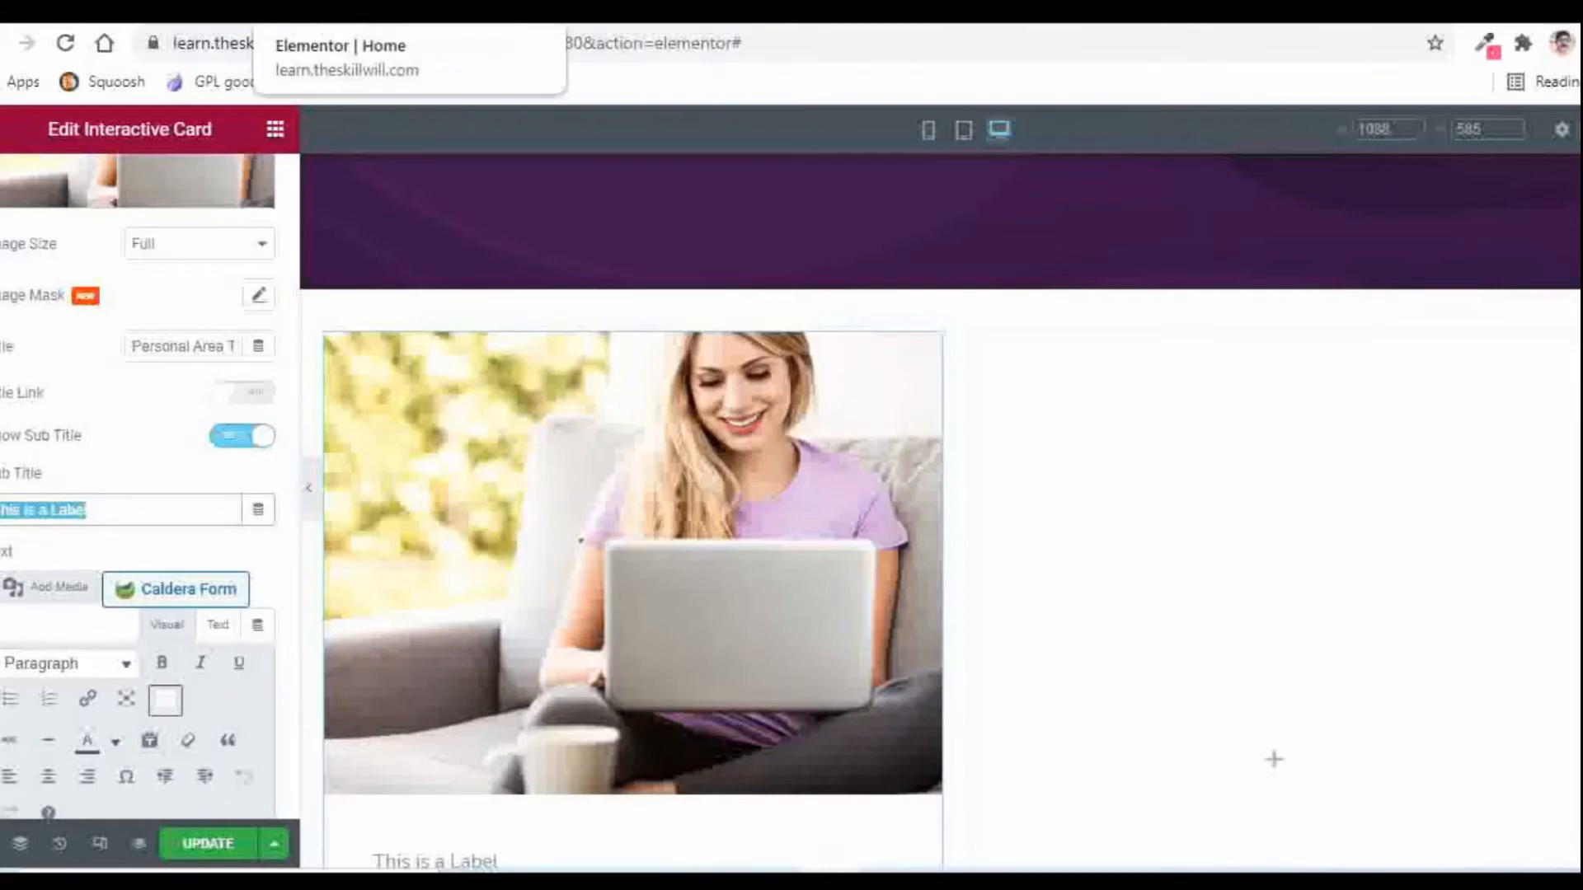
key(BackSpace)
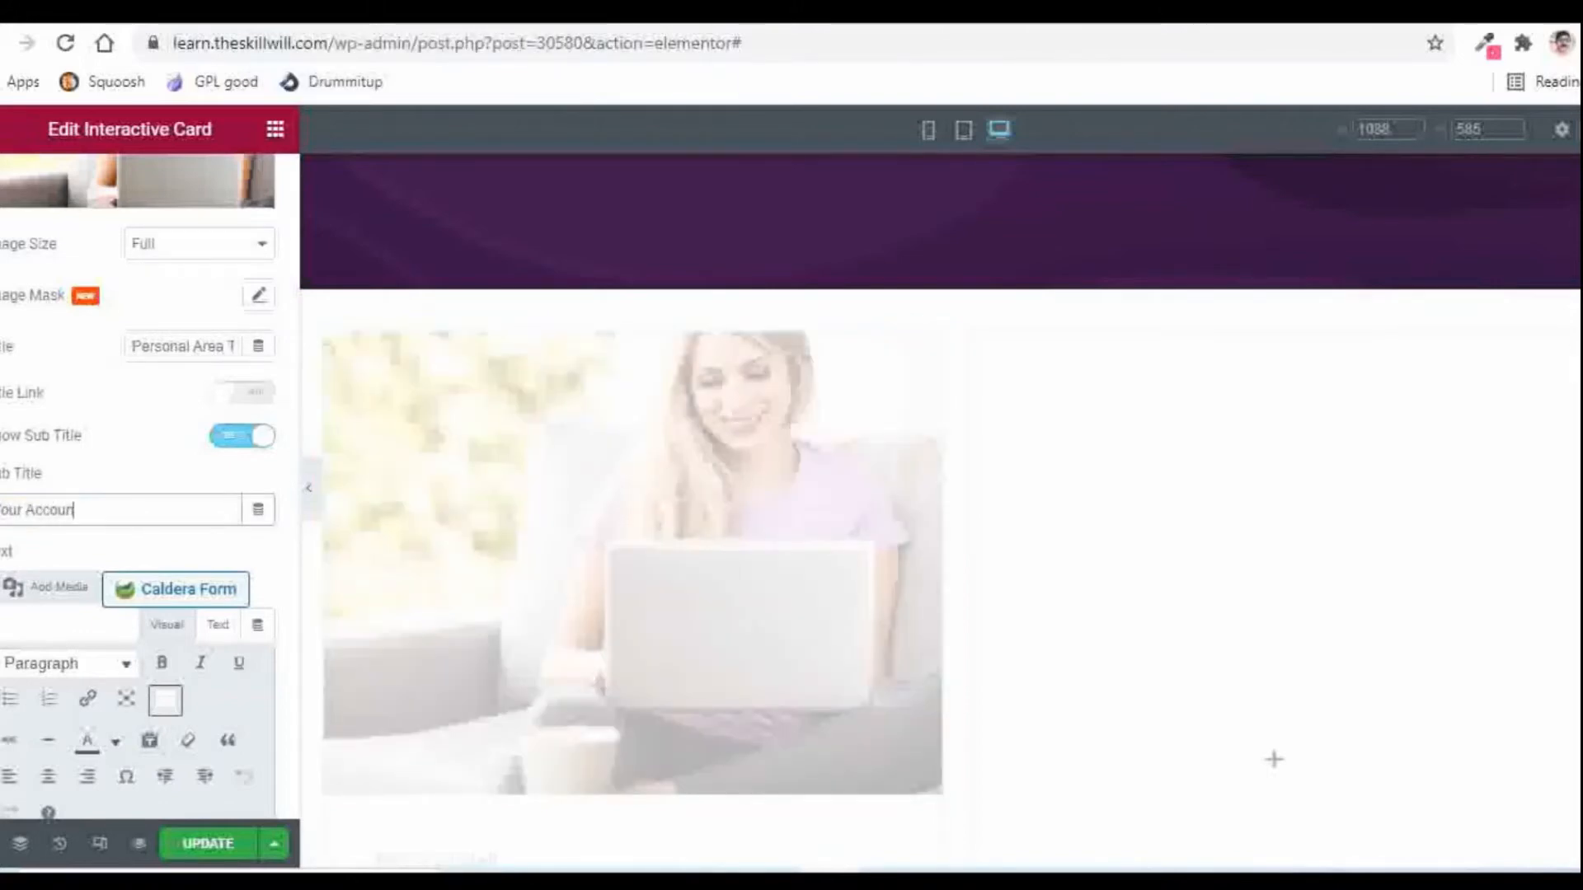
scroll(132, 495, down, 4)
triple_click(4, 504)
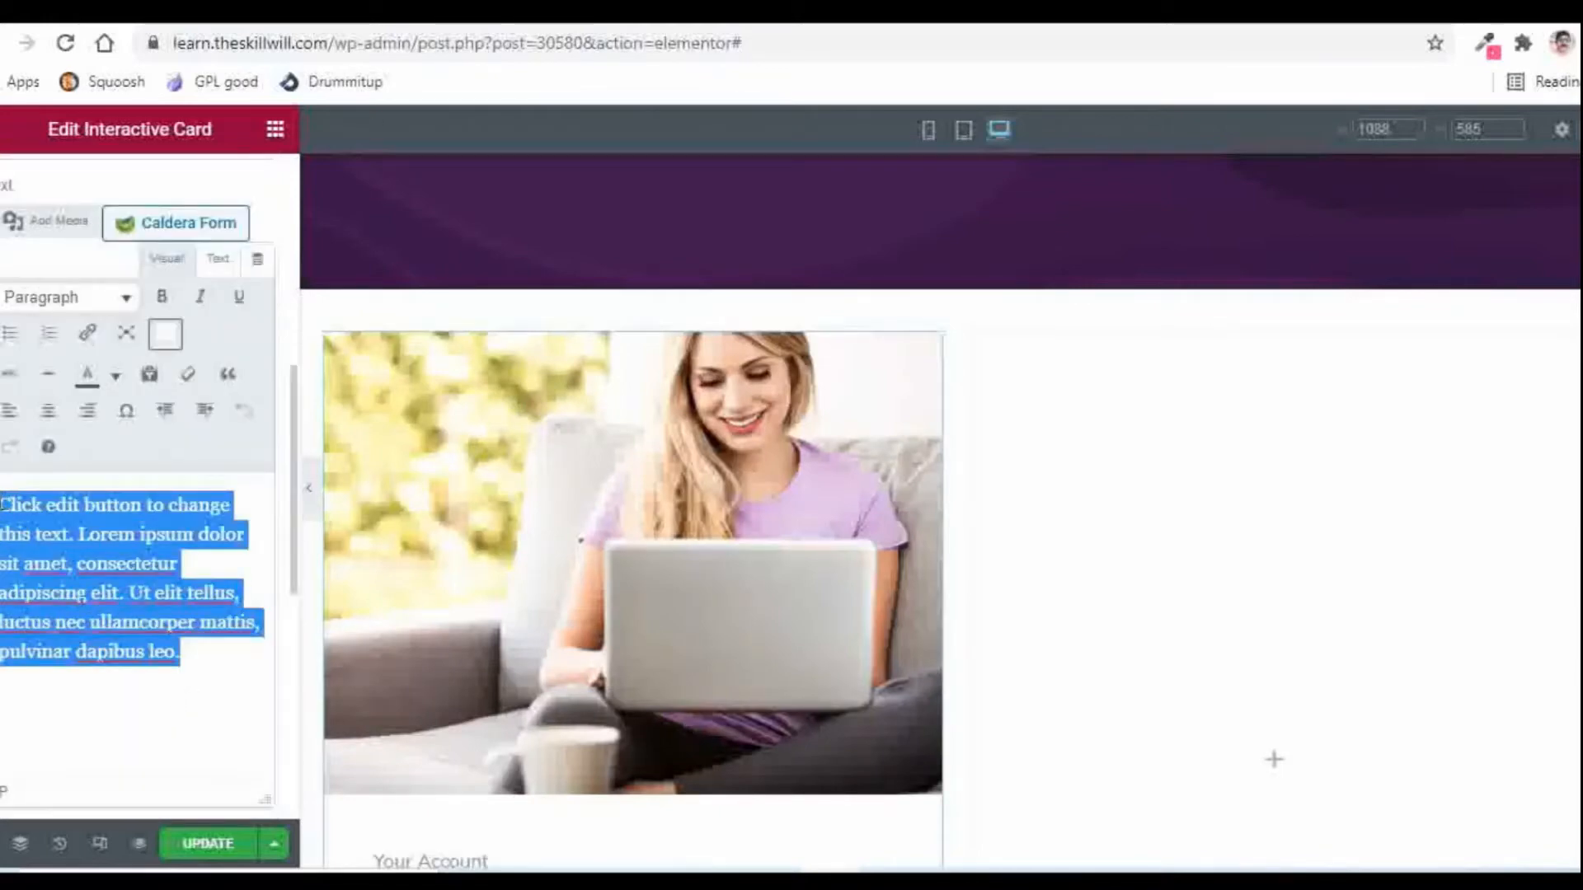
text(Tra)
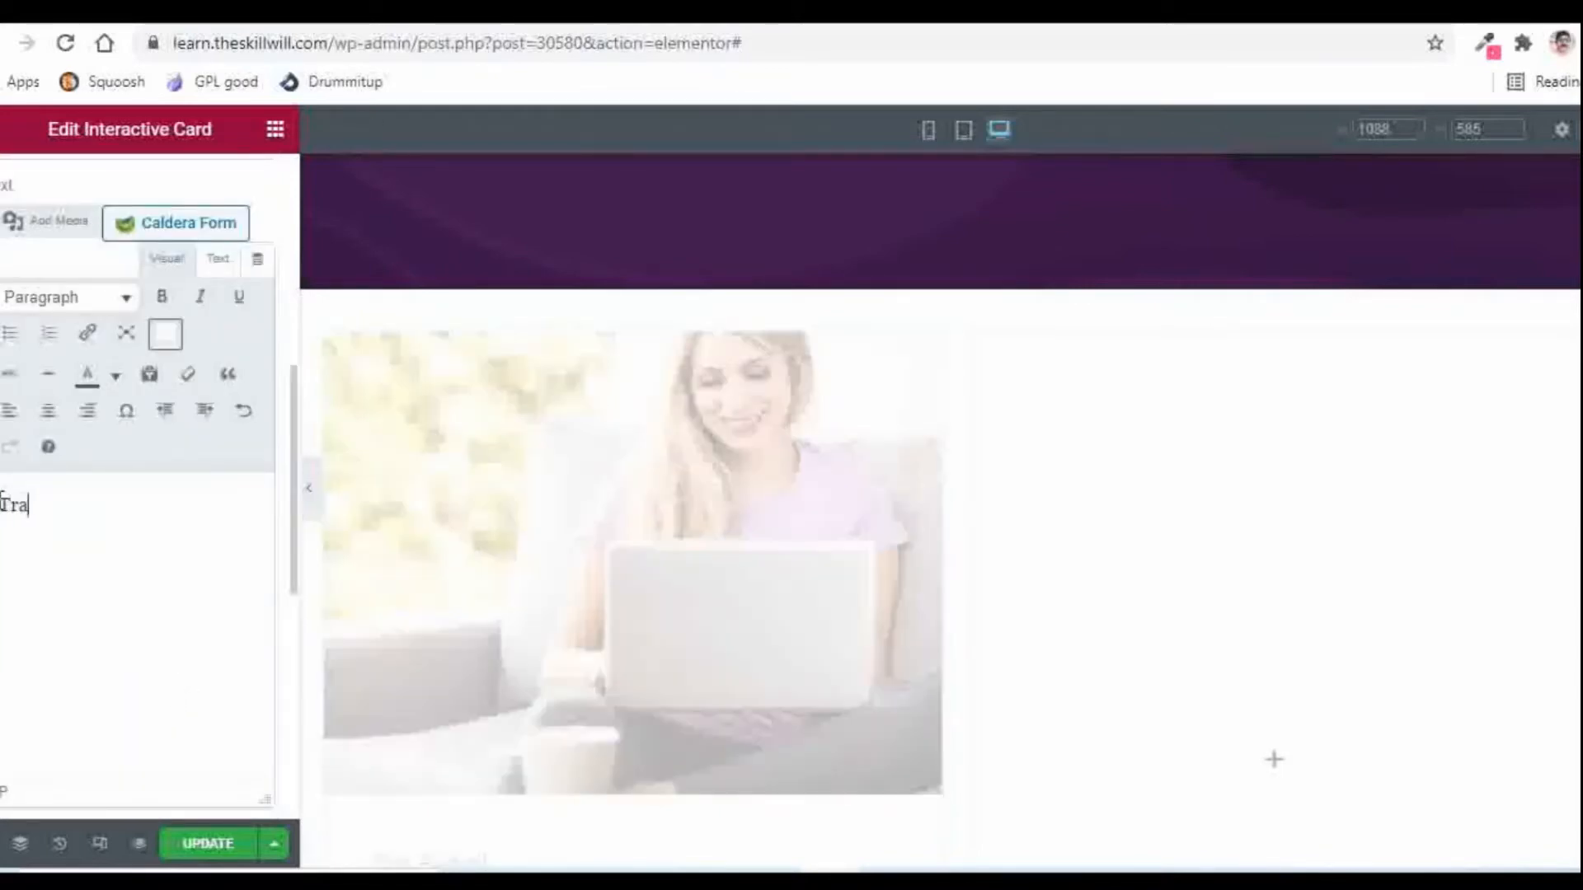
text(ining is nic)
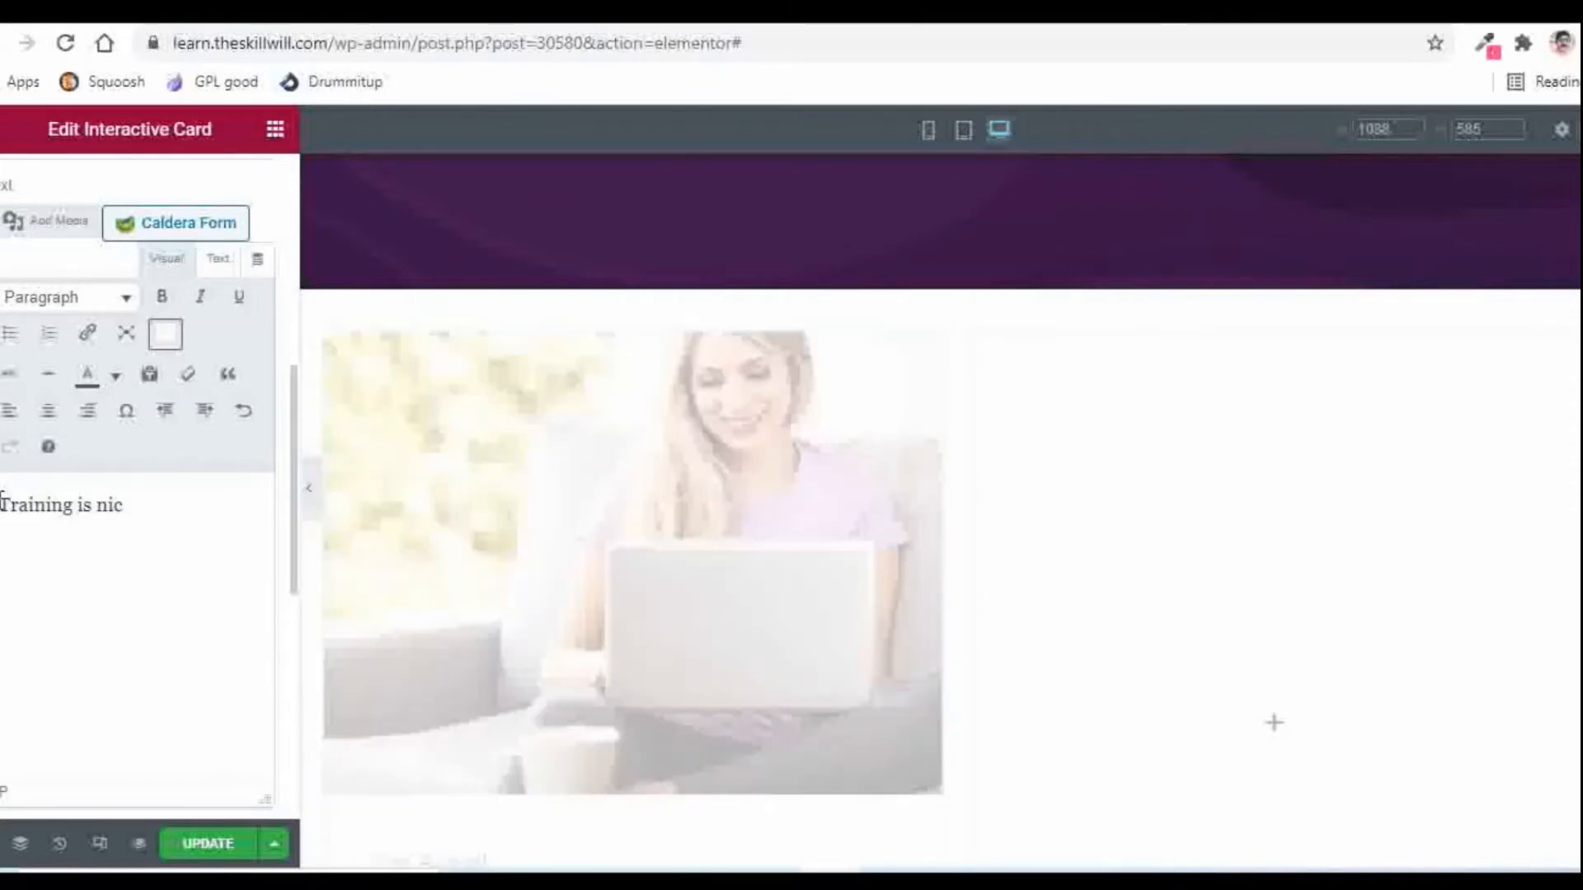
text(e as the trainer )
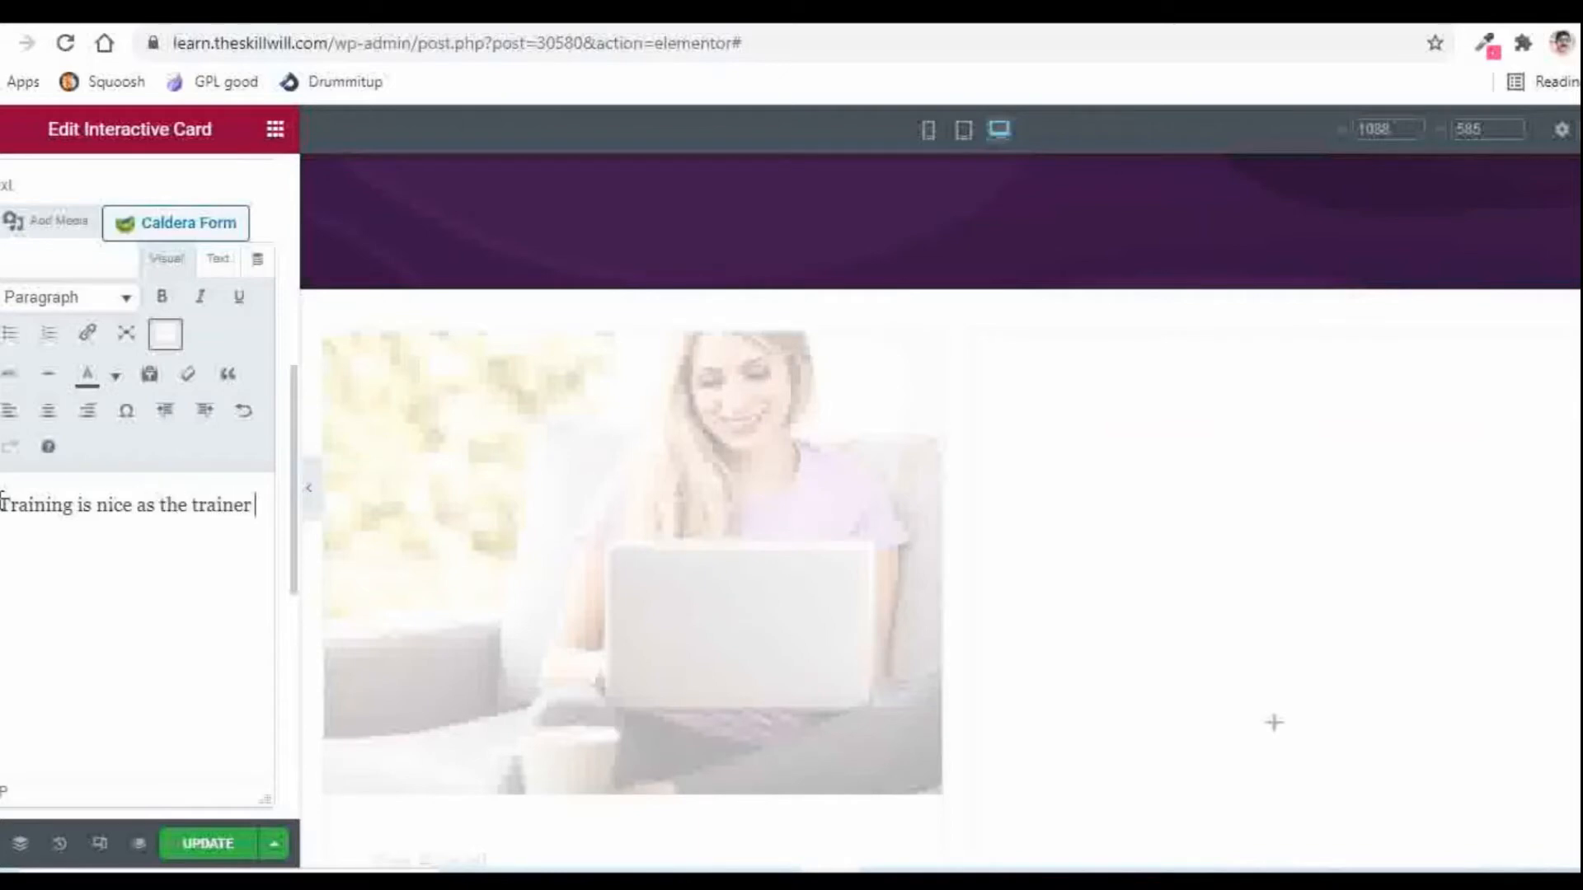
text(has explained the things in detail!)
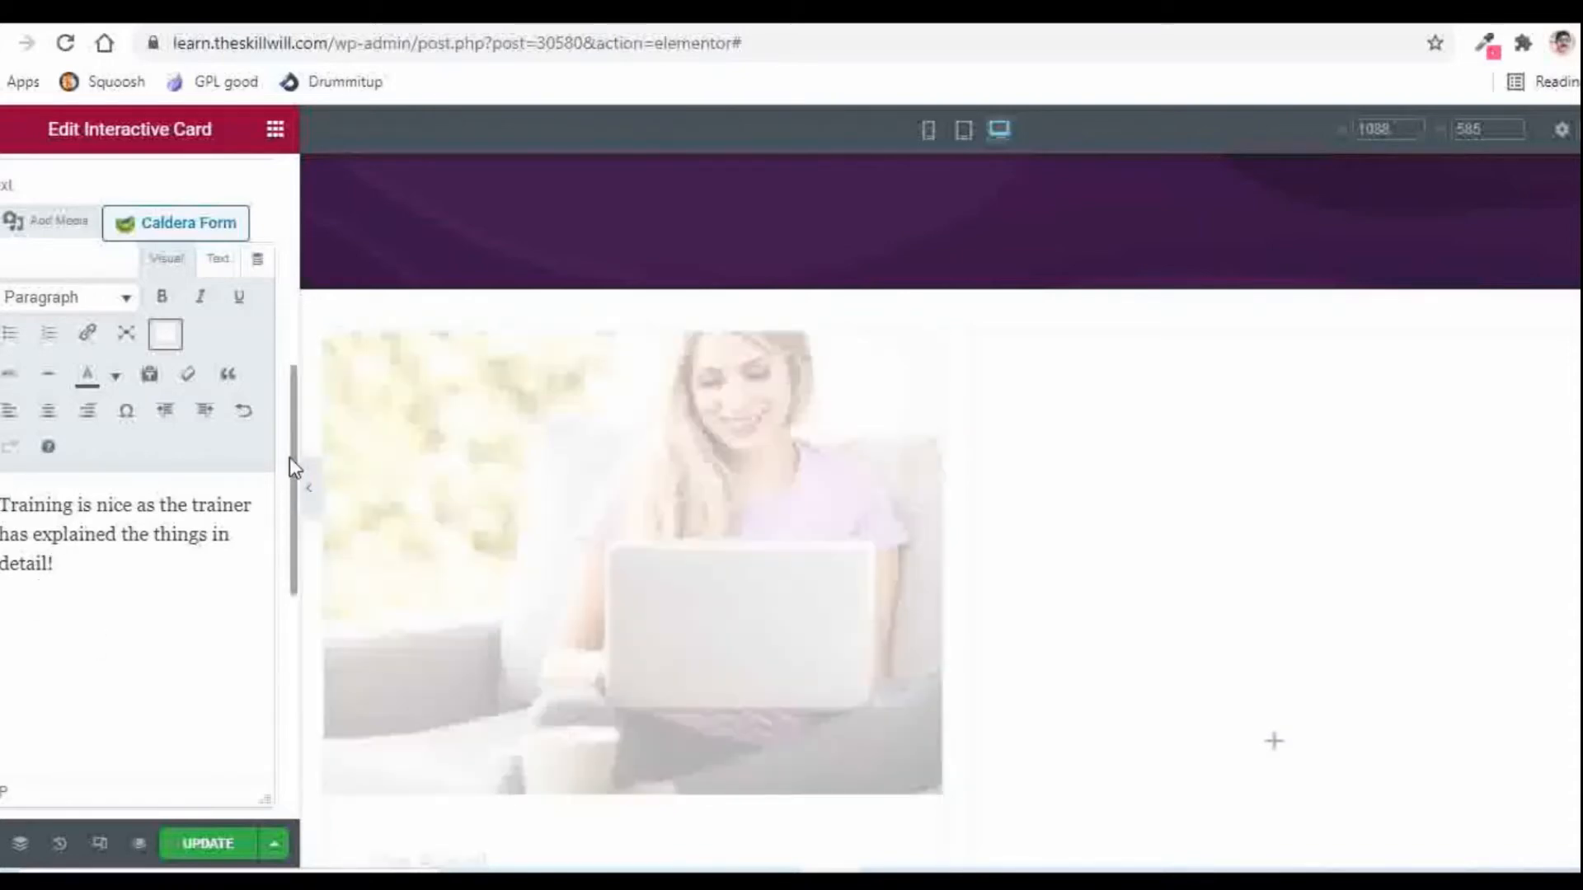
Step: Set the card image Position to Bottom so the photo sits below the text
scroll(291, 478, down, 1)
scroll(295, 568, down, 5)
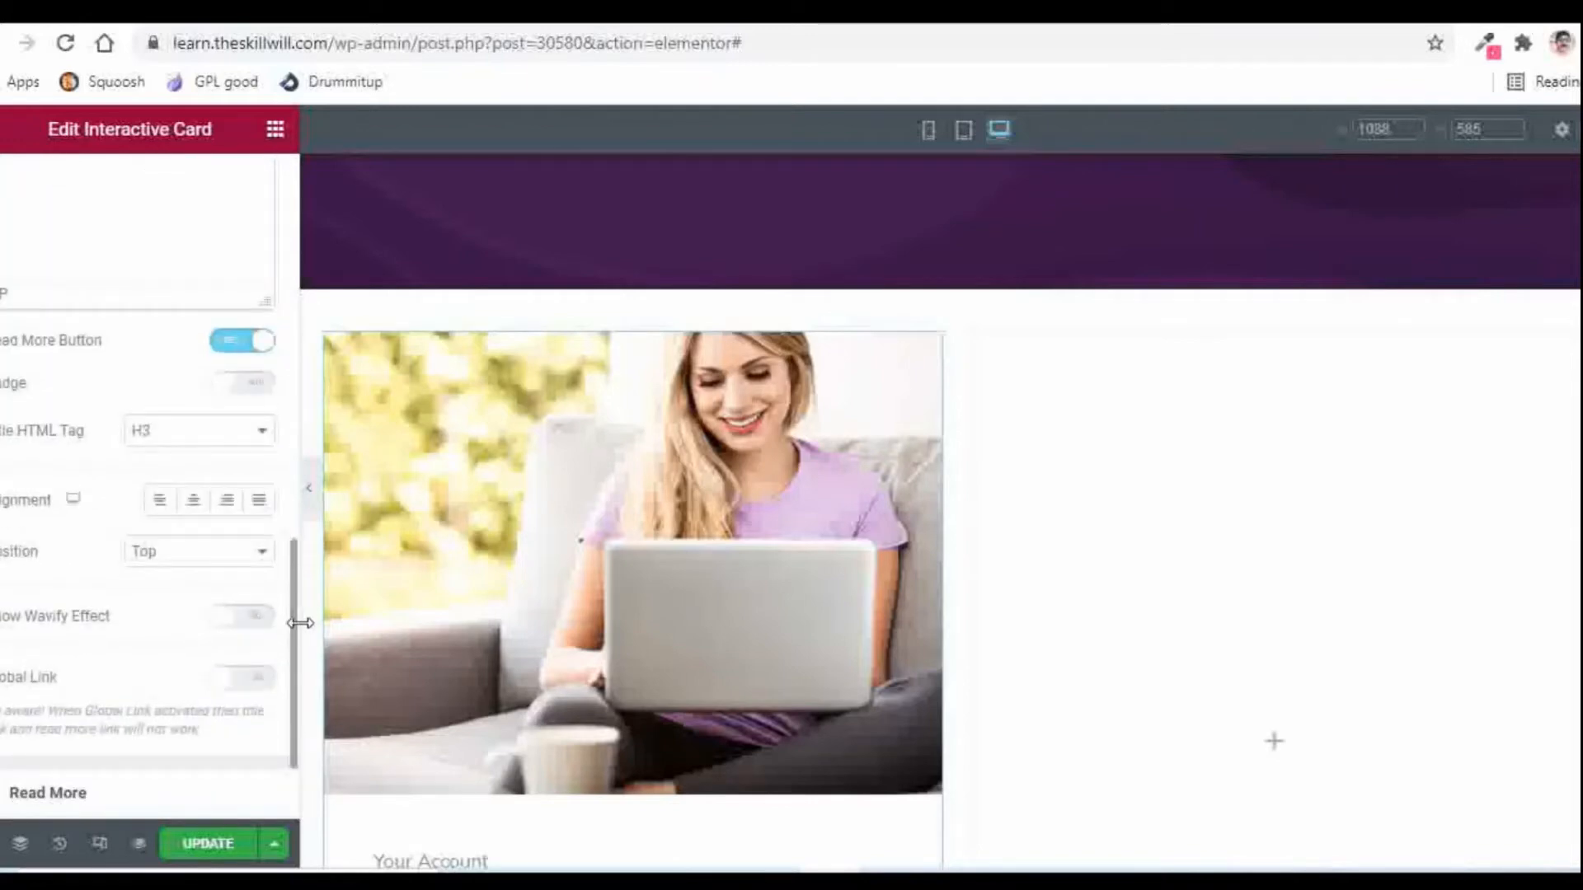
scroll(300, 623, down, 1)
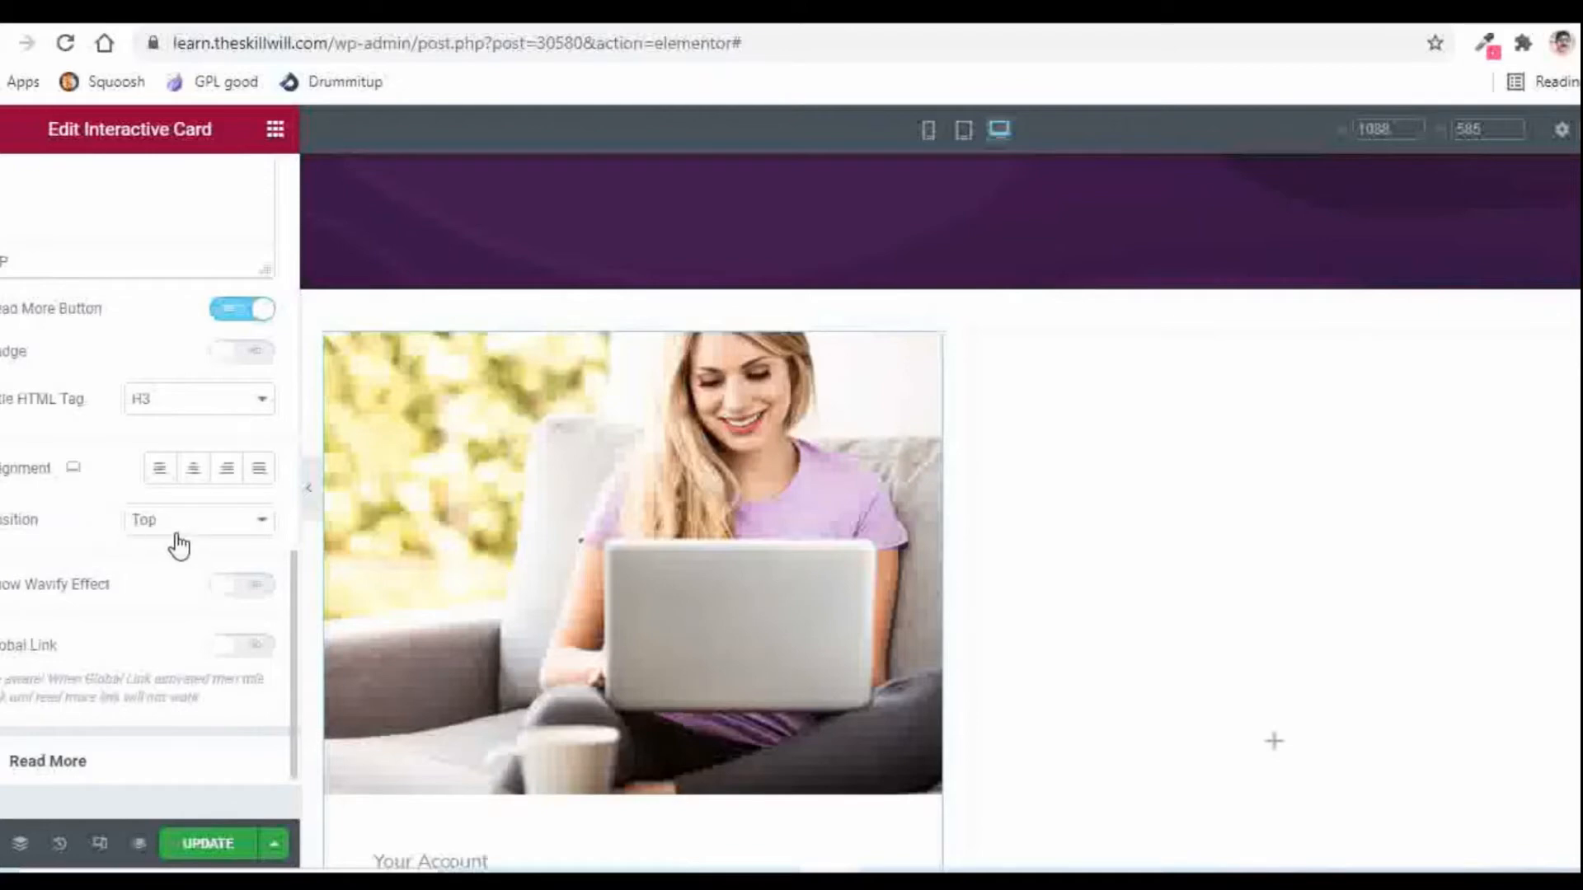
scroll(718, 416, down, 2)
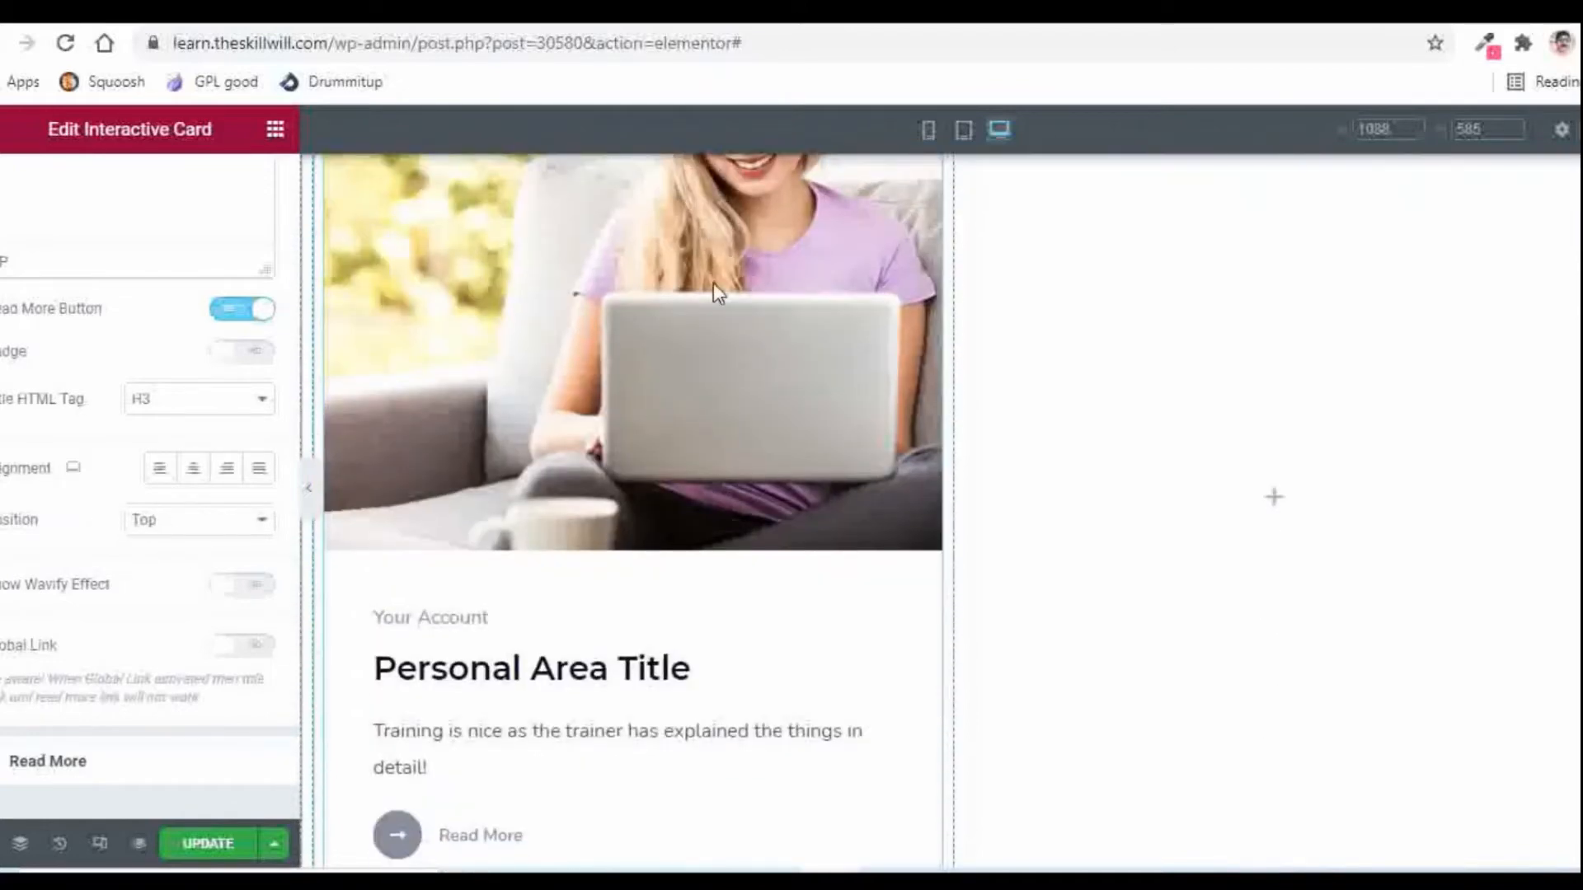
click(175, 527)
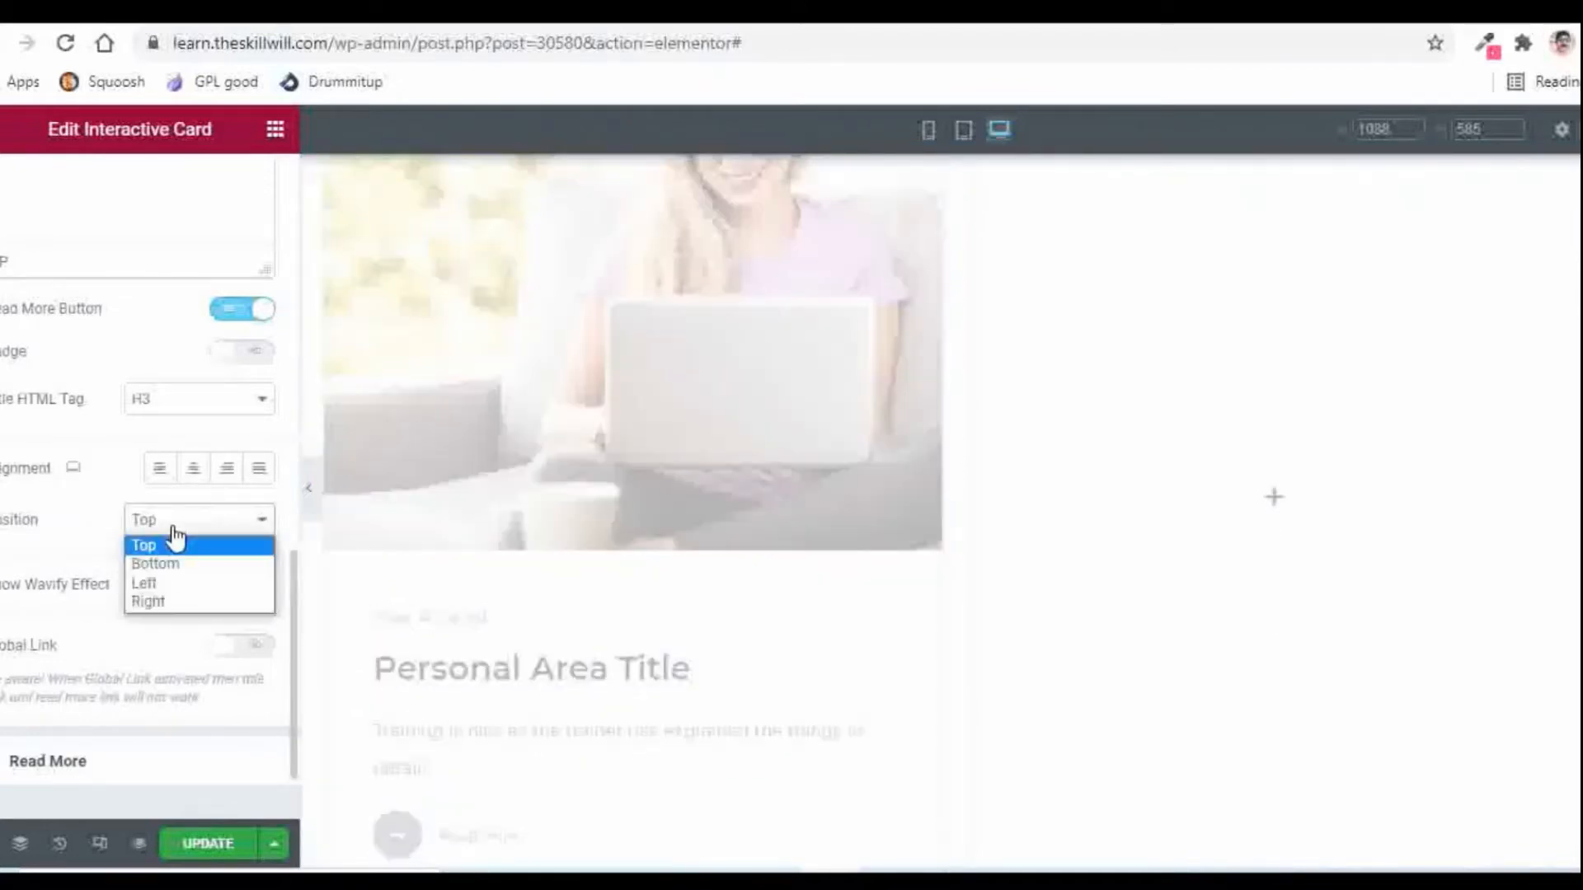
click(166, 566)
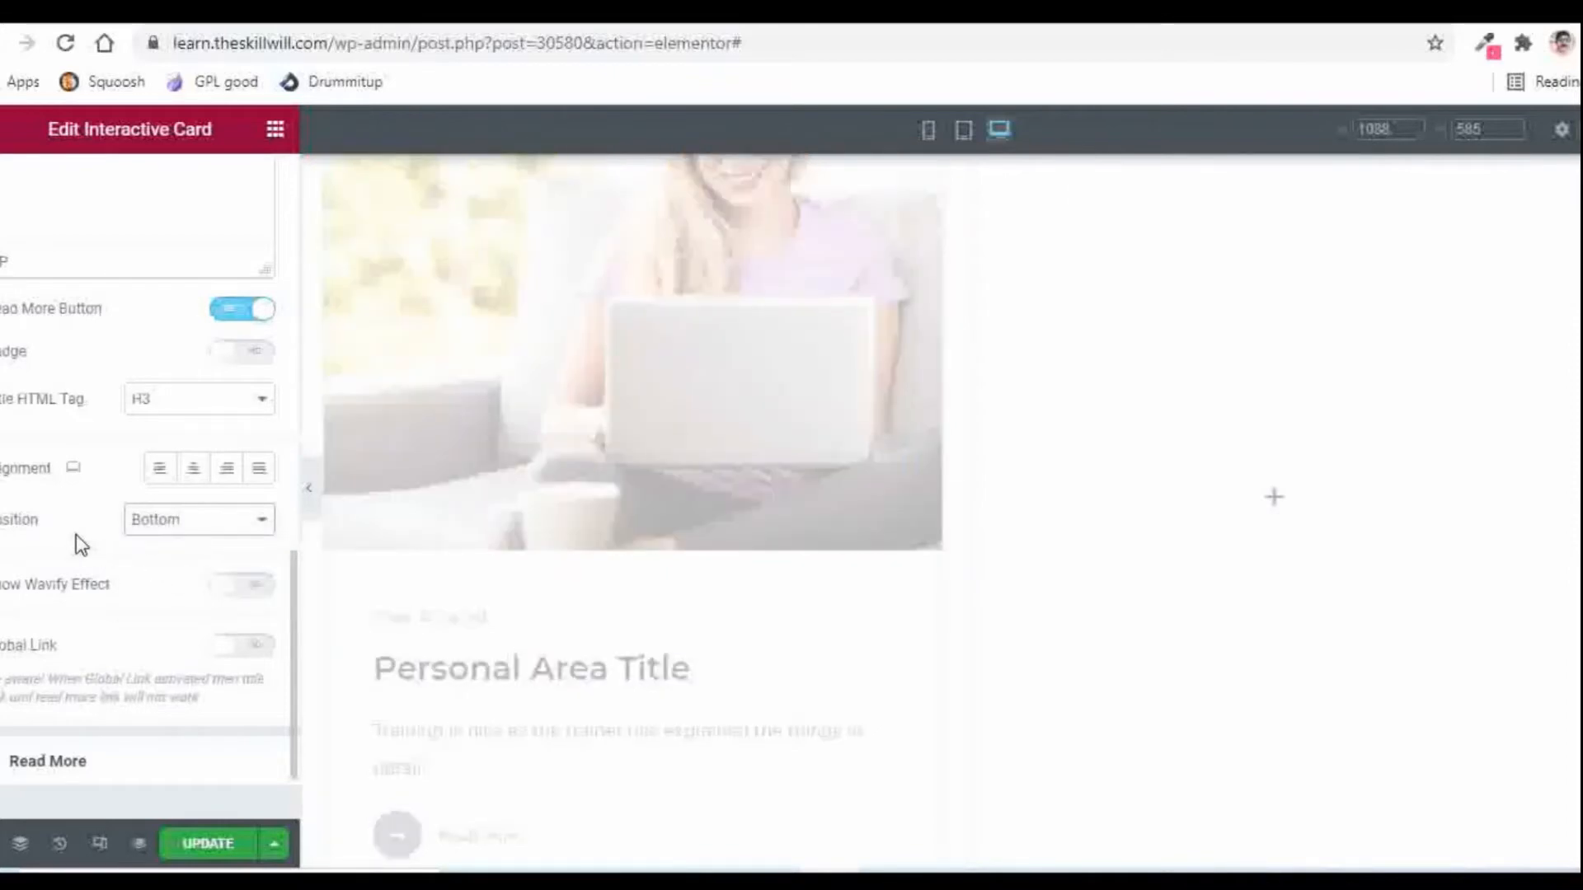
scroll(482, 394, up, 3)
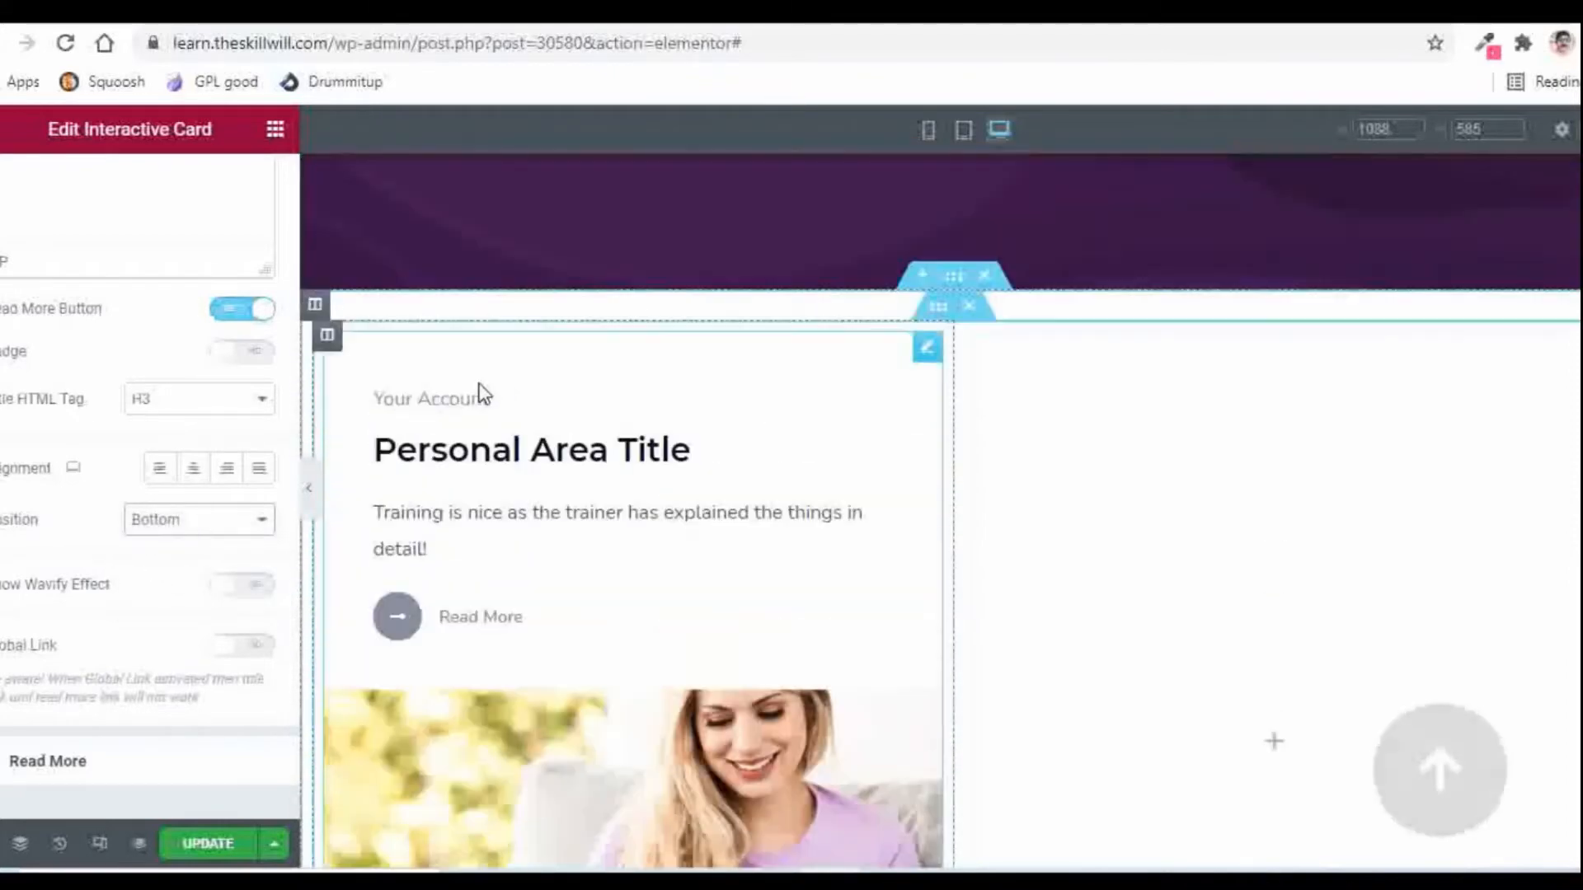
scroll(780, 599, down, 3)
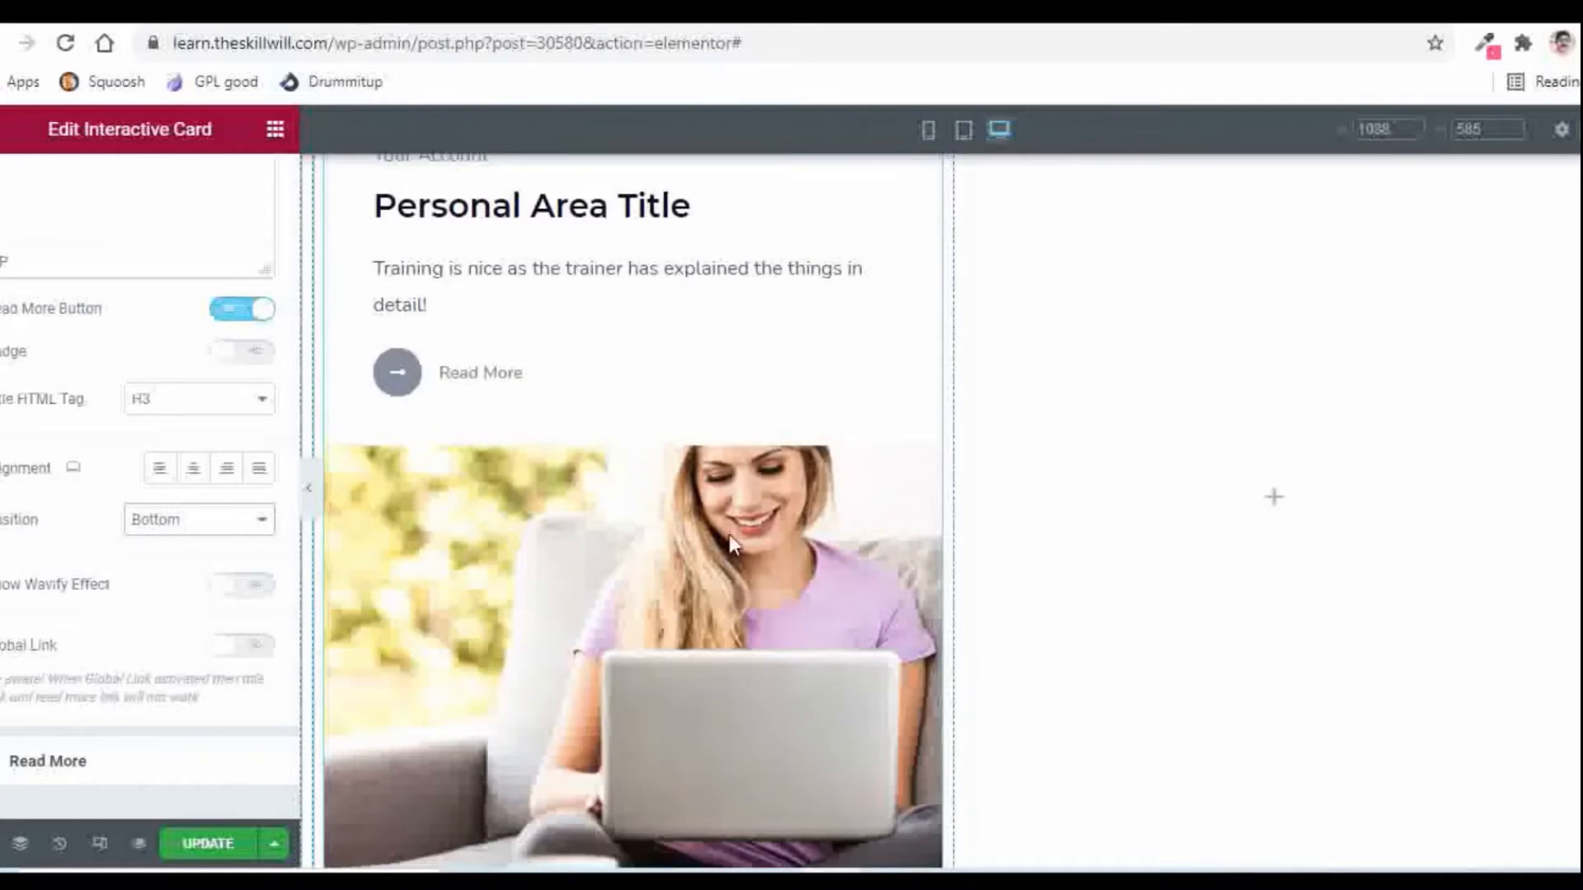
scroll(744, 597, down, 2)
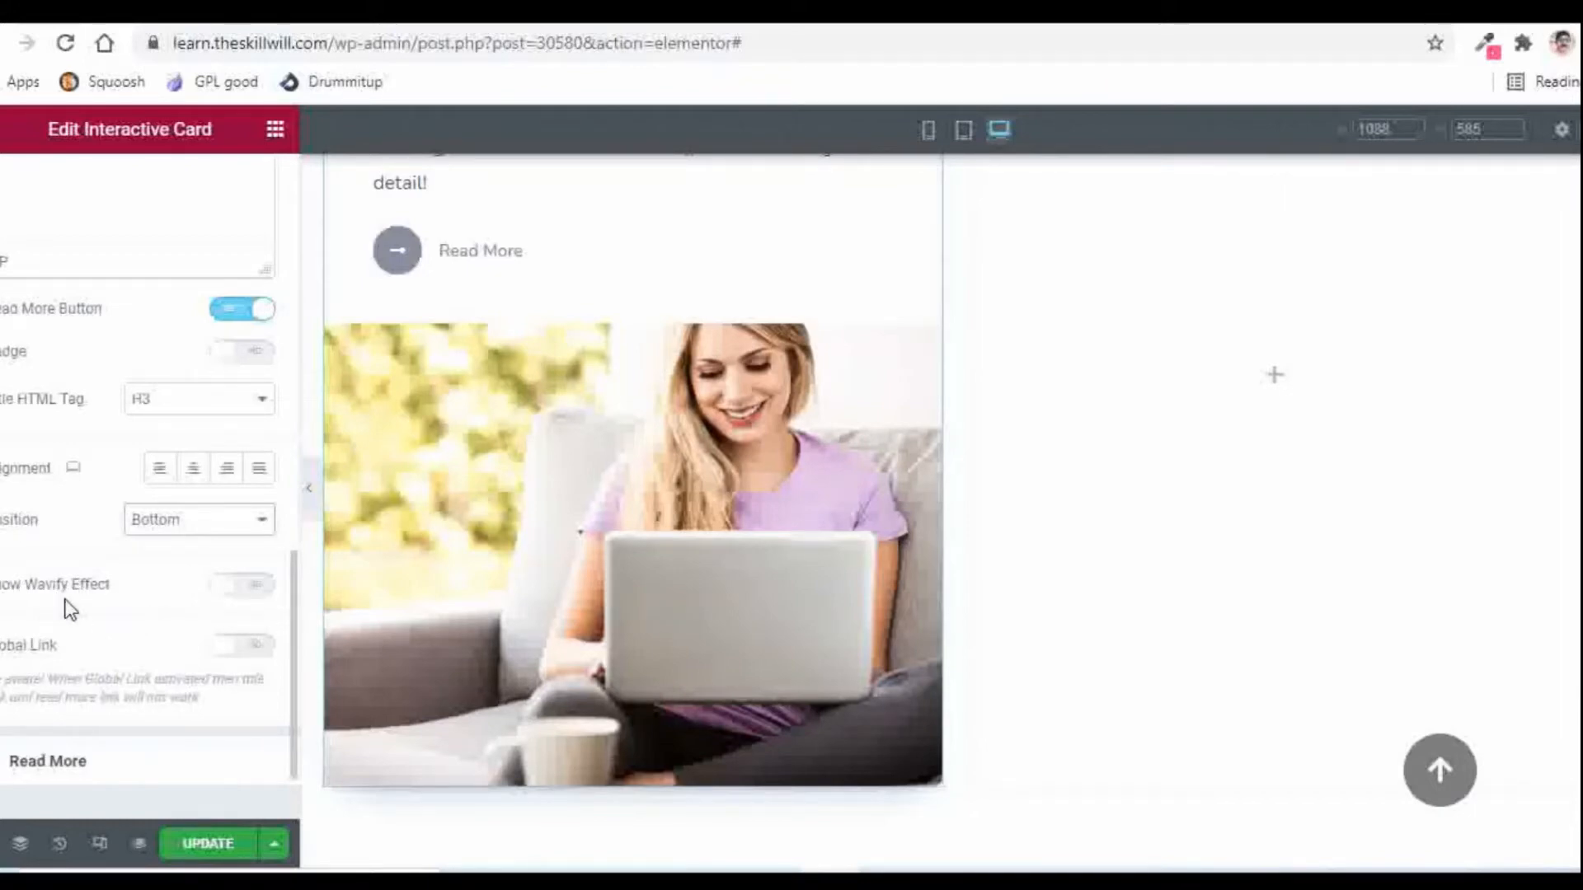
Step: Enable Show Wavify Effect on the photo and review its settings: 3 bones, amplitude 40, speed 0.25
click(258, 591)
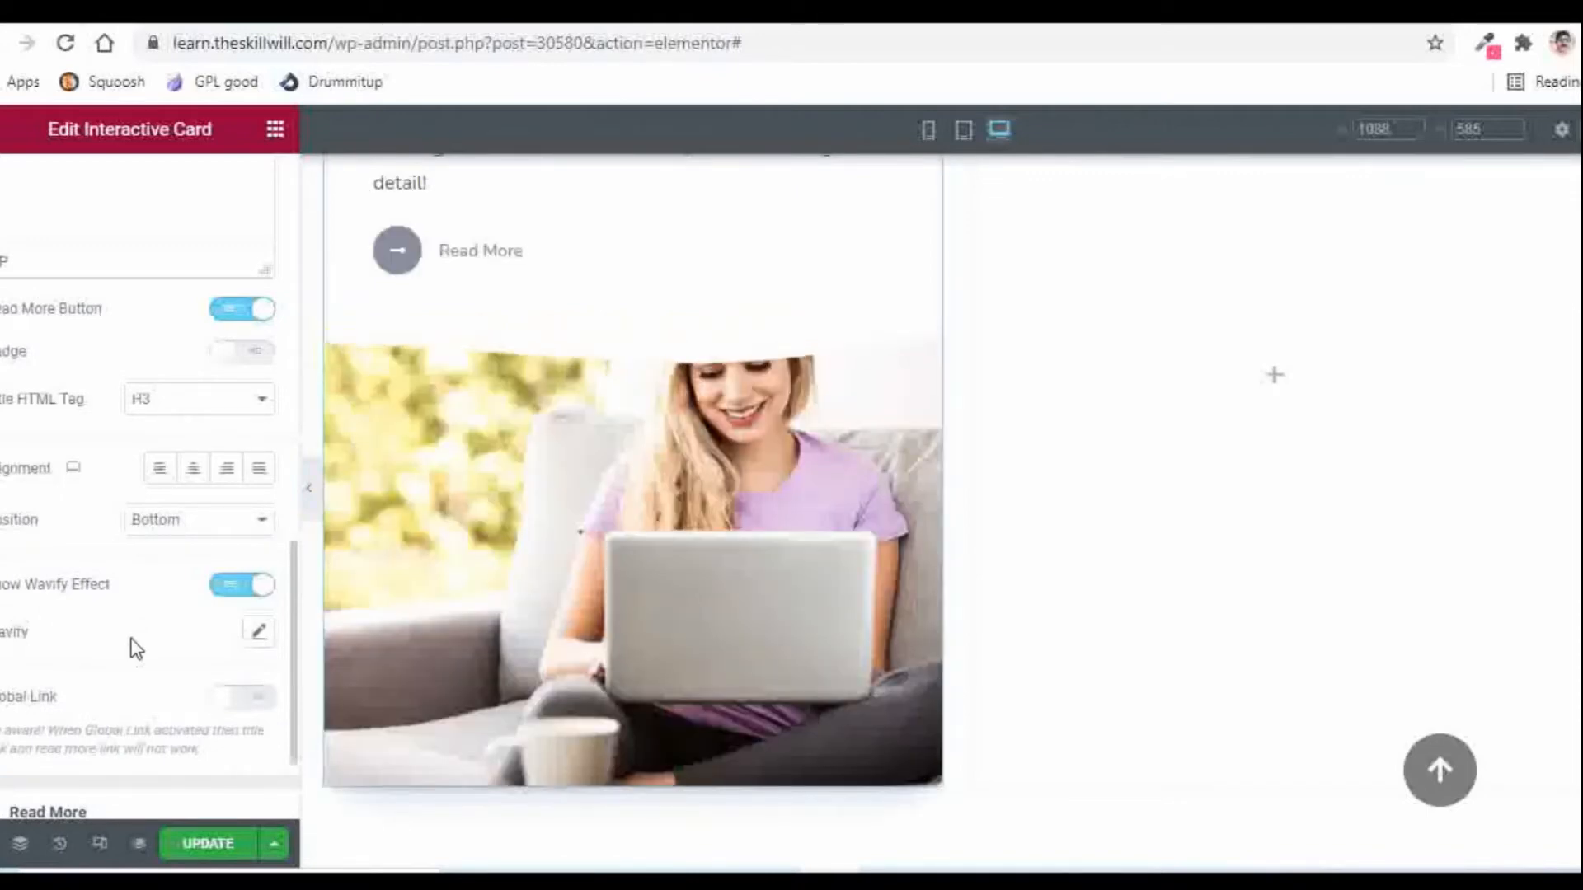
scroll(165, 494, down, 2)
click(258, 509)
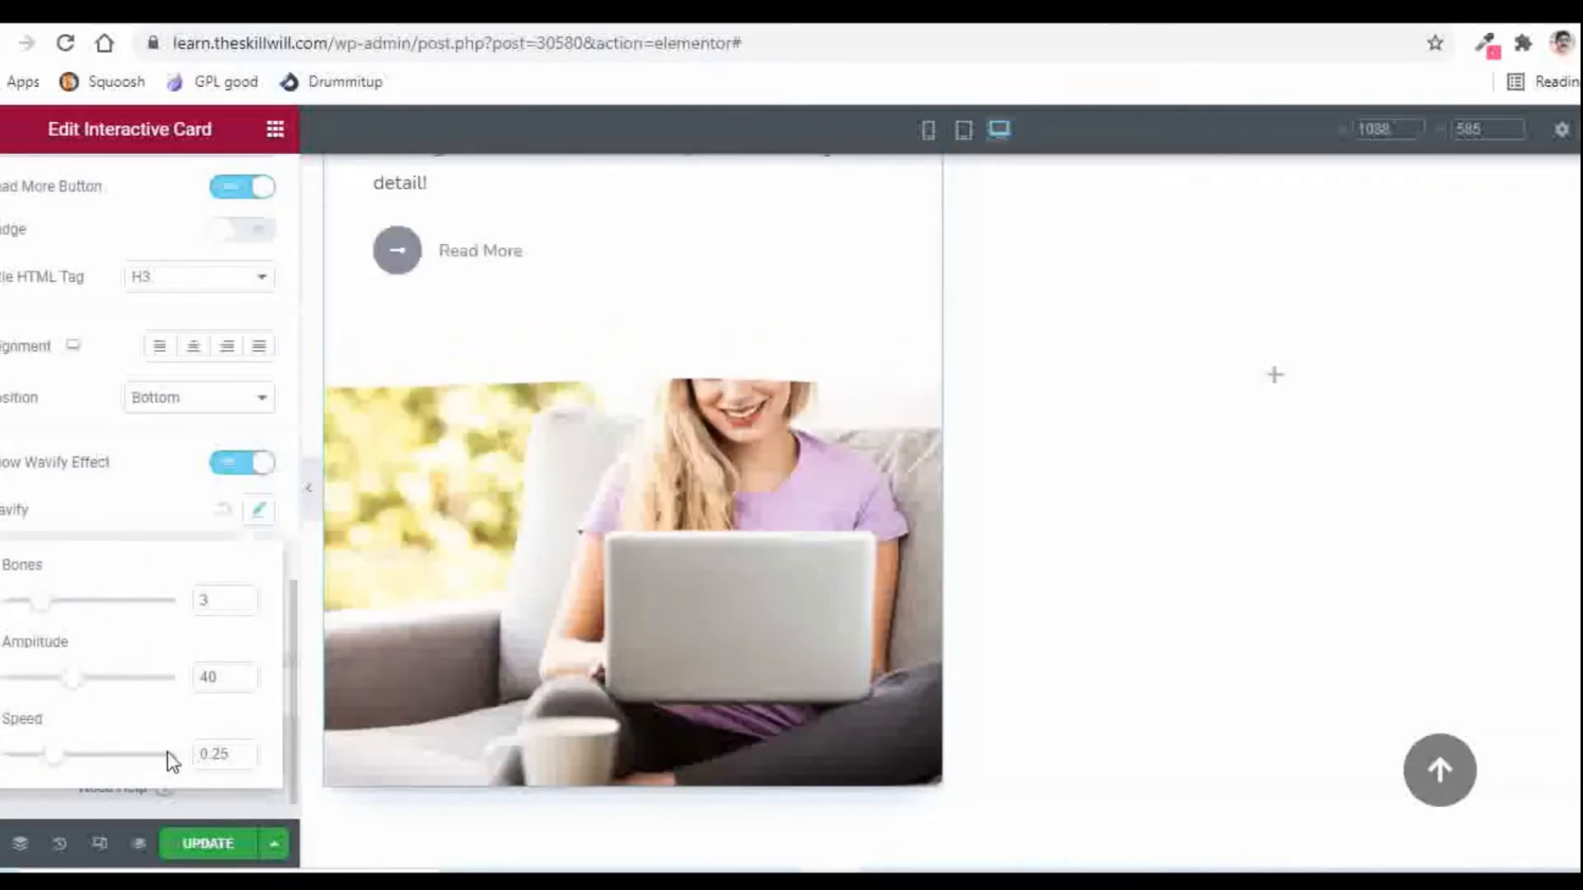
click(158, 506)
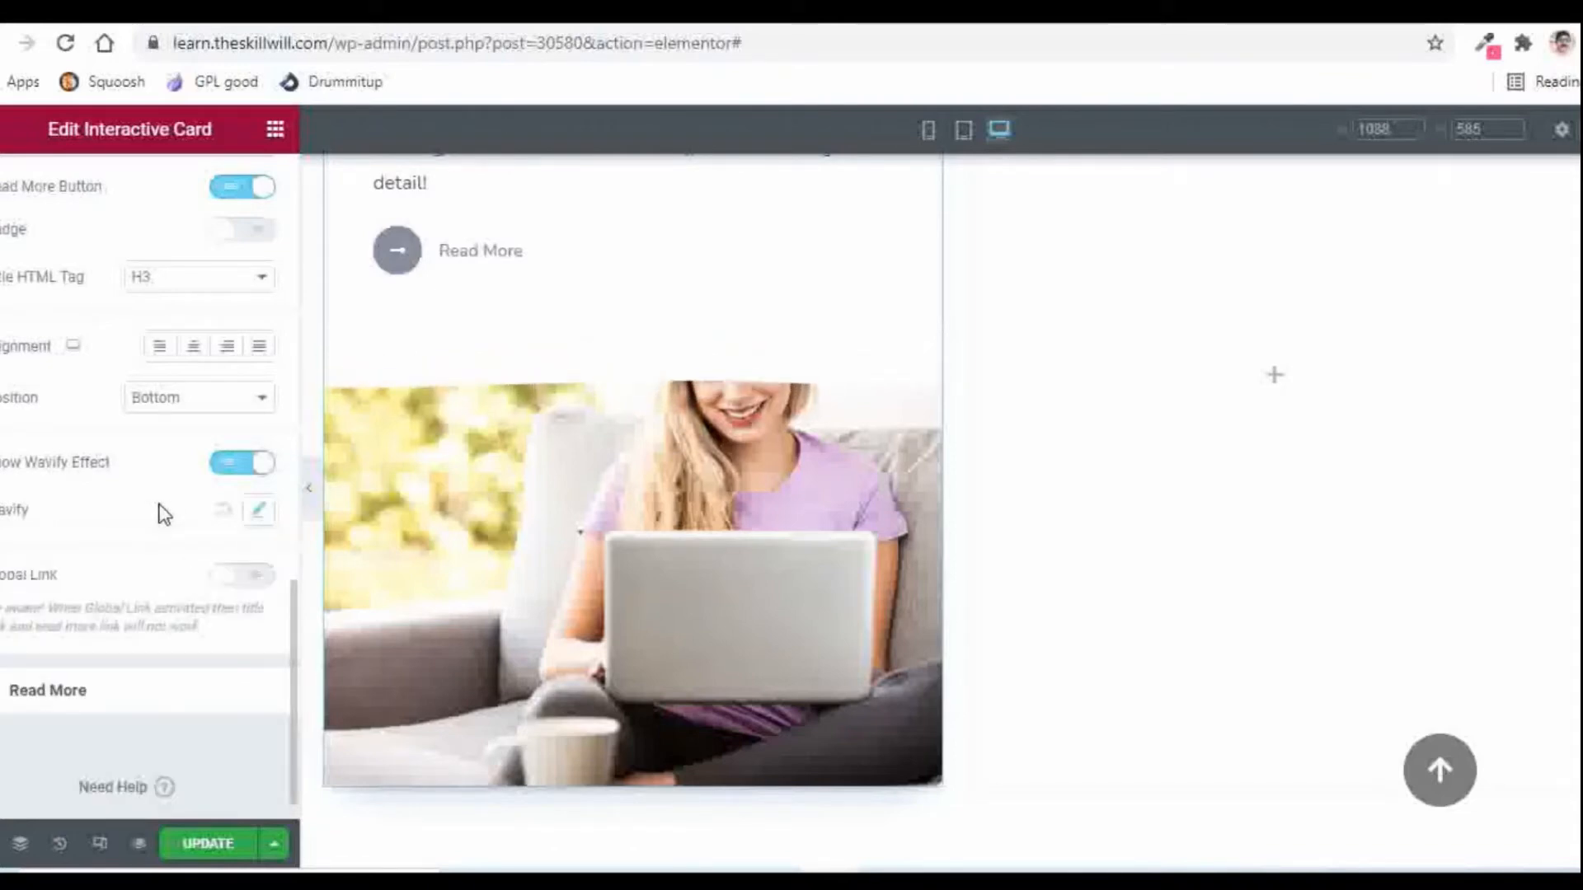
scroll(164, 511, up, 6)
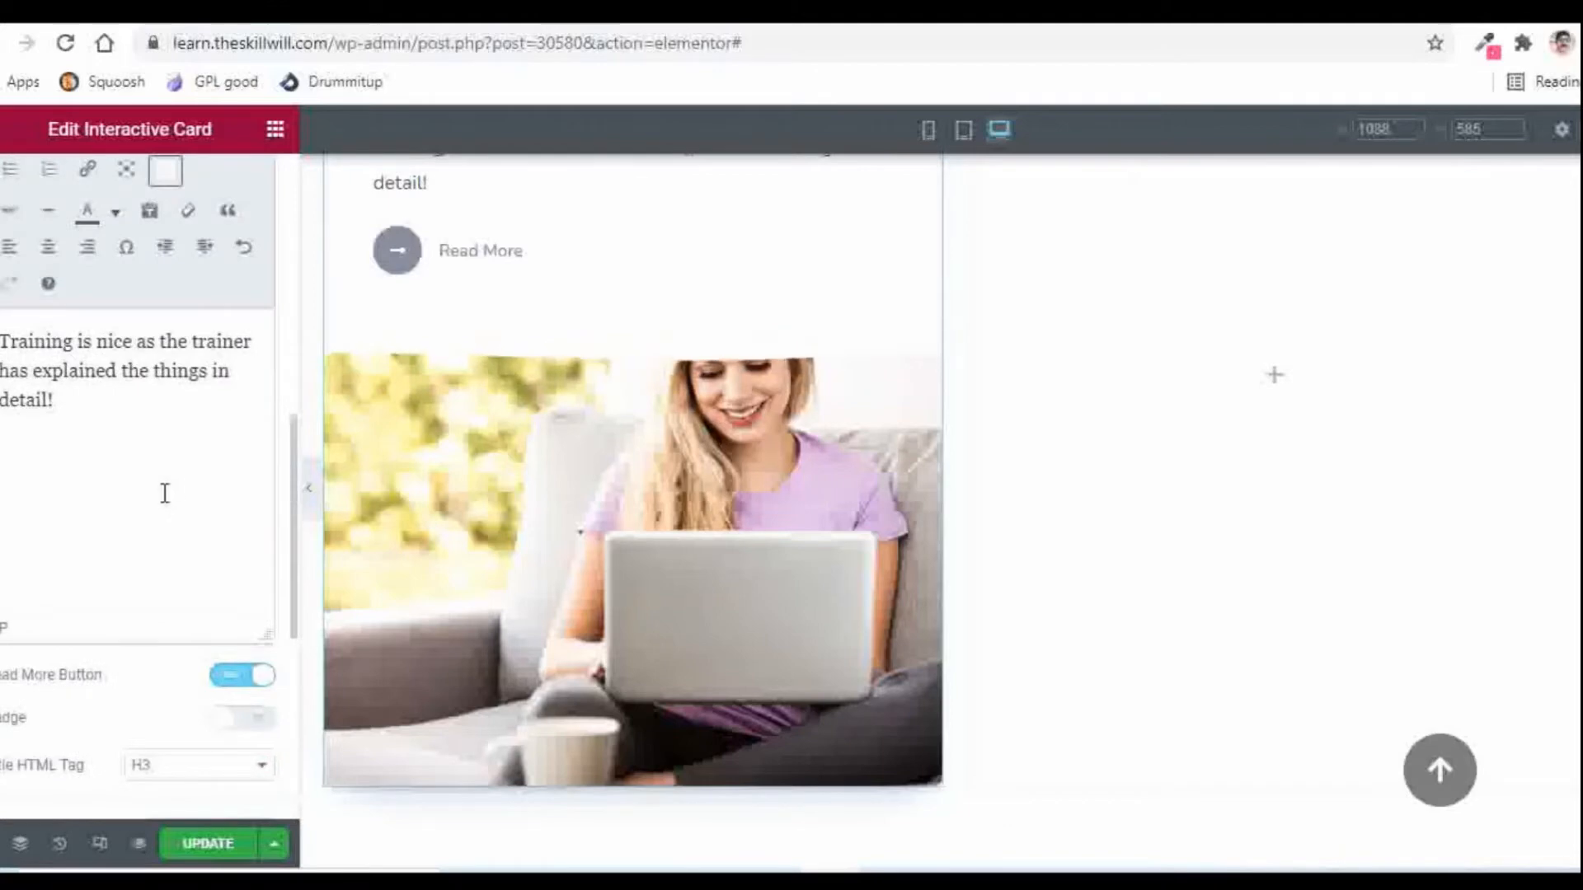
Step: In the Style tab, switch off the Image Hover Effect and expand Card Content
drag(293, 480, 295, 219)
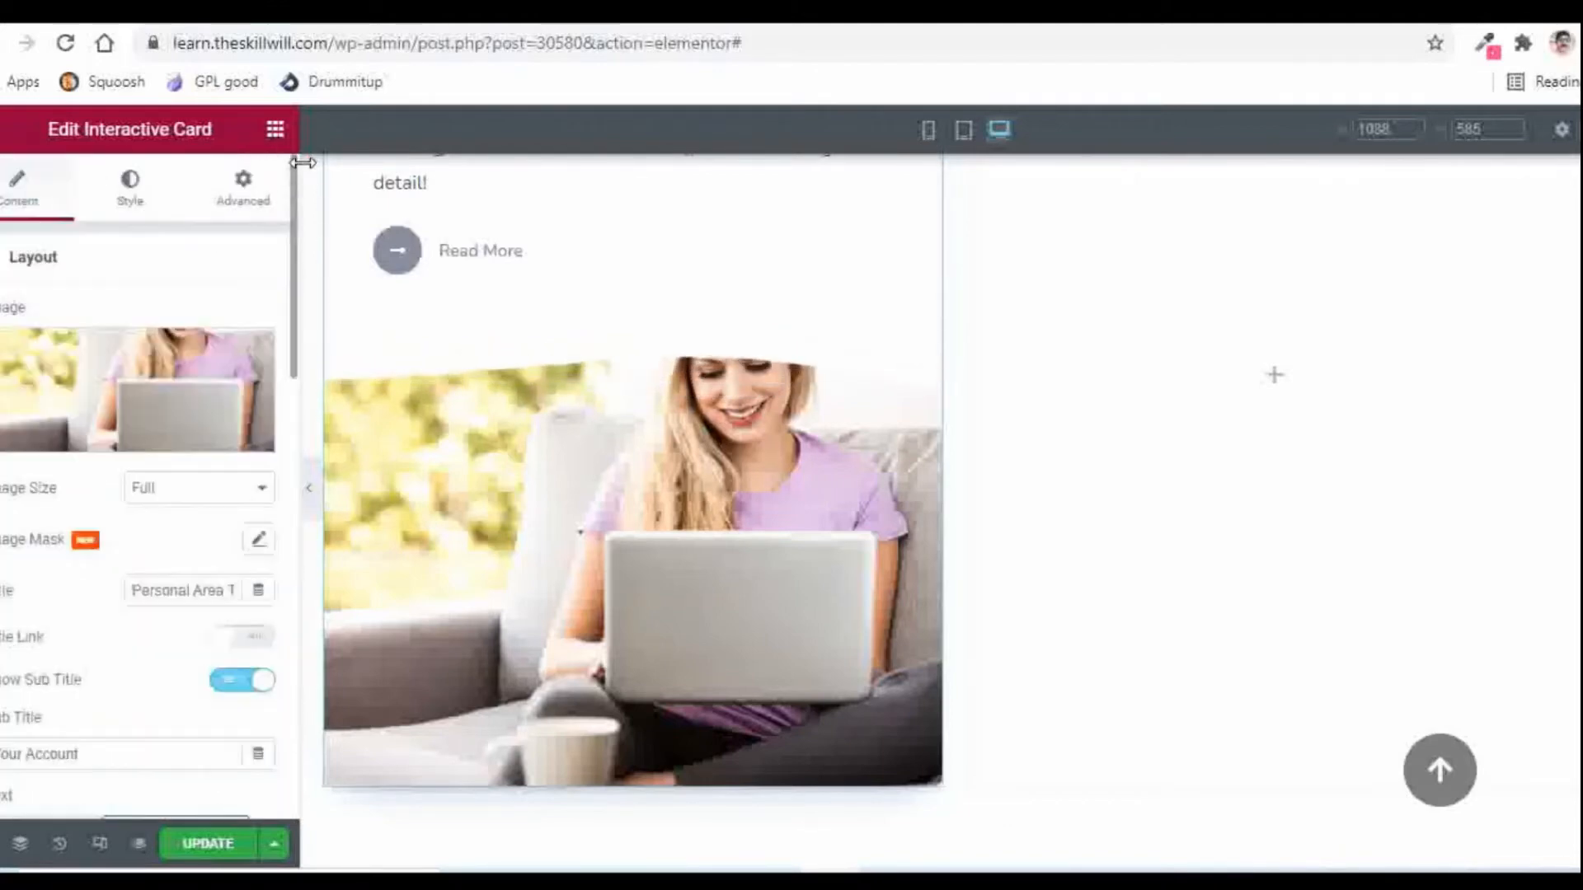
click(129, 198)
scroll(696, 322, up, 3)
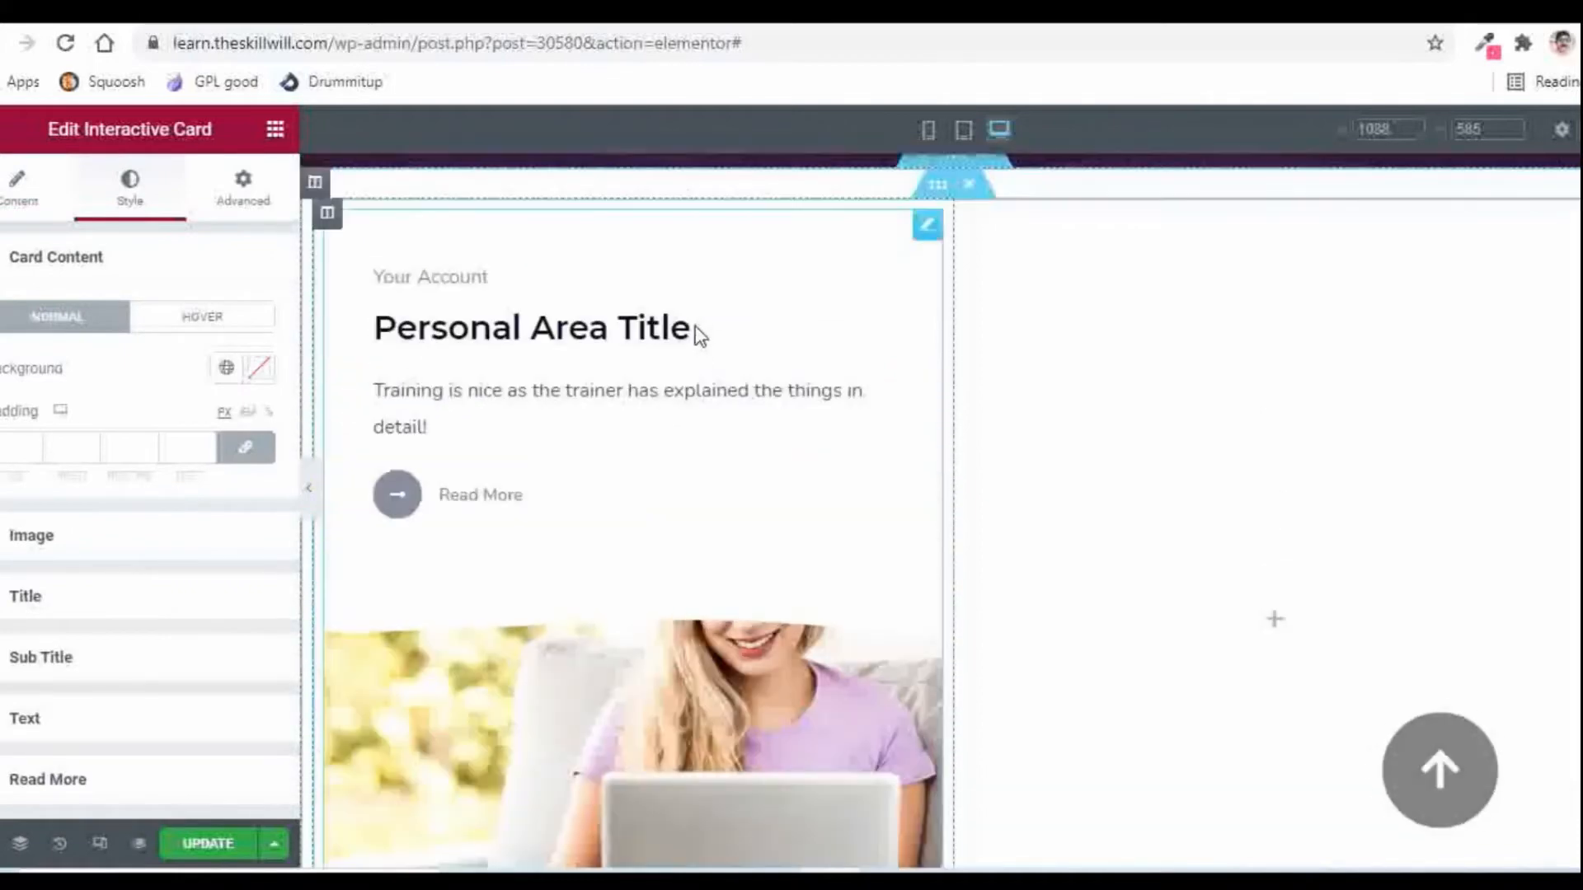
click(34, 542)
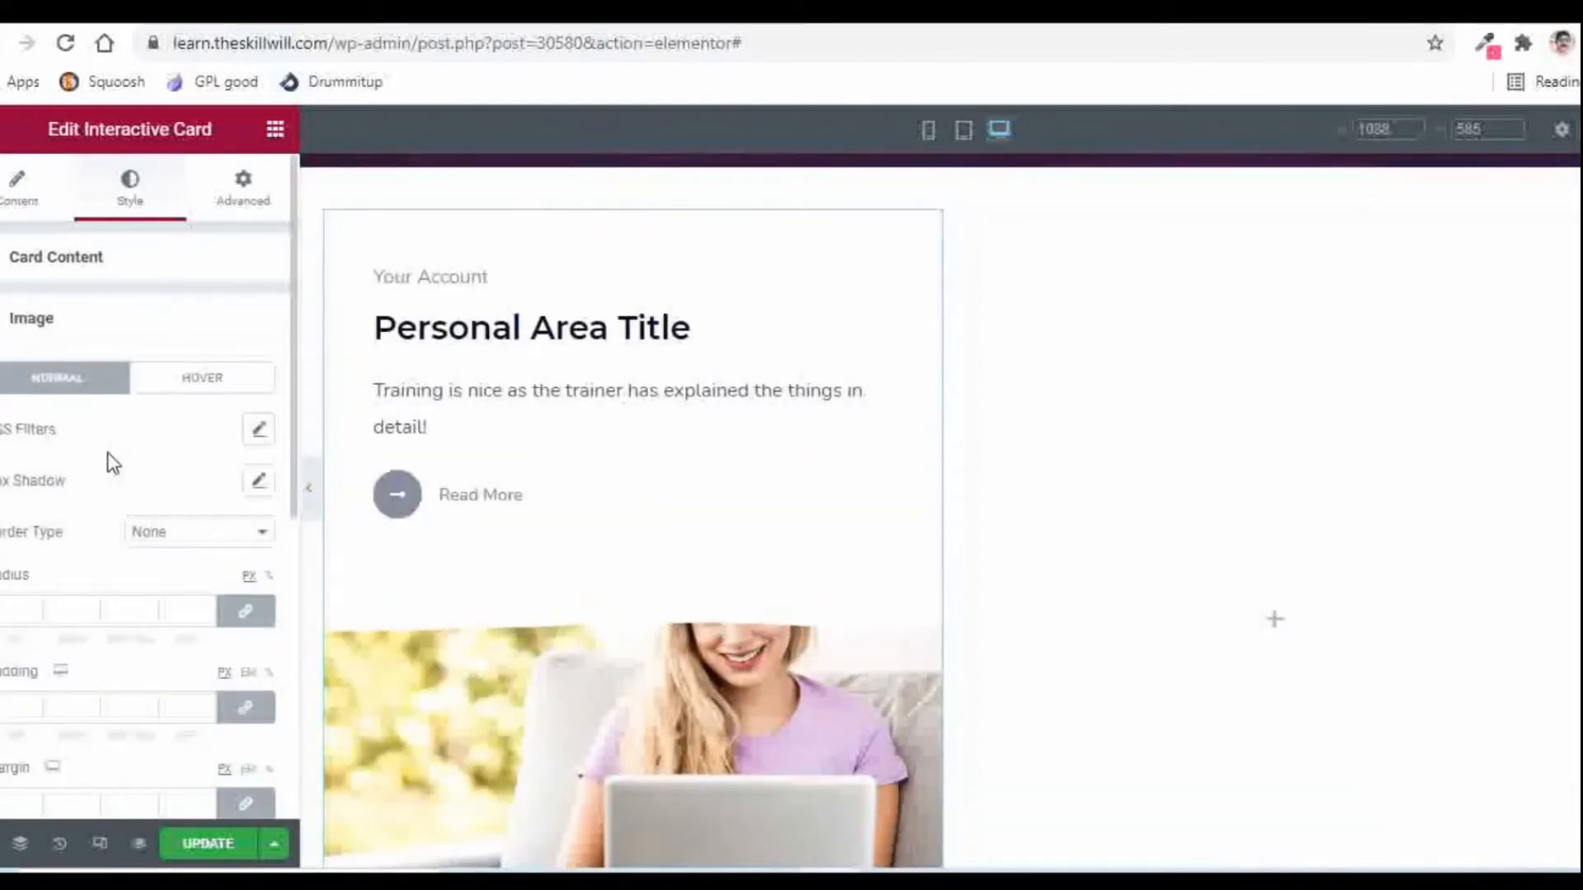
scroll(113, 463, down, 3)
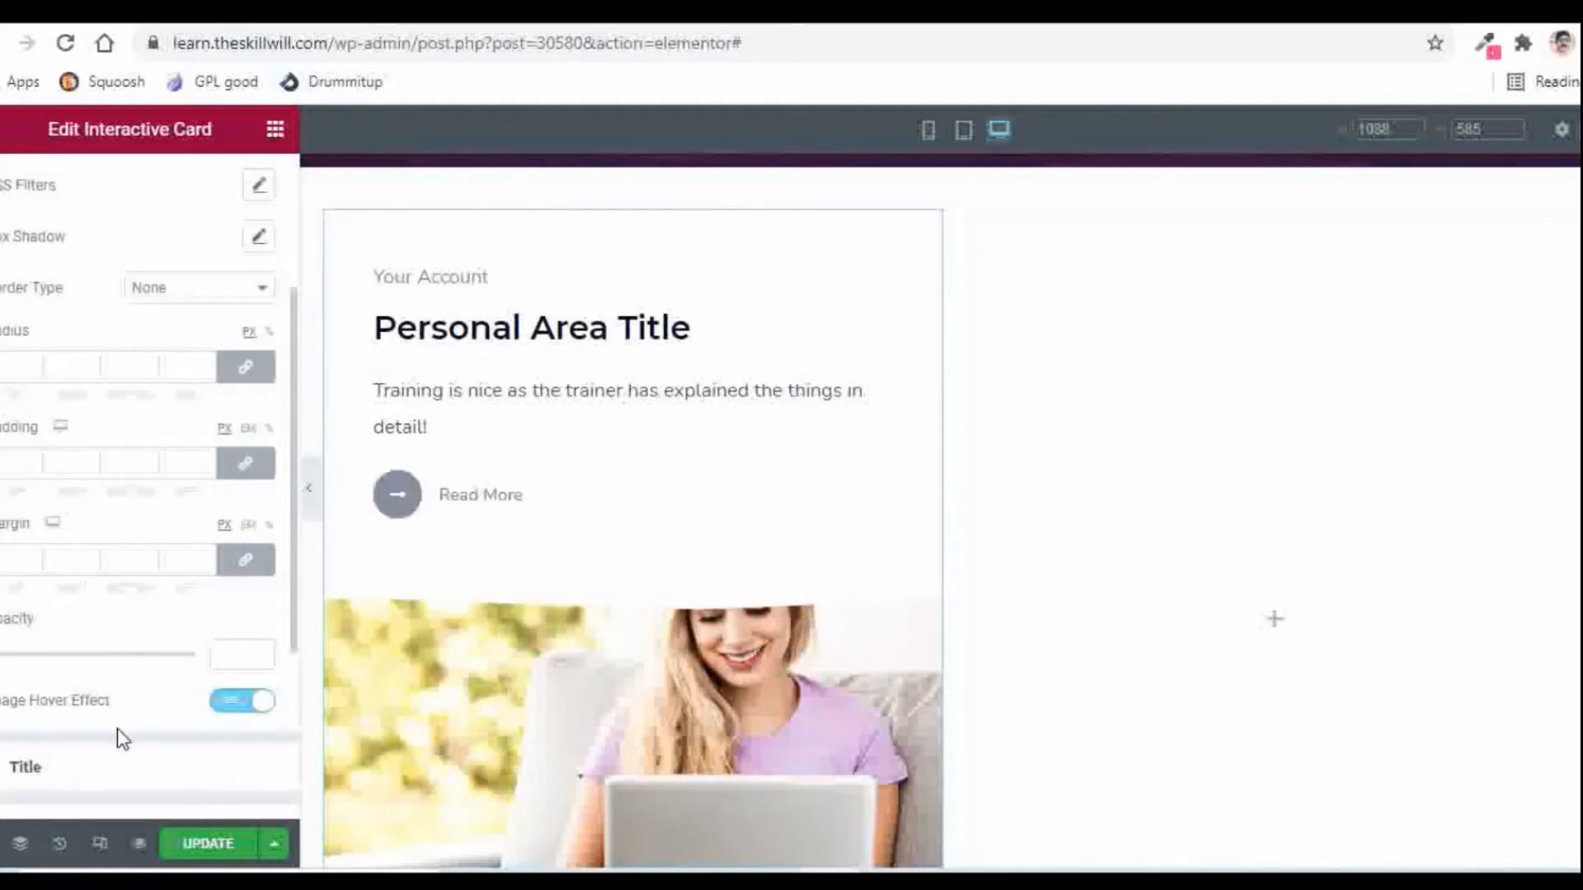
click(225, 703)
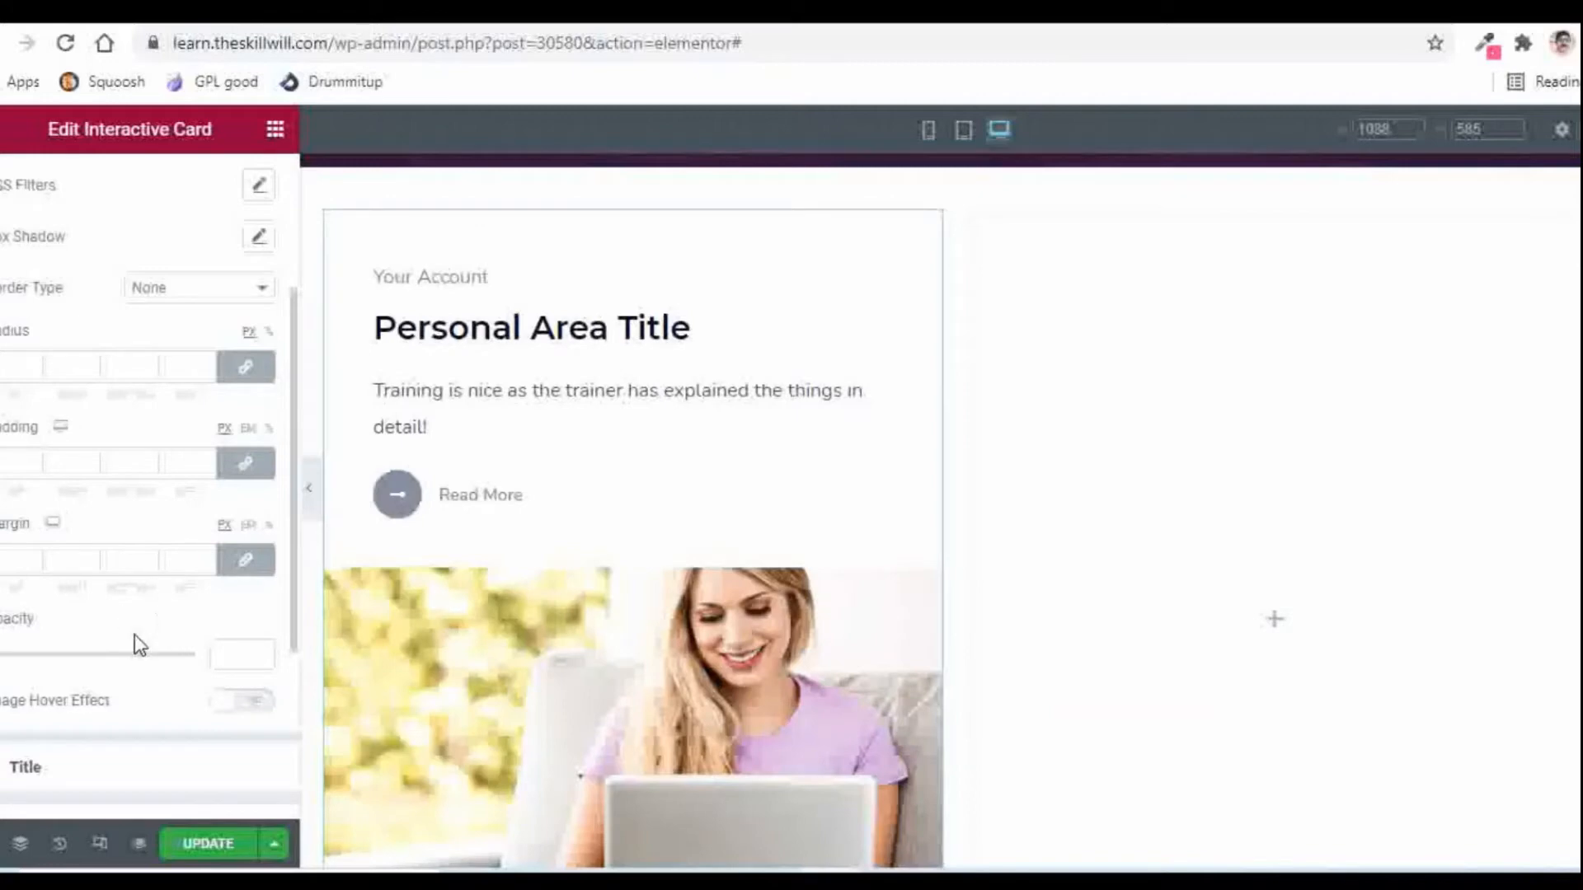
scroll(145, 625, down, 3)
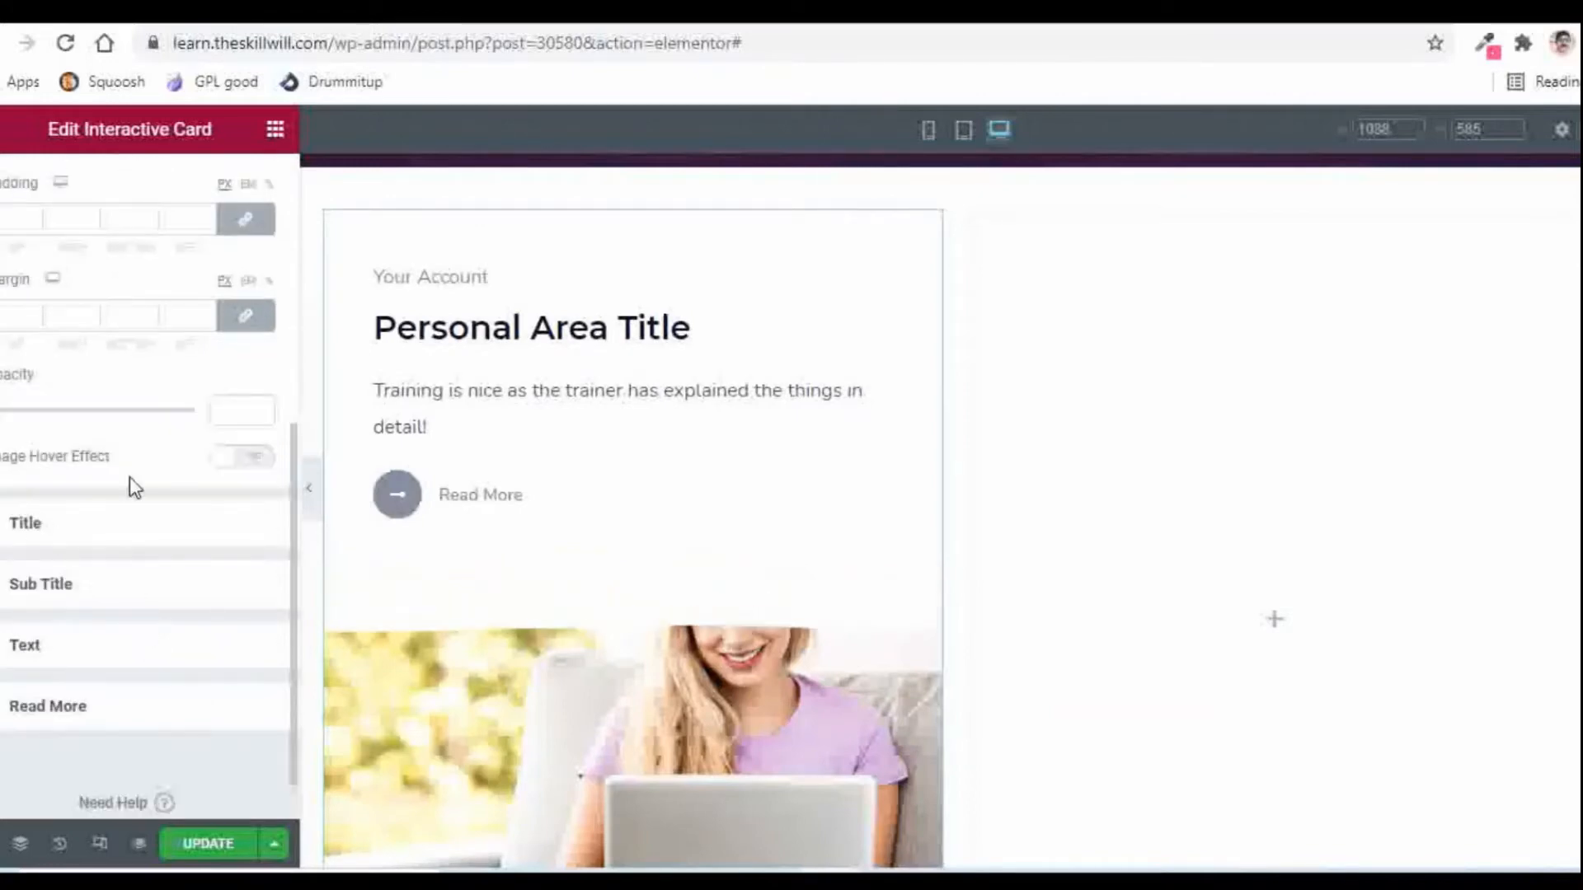
scroll(136, 483, up, 6)
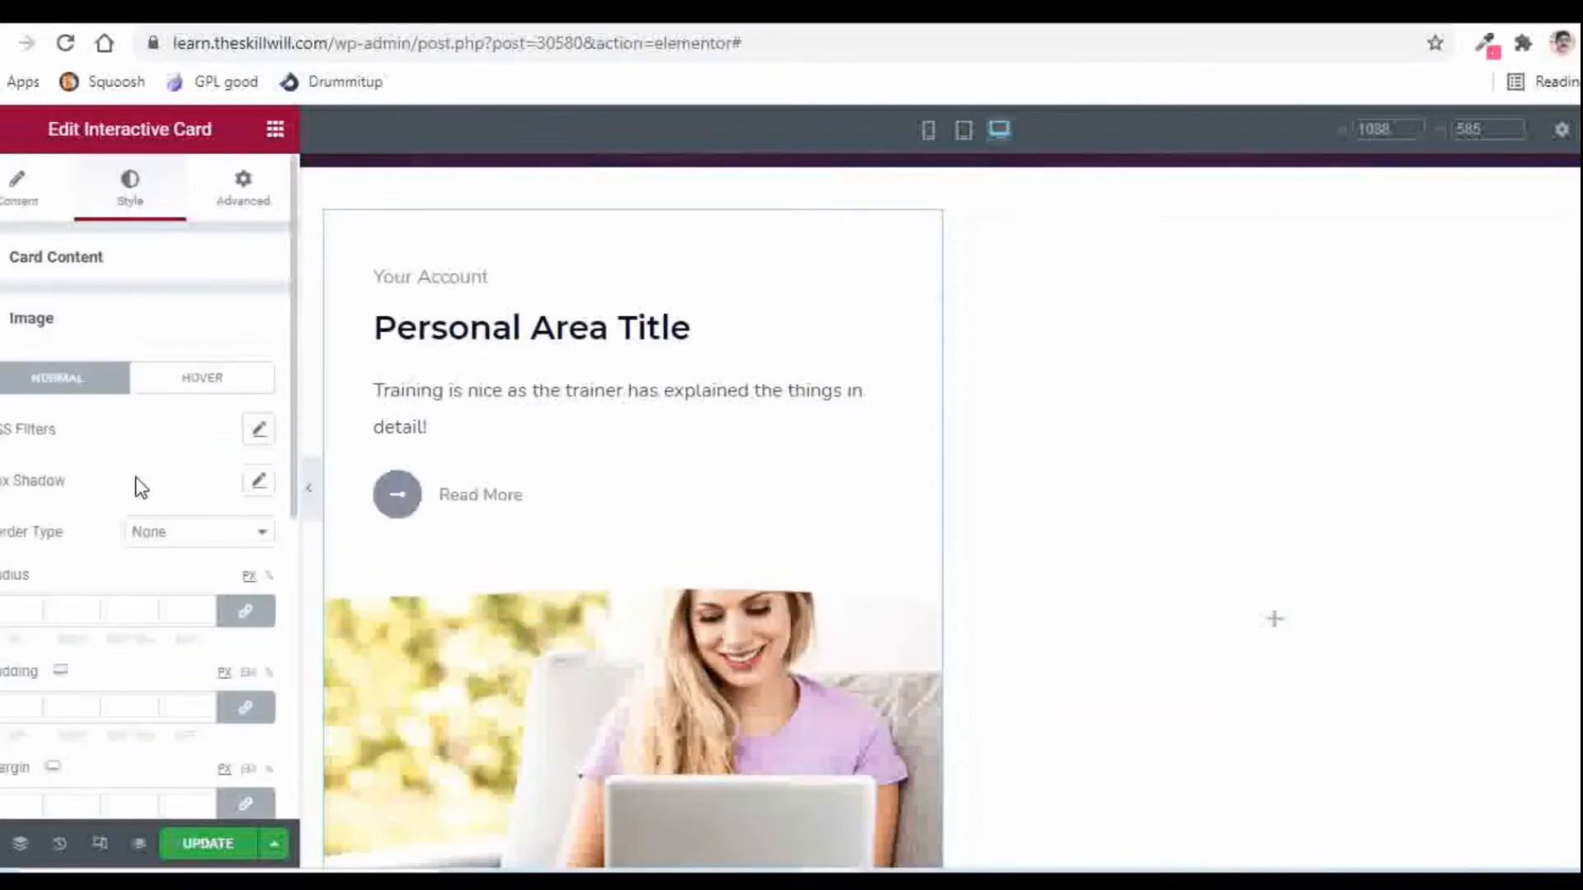
click(47, 264)
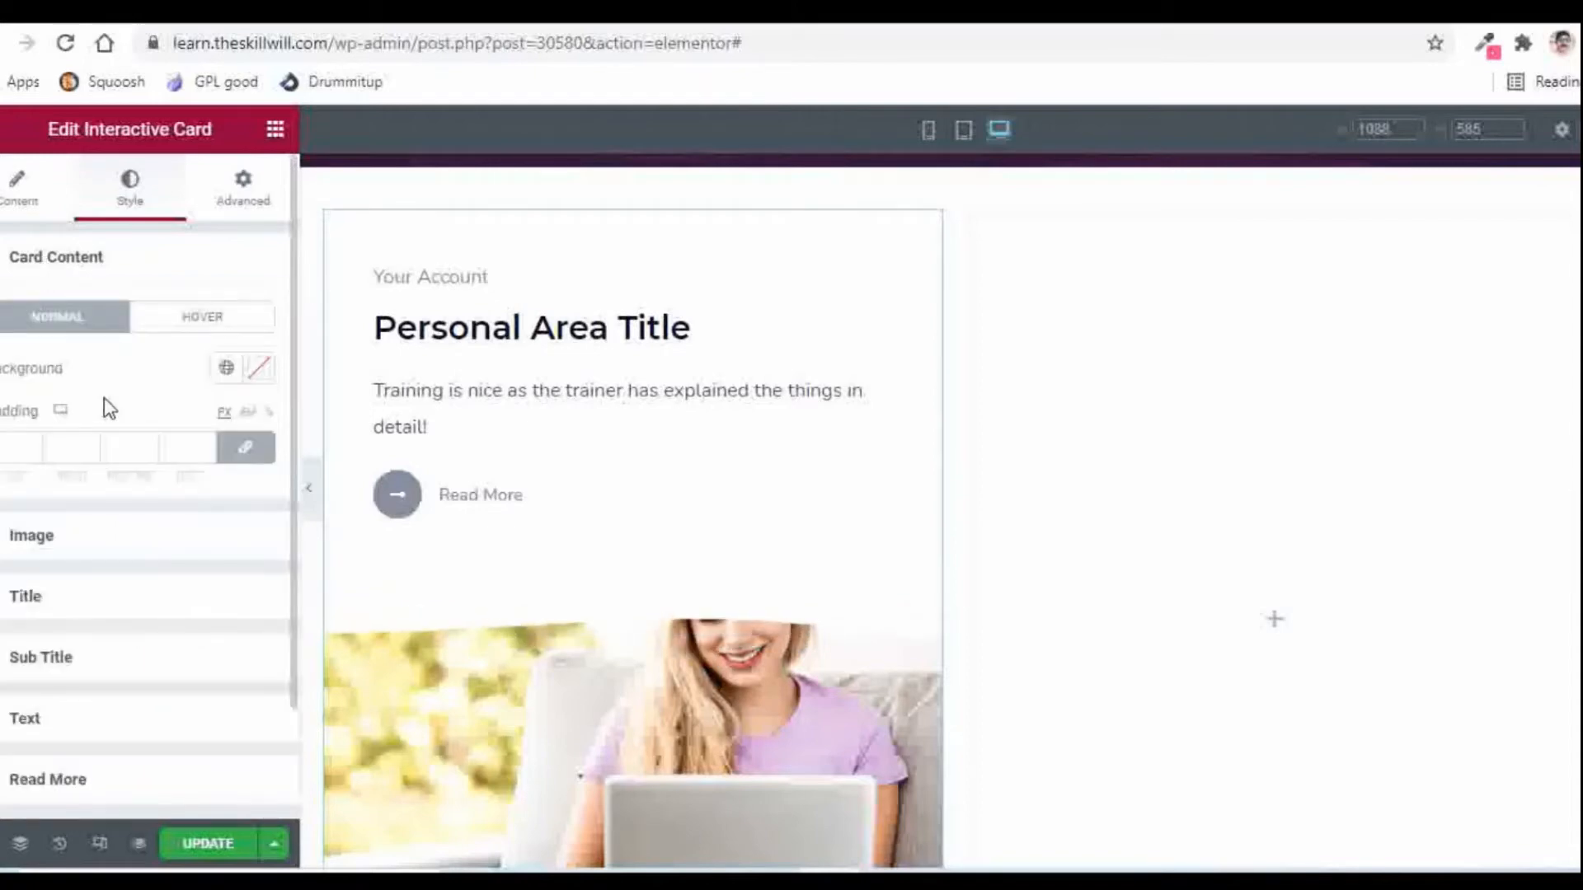
Step: Set the Card Content background to pink #FA4F9E, sampled from the Personal Area card
click(259, 369)
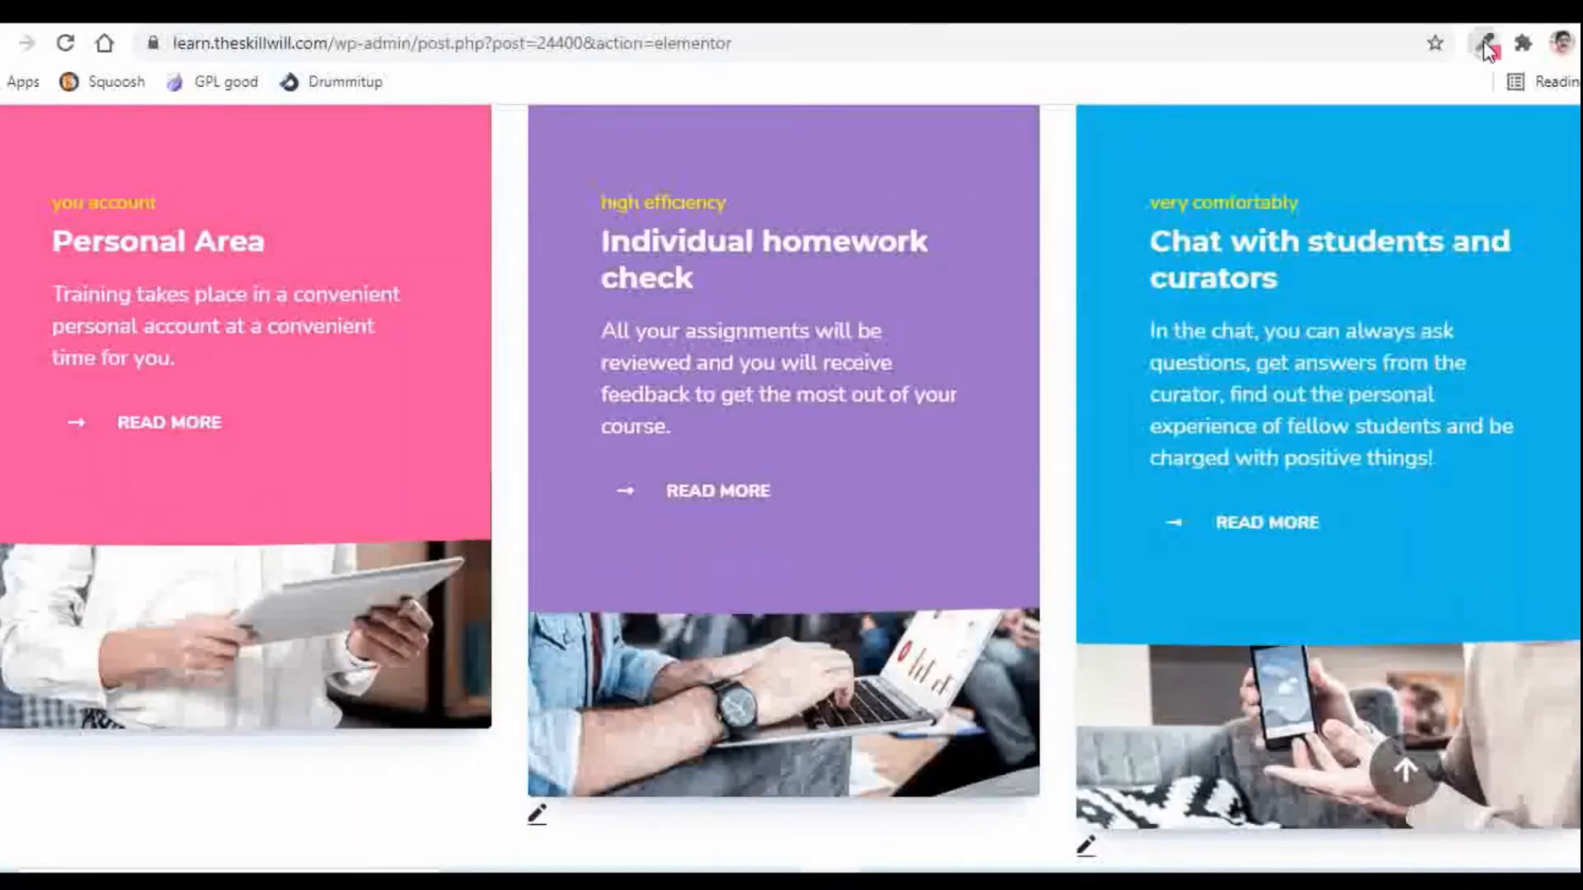
click(1487, 45)
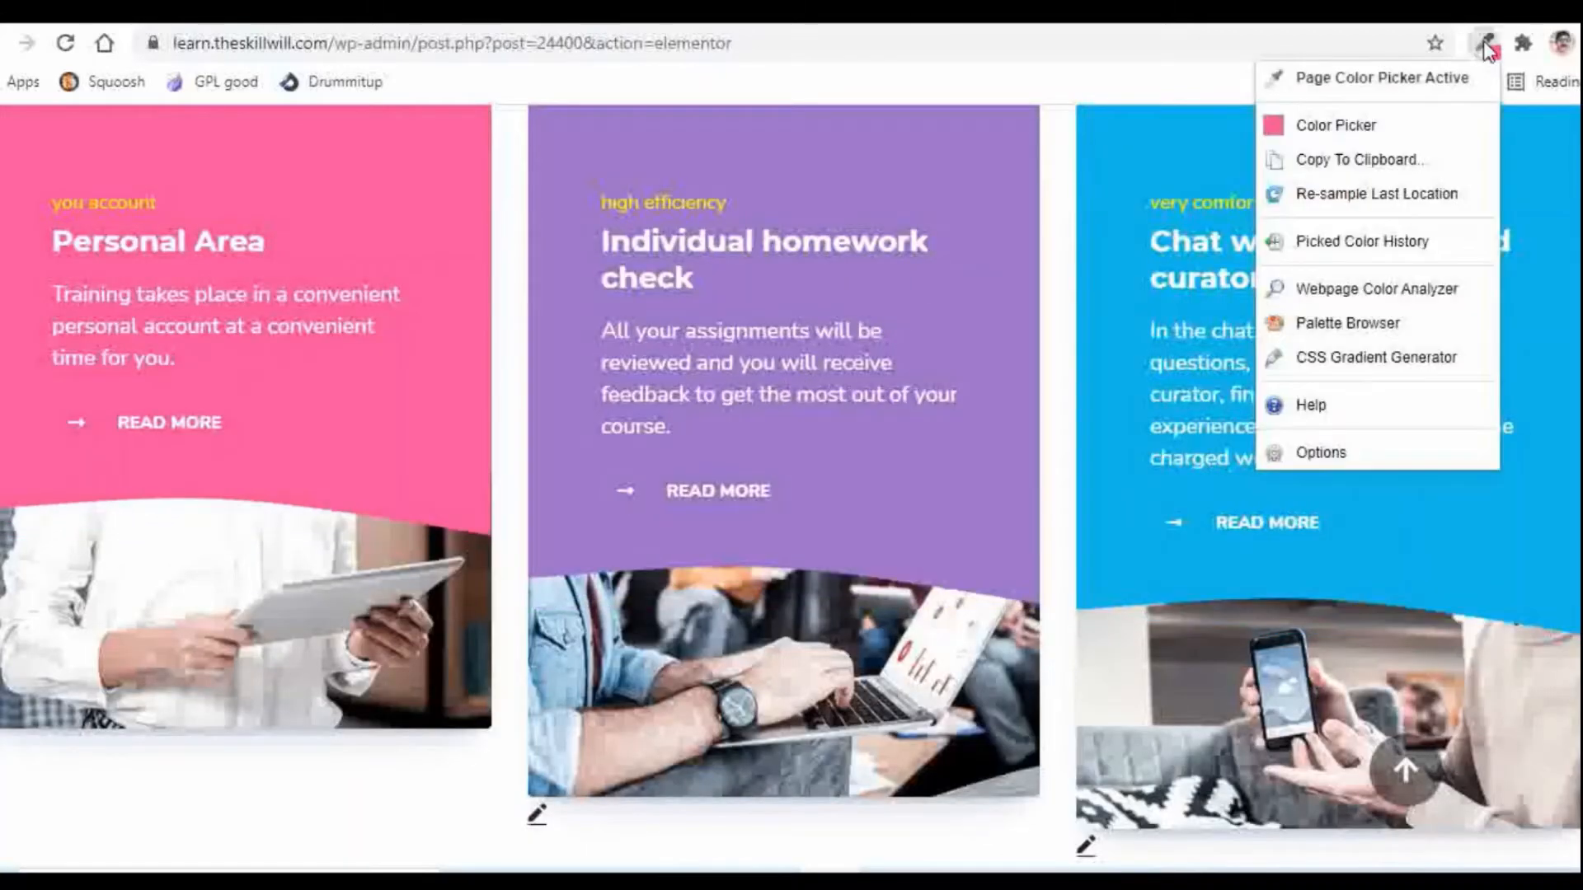
click(1360, 83)
click(368, 264)
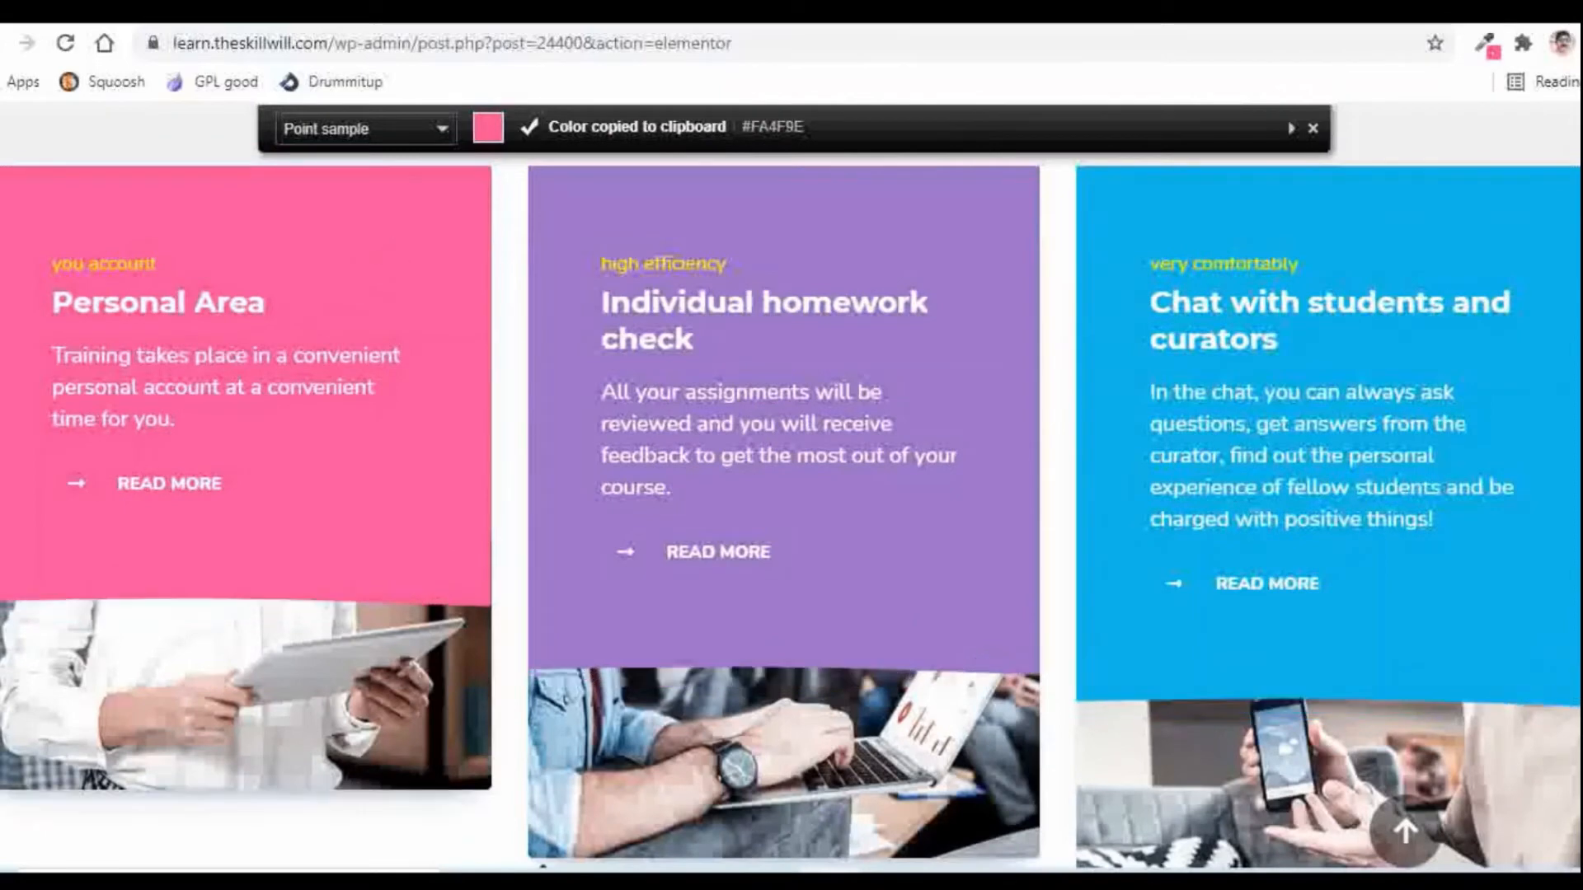
click(606, 11)
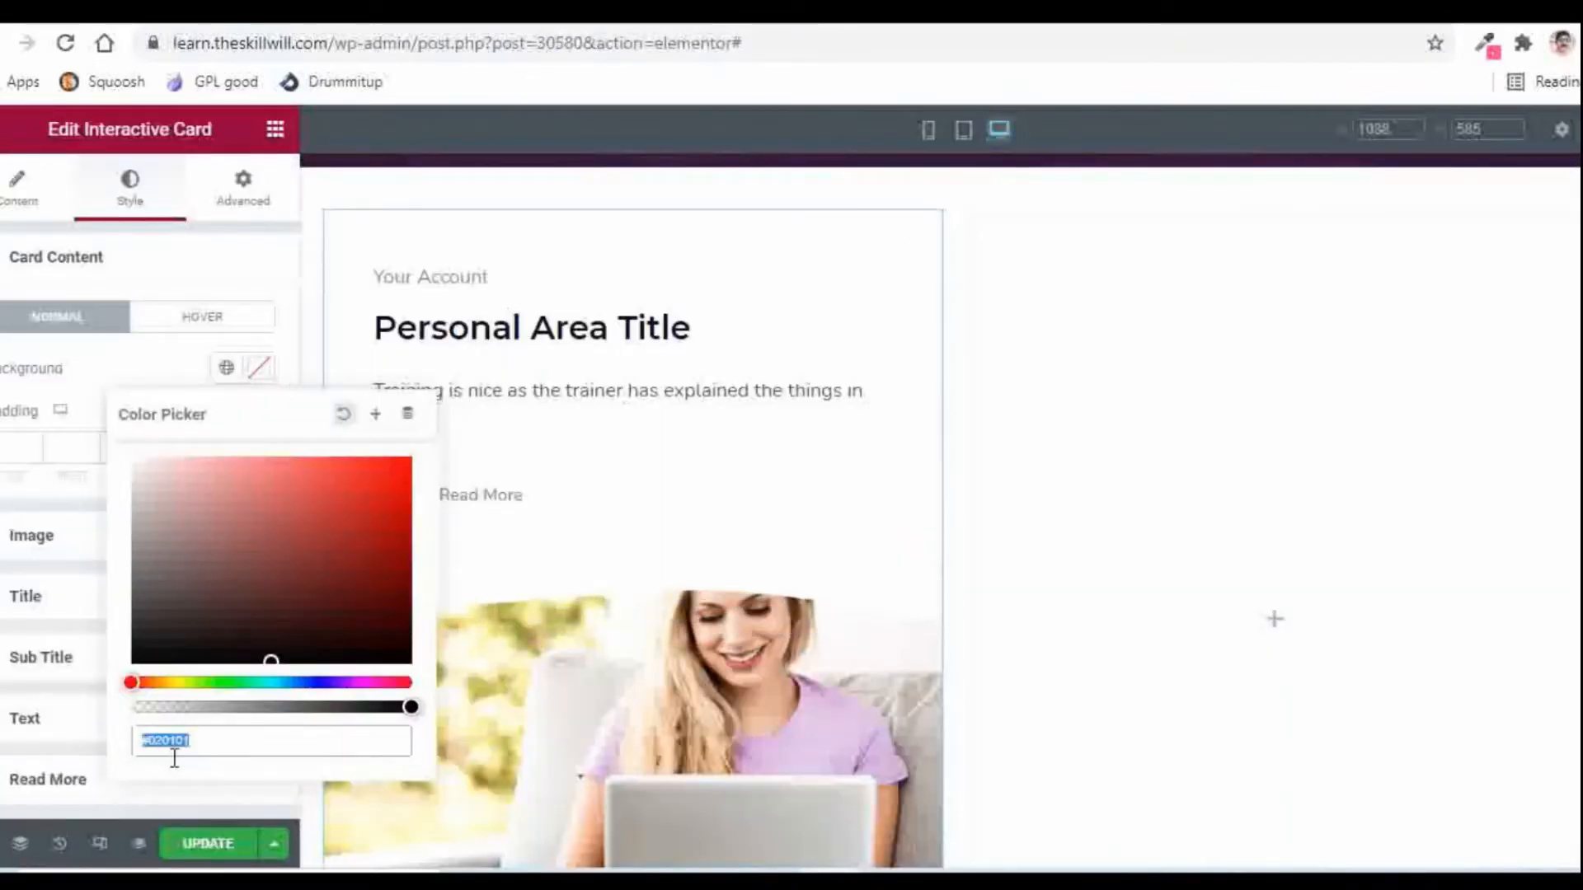
key(ctrl+v)
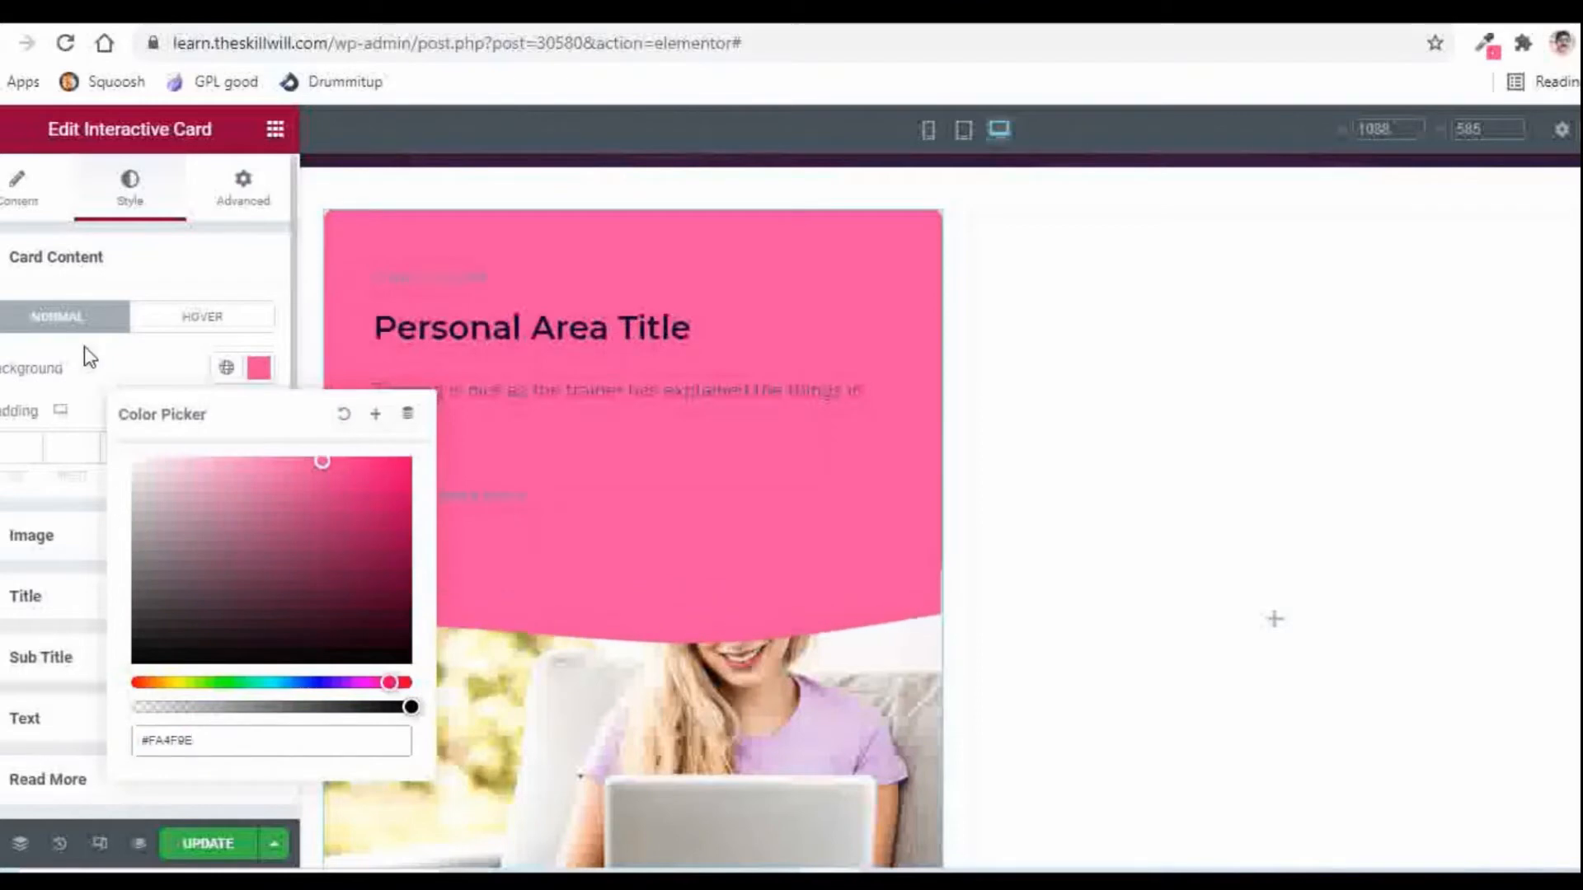
click(81, 365)
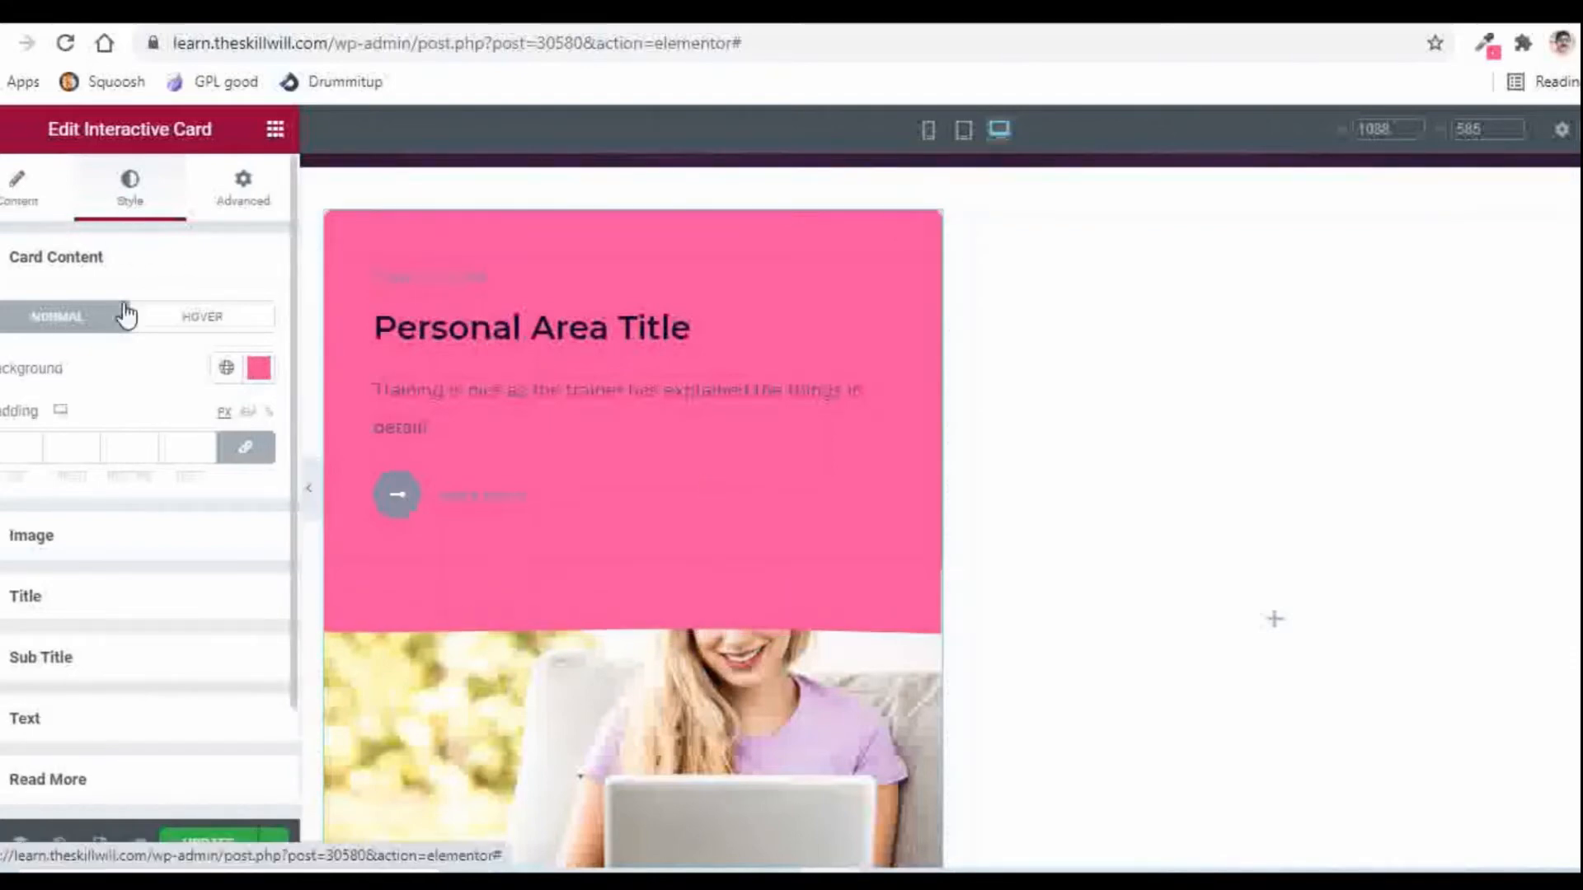
click(62, 263)
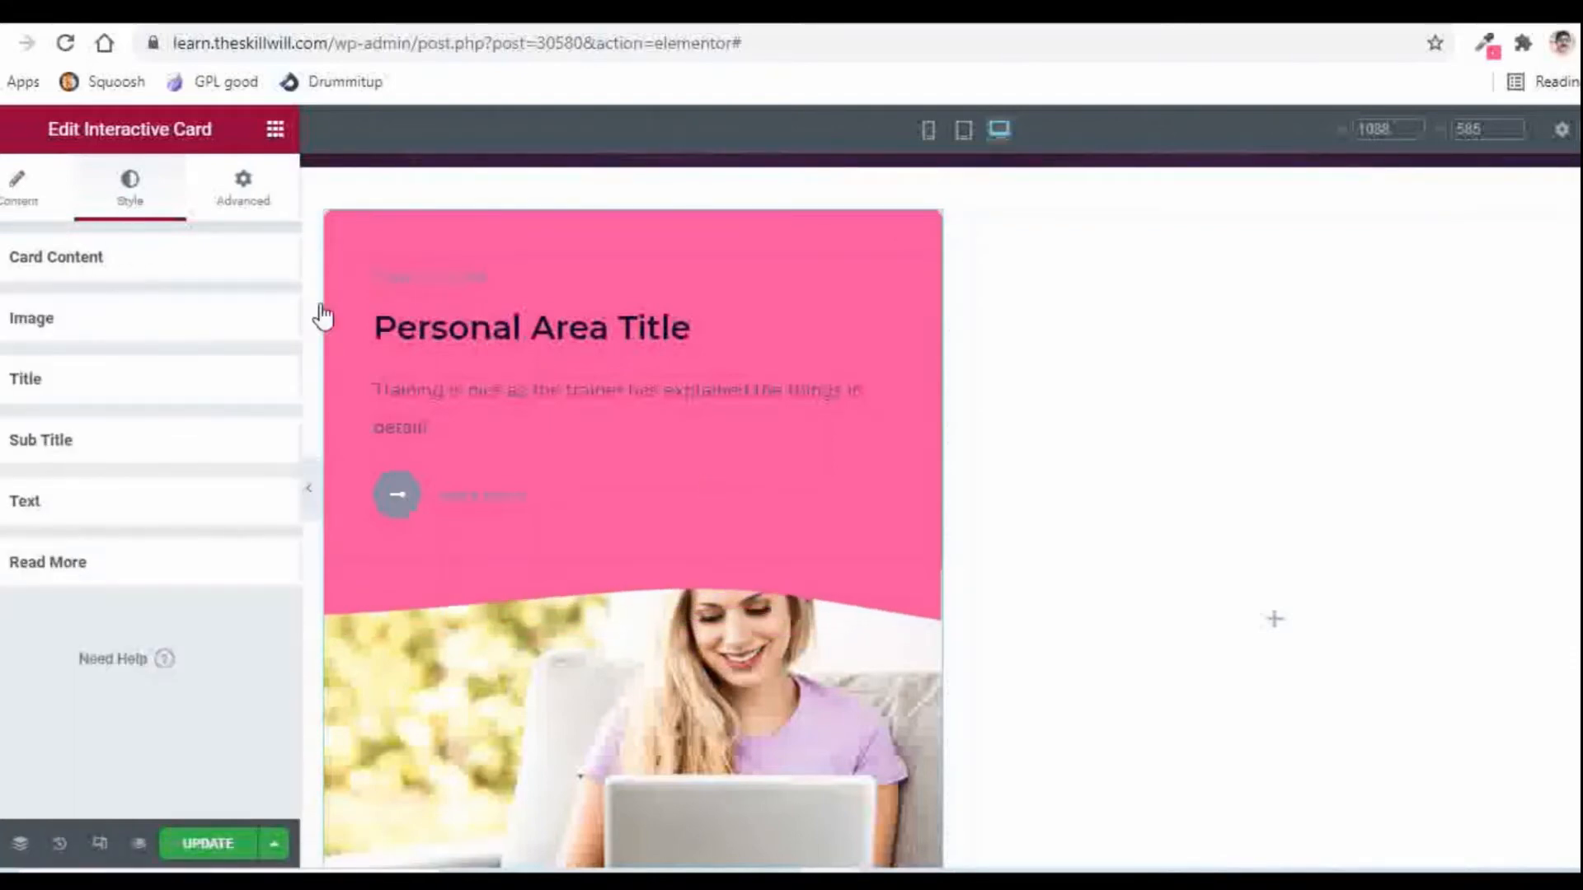
Step: Color the Sub Title text bright yellow-green (#C8EF28)
click(46, 443)
scroll(194, 382, down, 2)
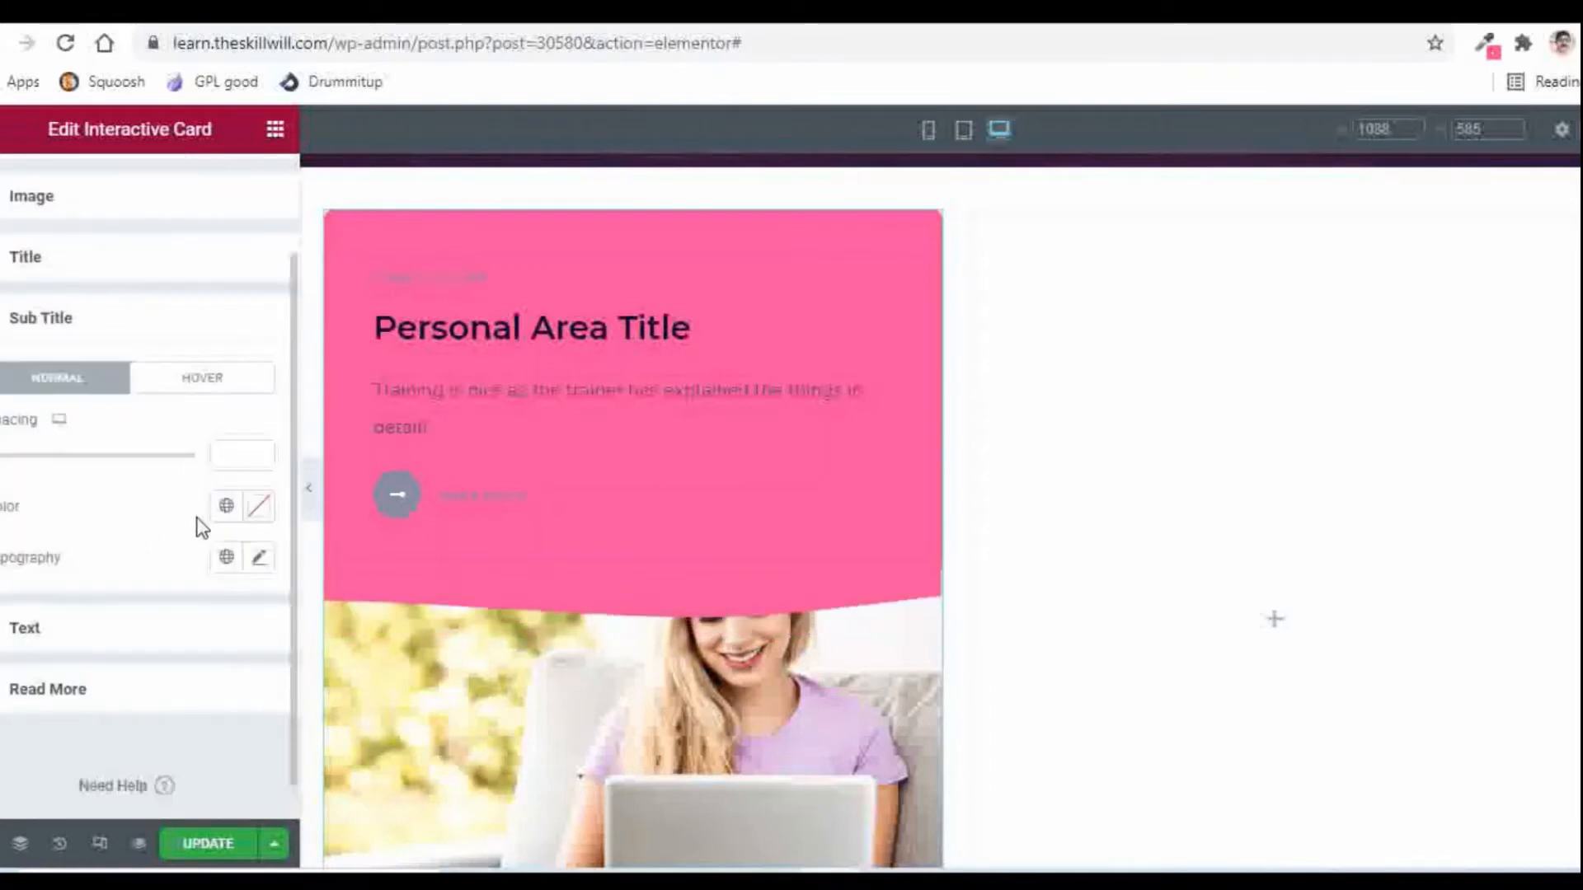
click(258, 511)
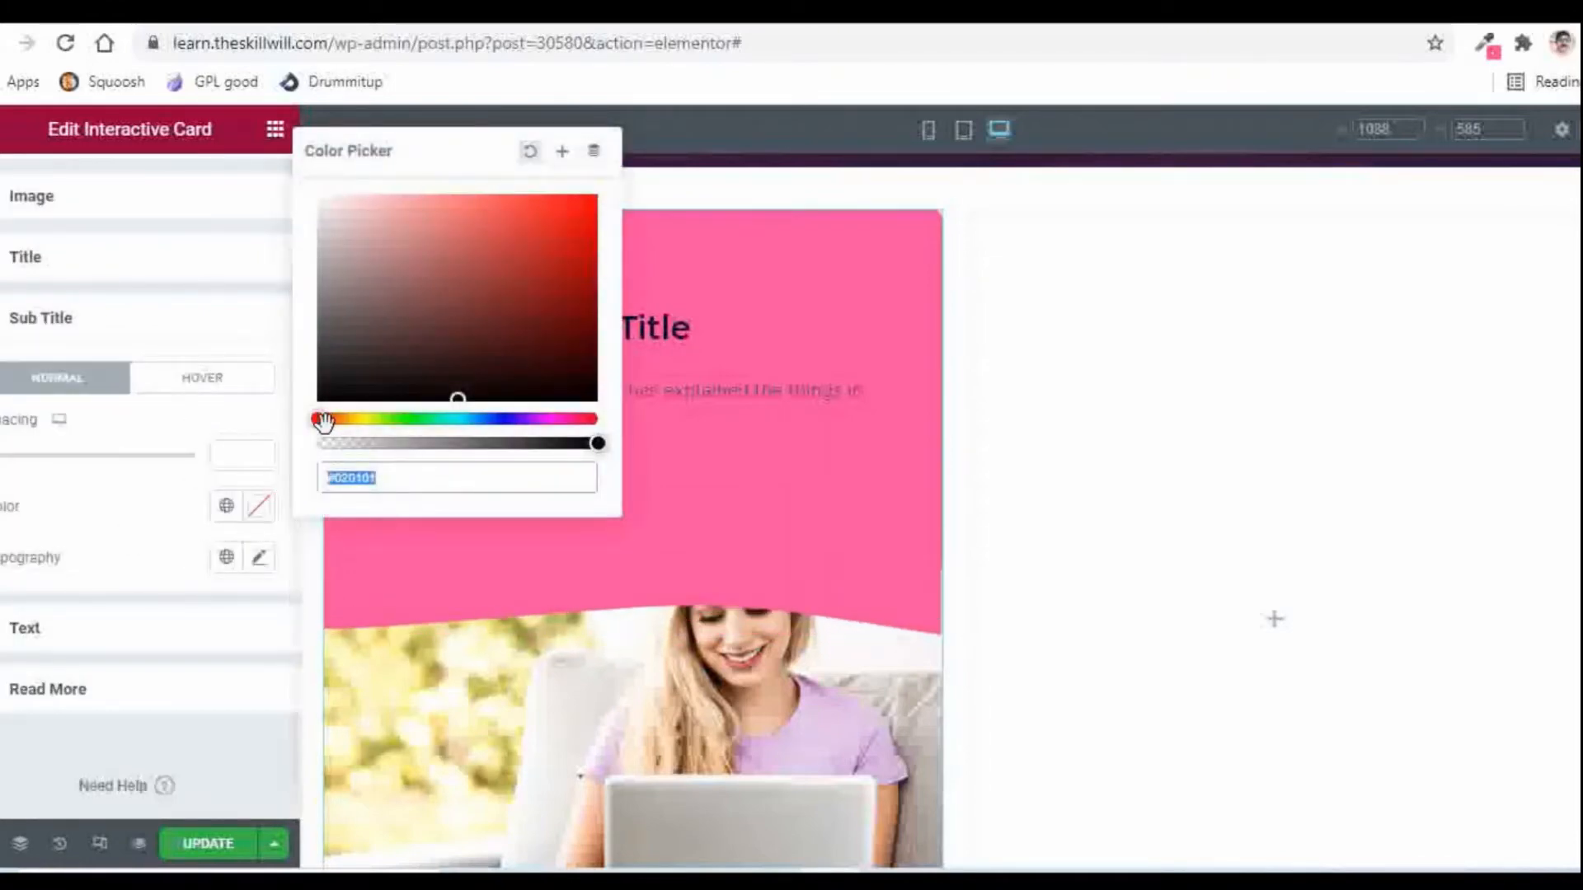
drag(334, 422, 371, 424)
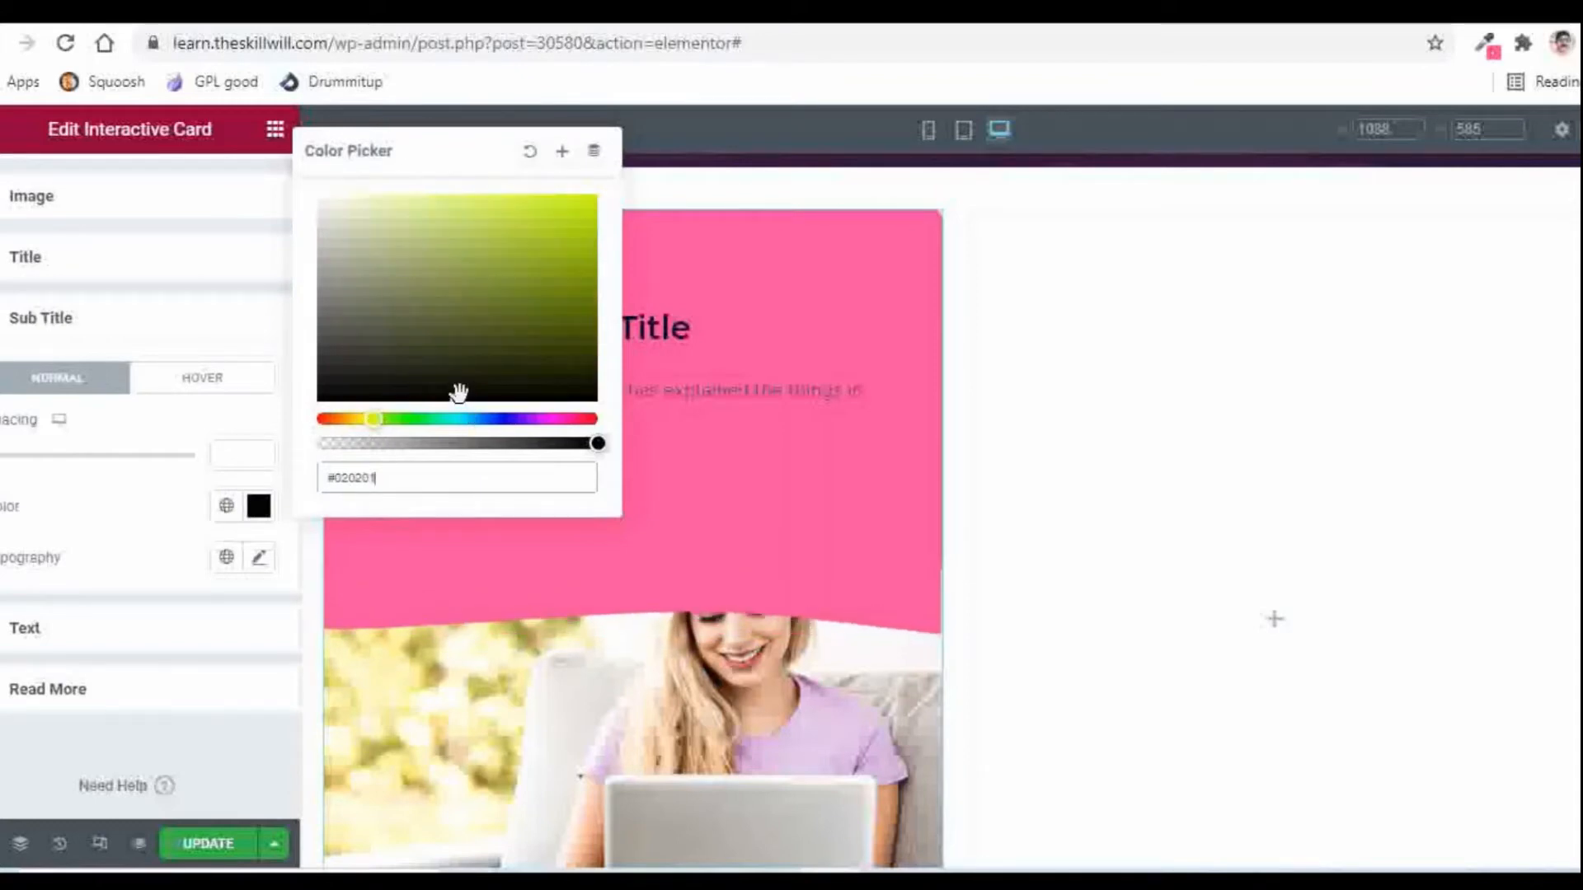
drag(528, 206, 545, 209)
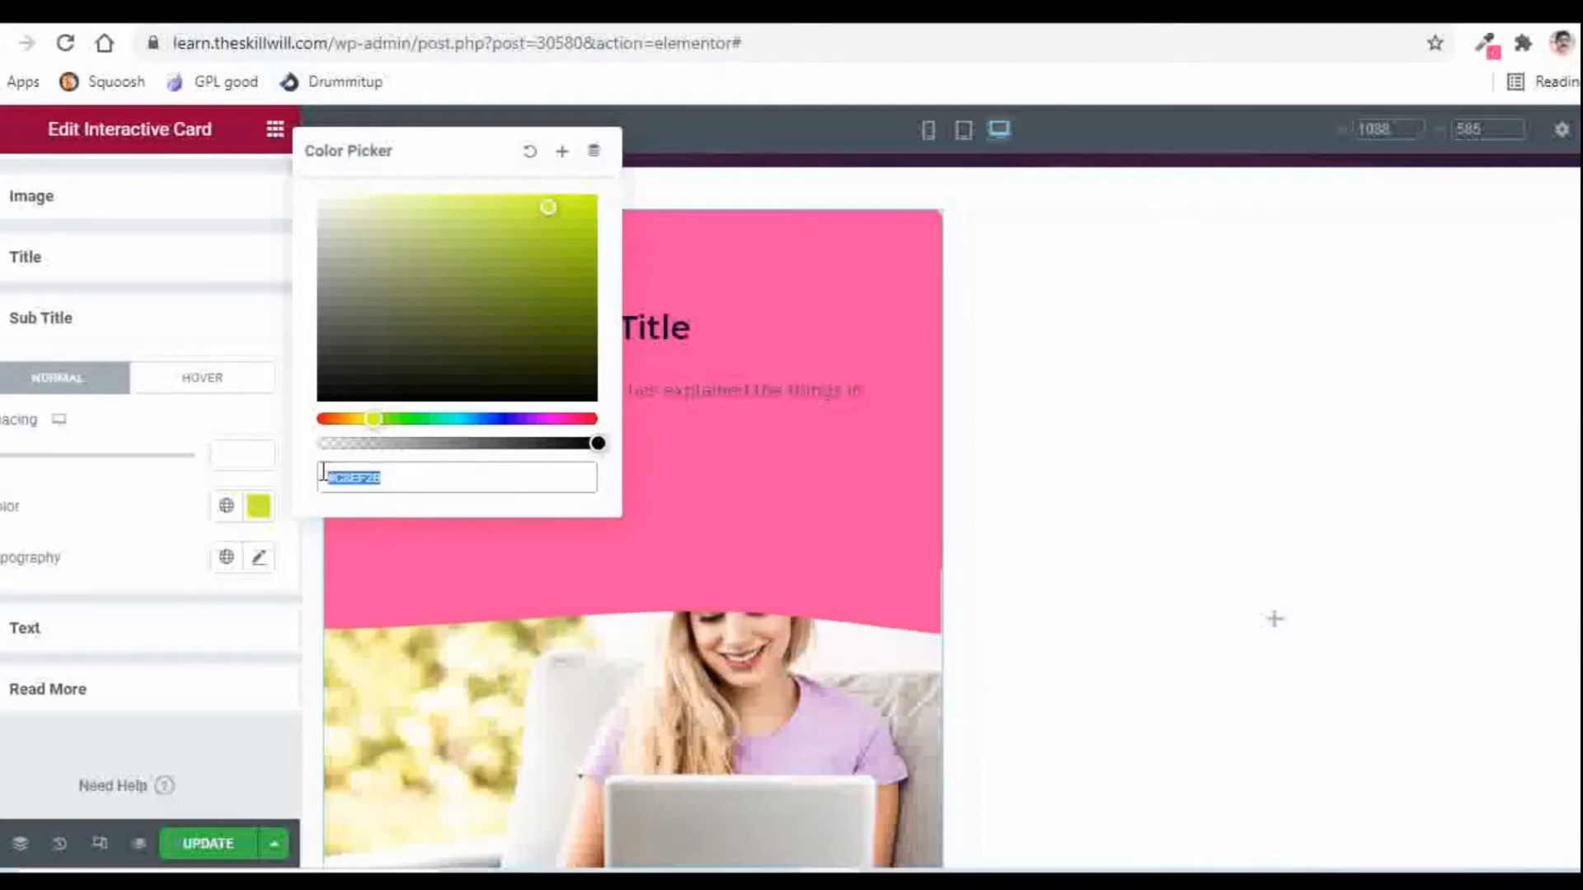
click(122, 506)
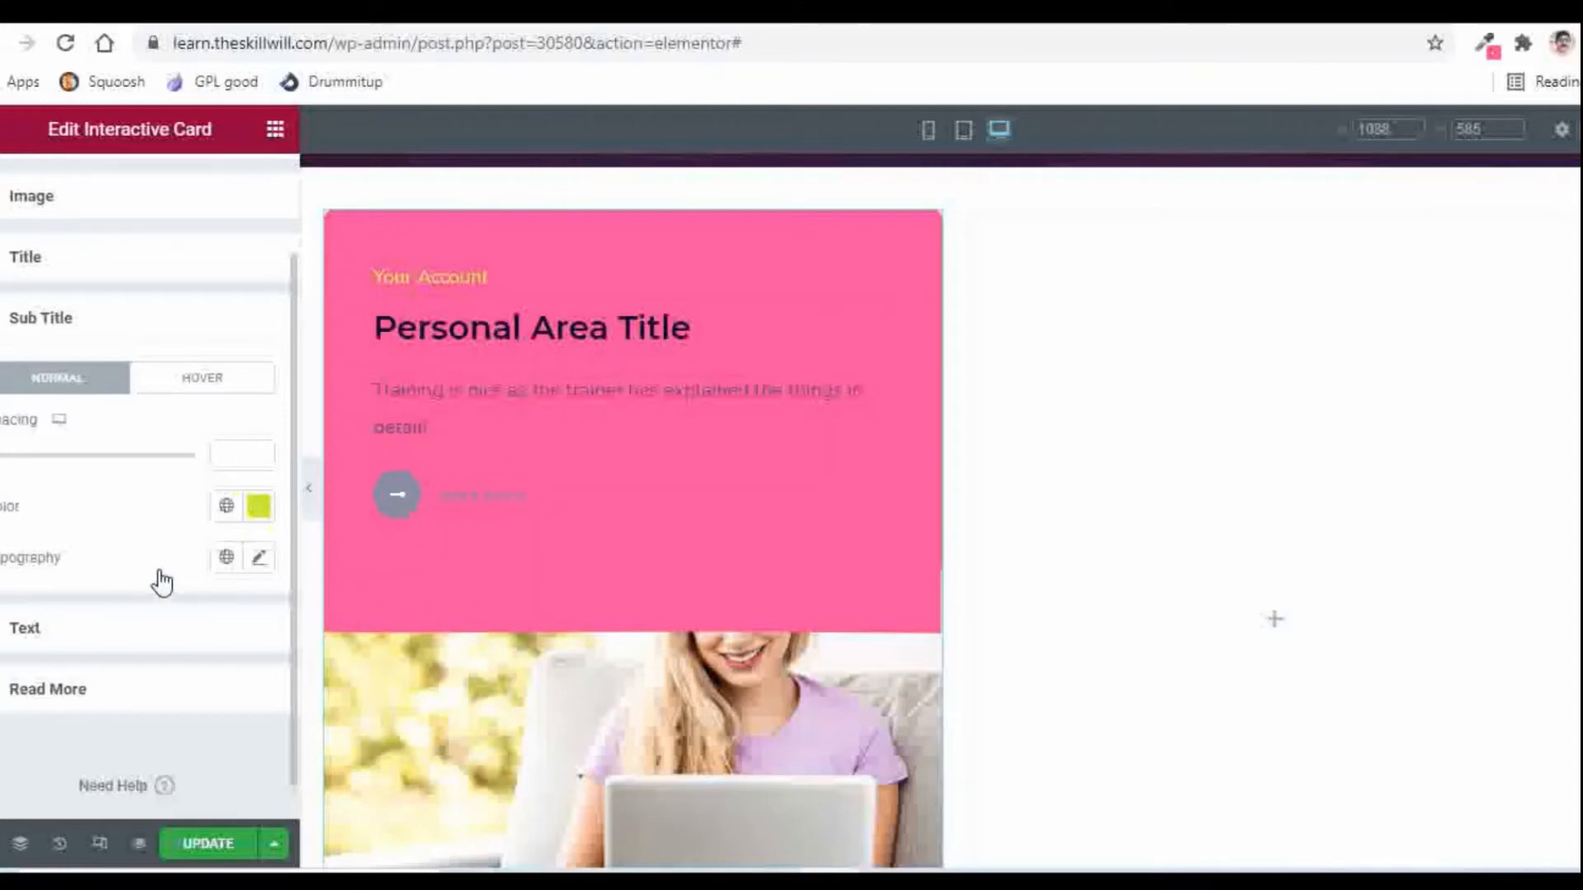
click(135, 689)
Step: Replace the Read More Text Color #020101 with the pasted yellow-green value
scroll(135, 553, down, 2)
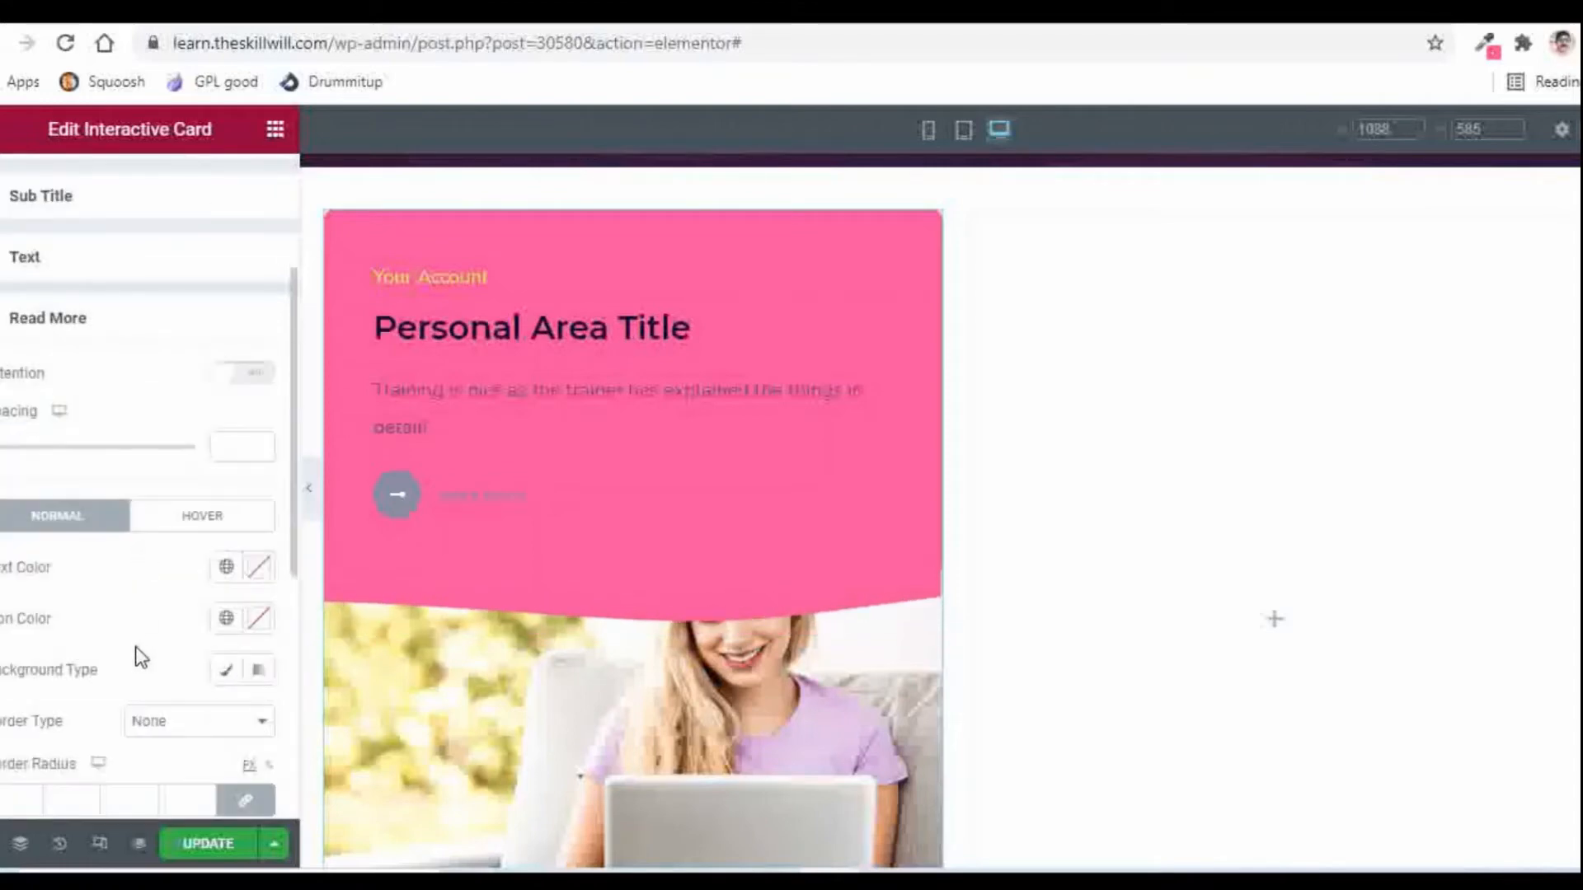
click(259, 567)
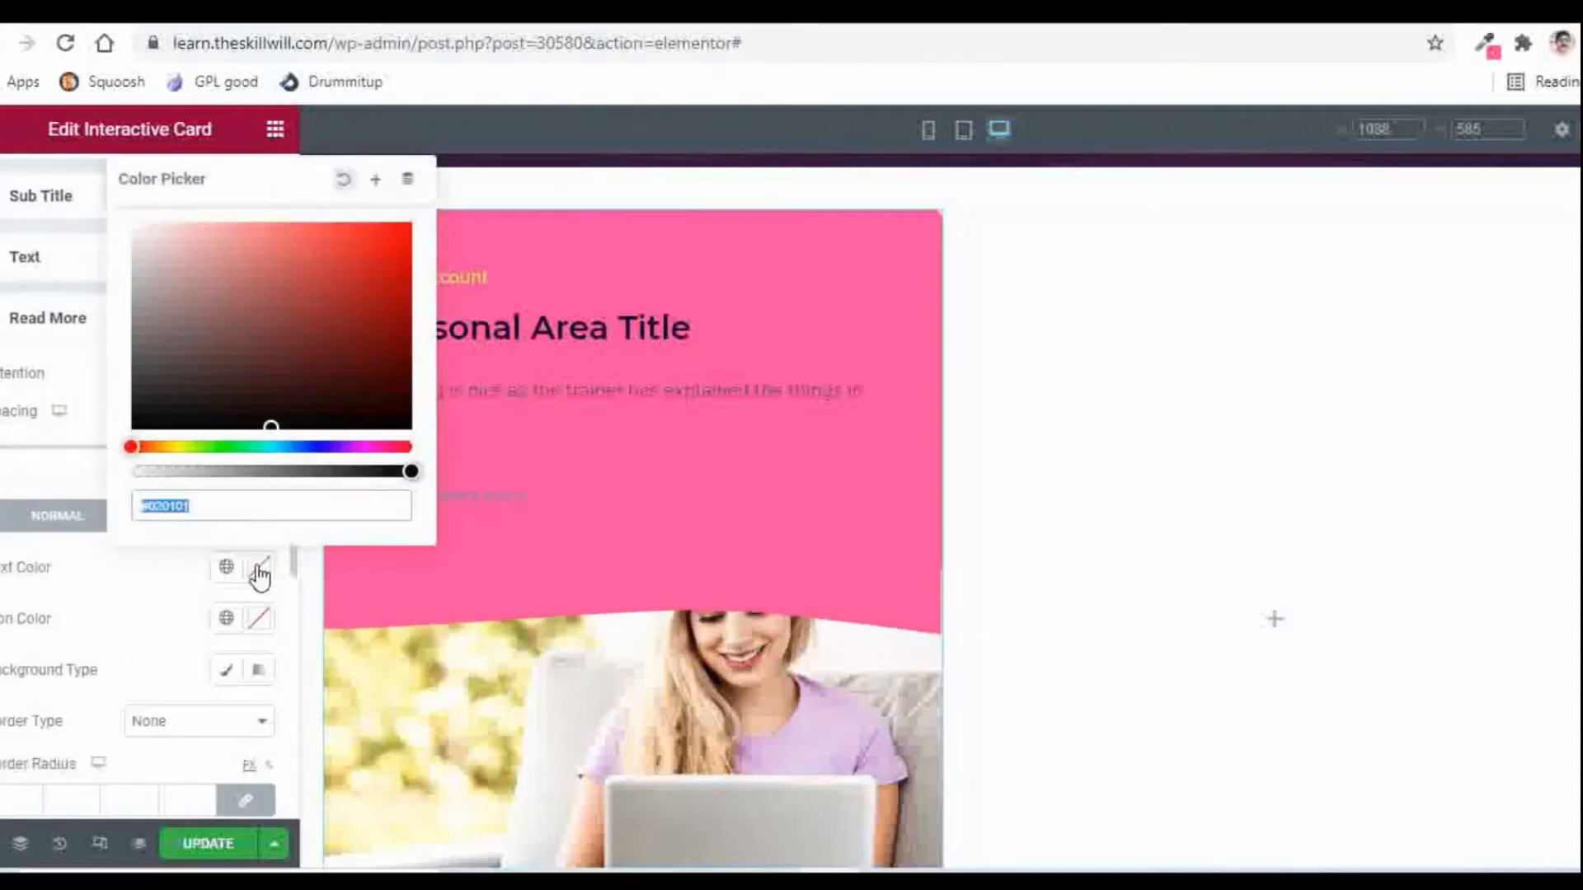
click(262, 506)
drag(261, 505, 103, 518)
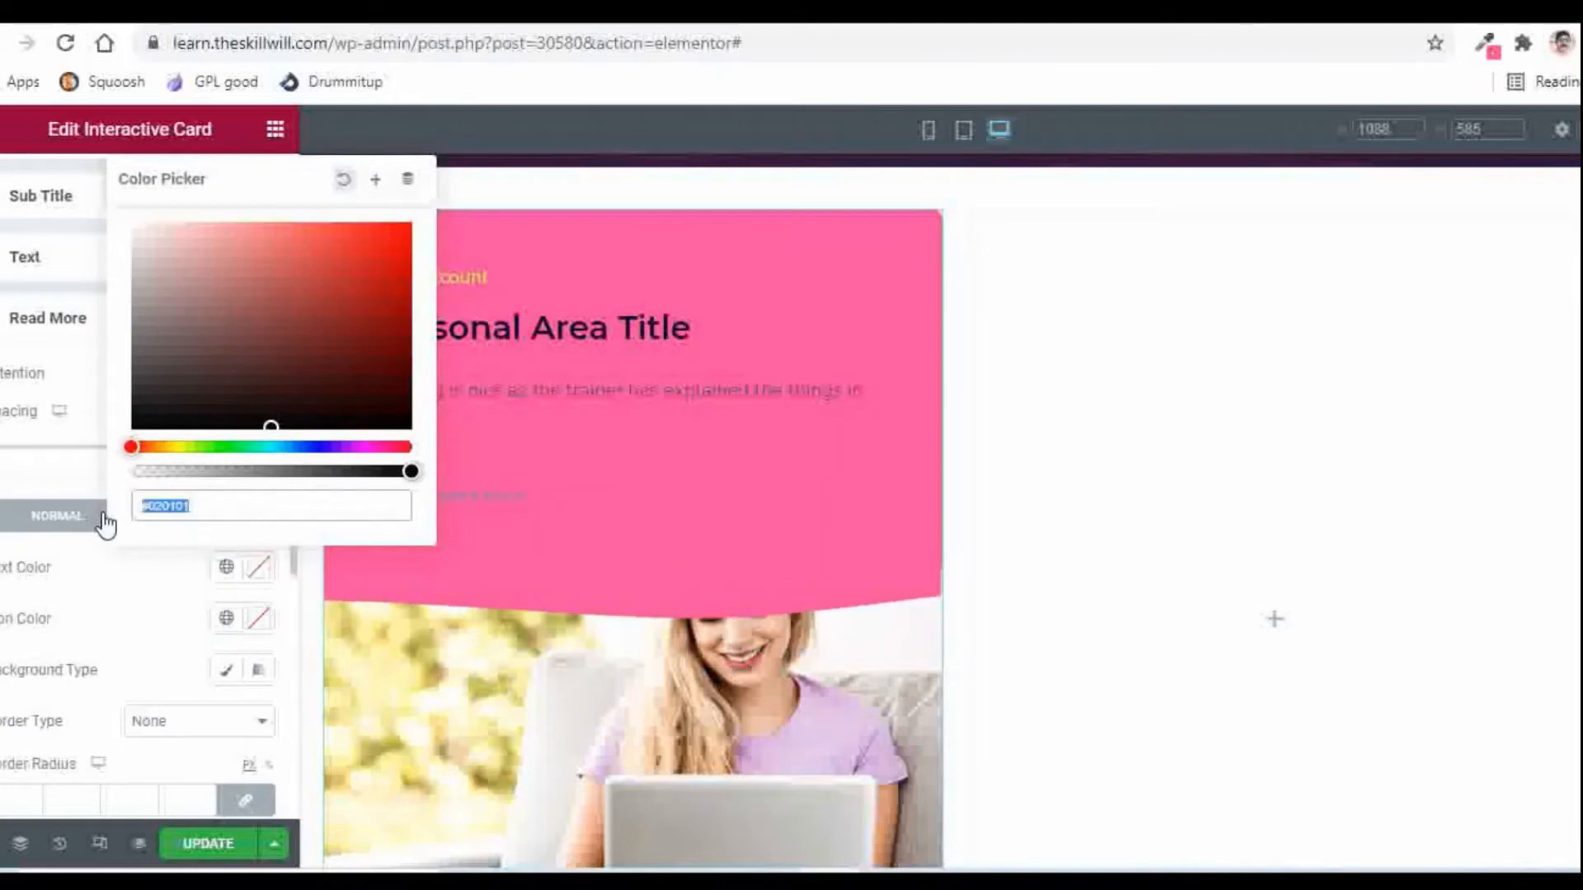
key(ctrl+v)
click(128, 618)
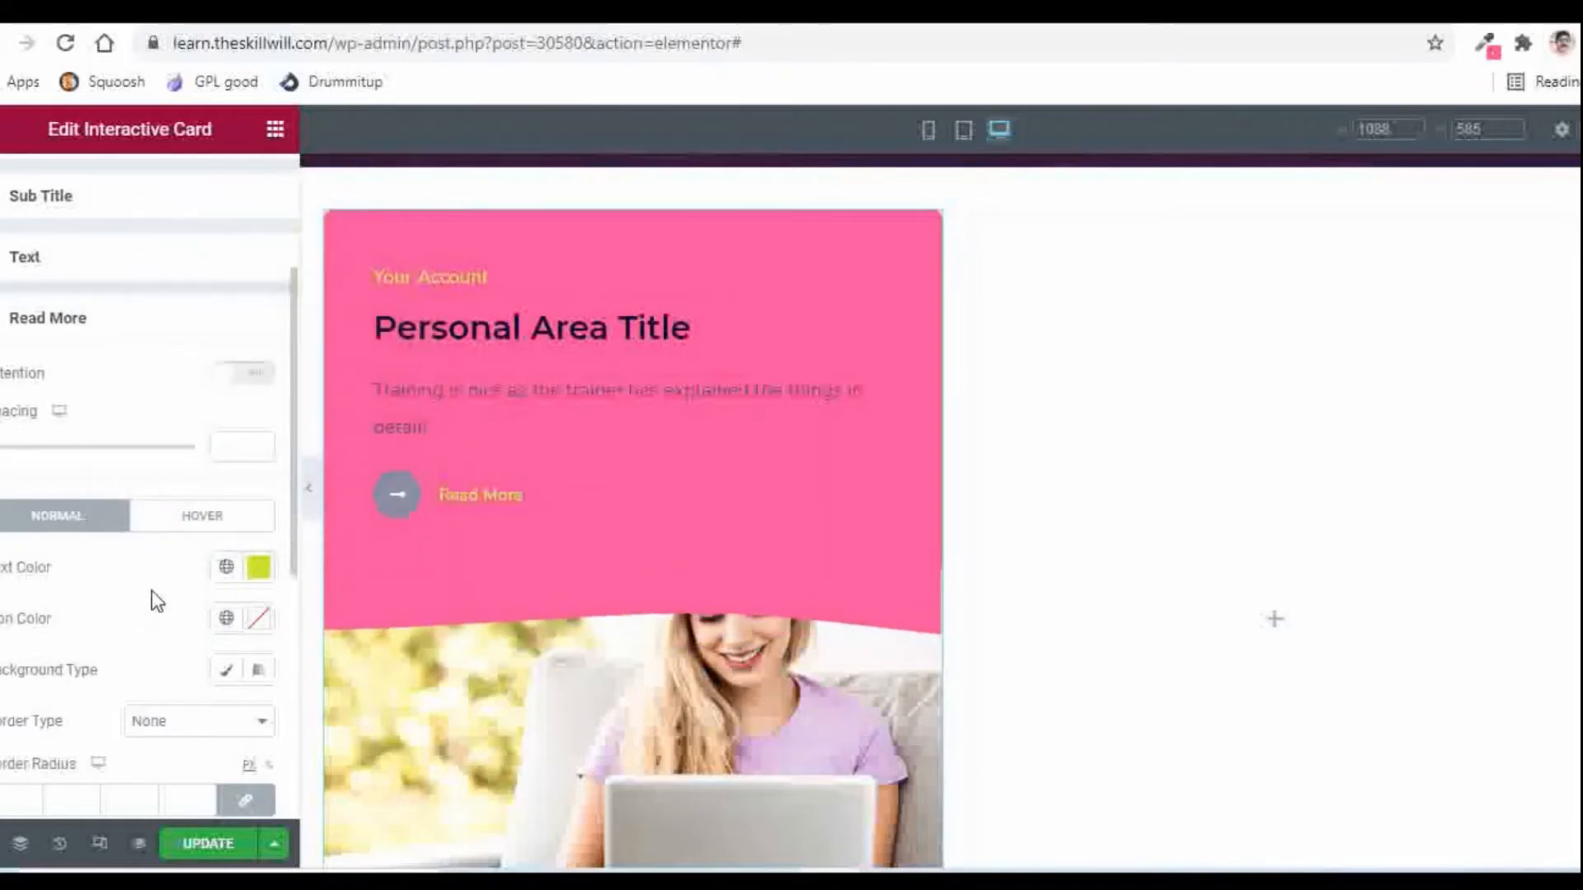
scroll(152, 601, down, 2)
scroll(123, 600, up, 1)
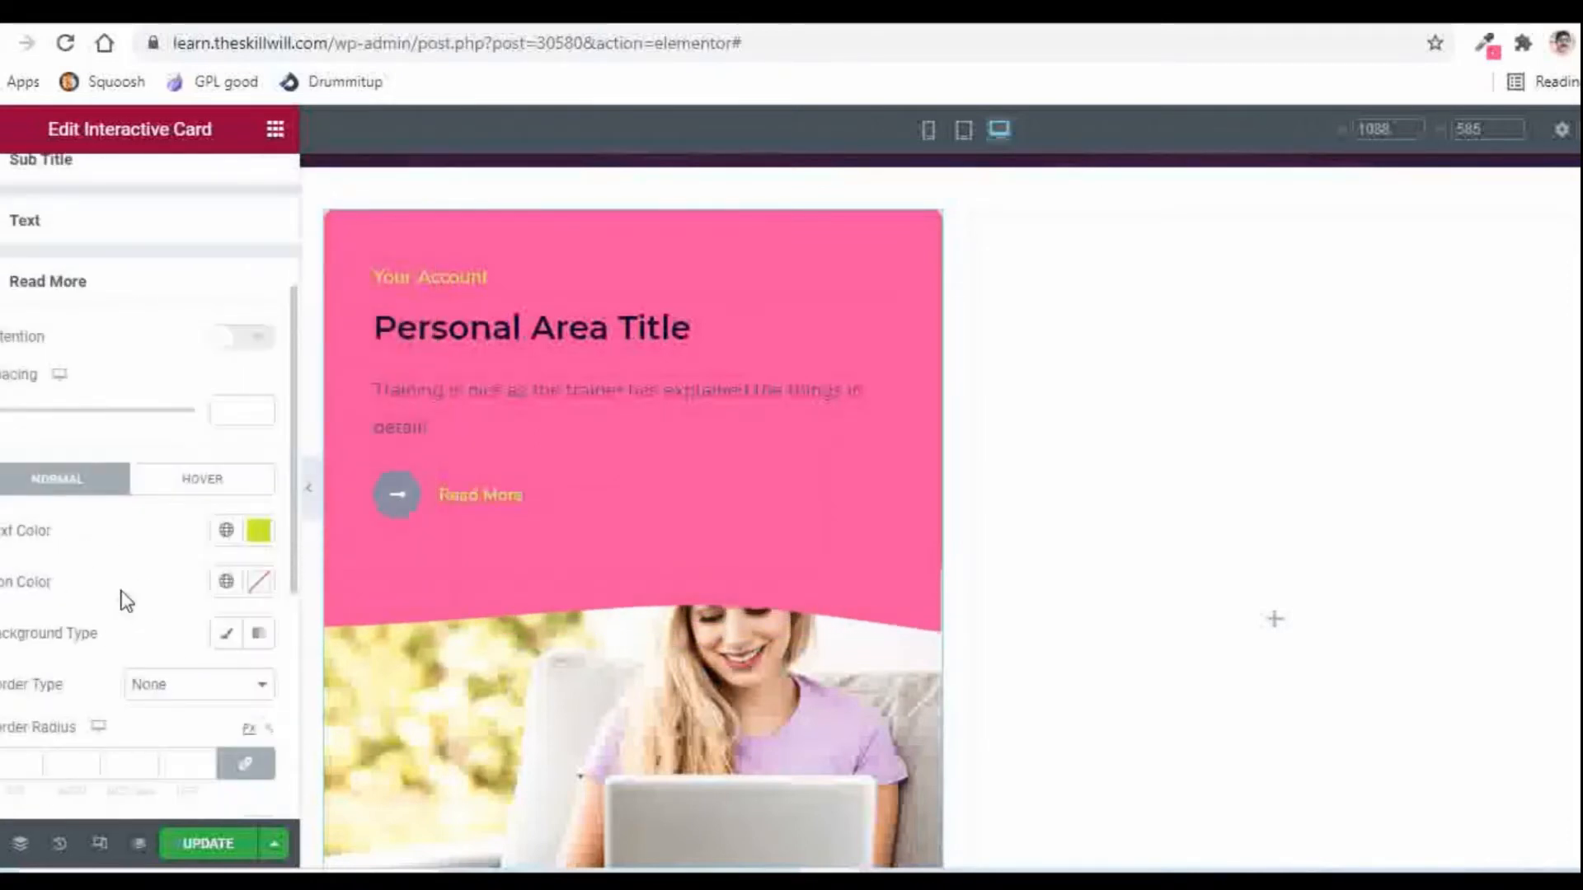
Step: Set the Read More Icon Color to the same yellow-green instead of #020101
click(261, 587)
click(229, 520)
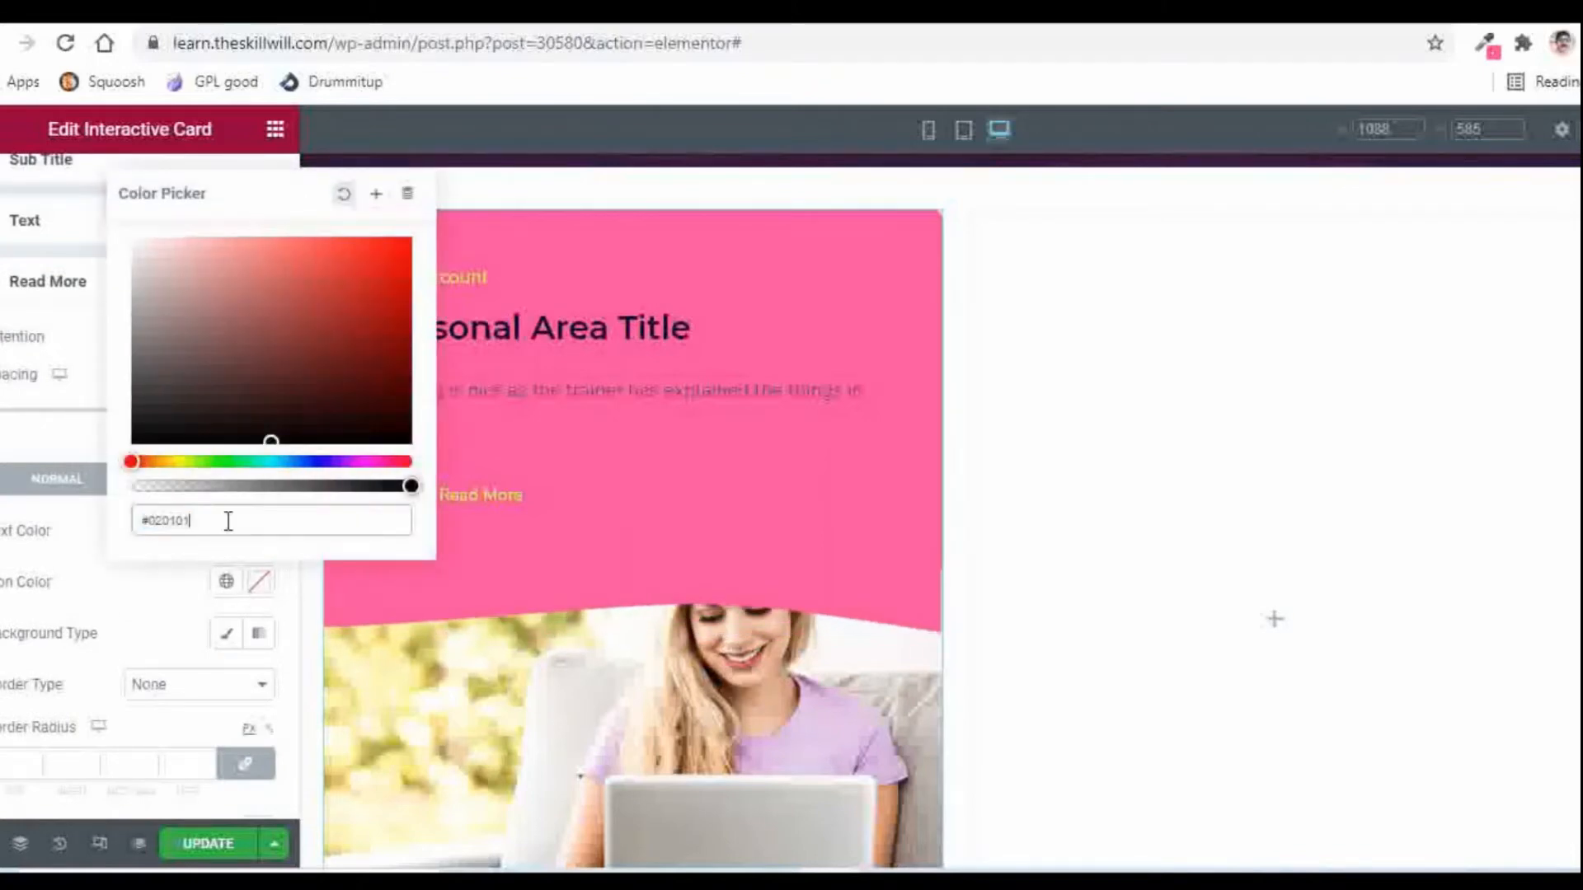
drag(229, 520, 101, 519)
key(ctrl+v)
click(127, 601)
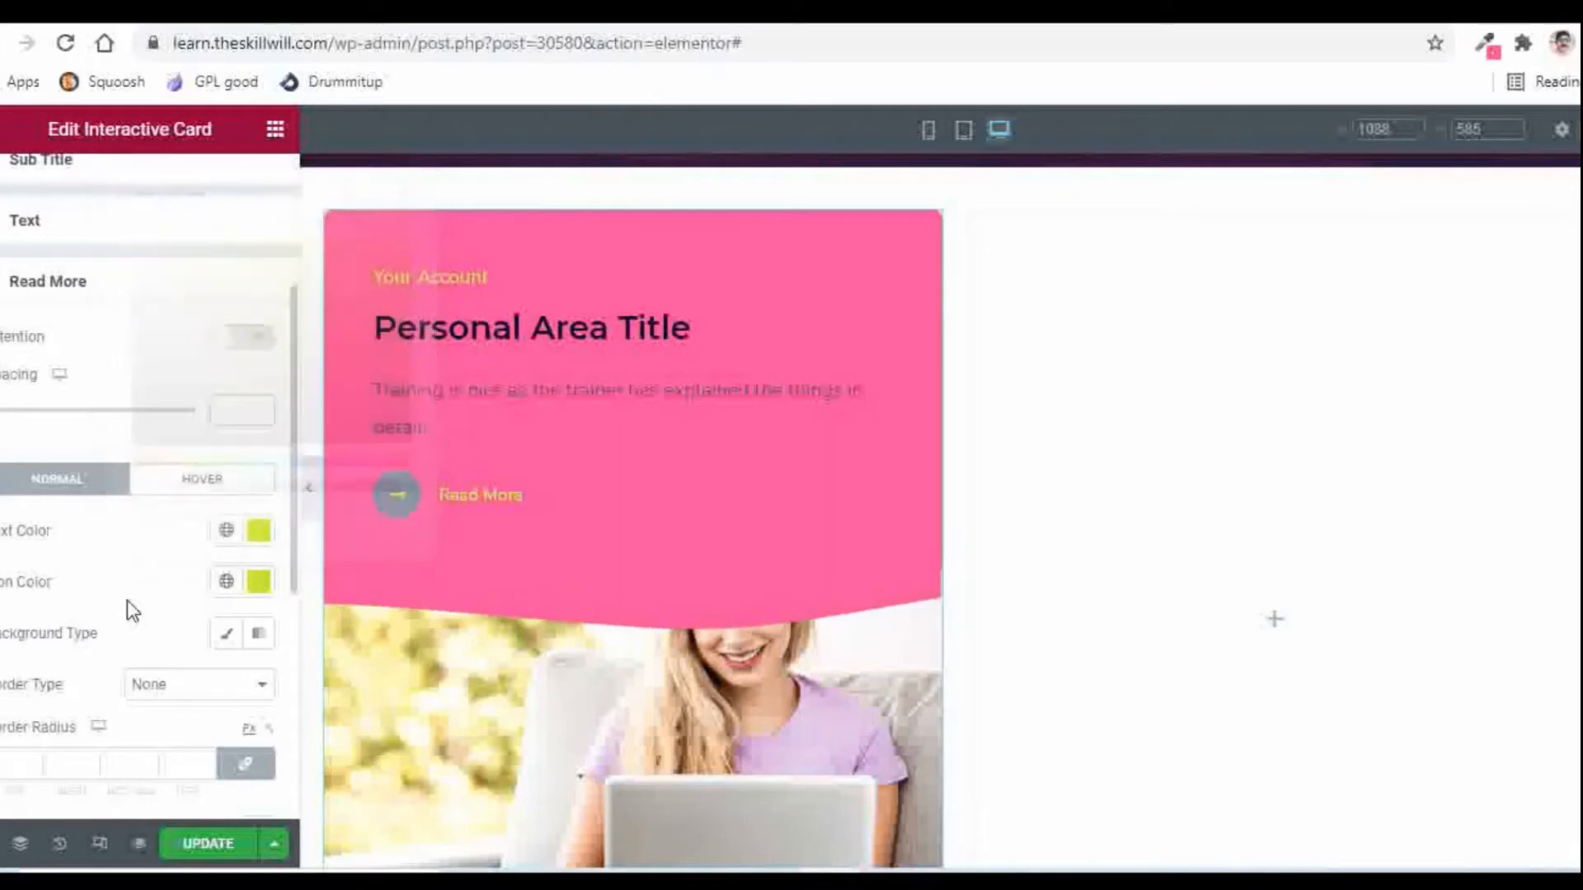
Step: Turn on the Read More Attention effect and hide the editing panel
scroll(175, 516, up, 2)
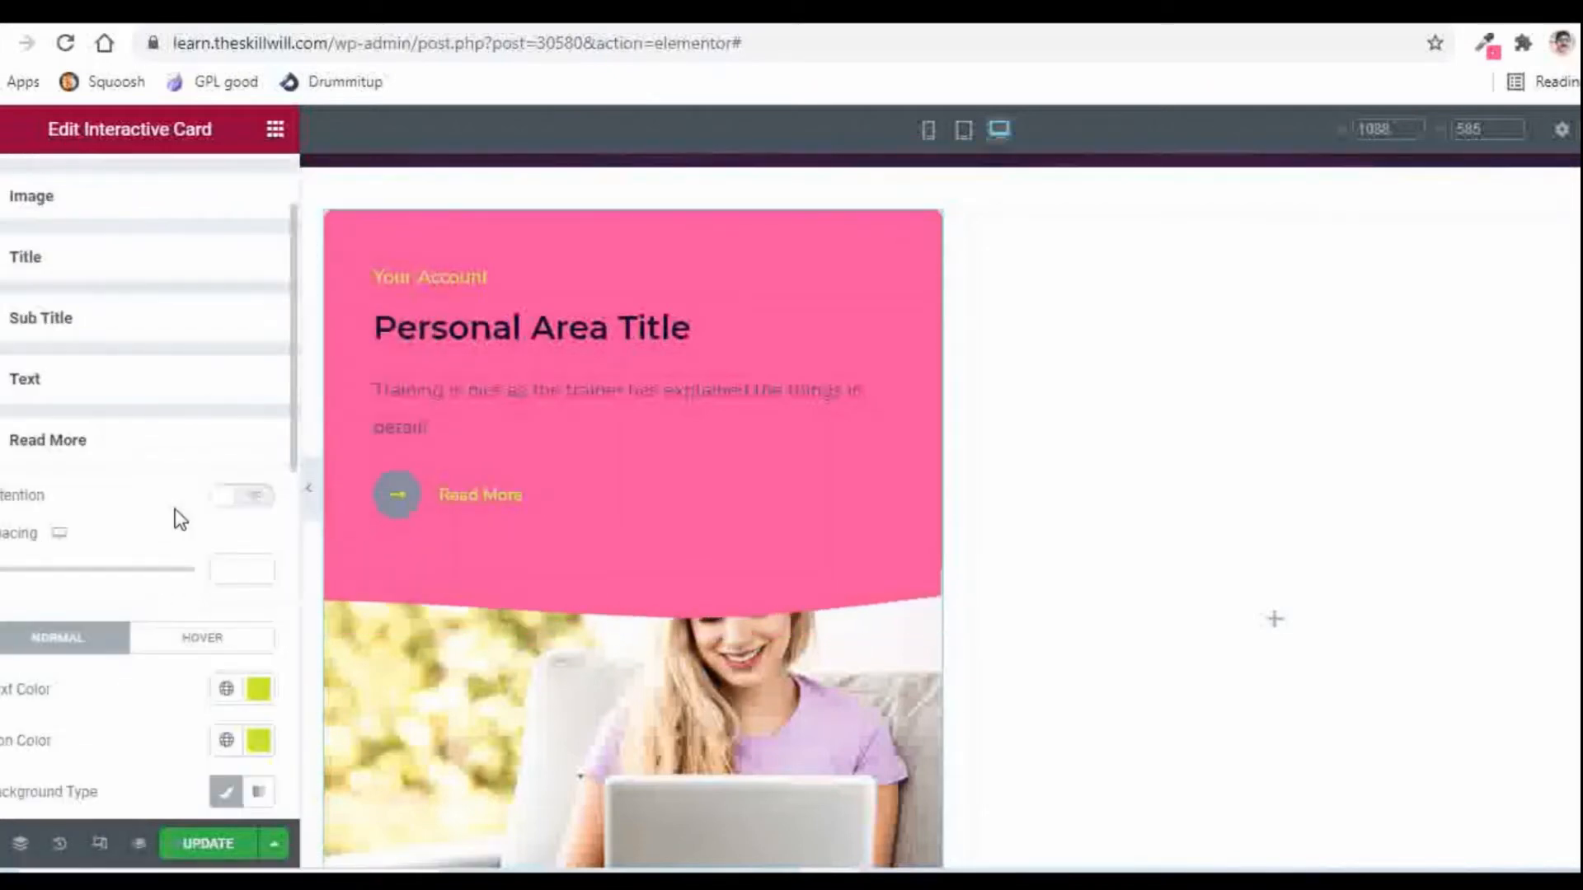
scroll(176, 519, down, 2)
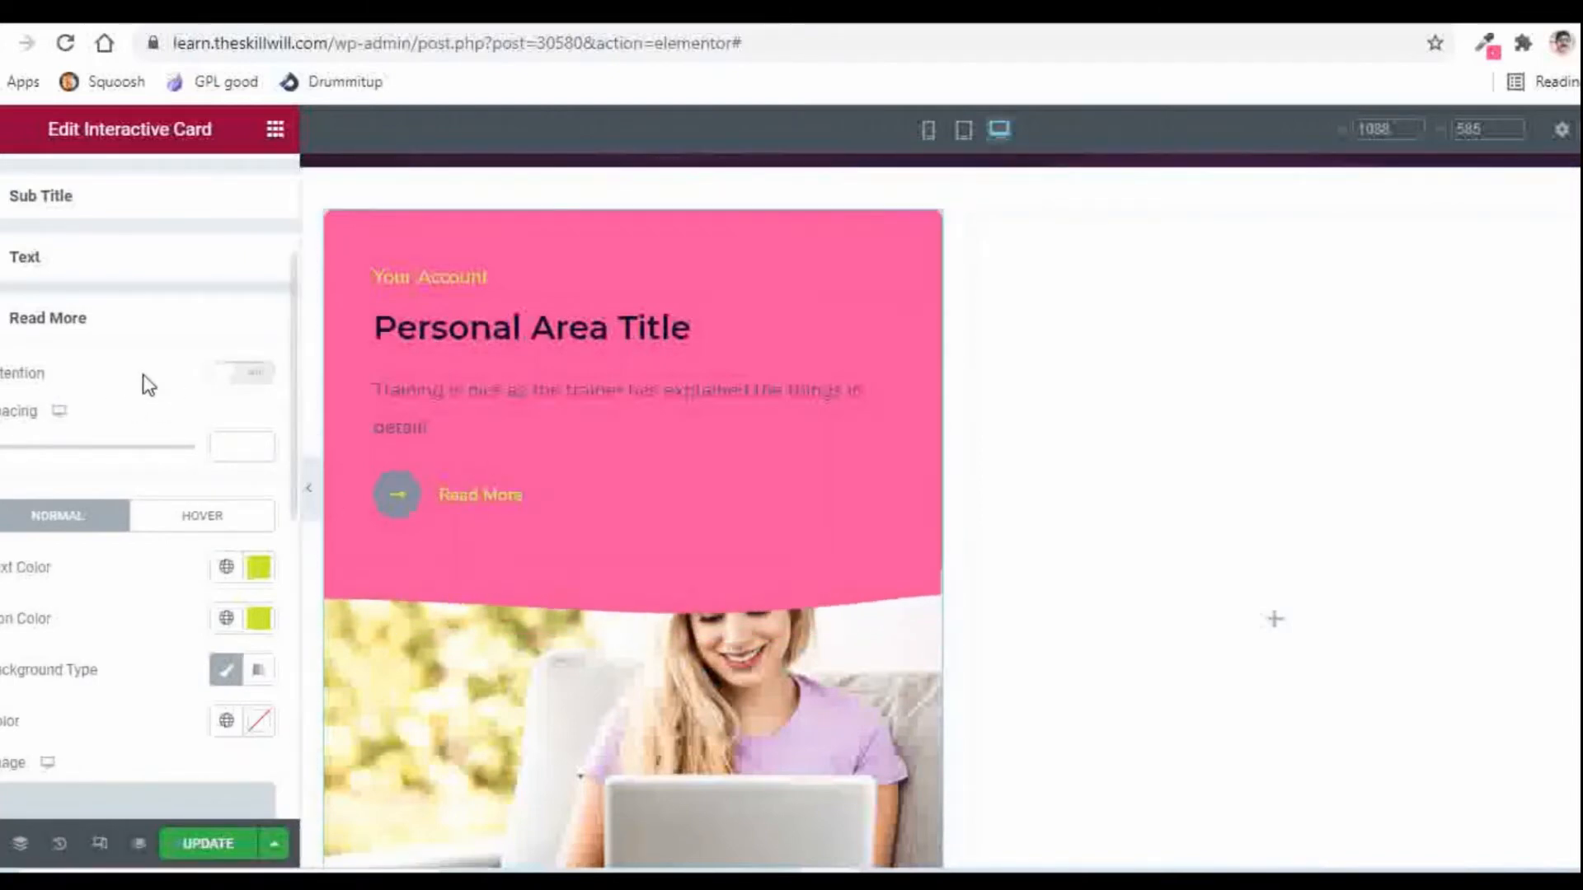
click(242, 374)
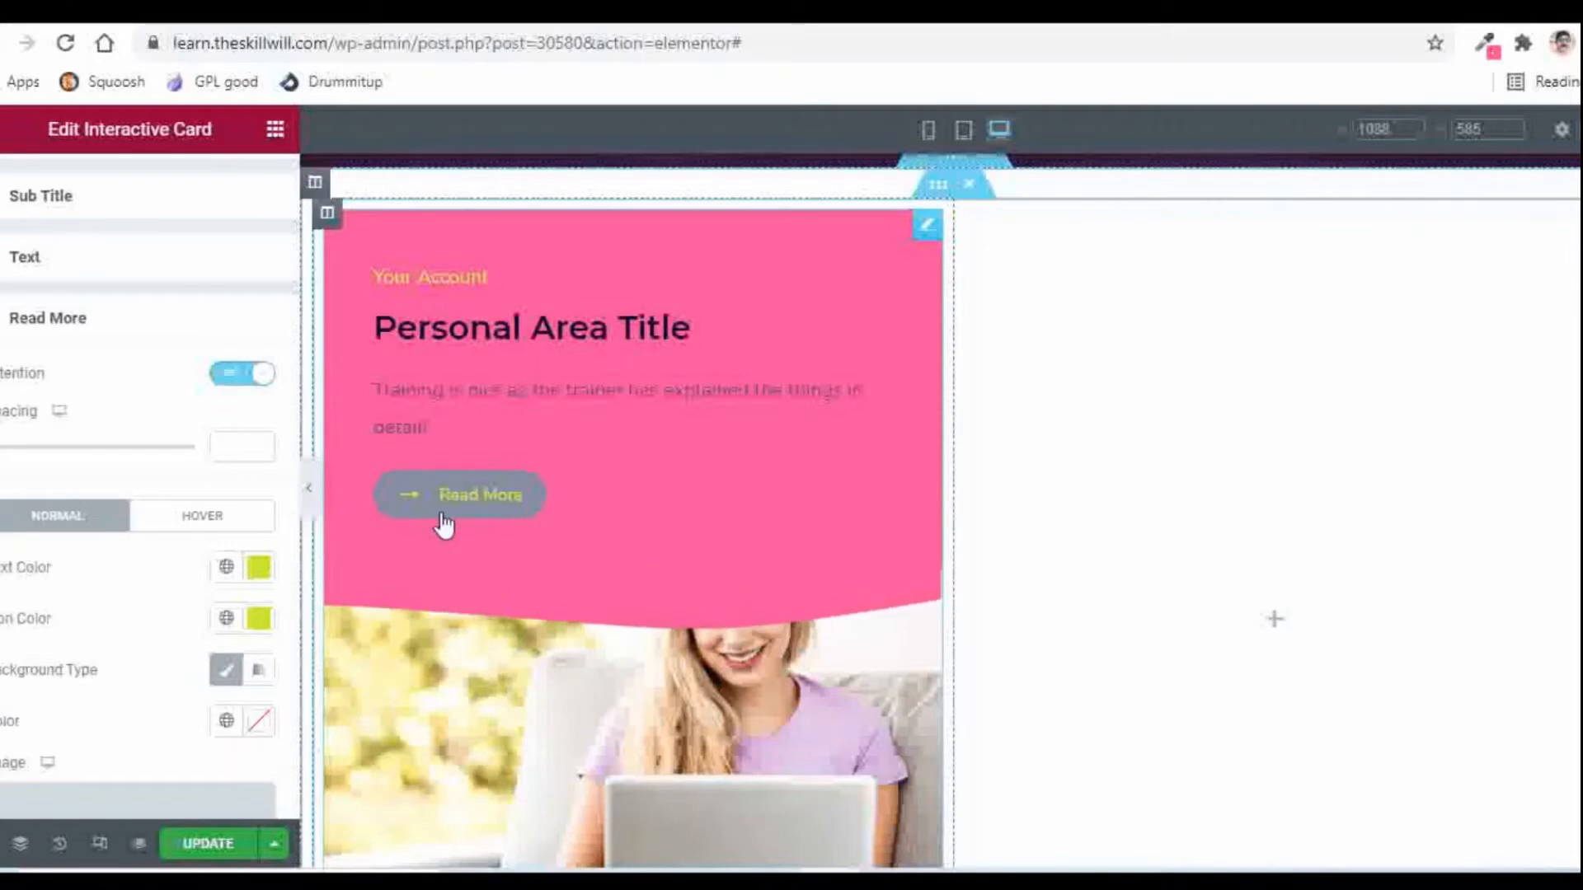
scroll(110, 378, down, 2)
click(310, 498)
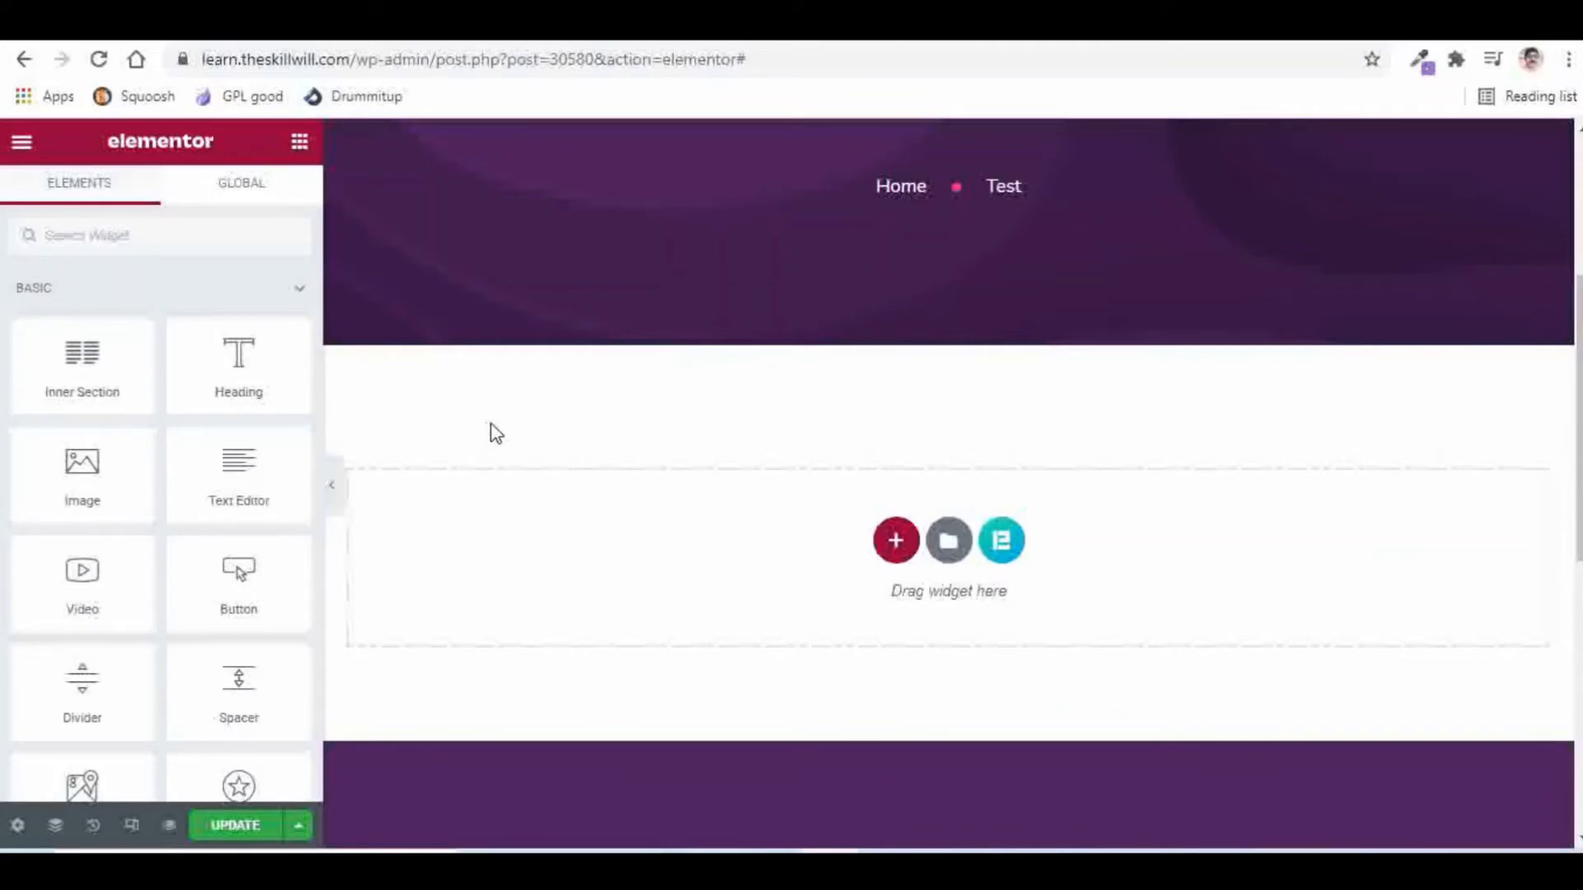
Step: Add a single-column section with a minimum height of 100 vh
click(896, 544)
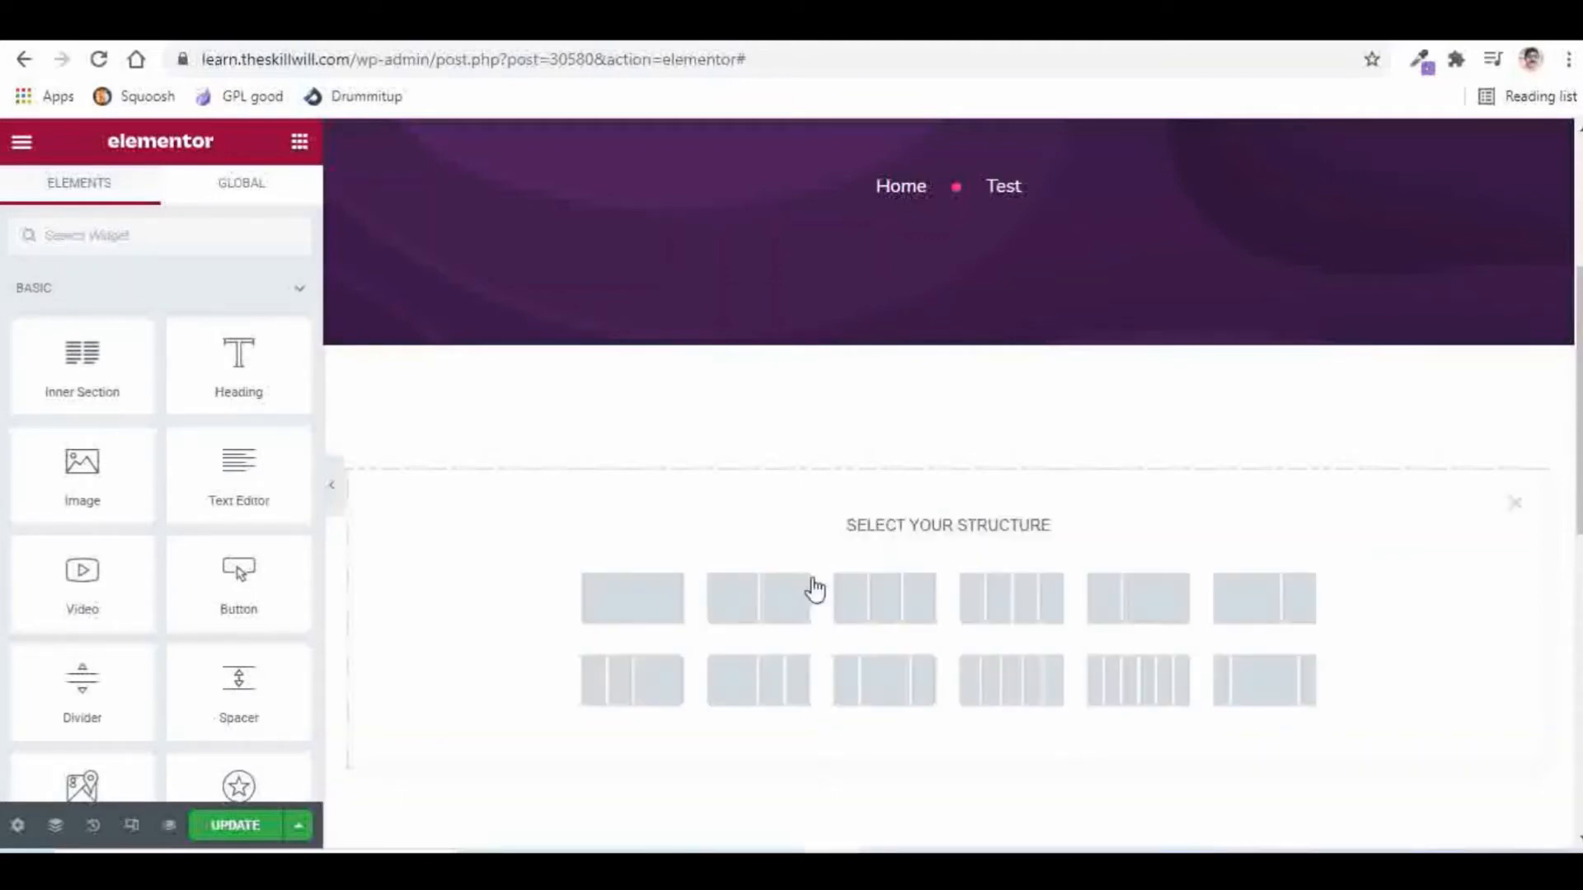
click(640, 608)
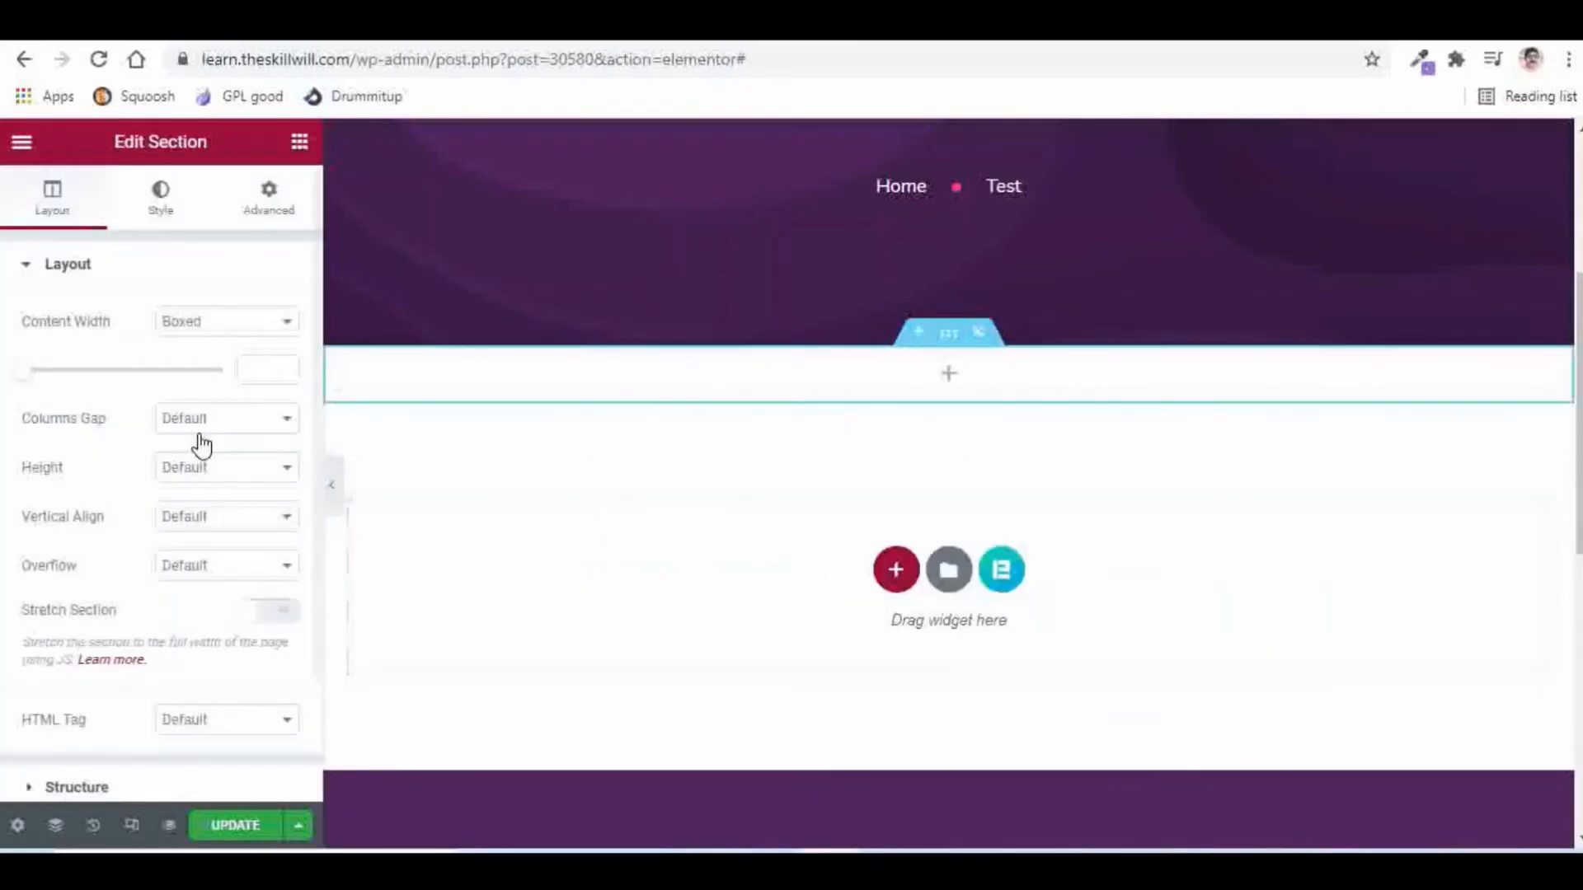
click(191, 471)
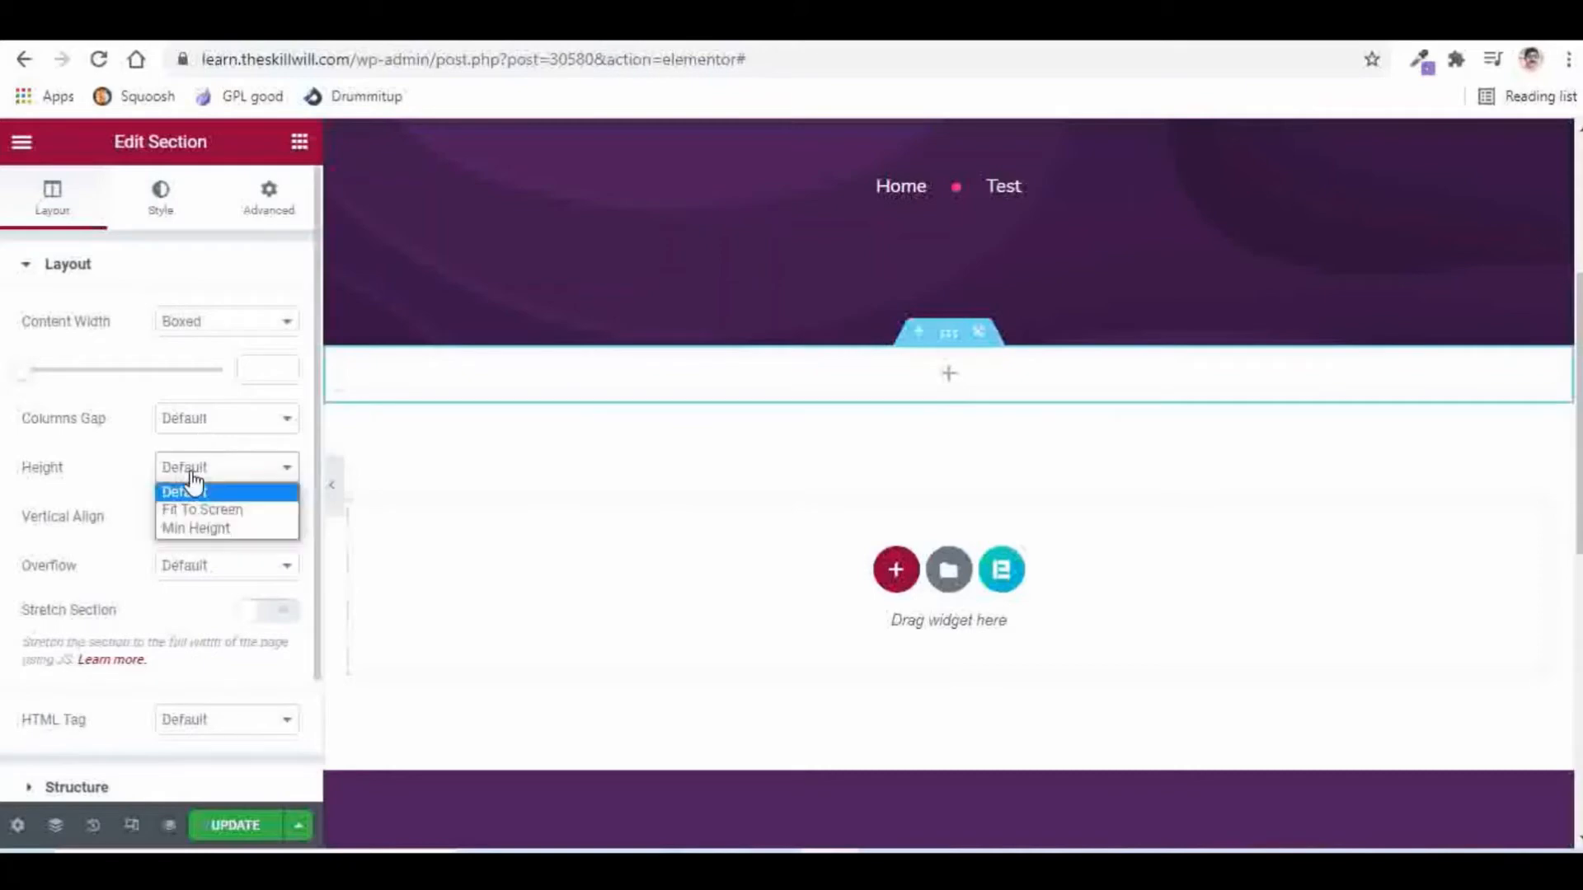
click(196, 526)
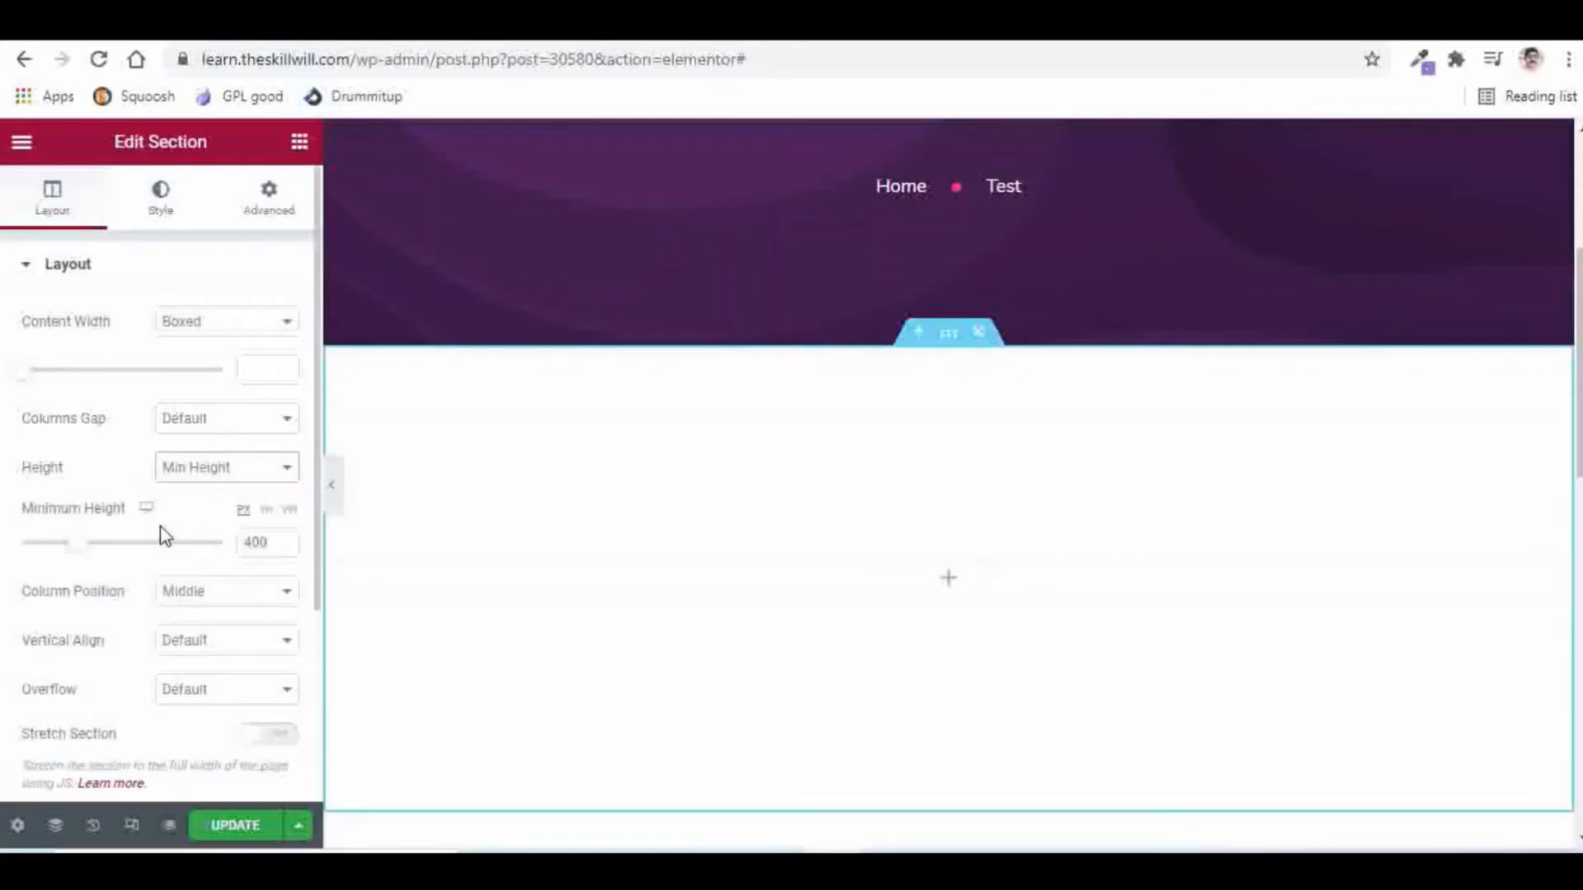
click(266, 511)
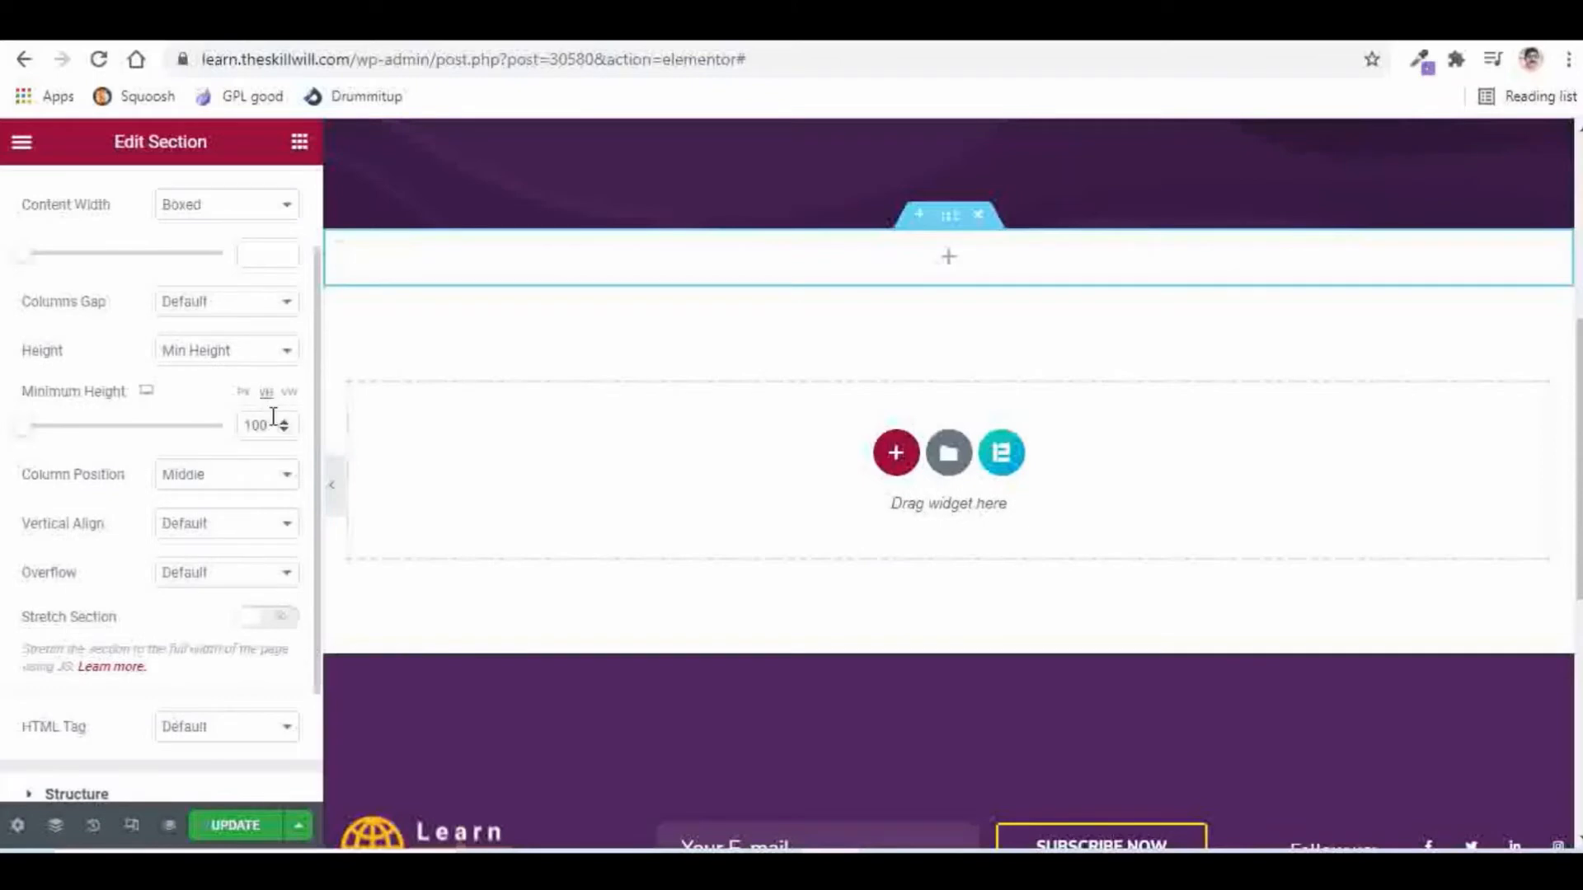
text(00)
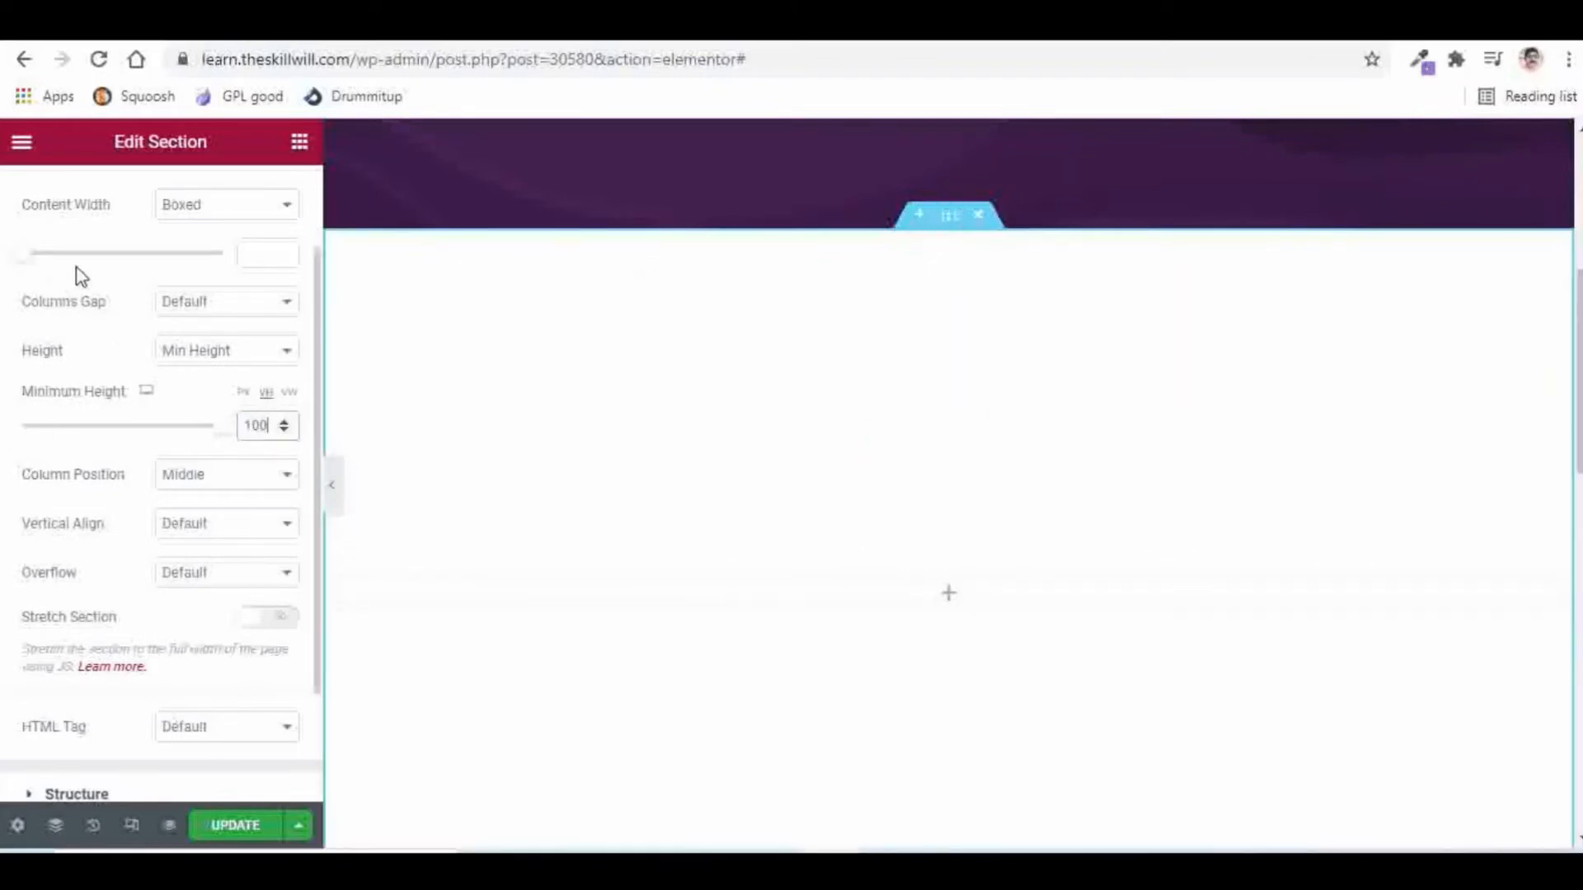
scroll(108, 321, up, 2)
click(161, 199)
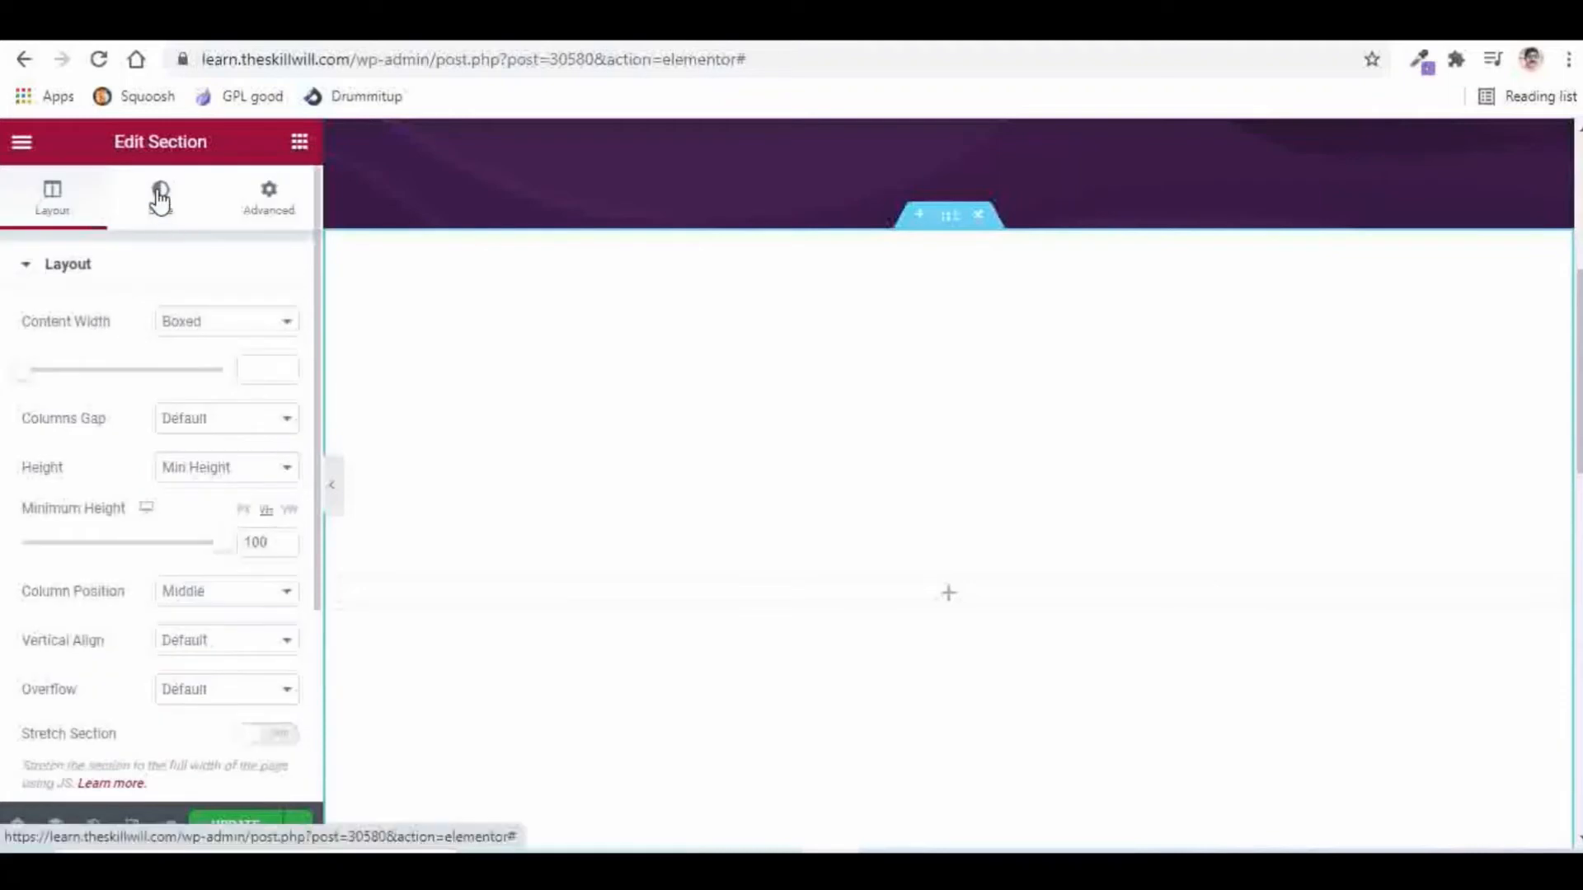
Step: Give the section a classic solid black (#000000) background
click(161, 197)
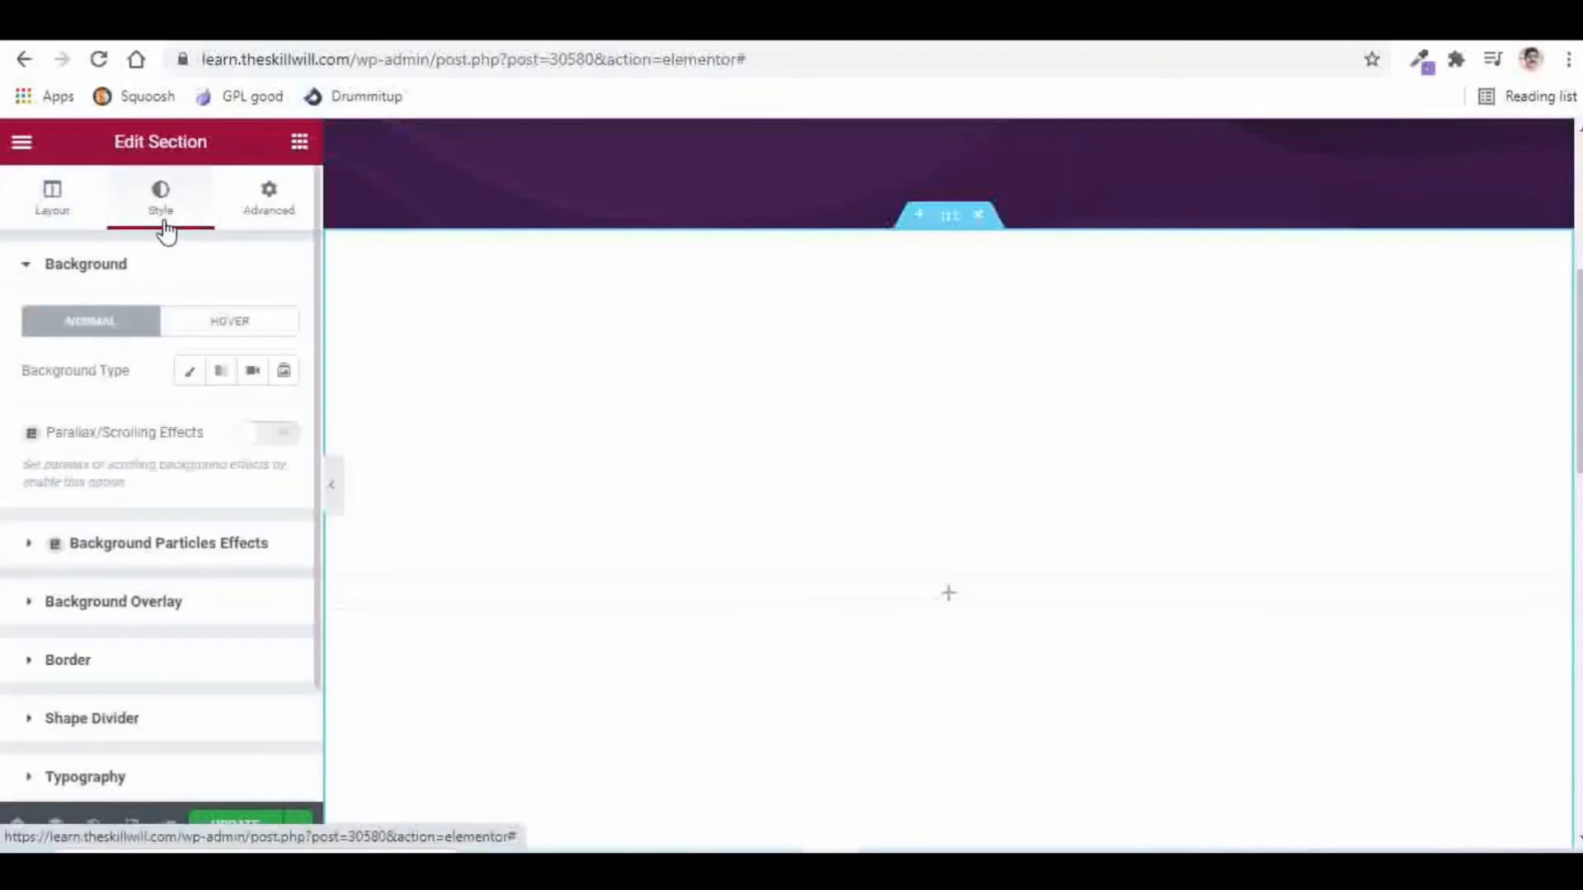
click(183, 371)
scroll(95, 422, down, 2)
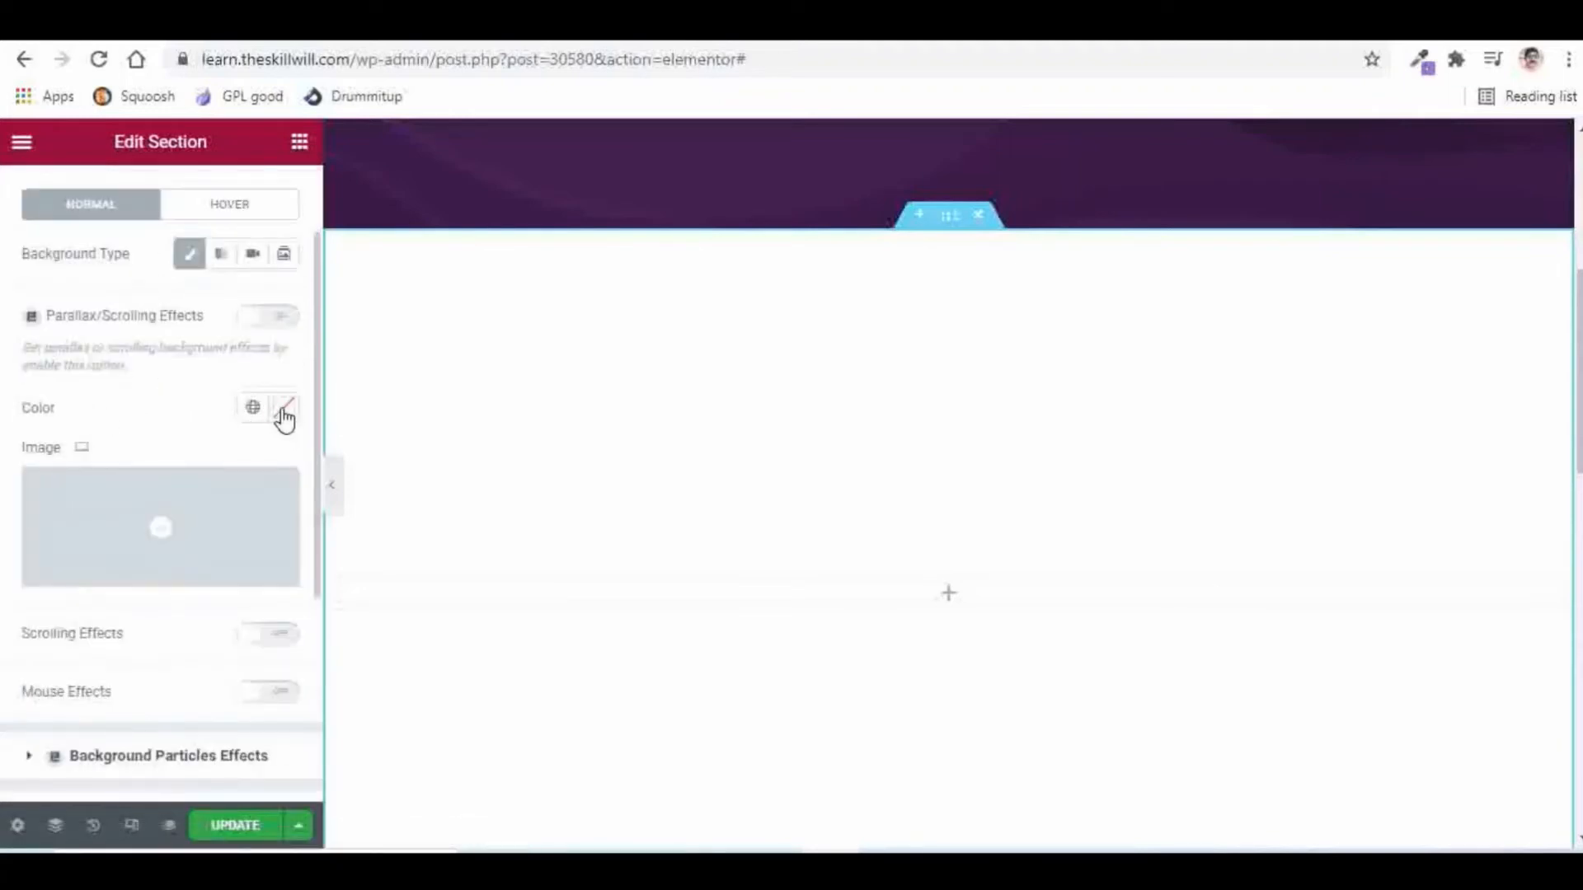
click(284, 409)
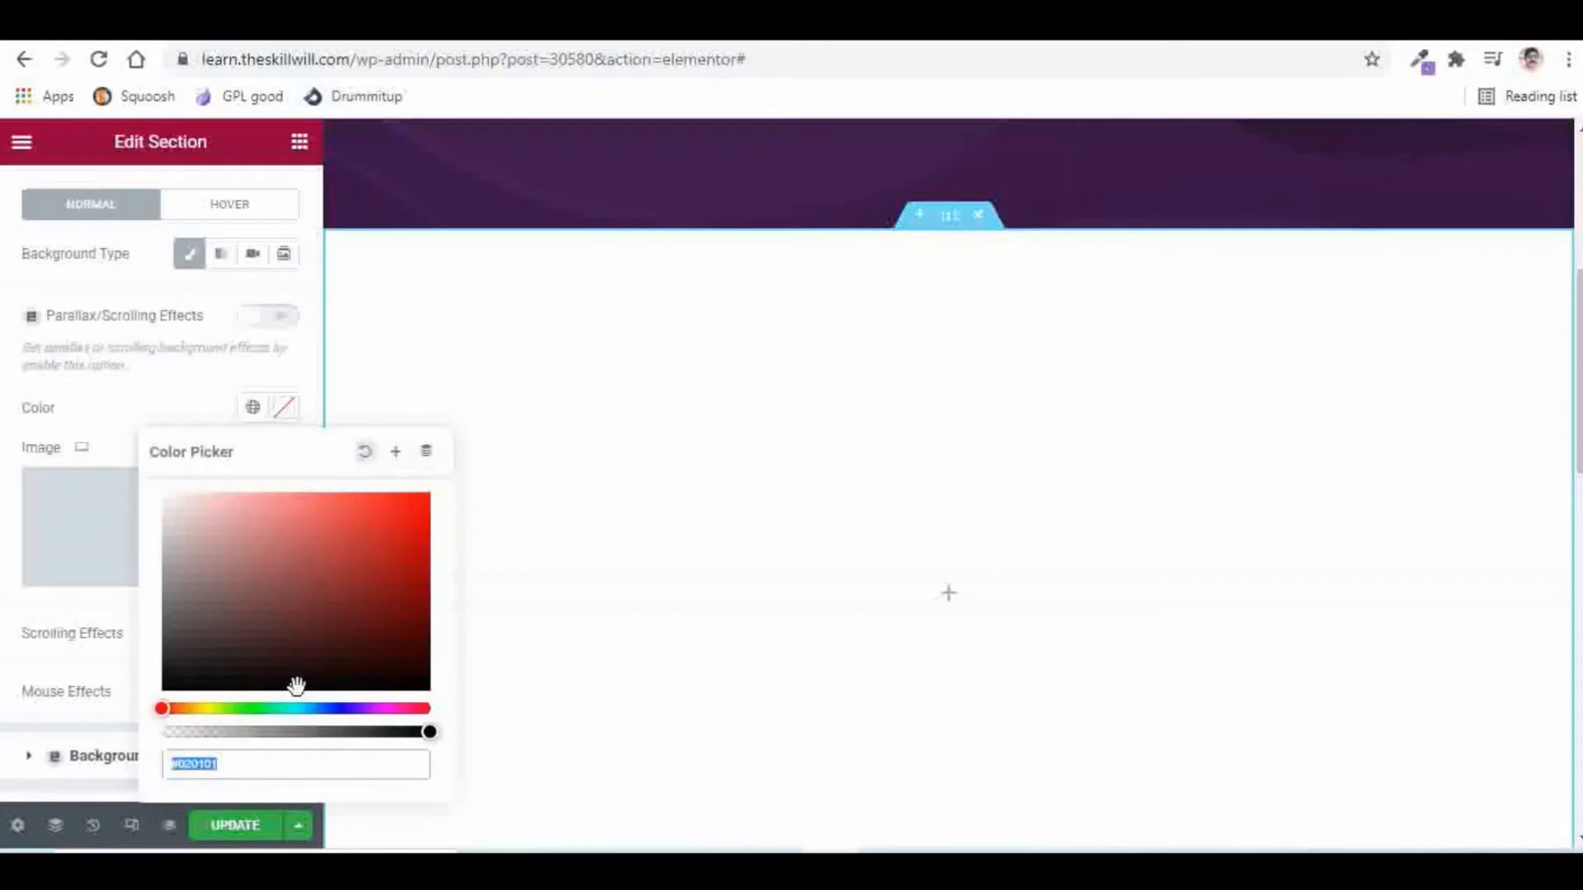
drag(297, 685, 162, 682)
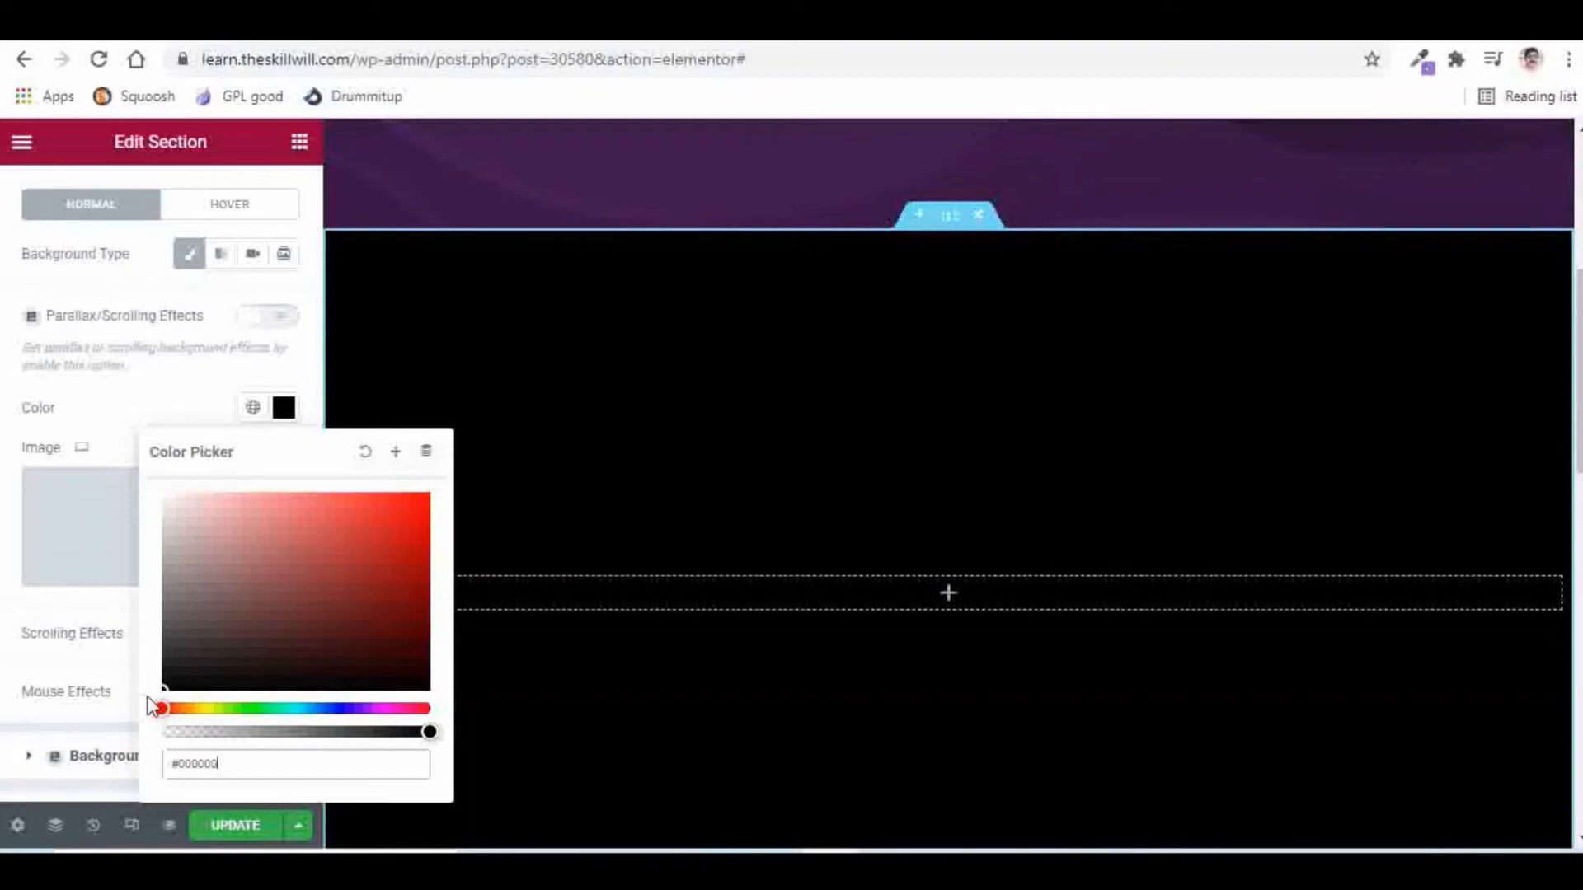
click(57, 620)
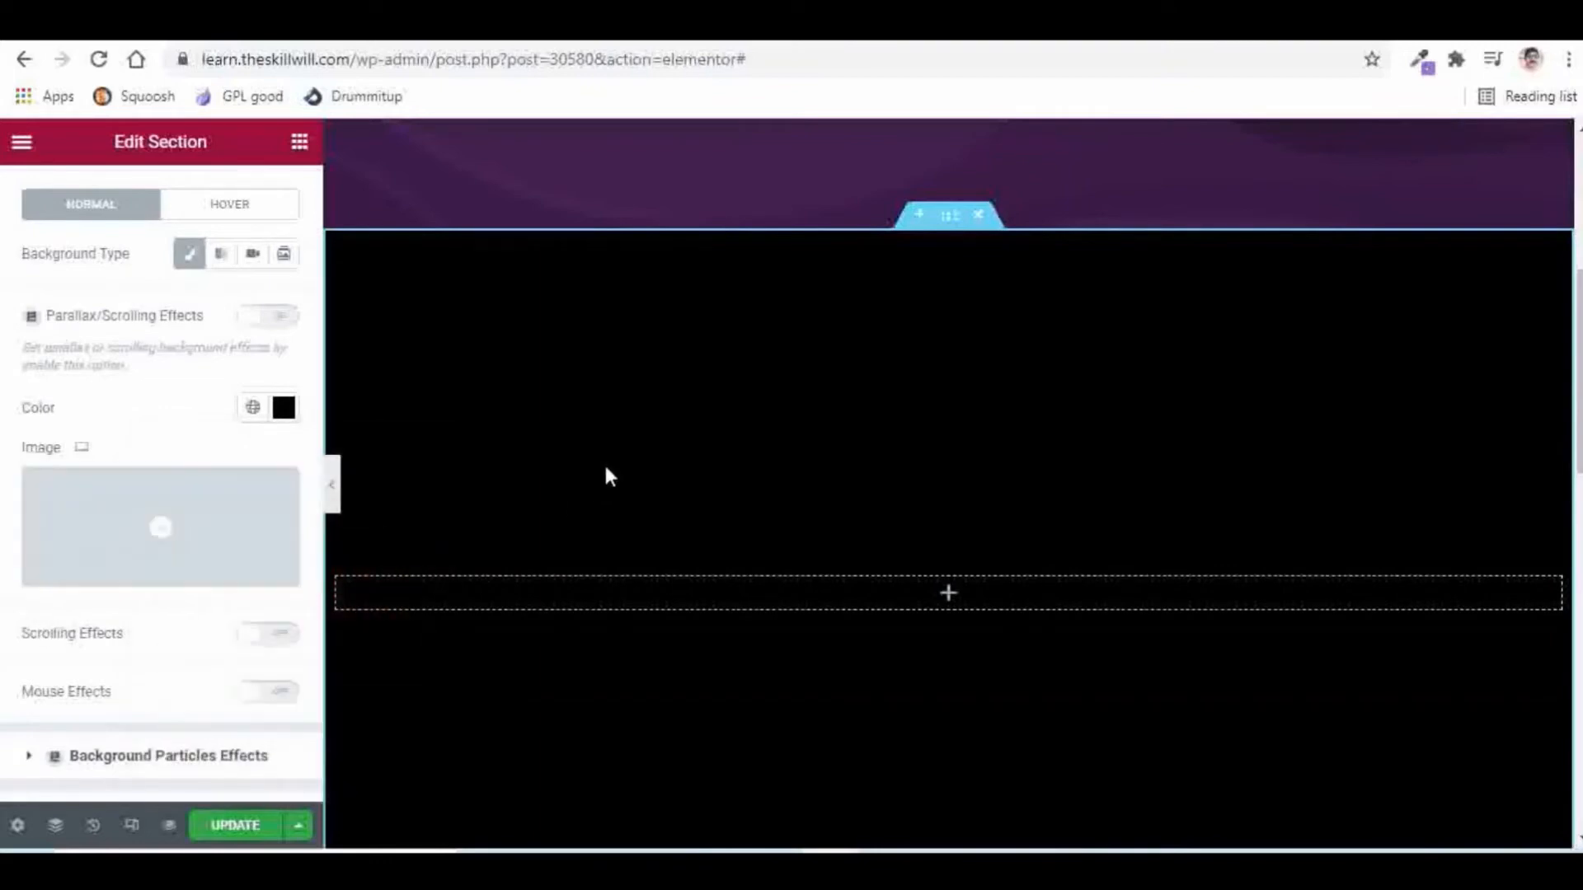
Step: Drop a Heading widget into the black section, replace its title with a person's full name, and centre it
click(299, 147)
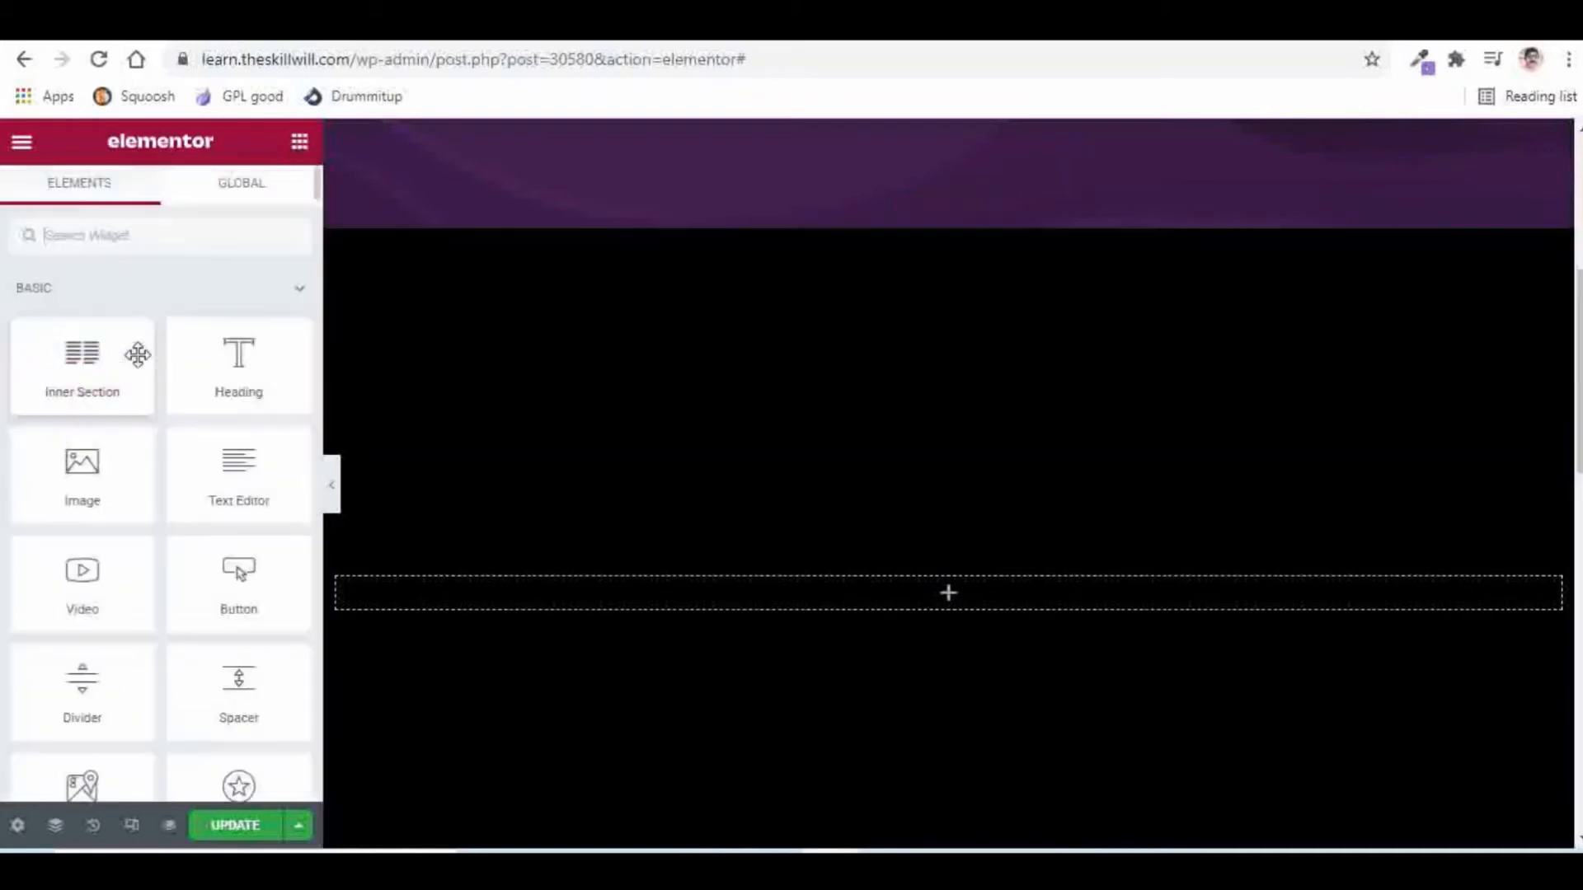
drag(249, 368, 898, 597)
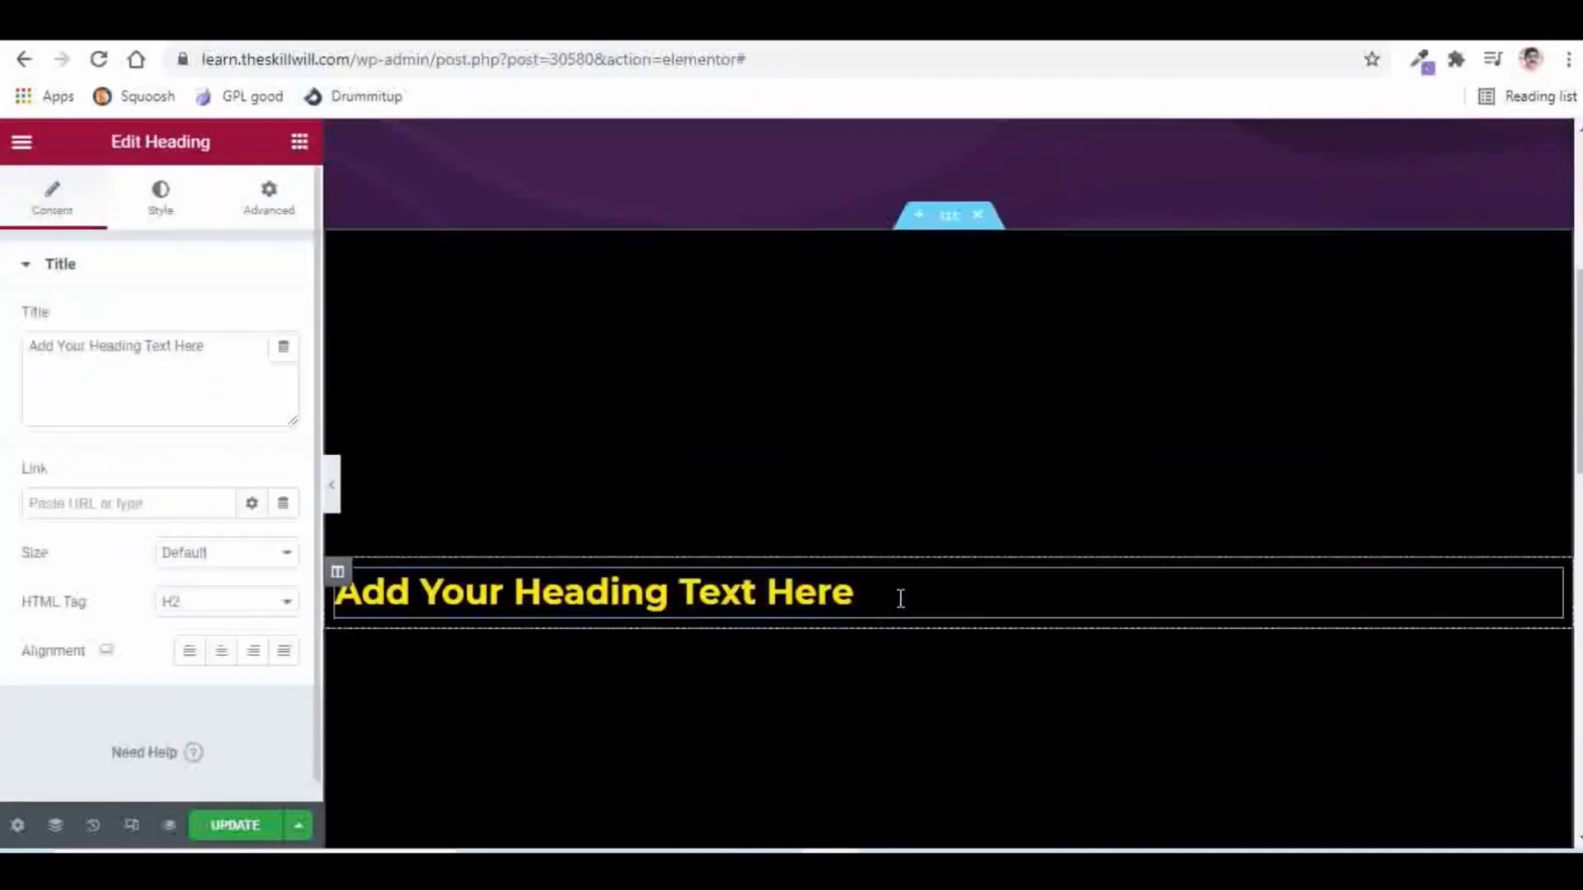
drag(219, 347, 40, 347)
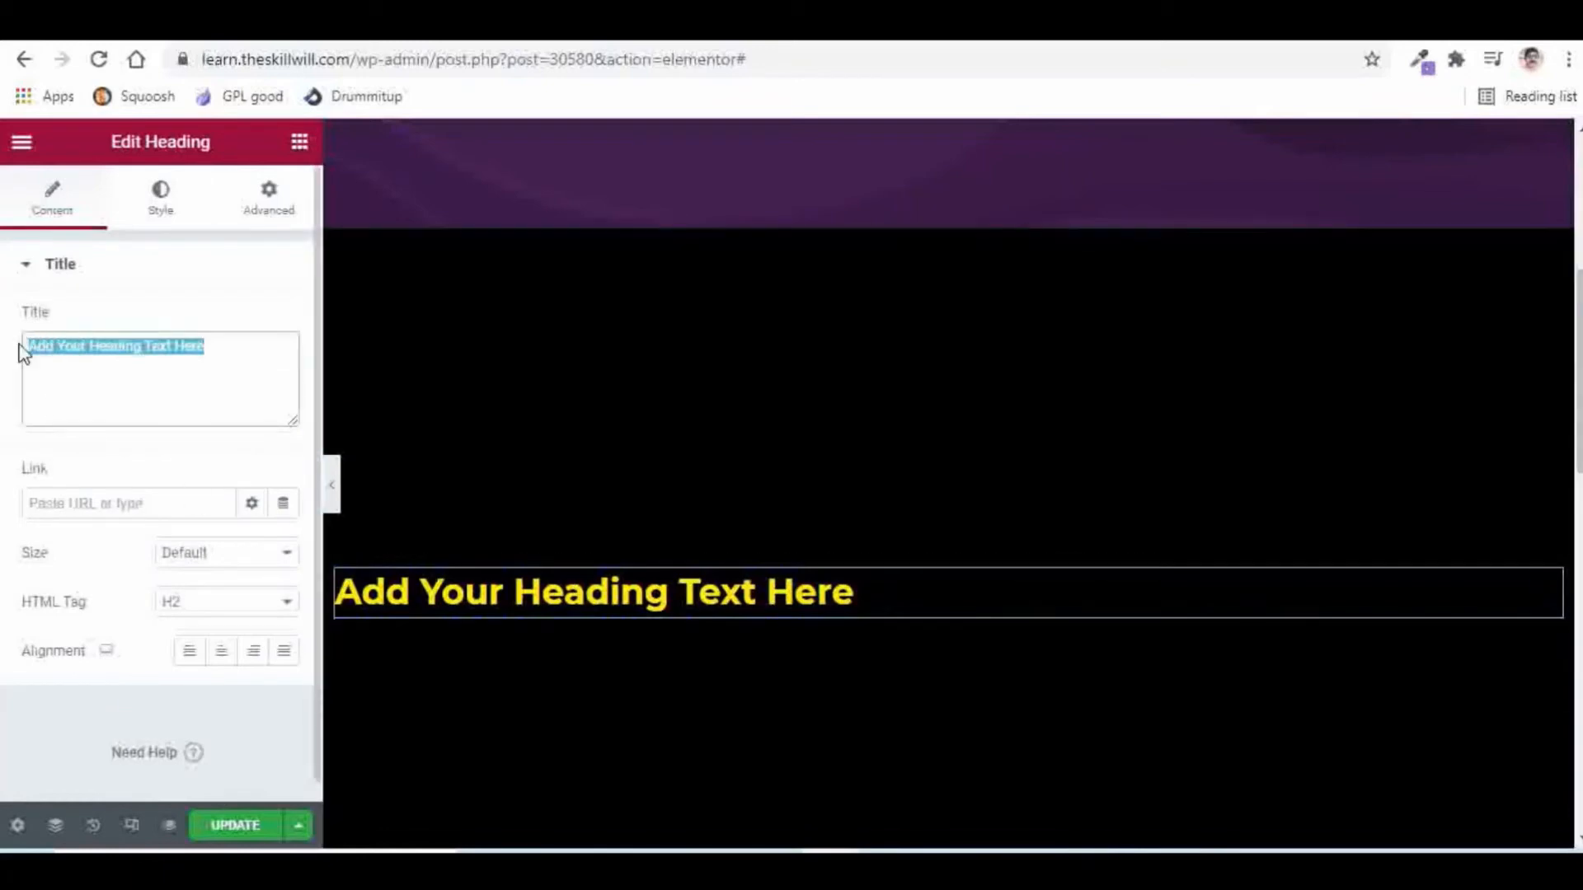
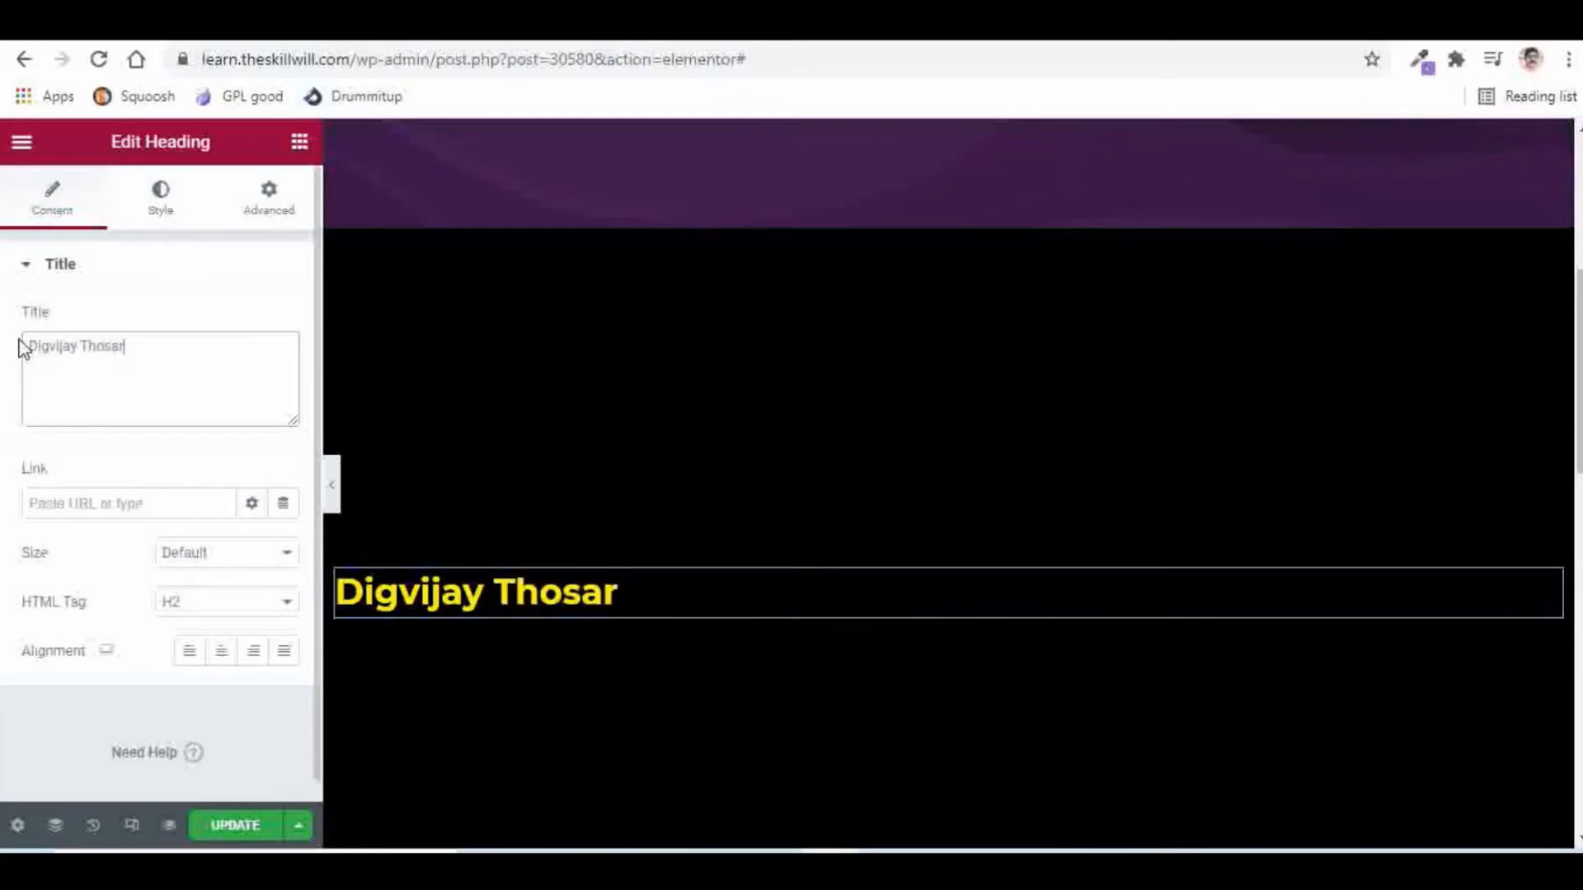
click(220, 653)
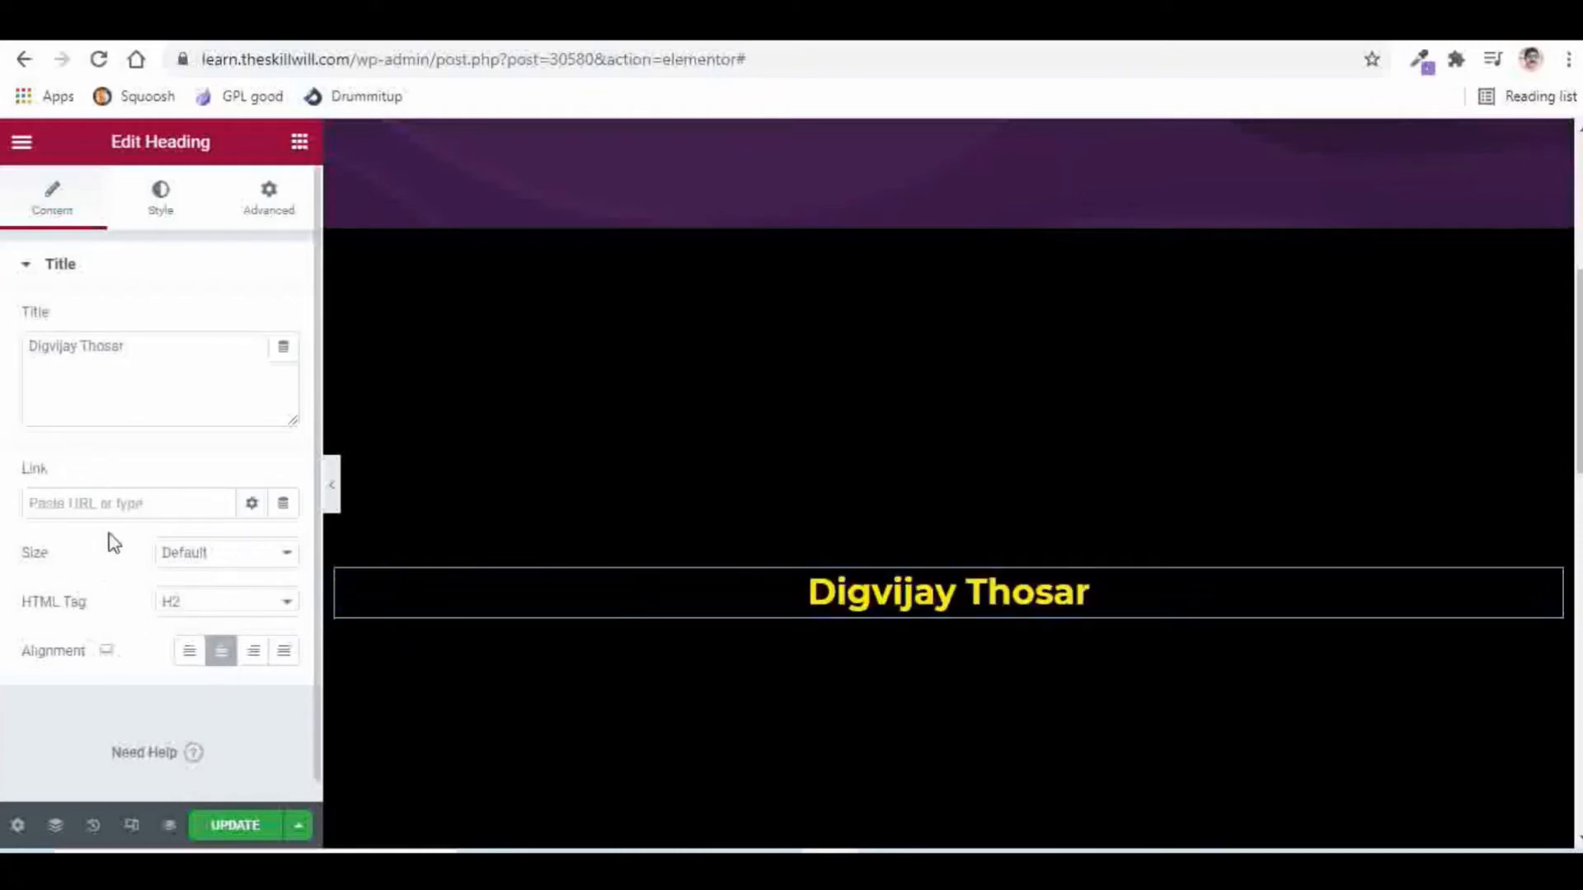
Step: Set the heading's text colour to white
click(161, 206)
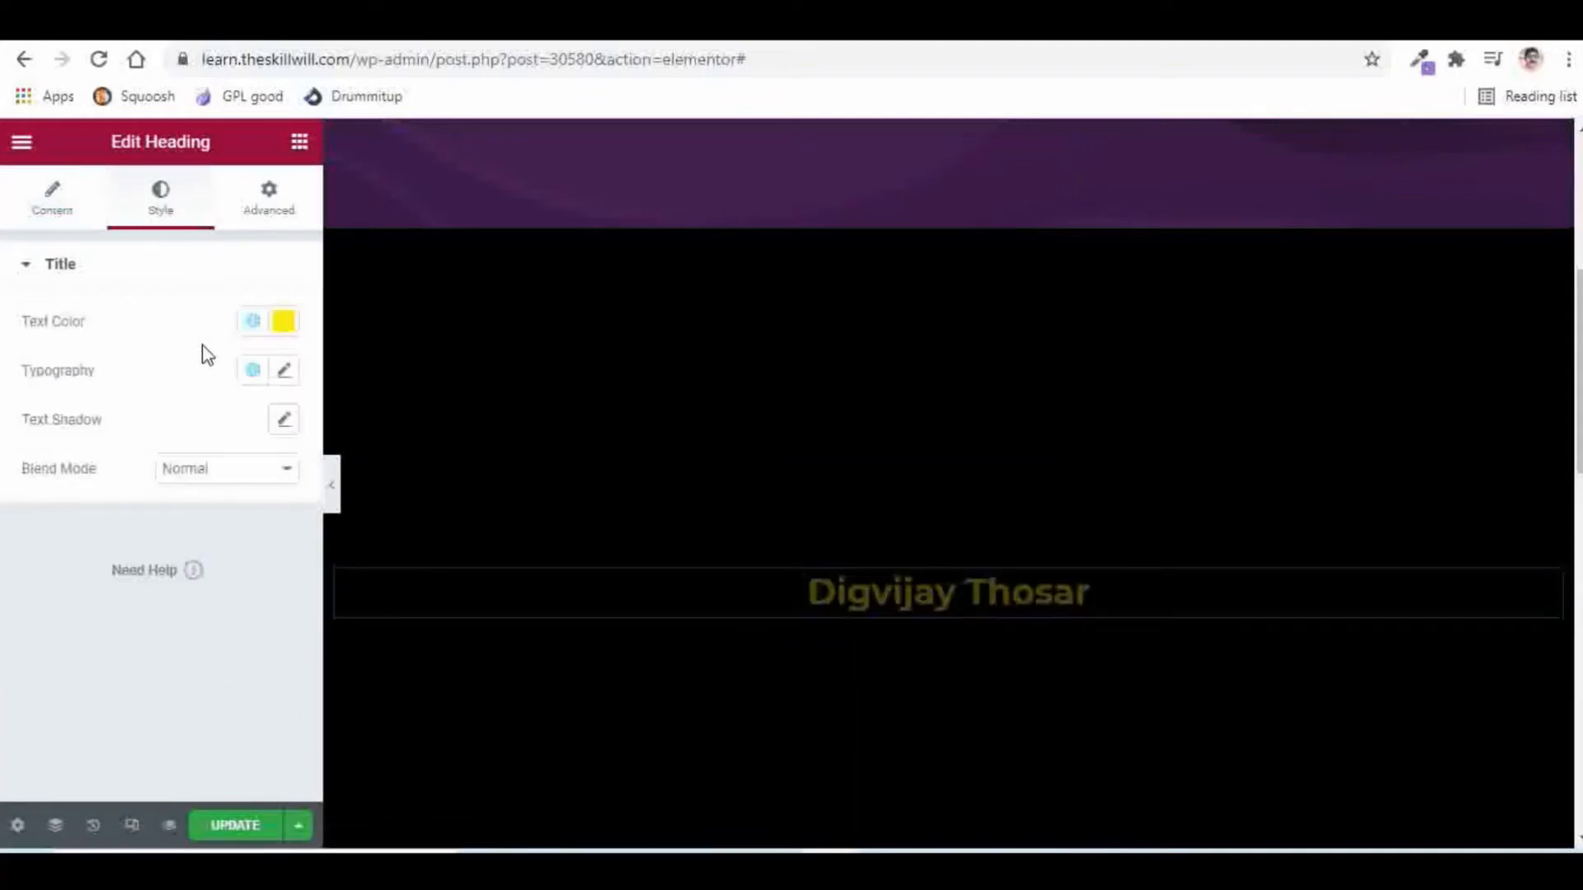
click(283, 321)
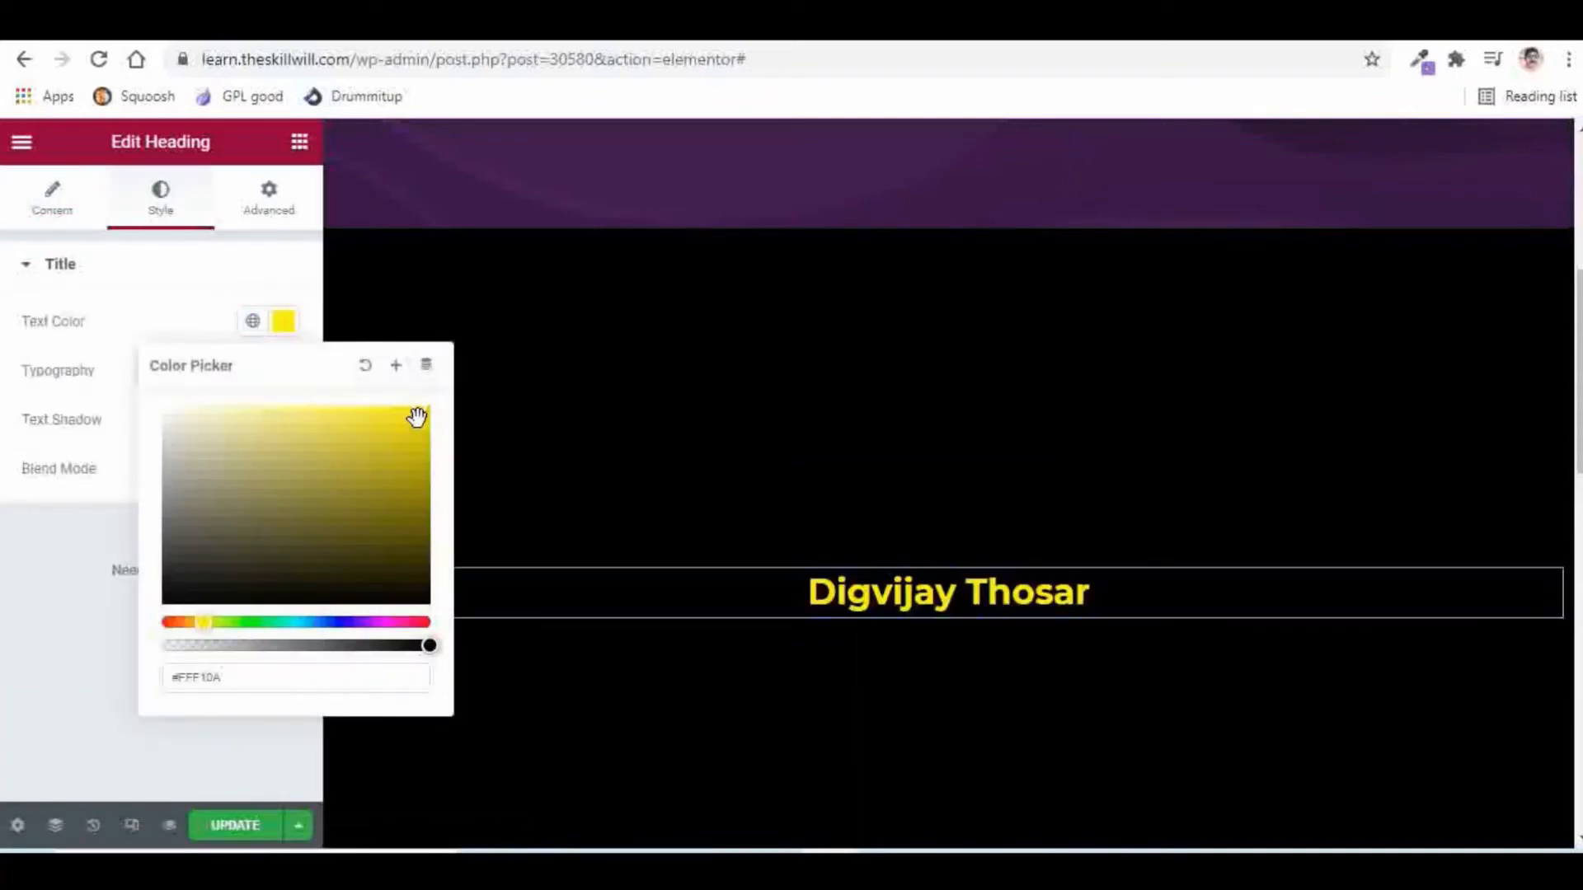
drag(419, 412, 157, 416)
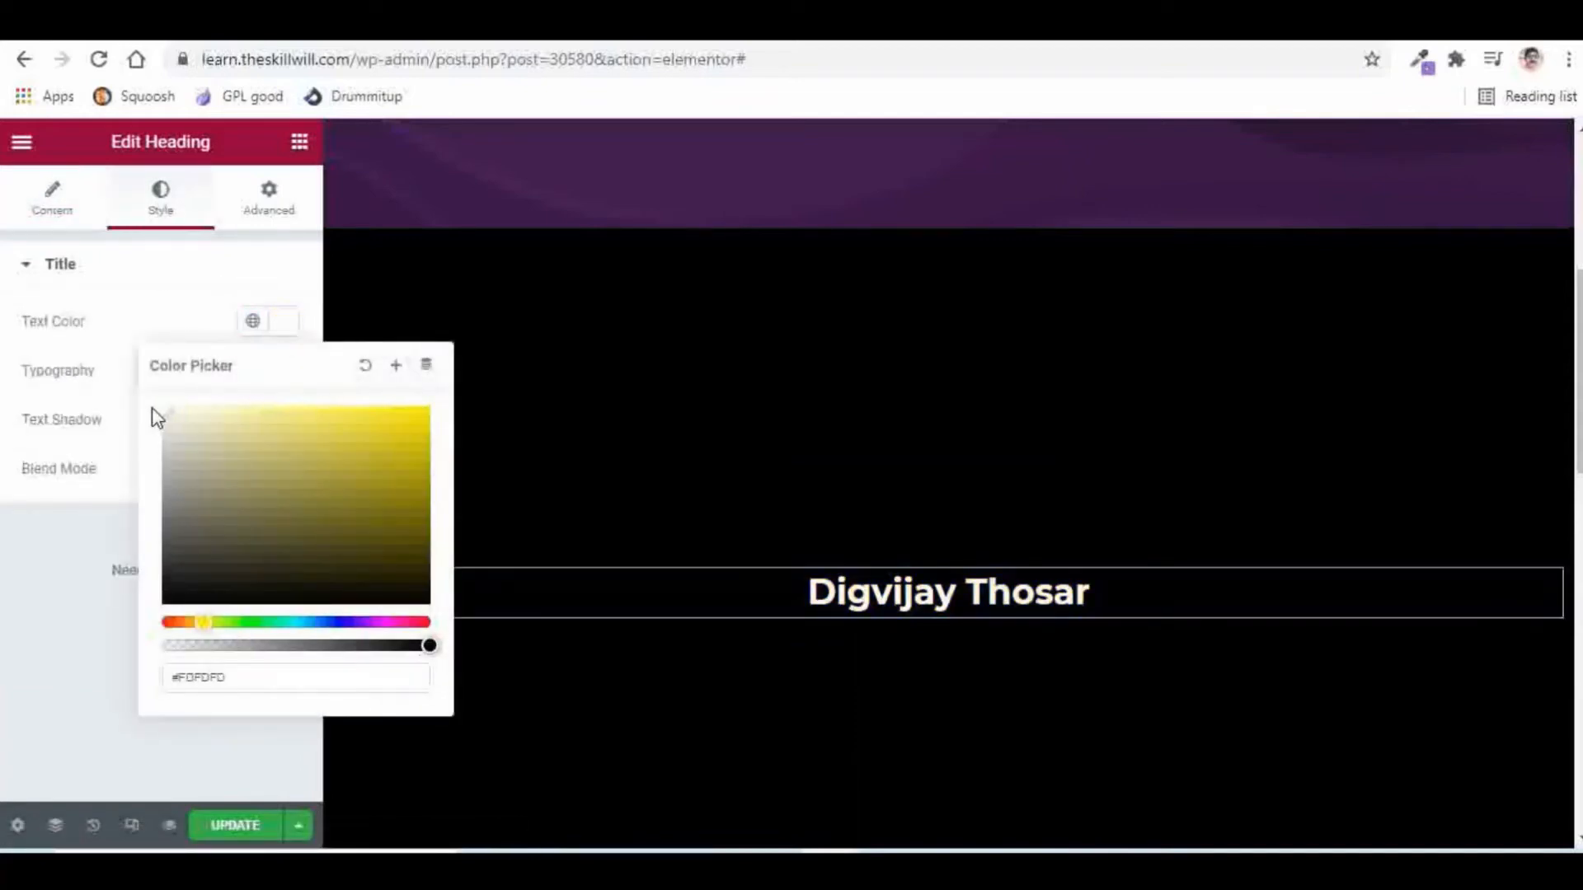
click(105, 340)
Step: Set the heading typography to the Poppins font family at weight 800
click(283, 373)
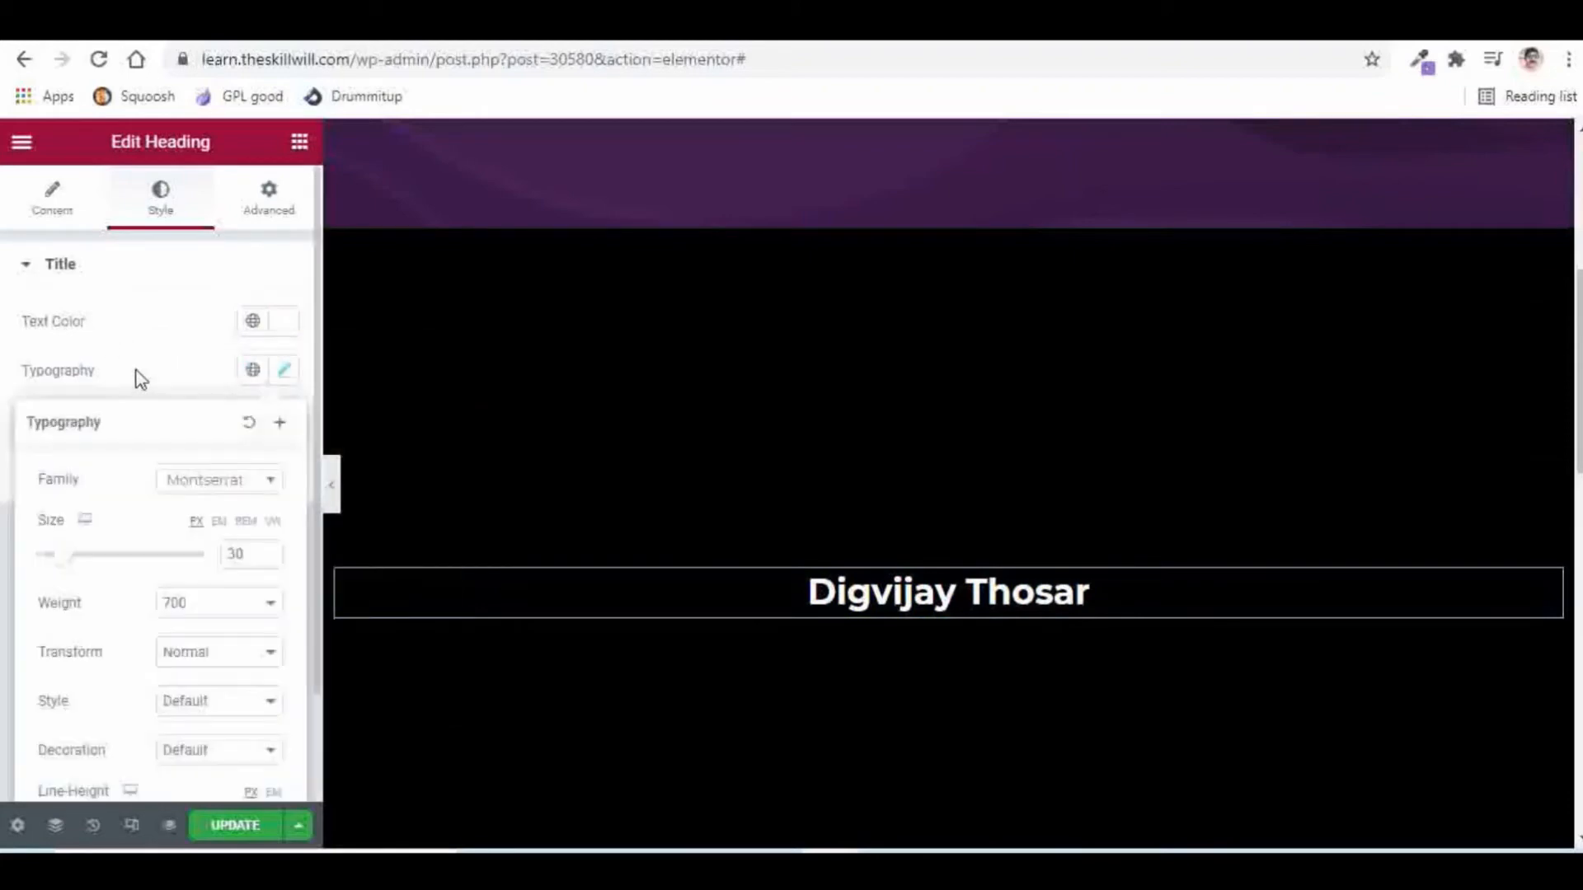
click(228, 486)
text(Popp)
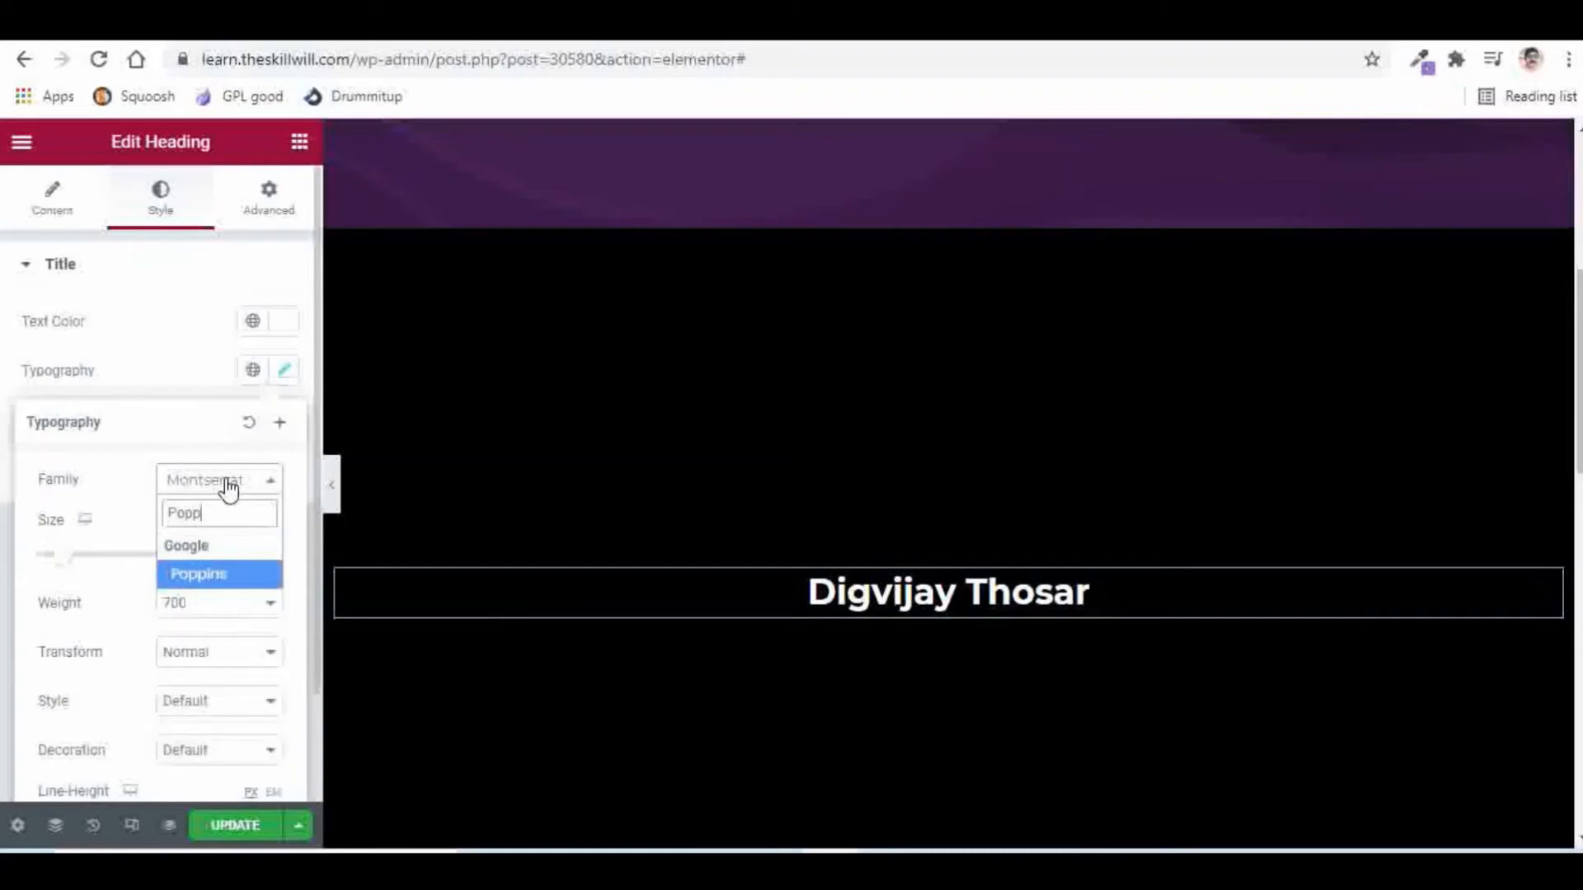
click(198, 578)
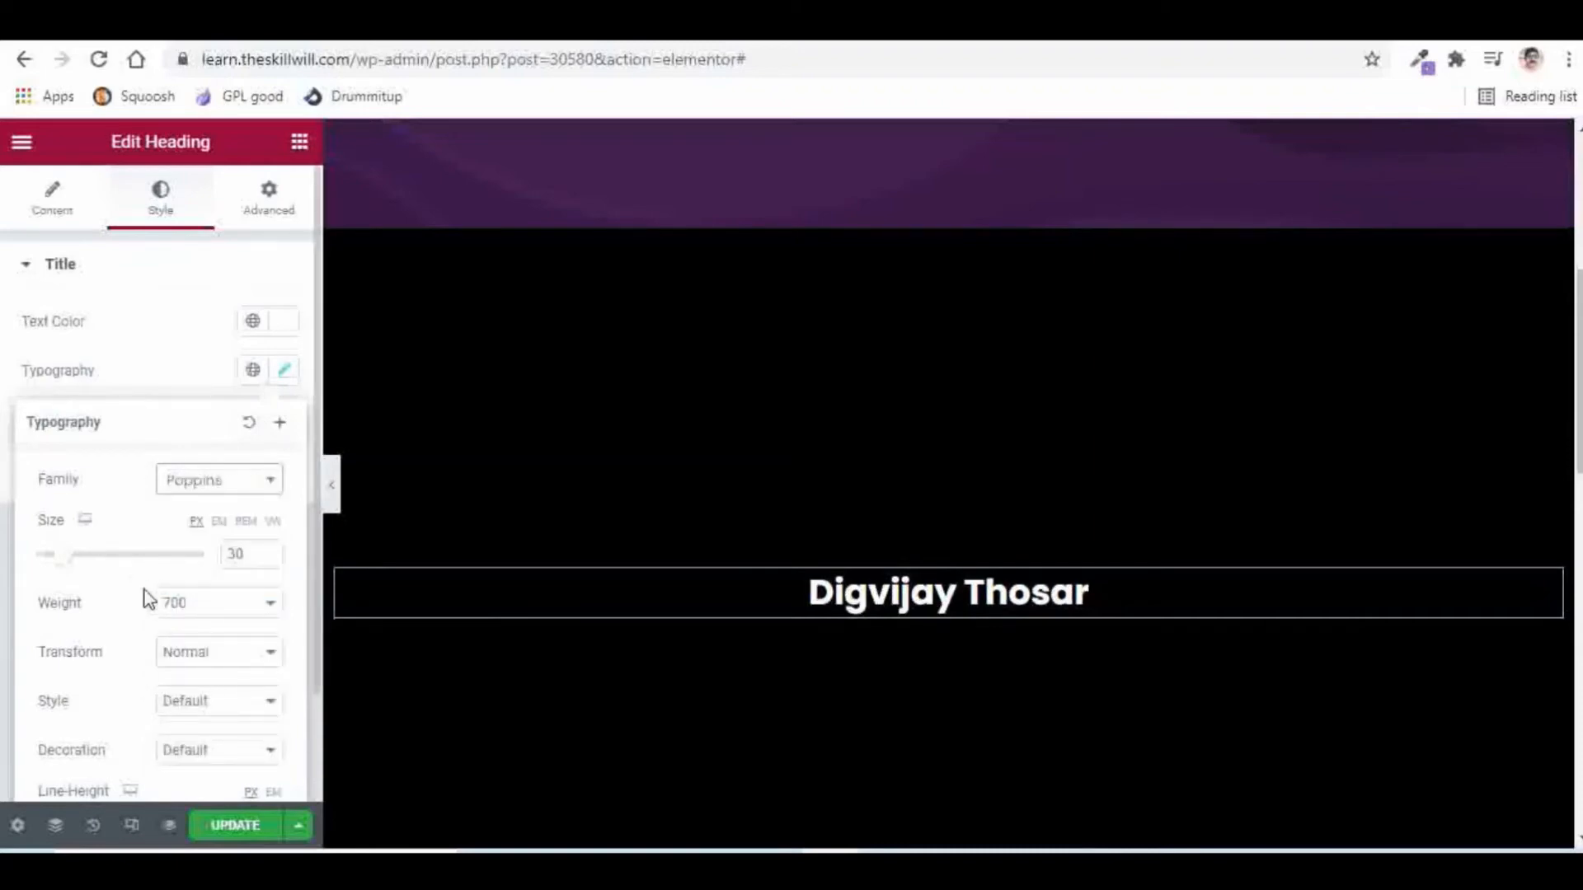
scroll(145, 598, down, 1)
click(198, 493)
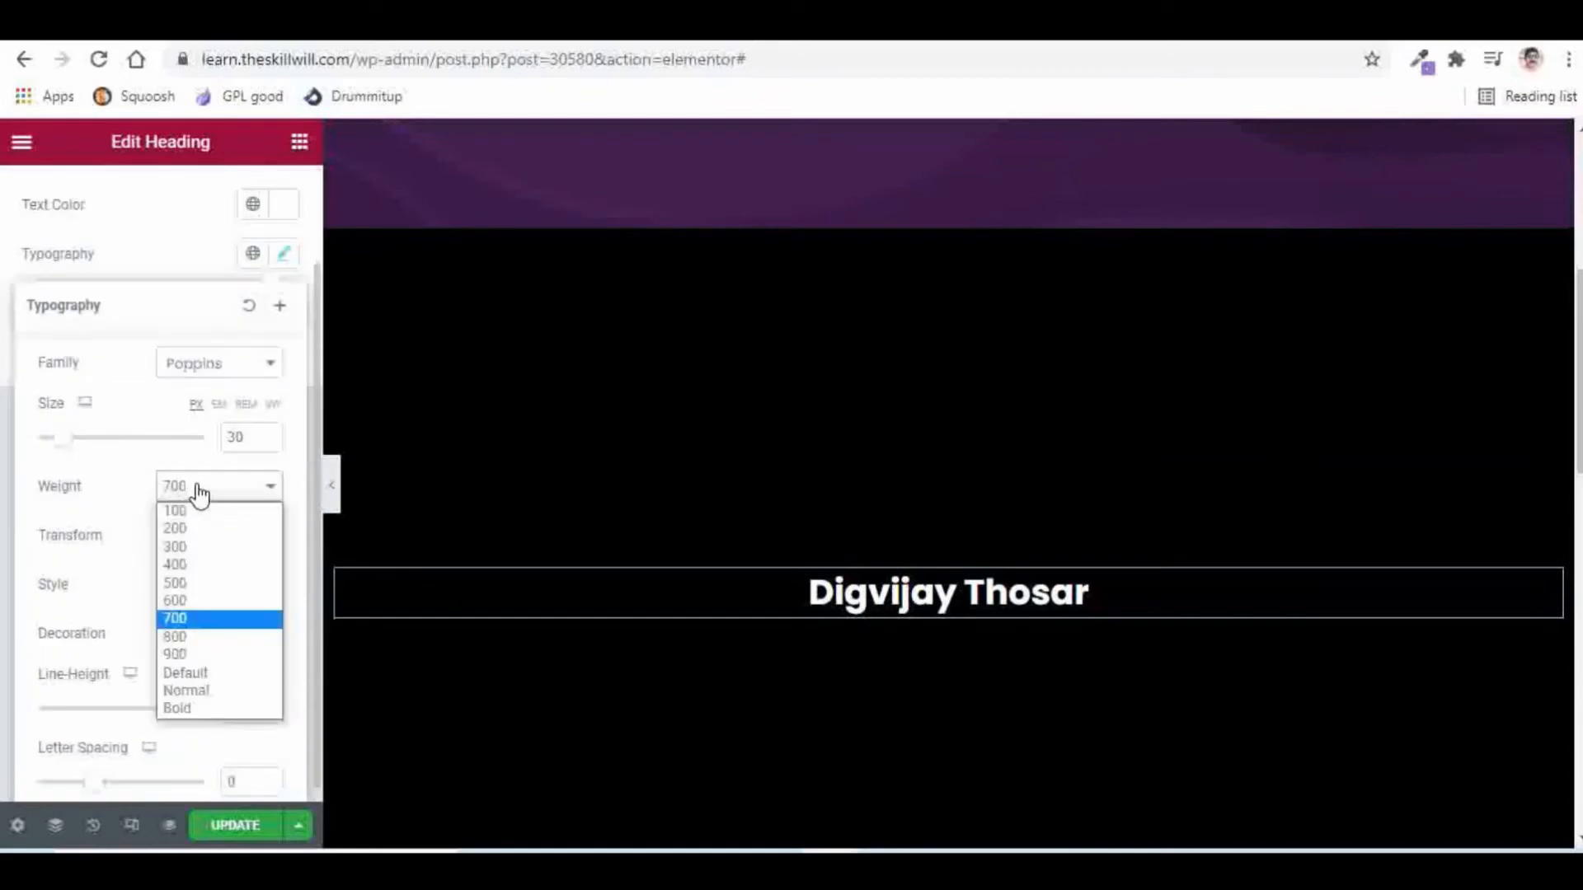
click(196, 638)
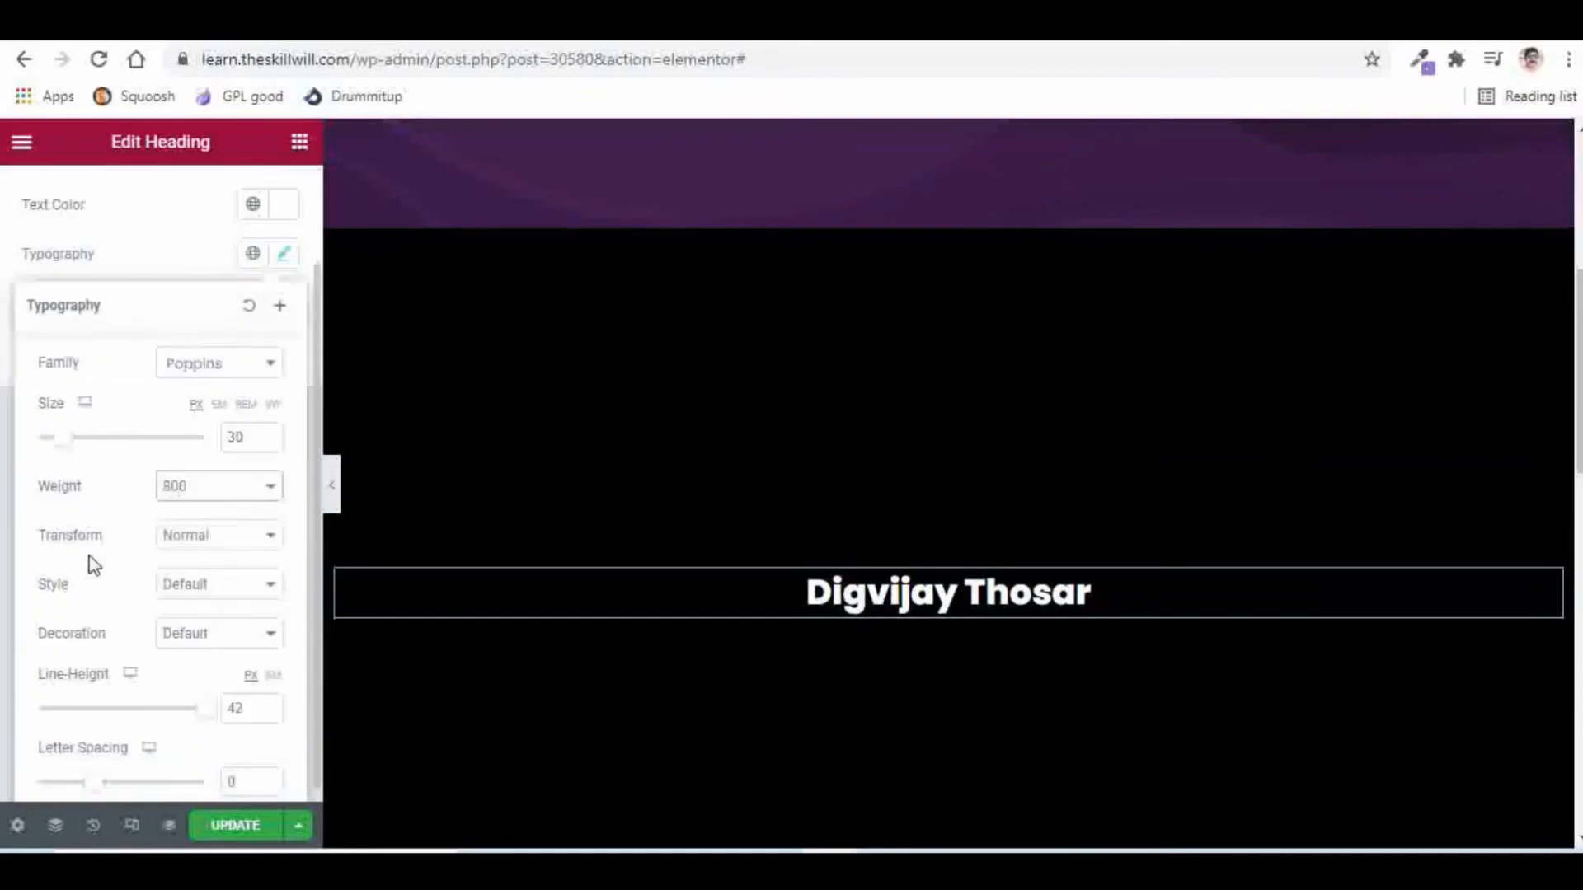
Step: Set the heading font size to 9 vw and line height to 100 so it fits one line
click(275, 408)
drag(258, 433, 223, 430)
text(12)
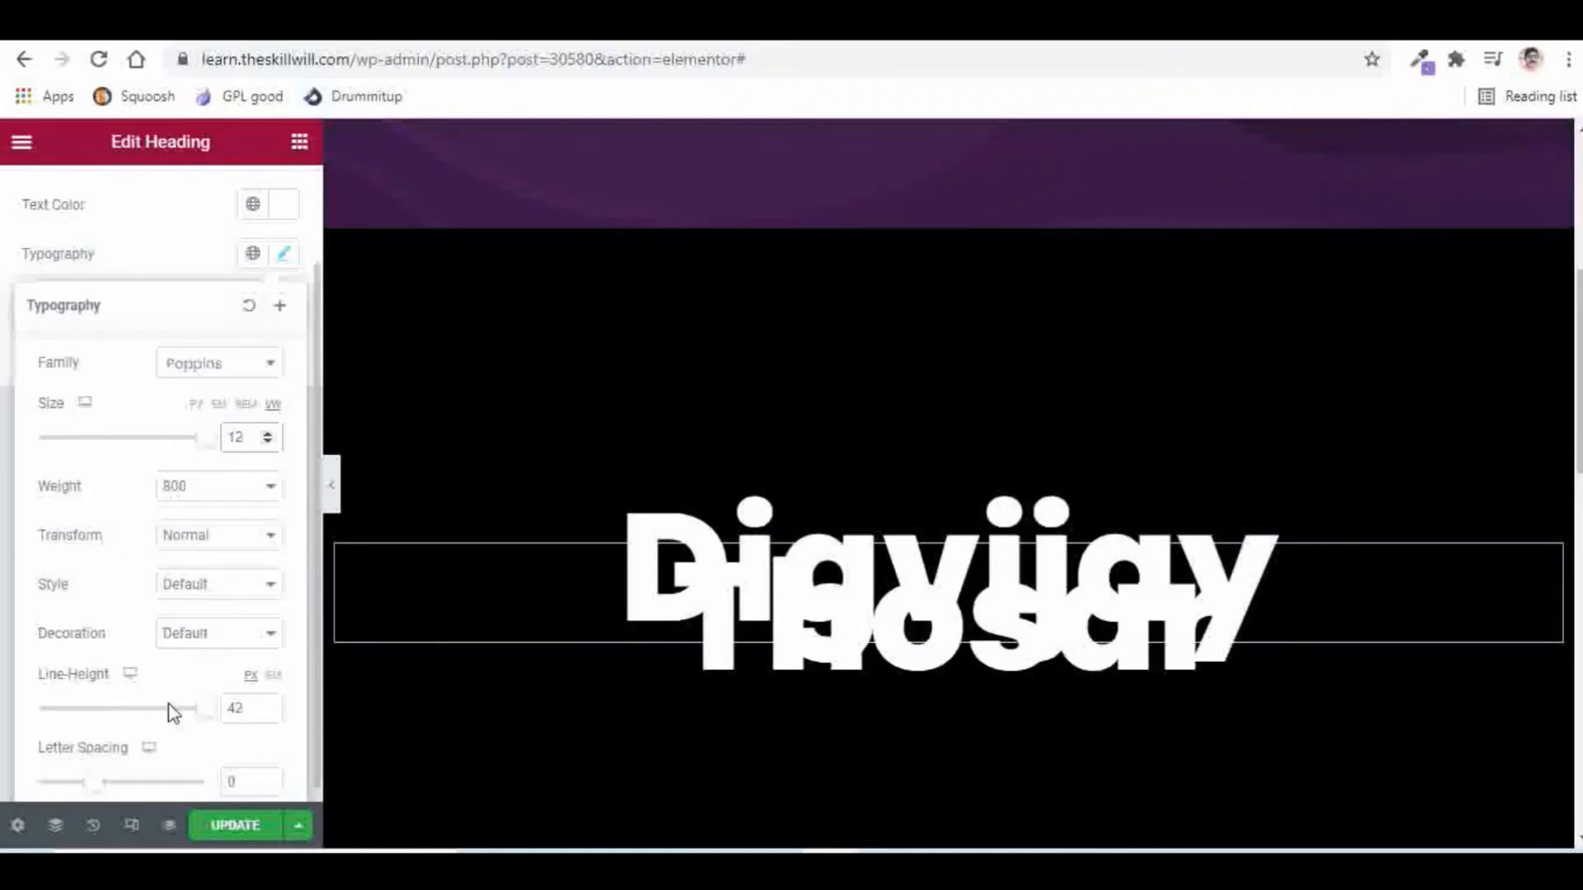
double_click(249, 708)
text(100)
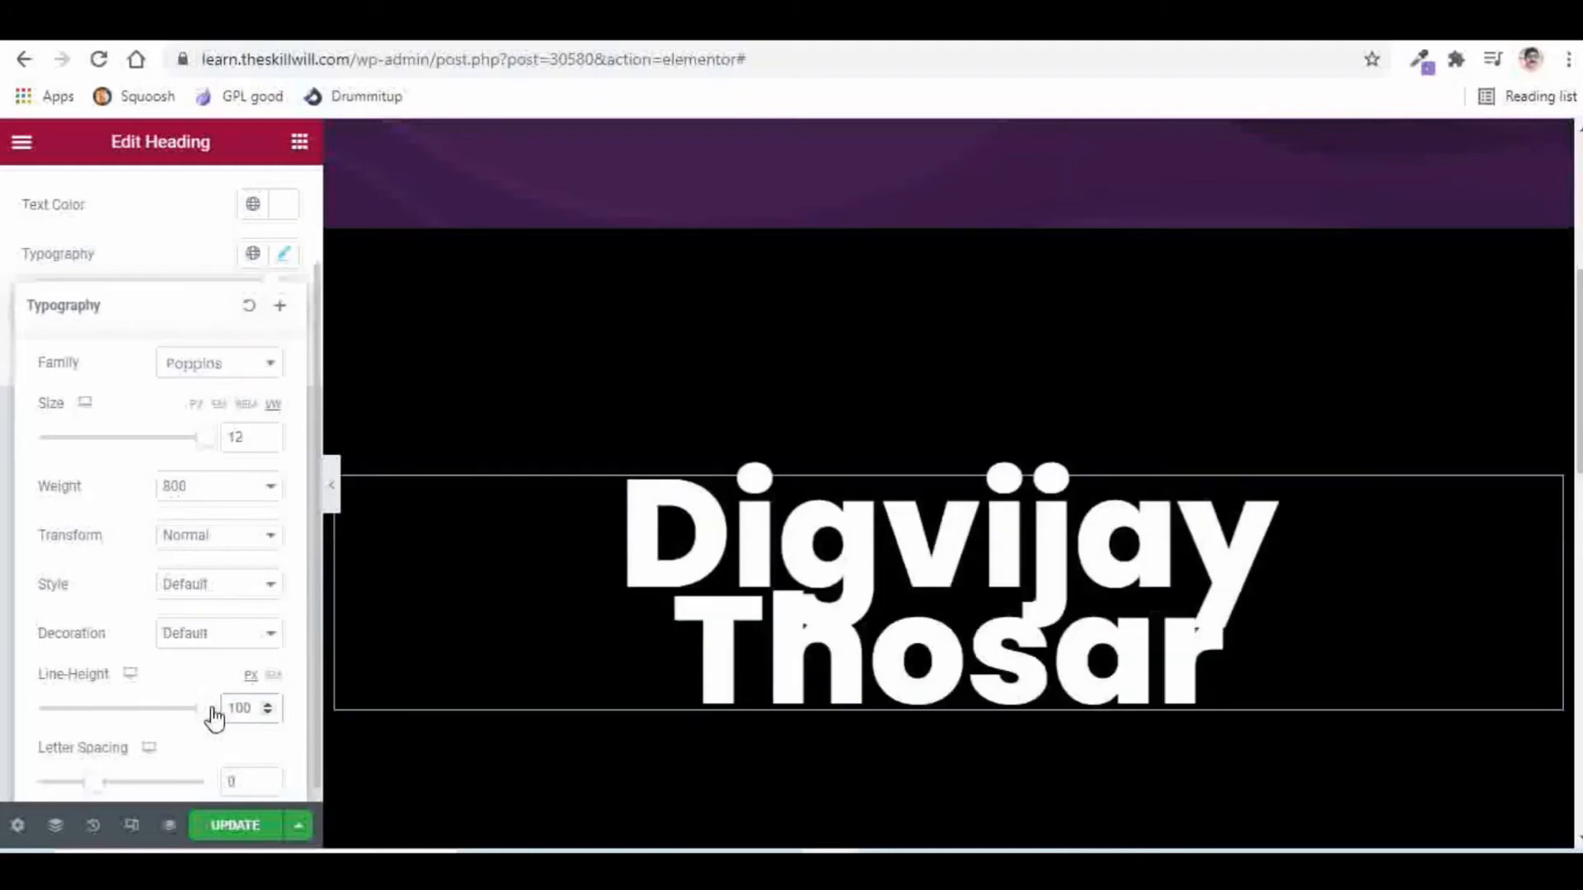
click(268, 443)
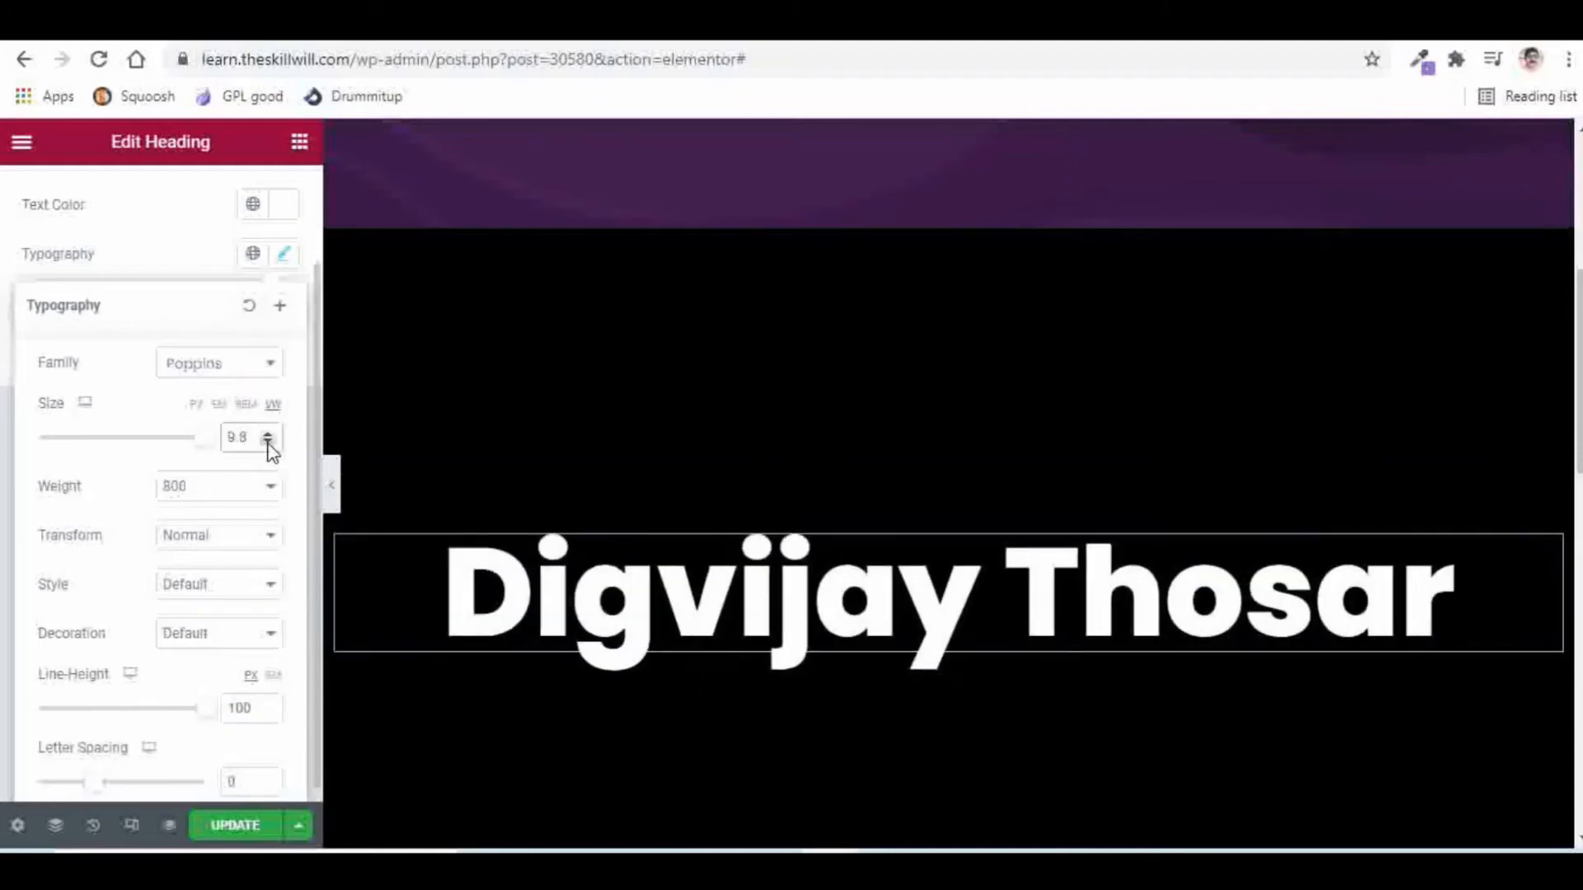
click(268, 442)
click(268, 442)
click(268, 443)
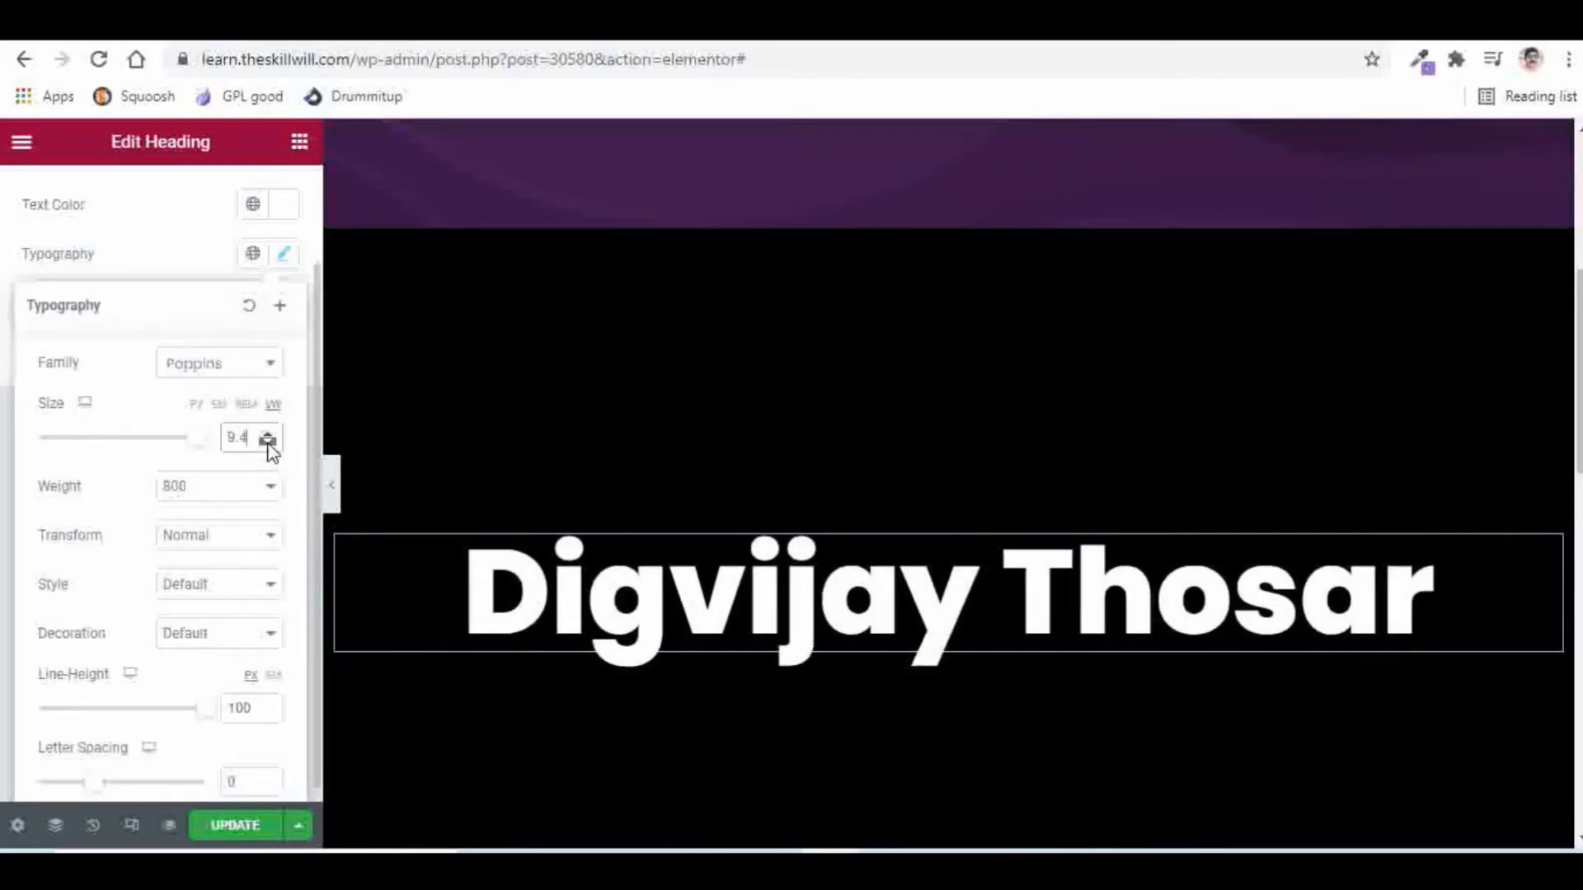
click(268, 443)
click(268, 443)
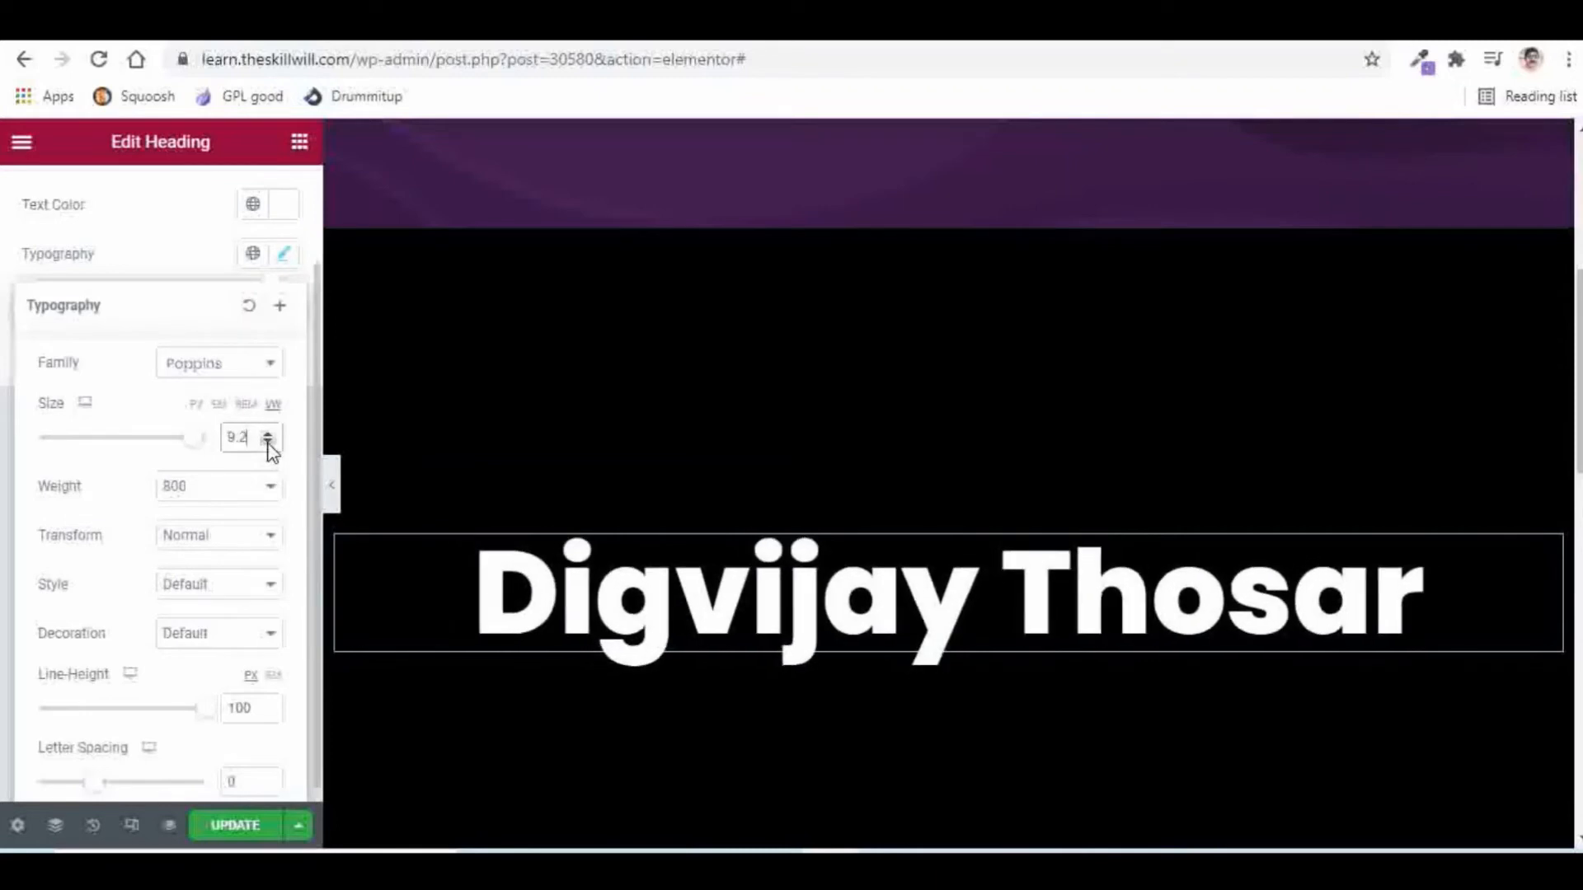
click(268, 443)
click(268, 443)
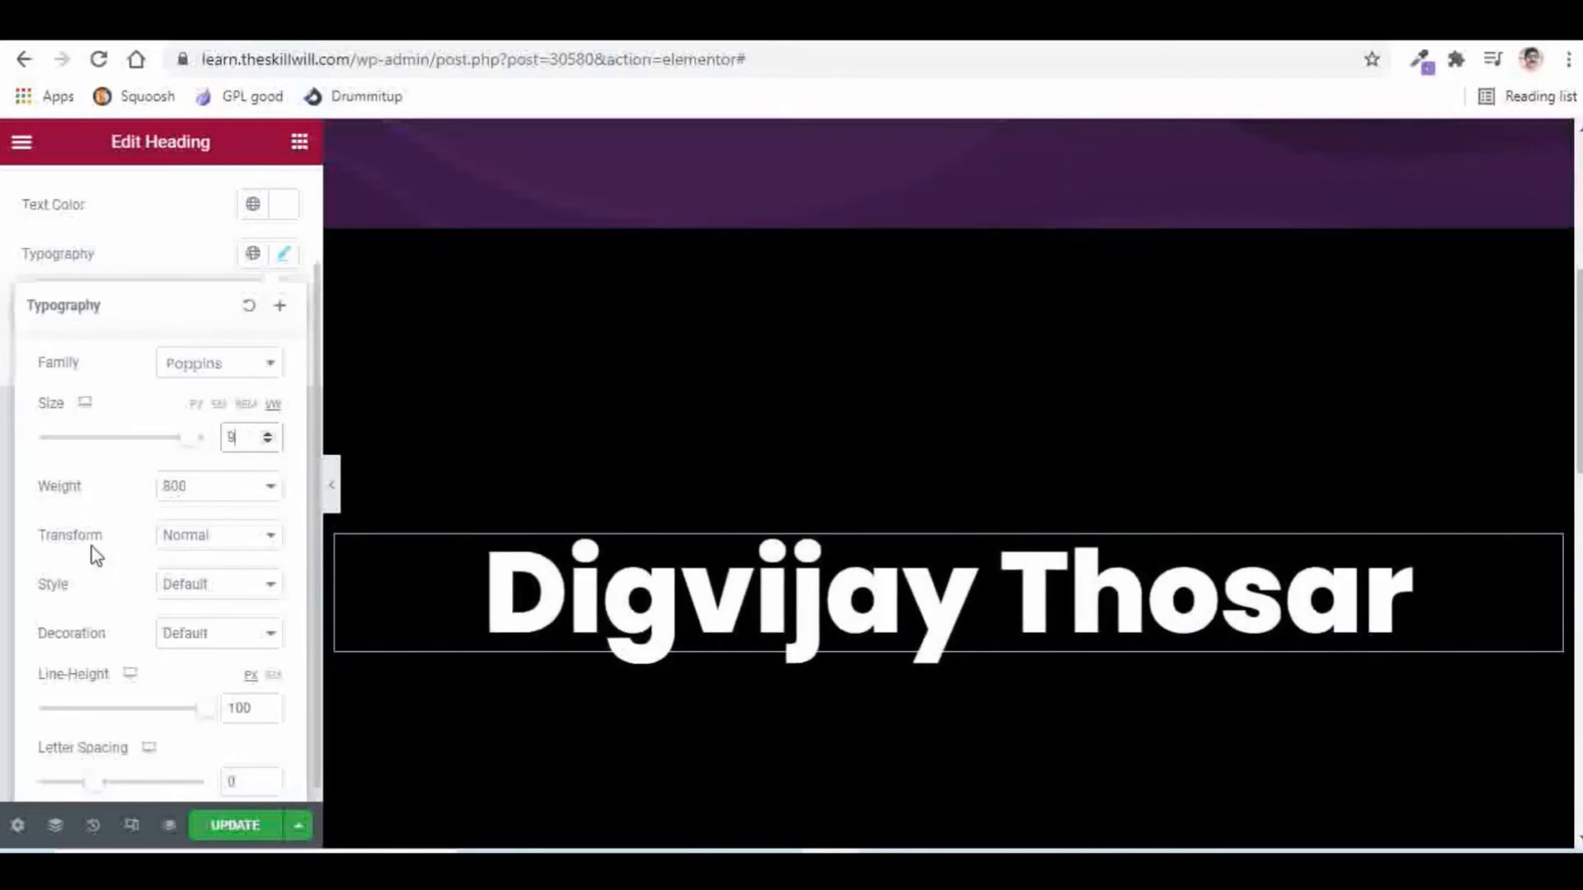
scroll(124, 454, up, 2)
click(156, 364)
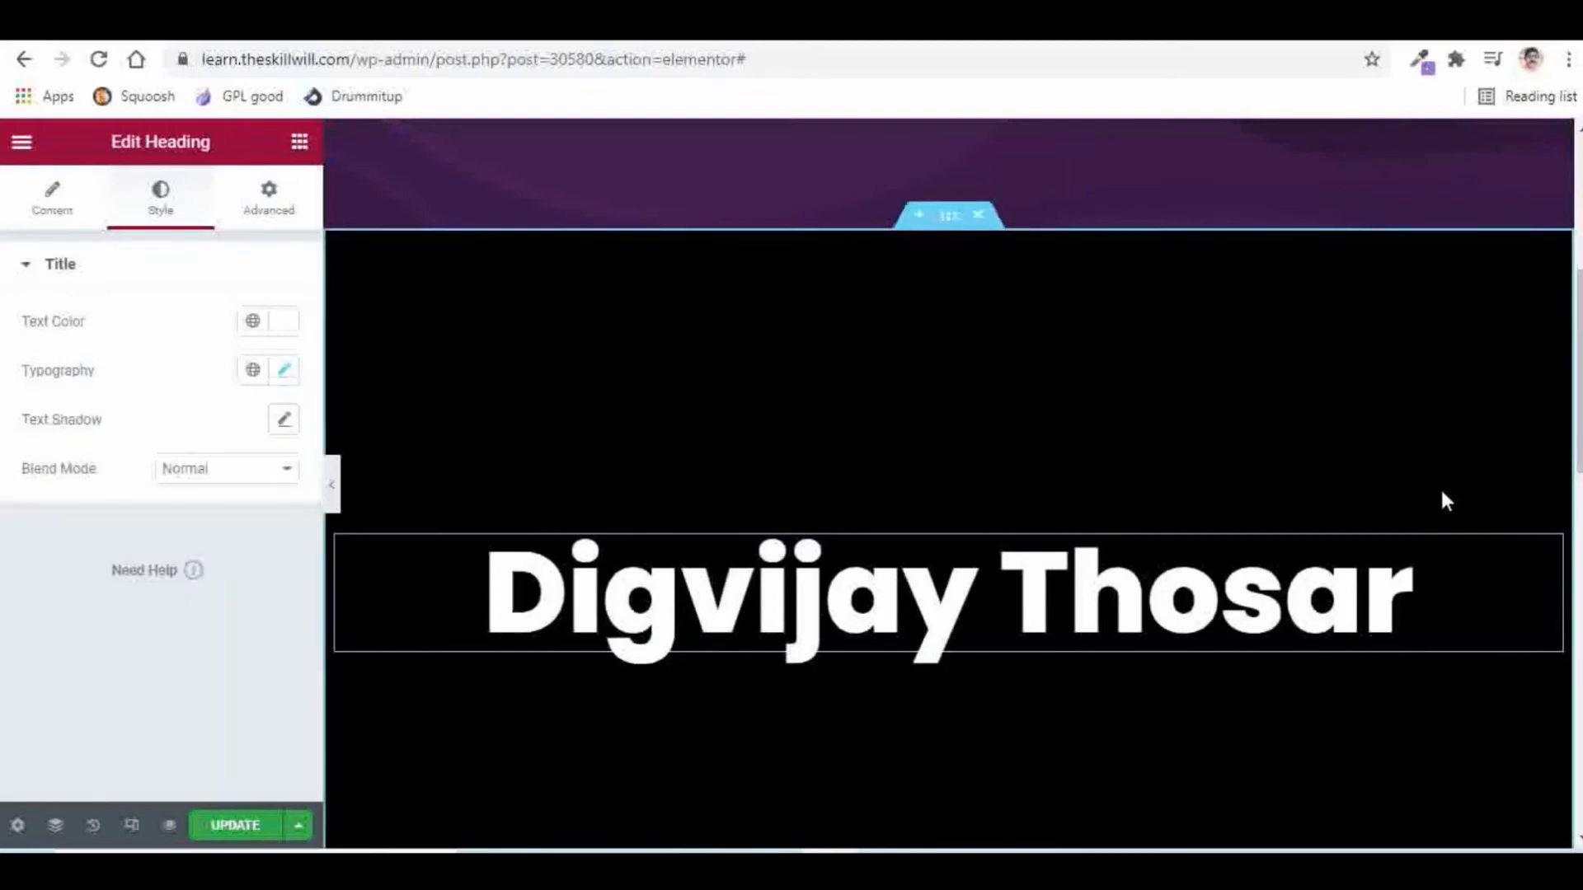
Step: Duplicate the heading
right_click(1550, 562)
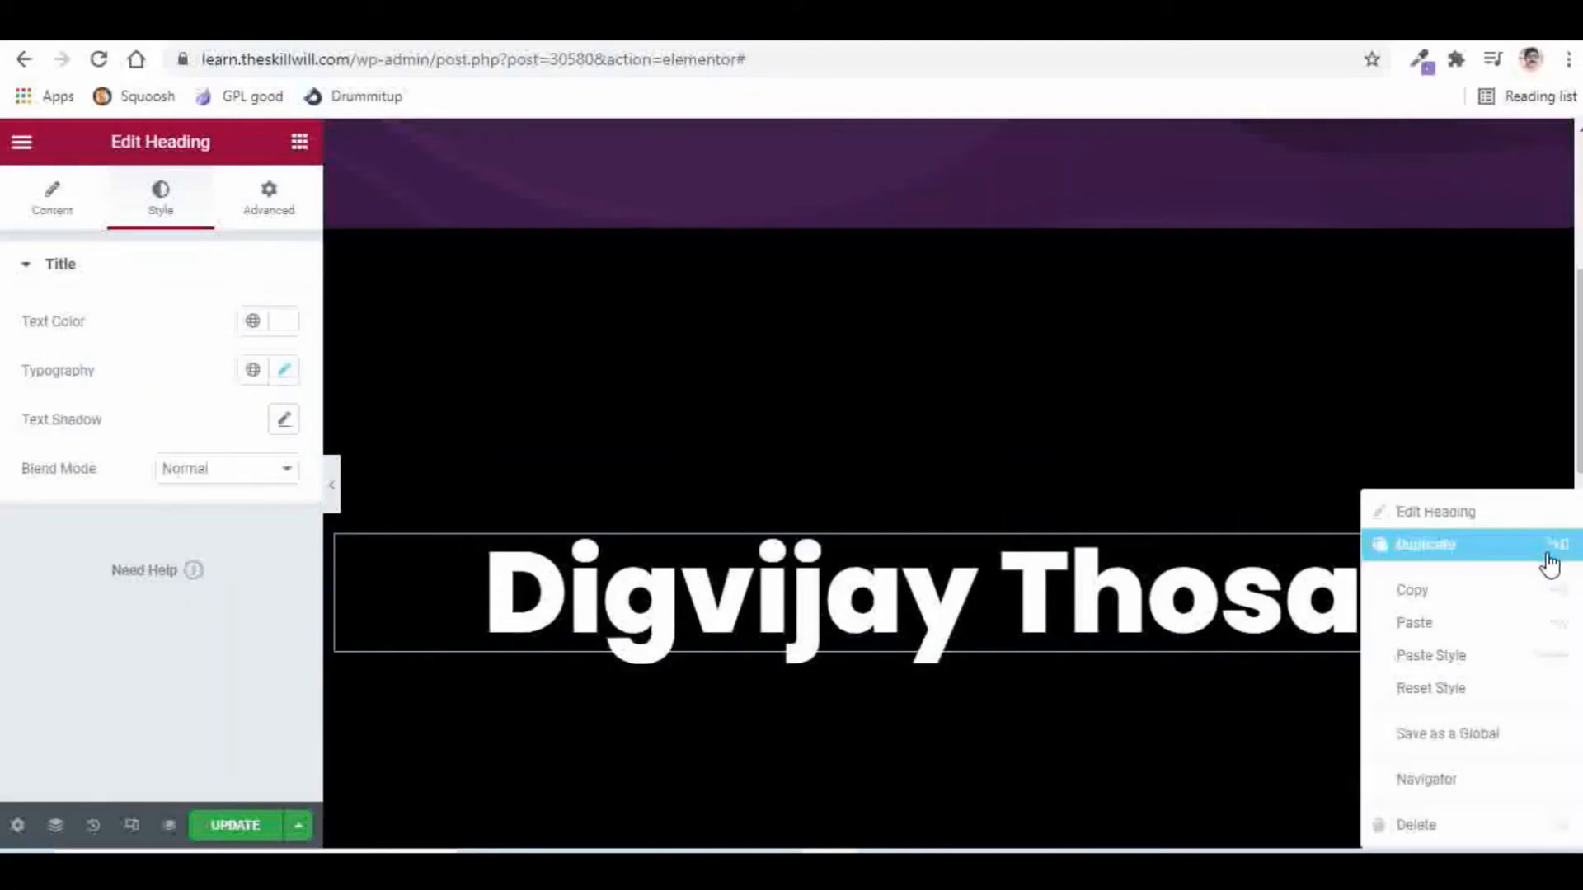
click(1435, 545)
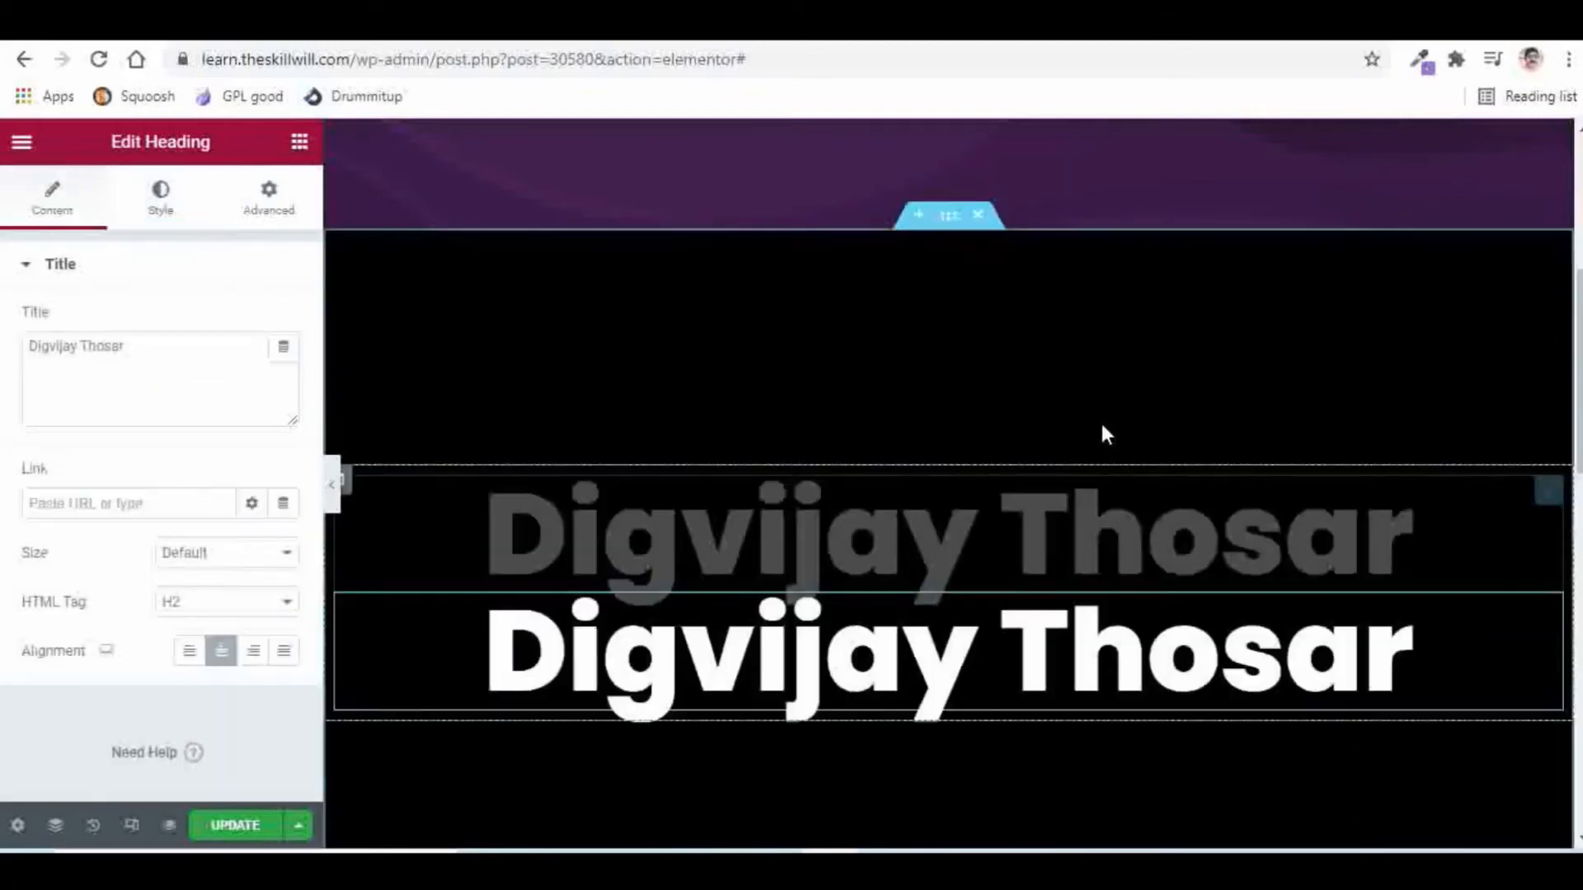
click(161, 198)
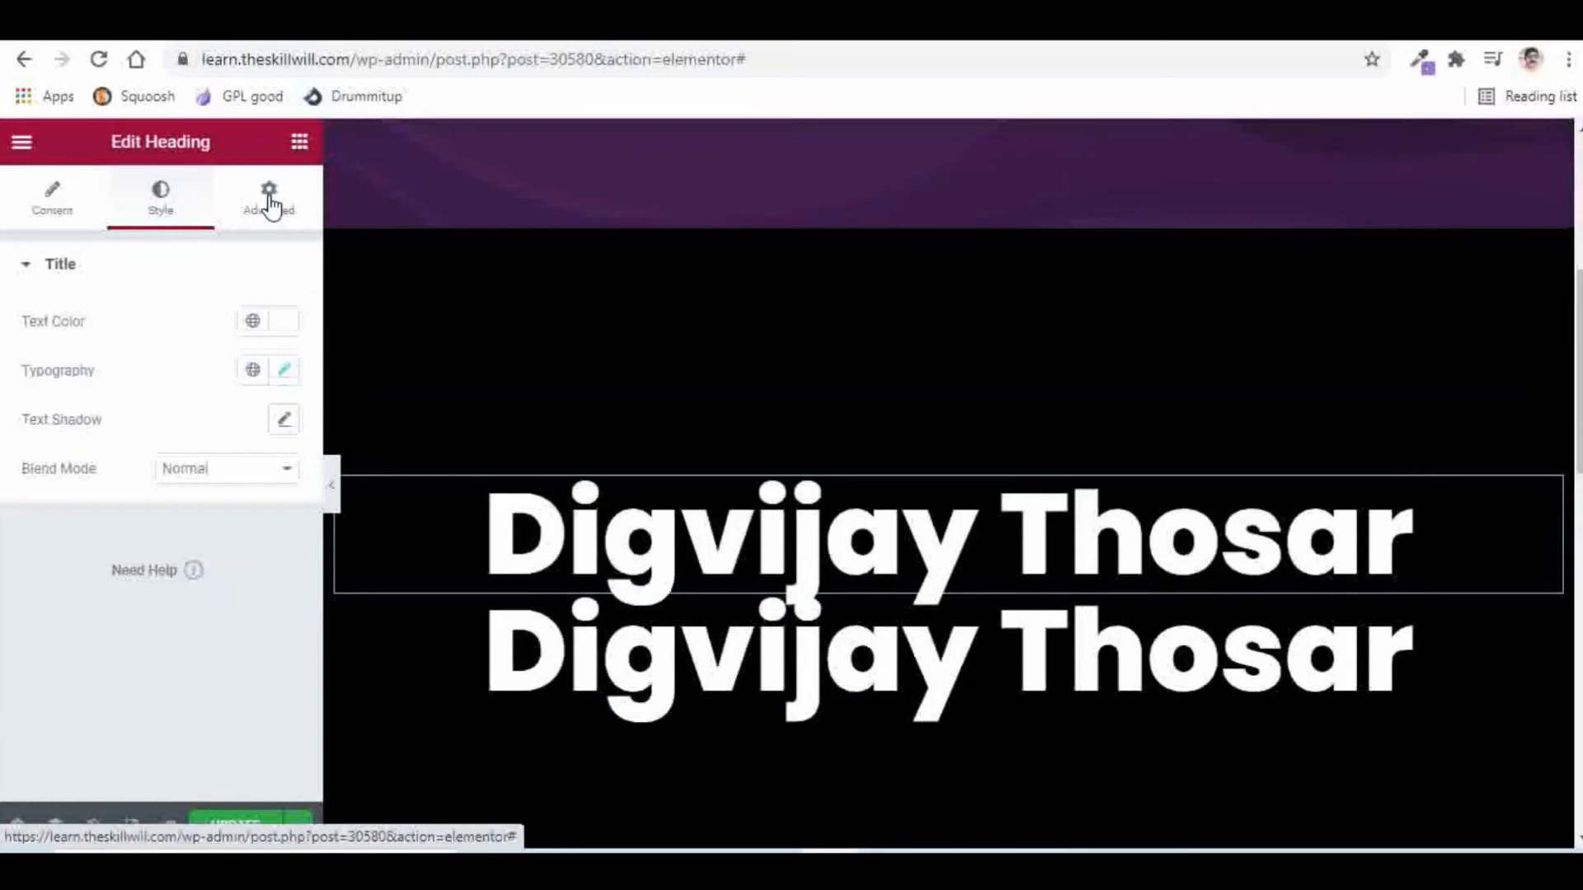
Step: Start a custom CSS rule for the heading: selector { -webkit-text-stroke
click(271, 204)
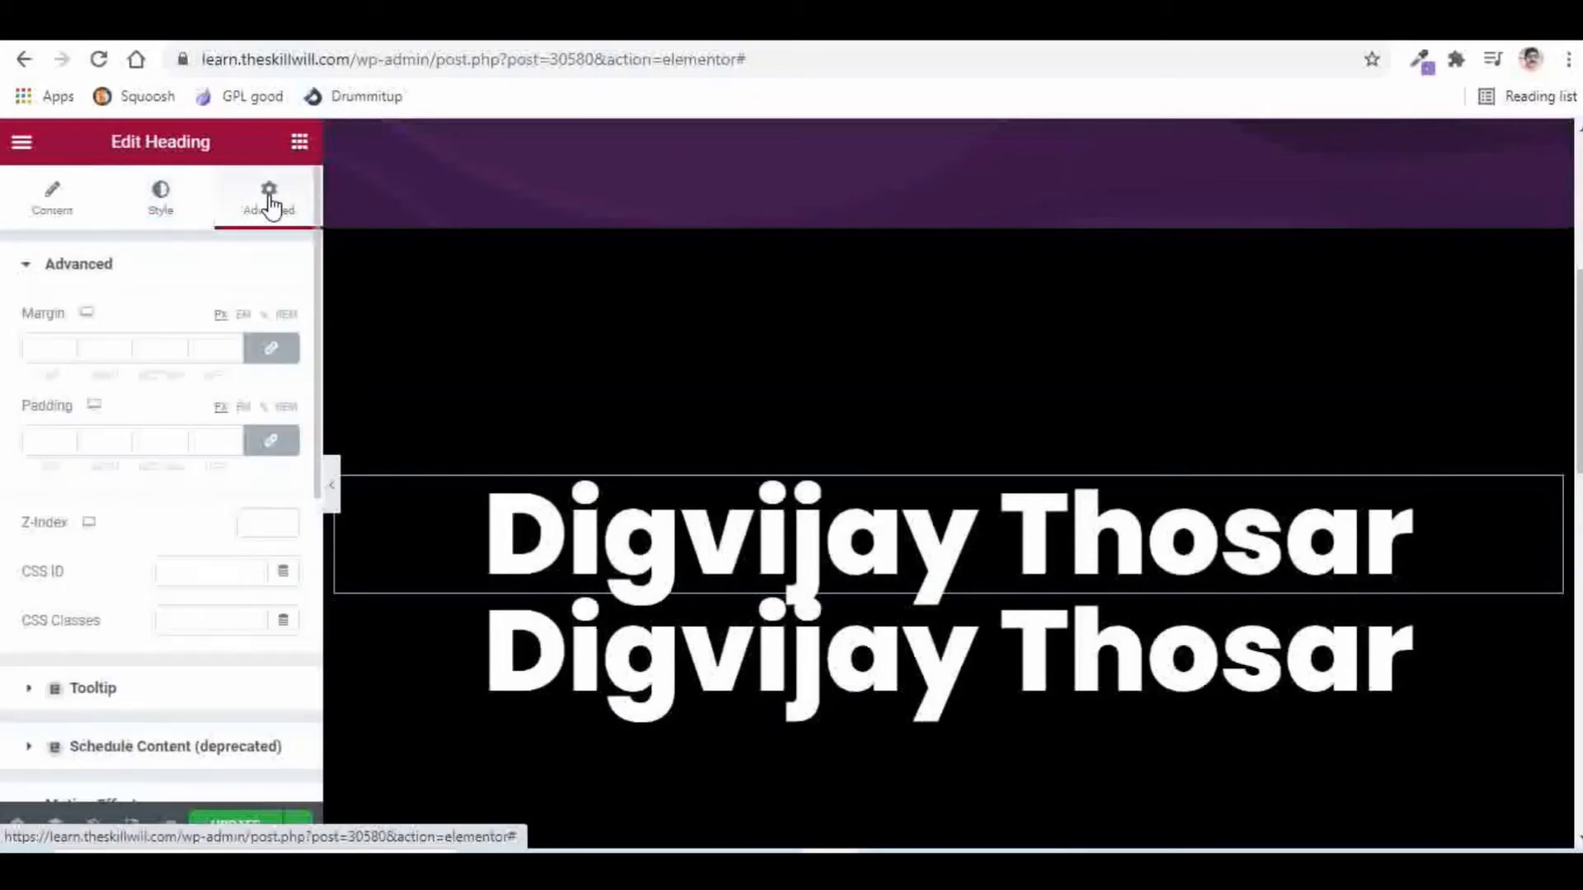
scroll(185, 317, down, 5)
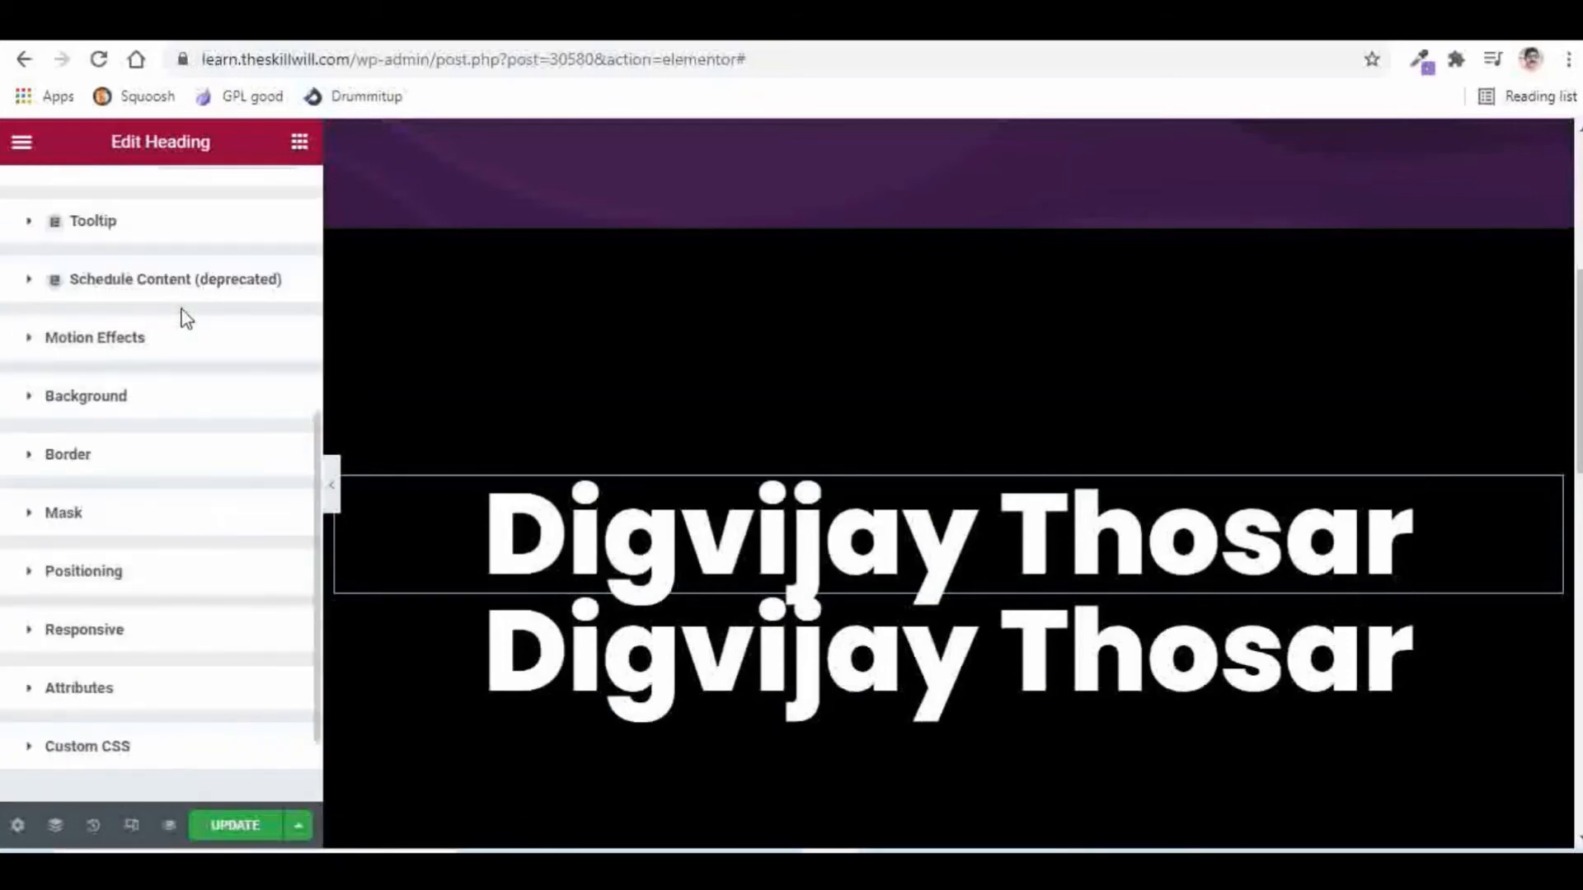
scroll(184, 321, down, 1)
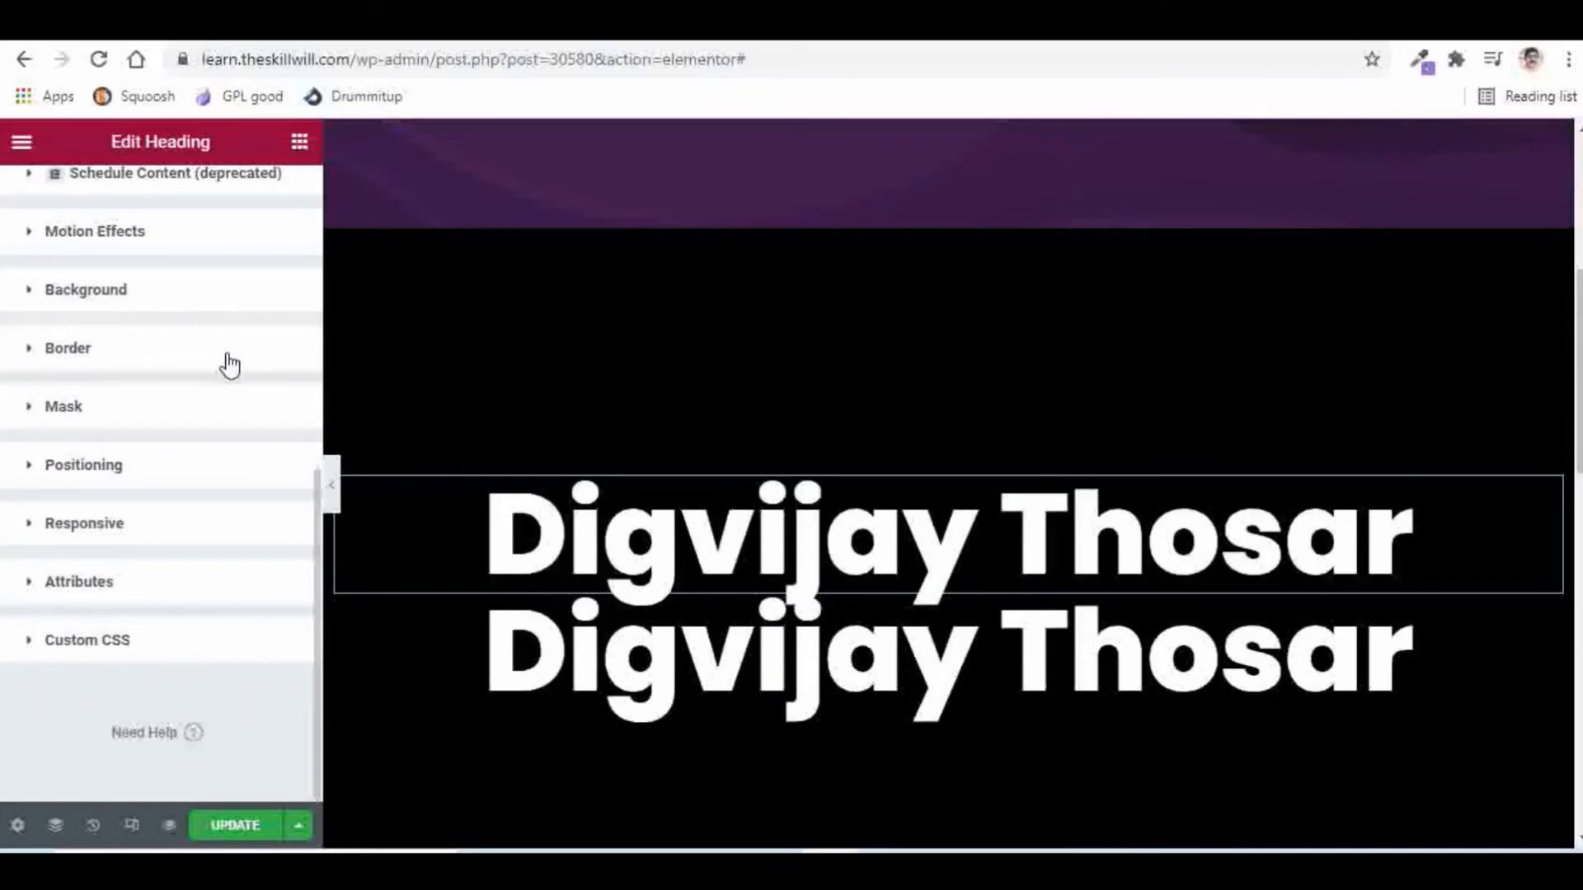
click(89, 649)
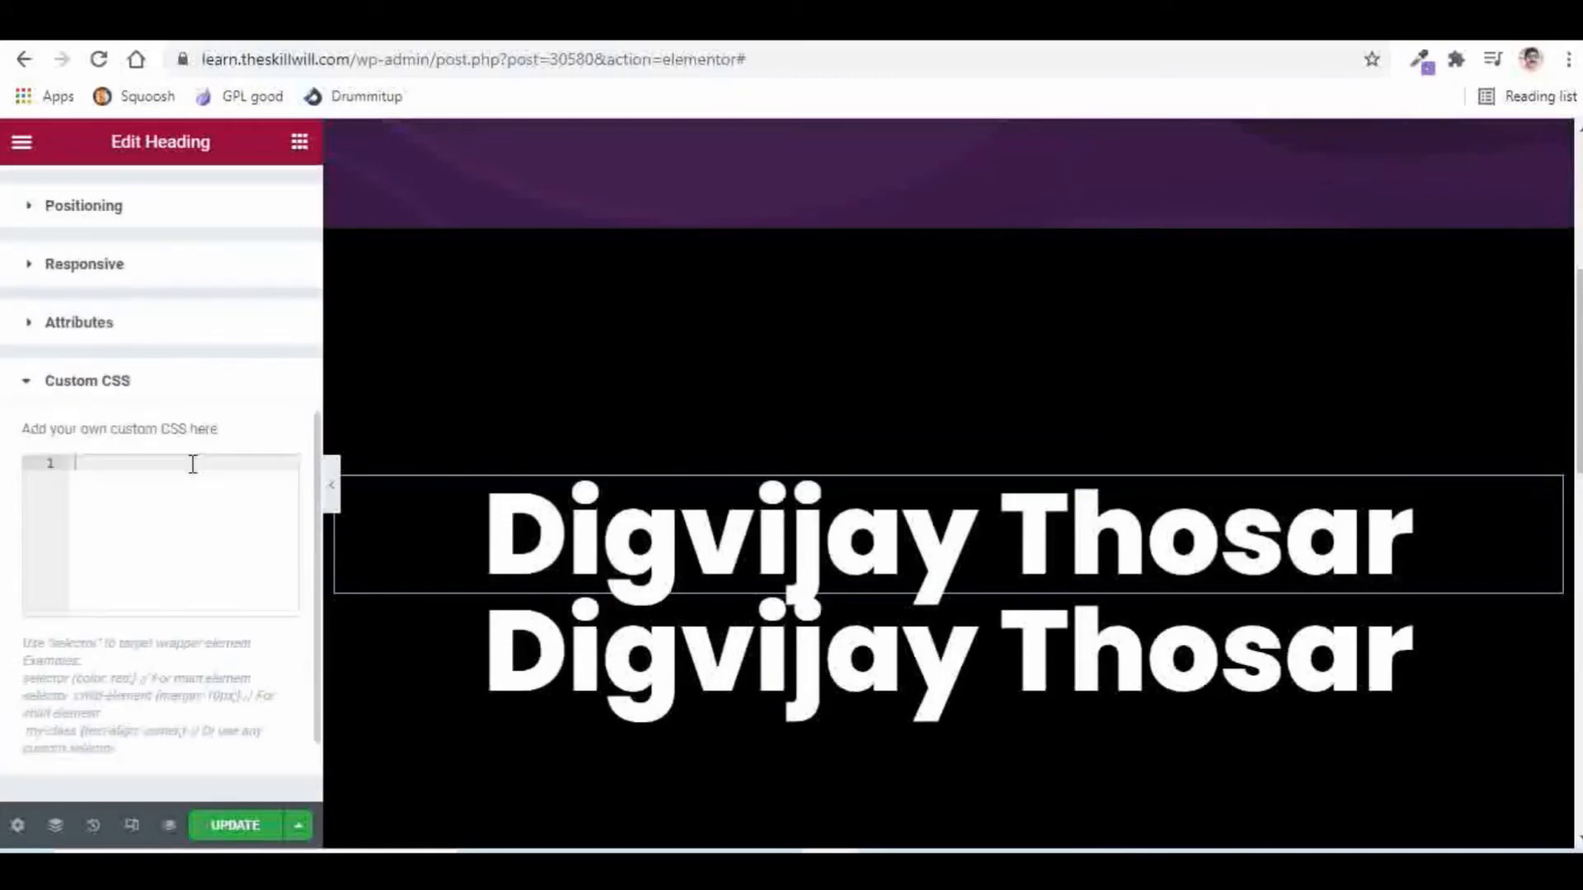
click(127, 468)
text(sel)
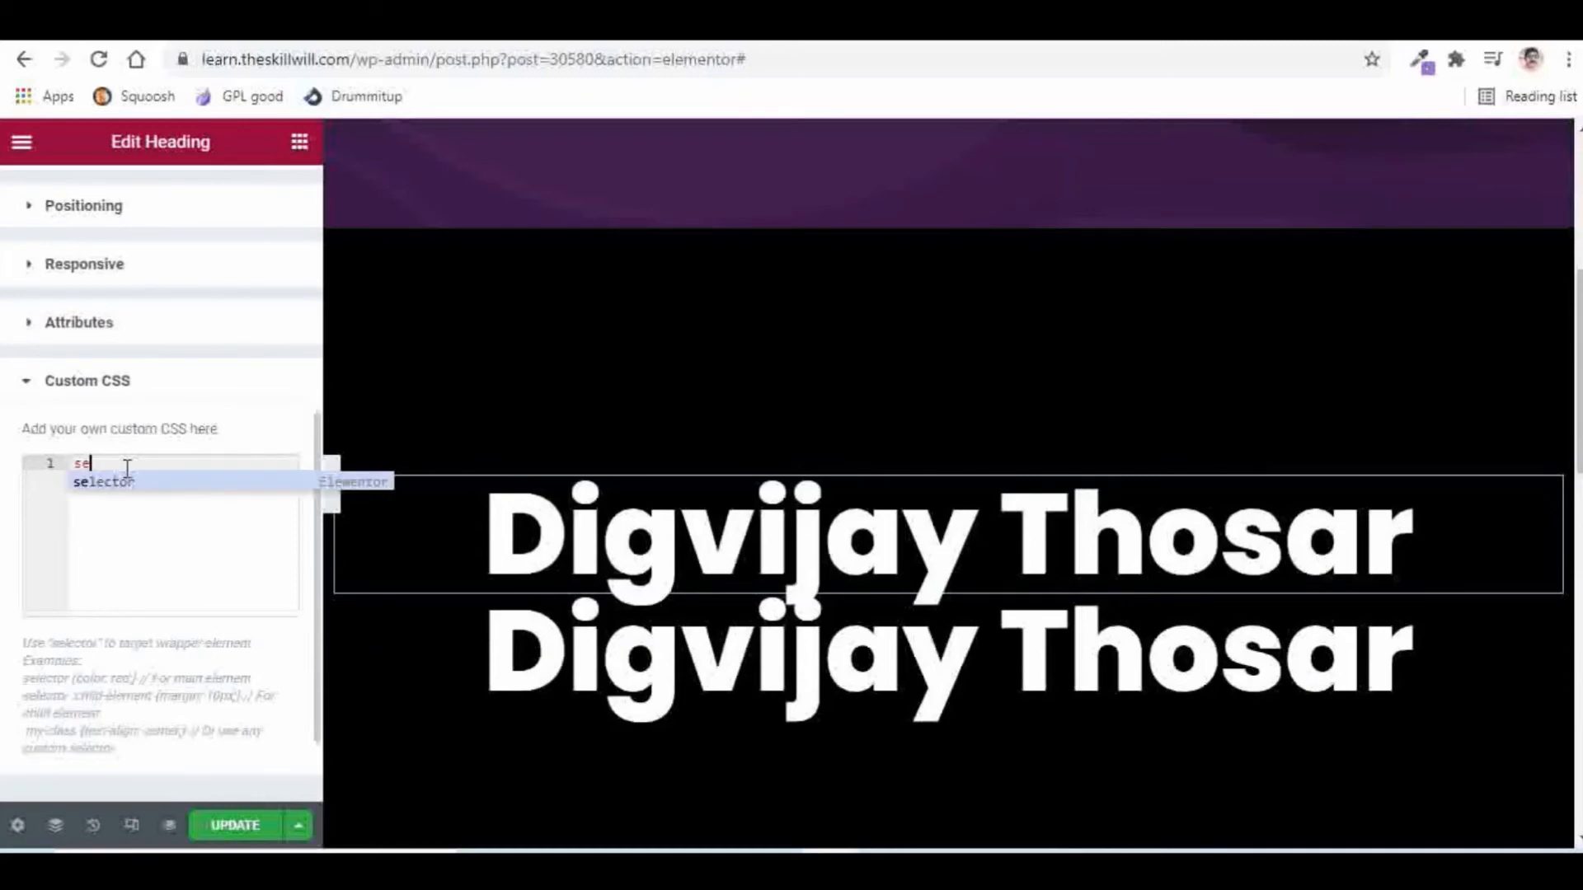
click(137, 488)
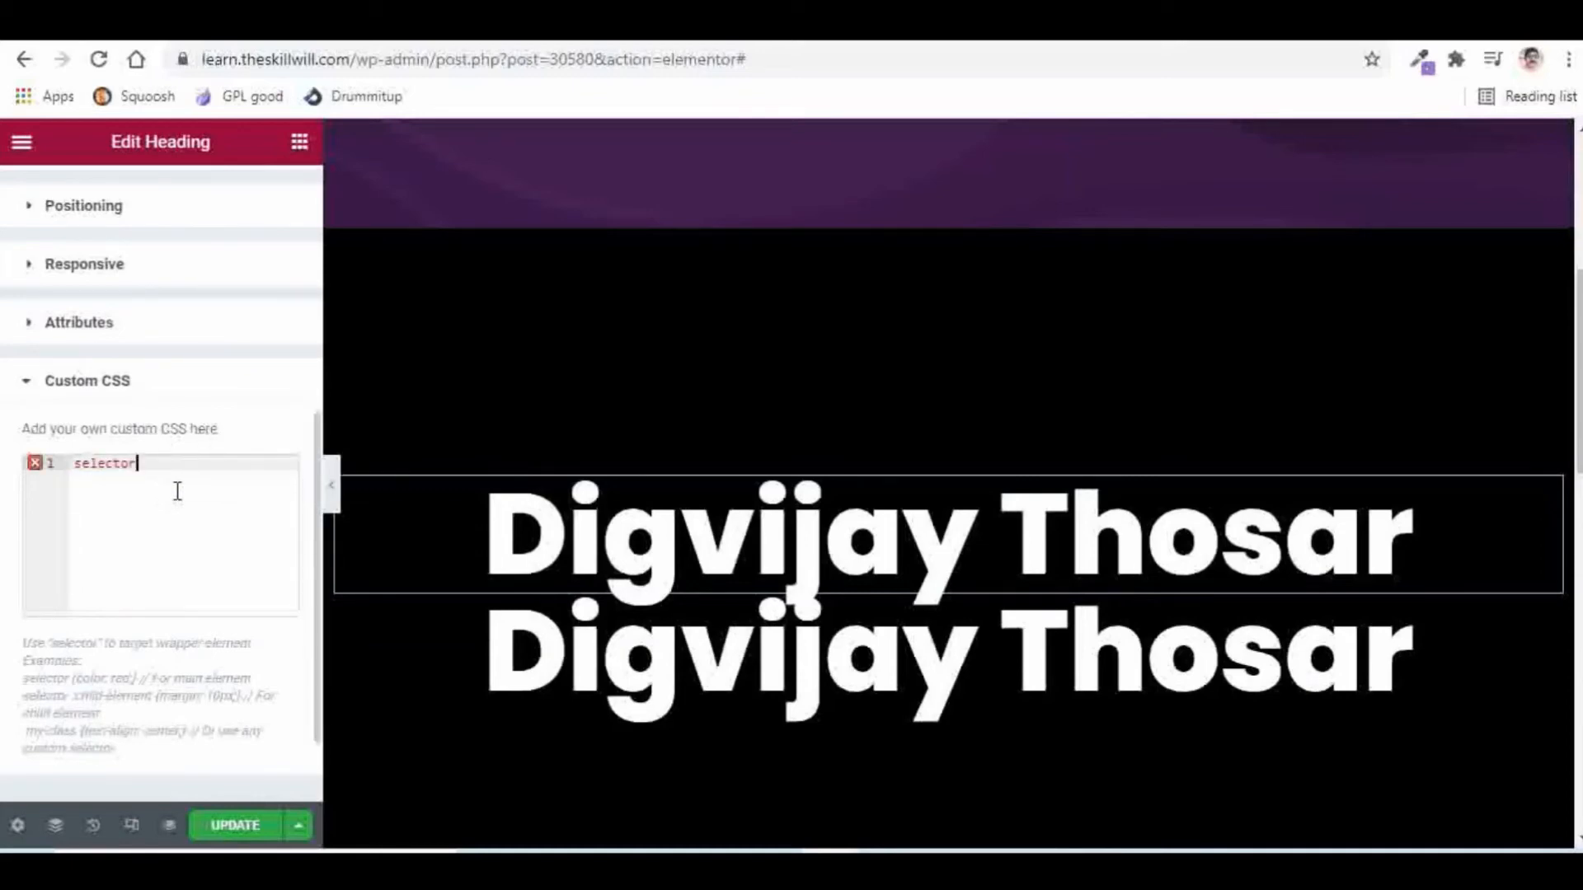
text({)
key(Return)
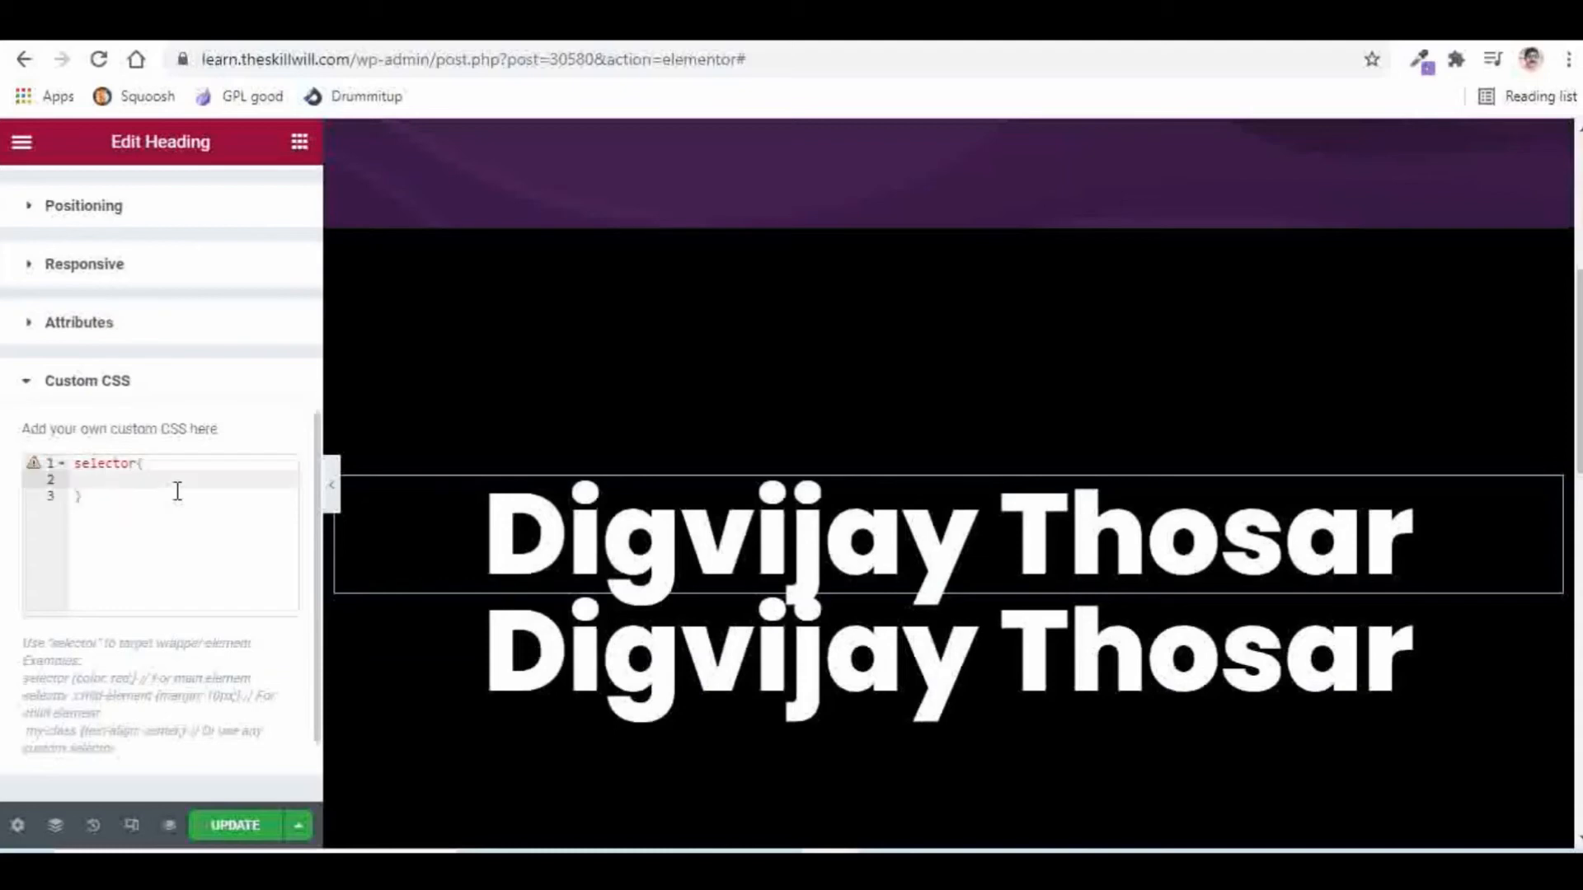
text(-webkit)
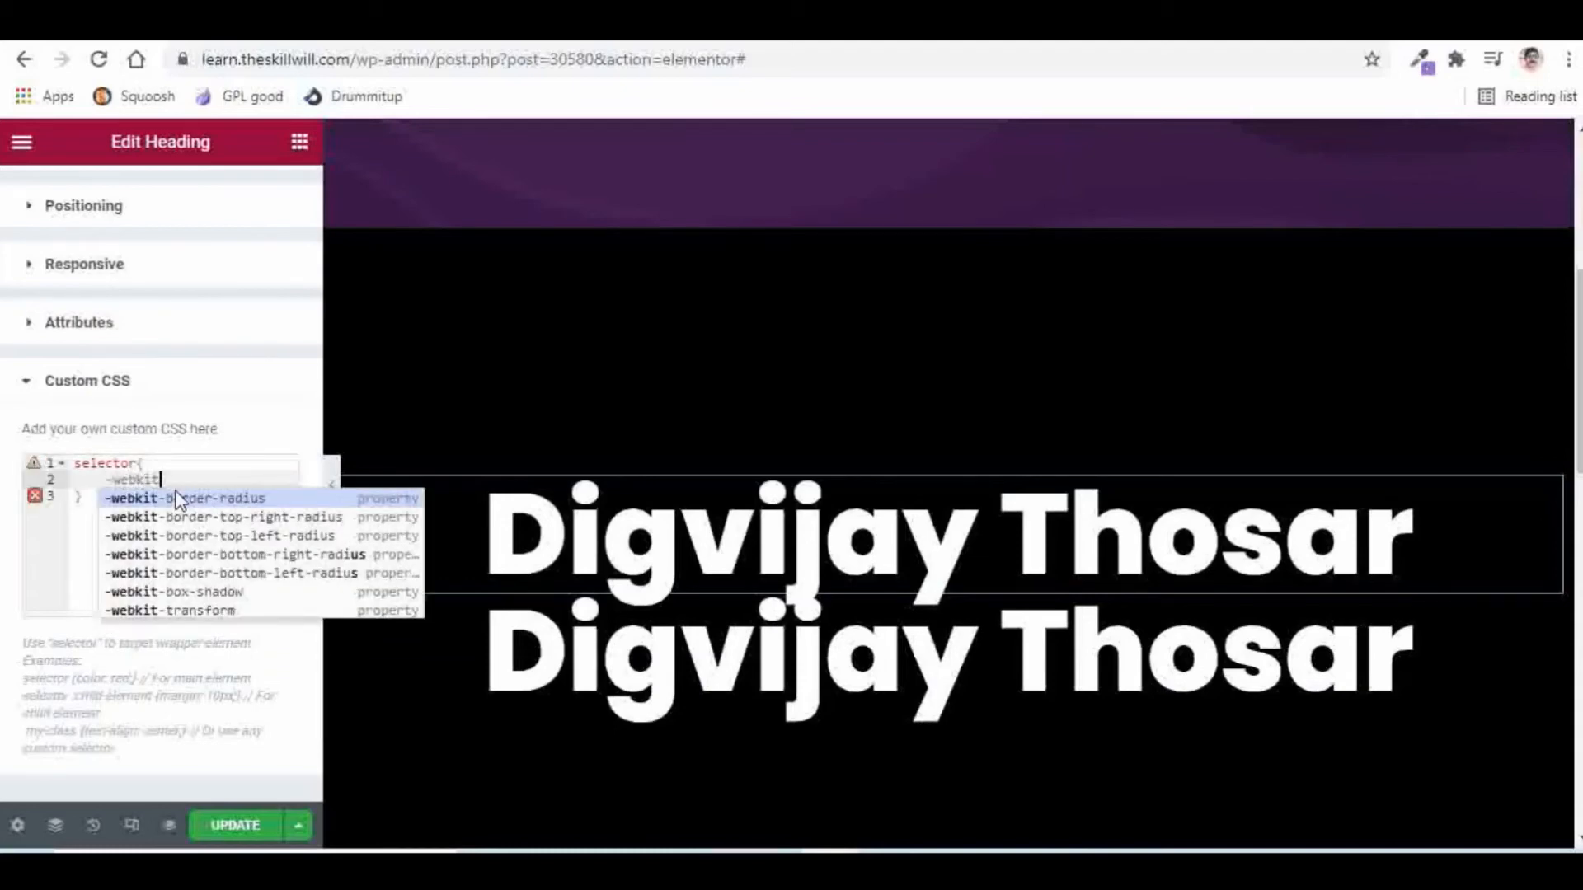
text(-text-s)
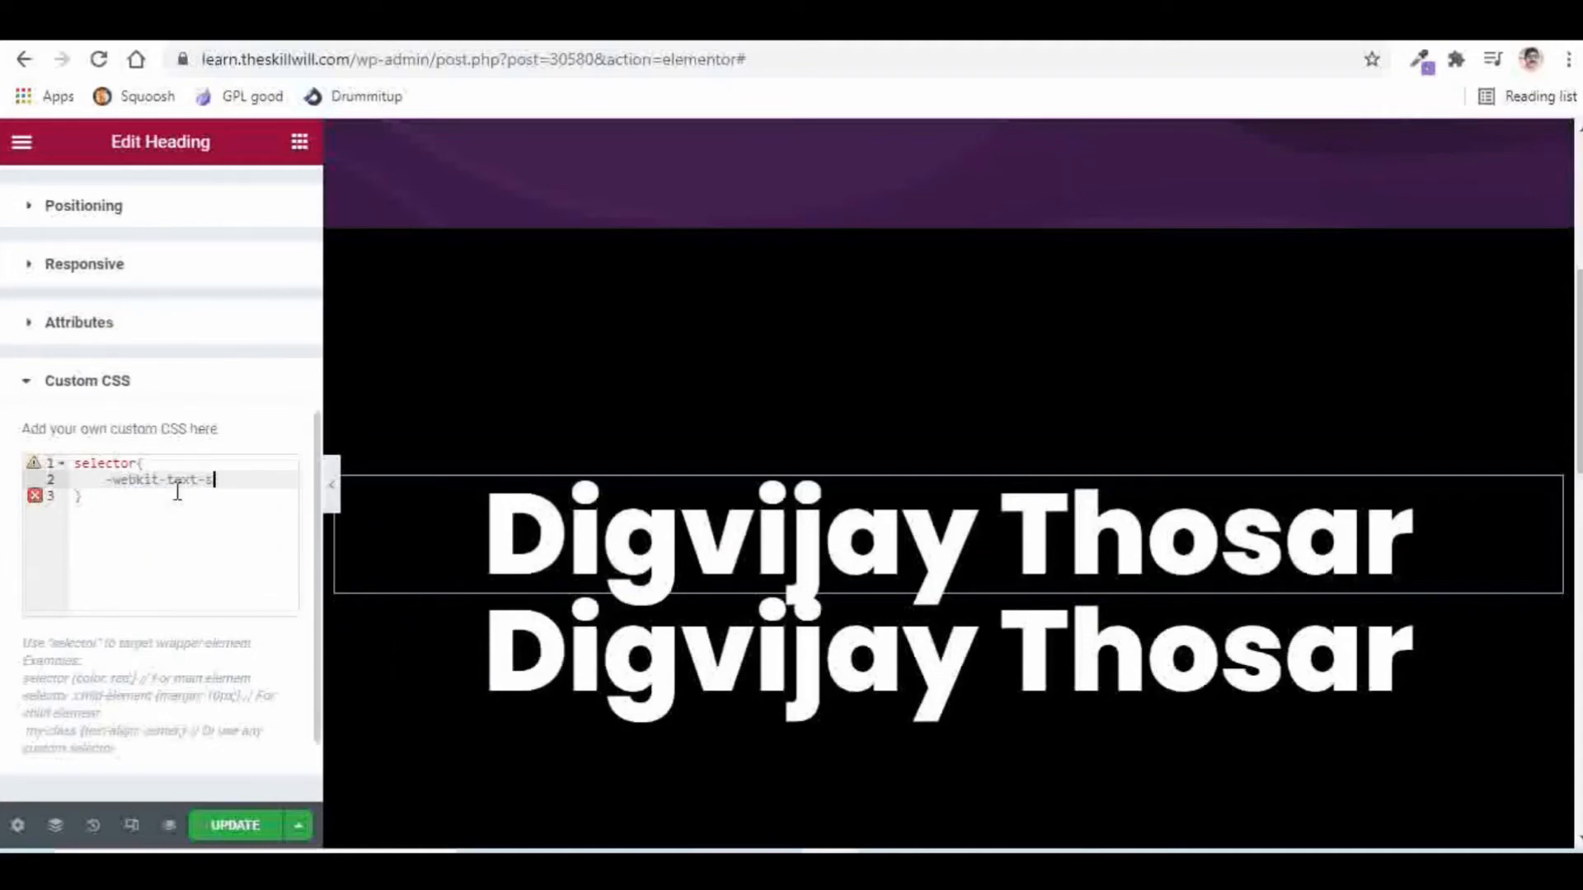
text(trok)
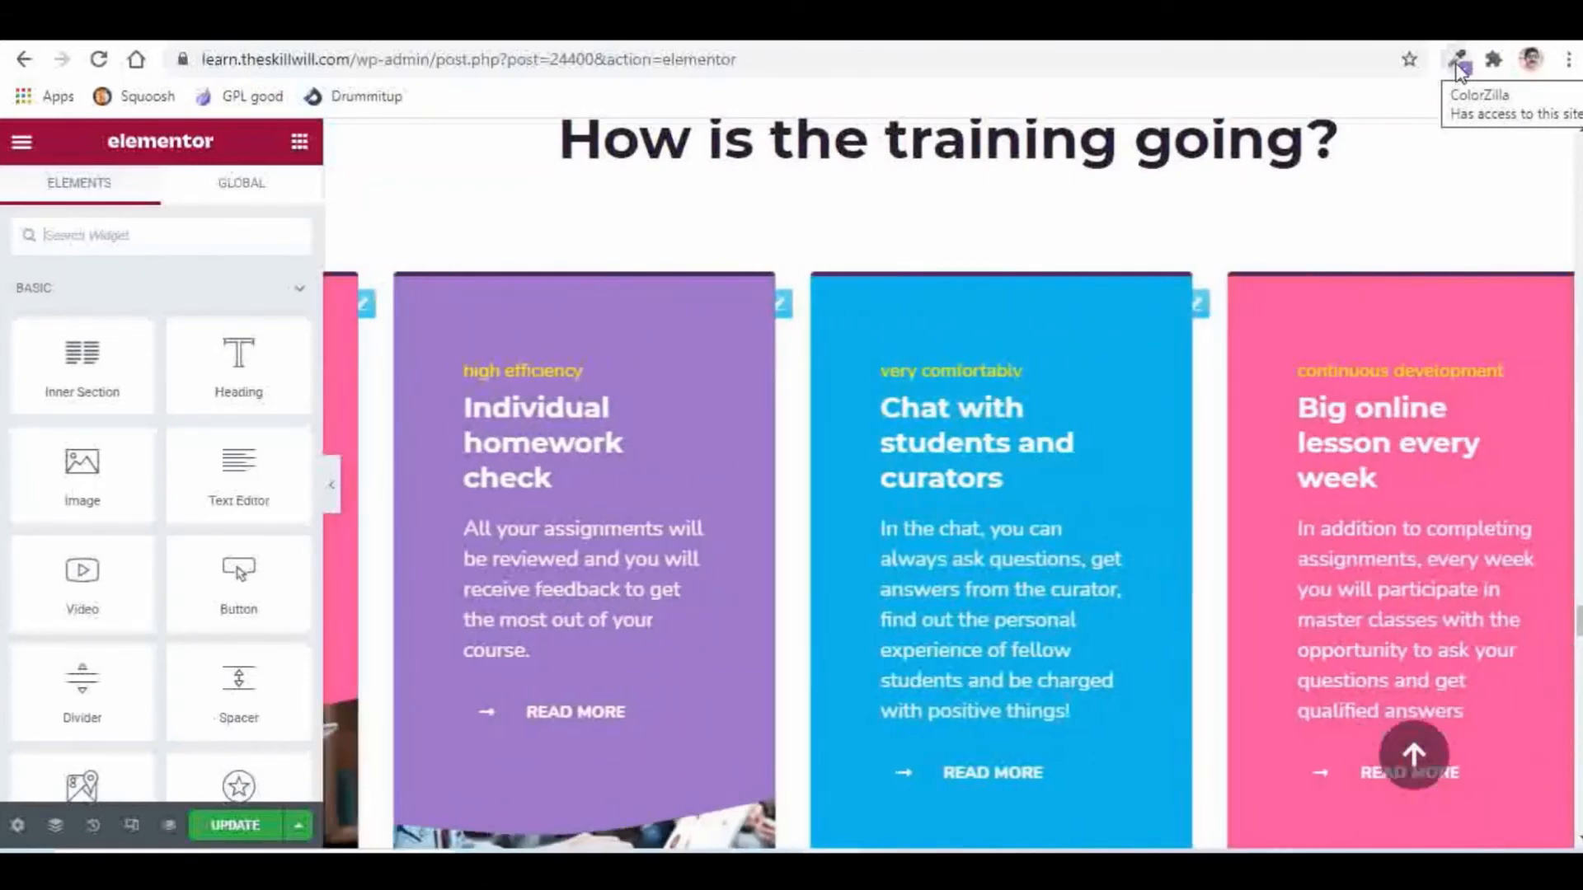
Step: Use ColorZilla to pick the pink card's colour, copying #FA4F9E
click(1458, 66)
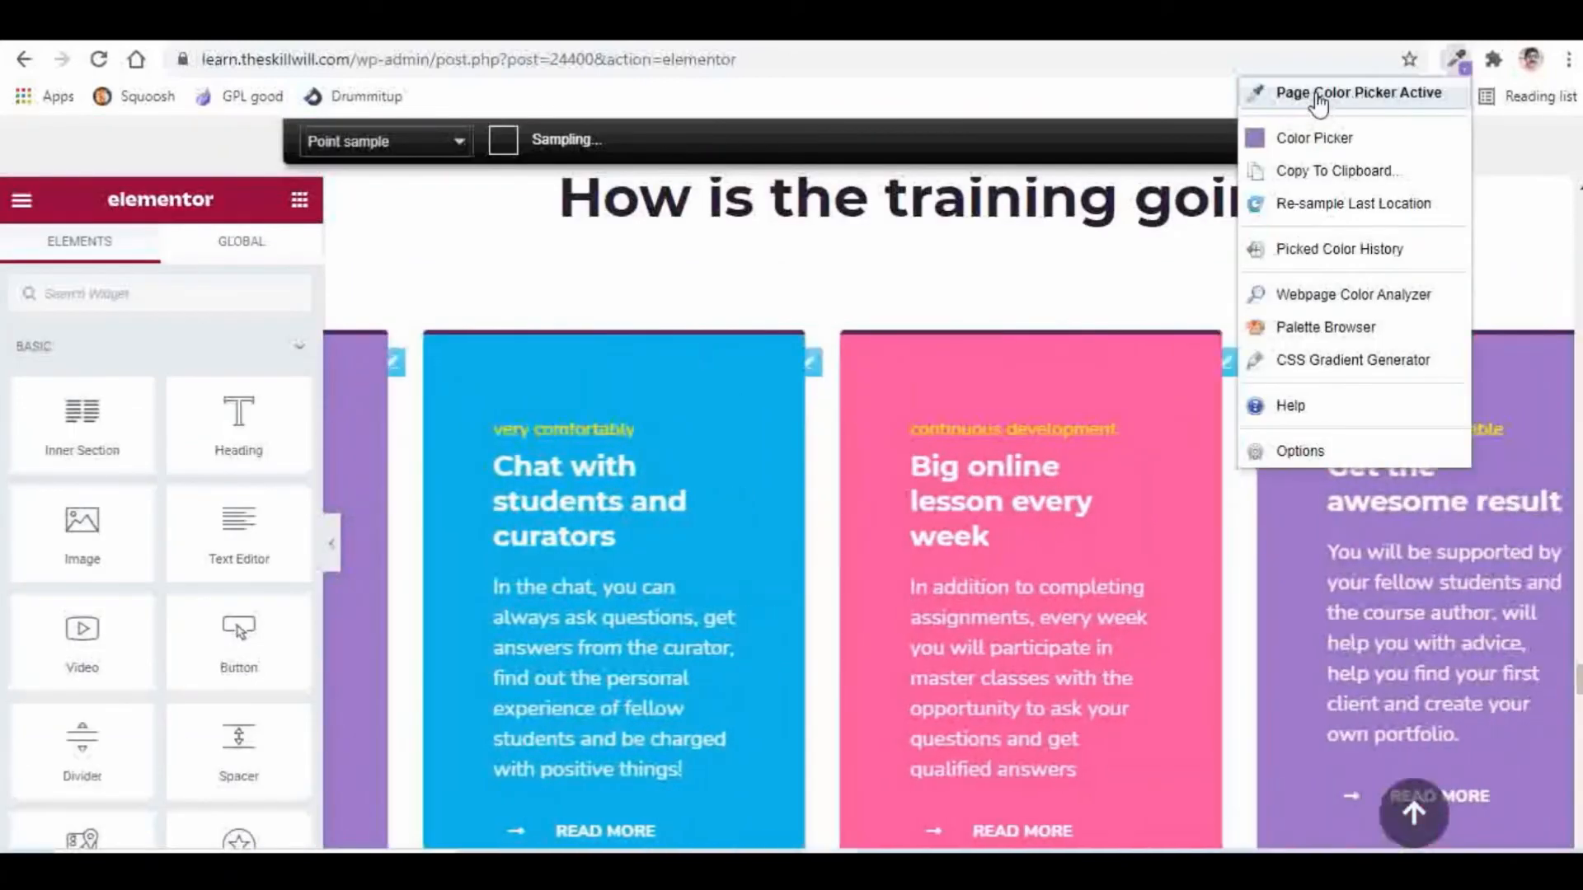
click(1319, 93)
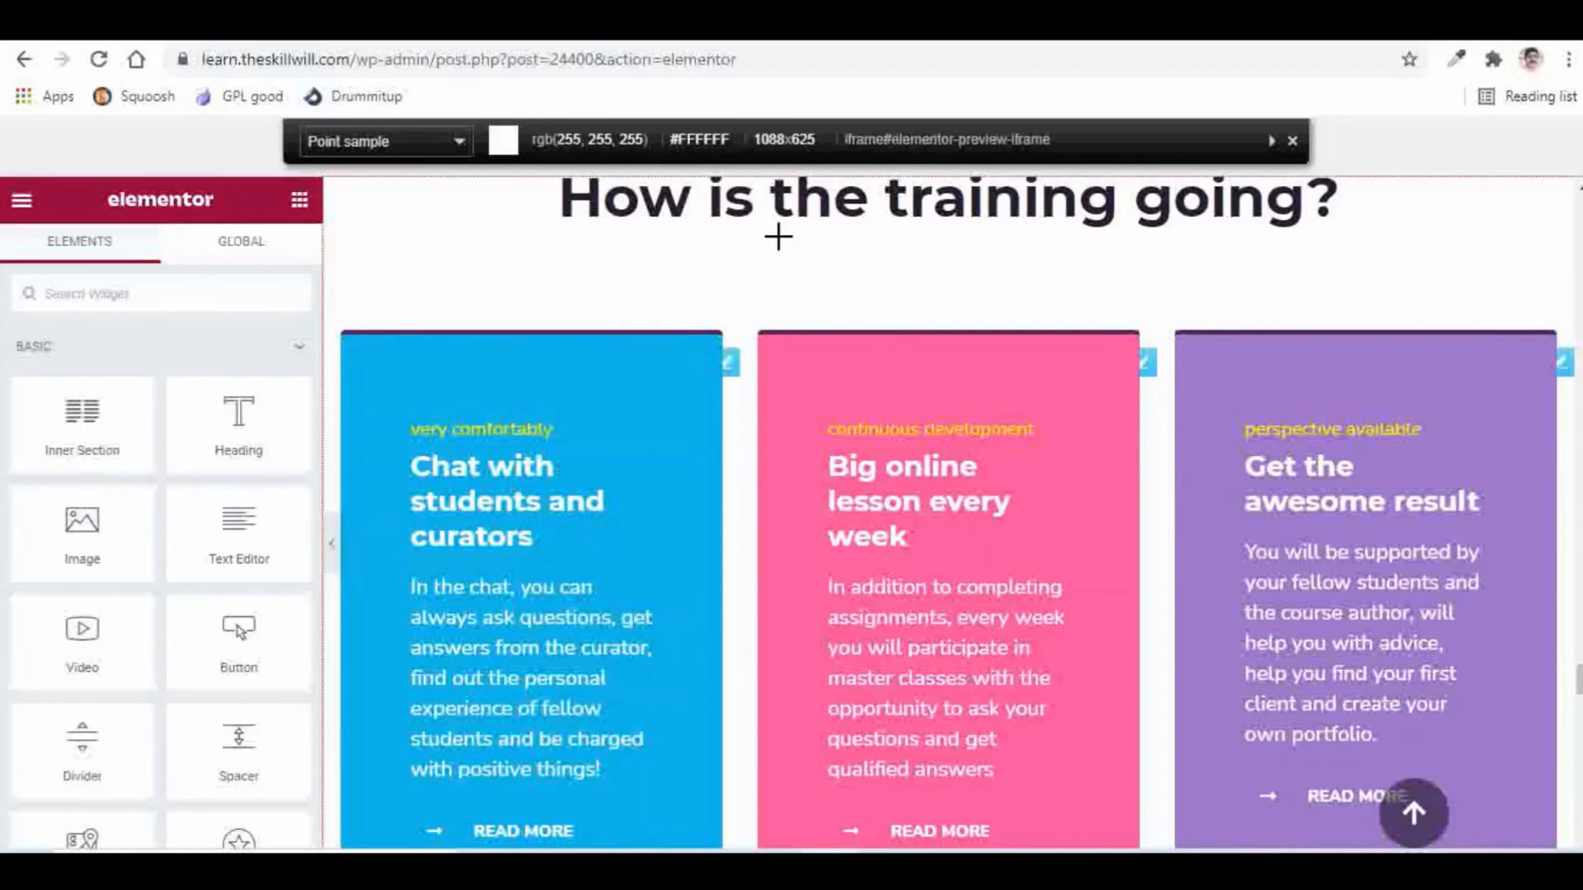
click(1000, 379)
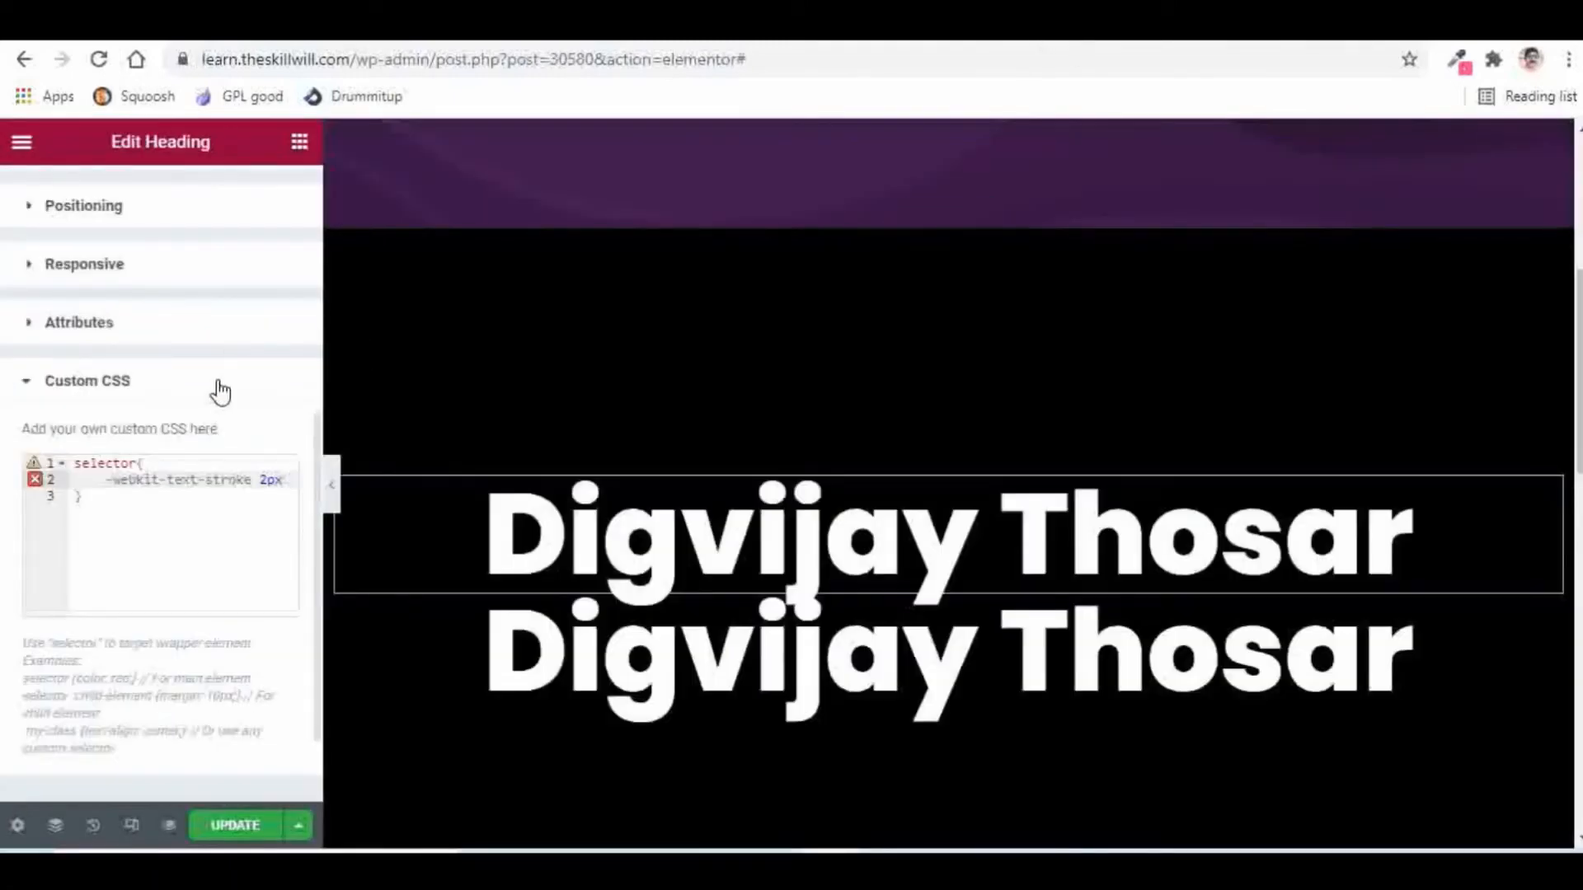
Step: Paste #FA4F9E into the stroke rule so it reads -webkit-text-stroke: 2px #FA4F9E
key(ctrl+v)
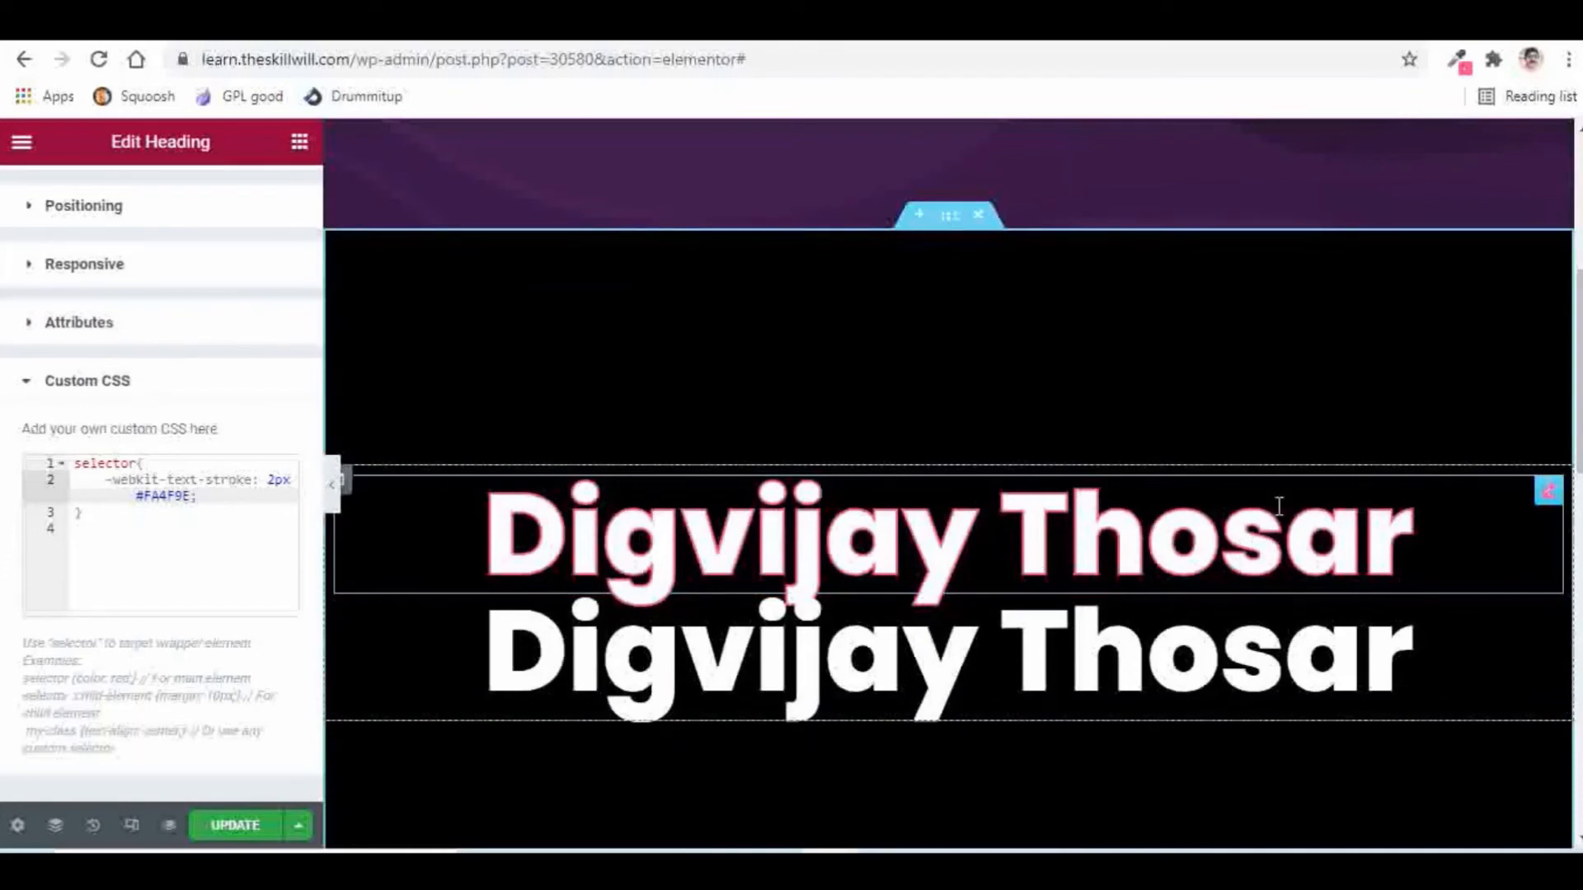
scroll(183, 318, up, 5)
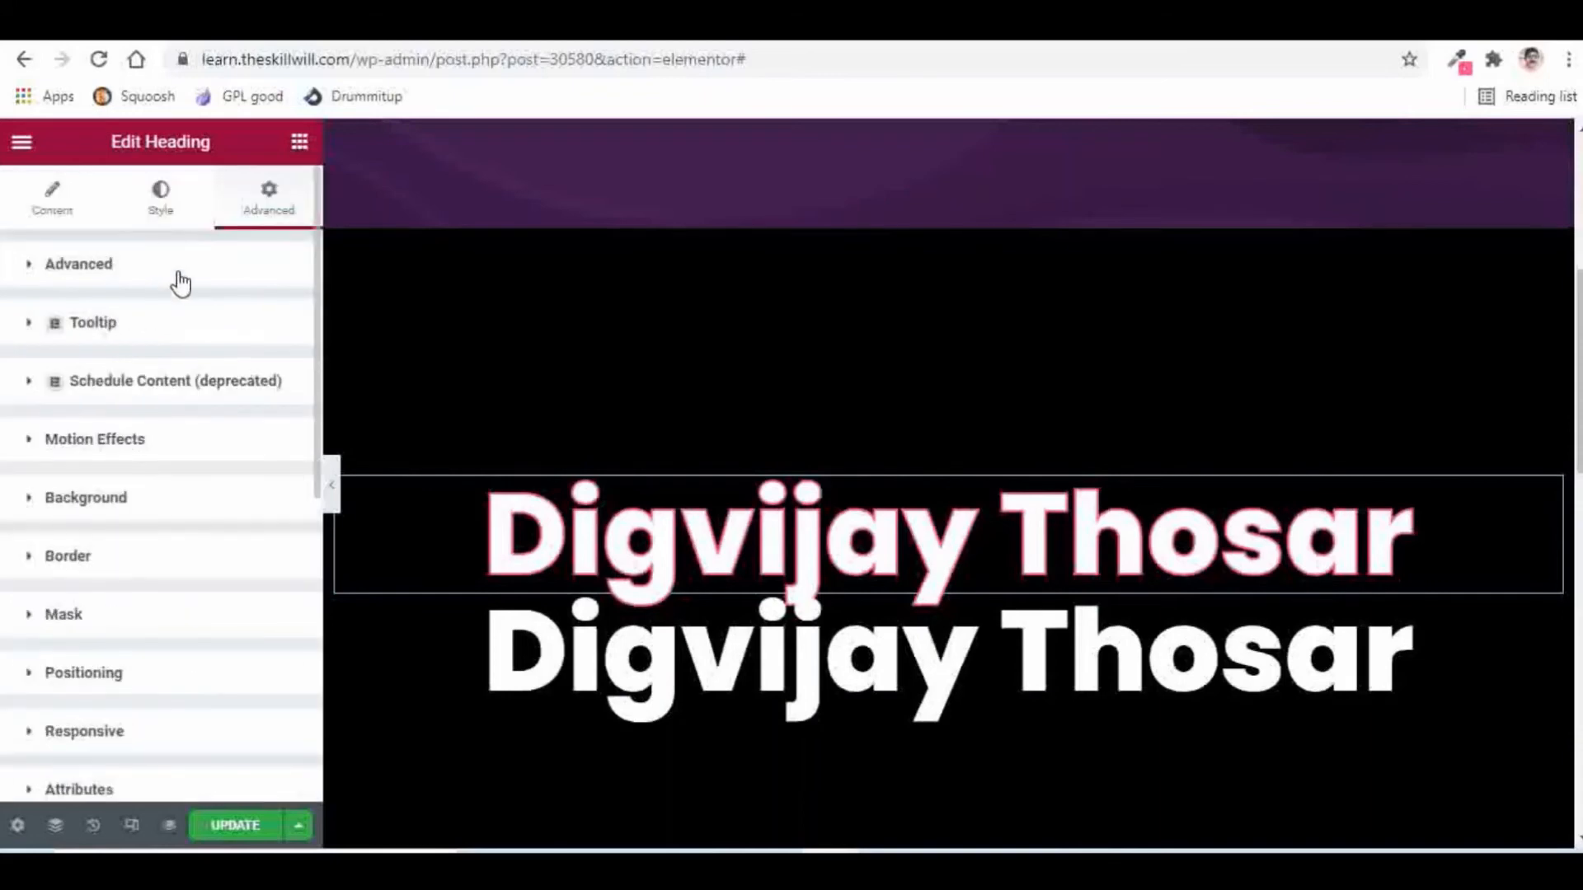
Step: Make the top heading's text colour fully transparent (#FFFFFF00)
click(161, 200)
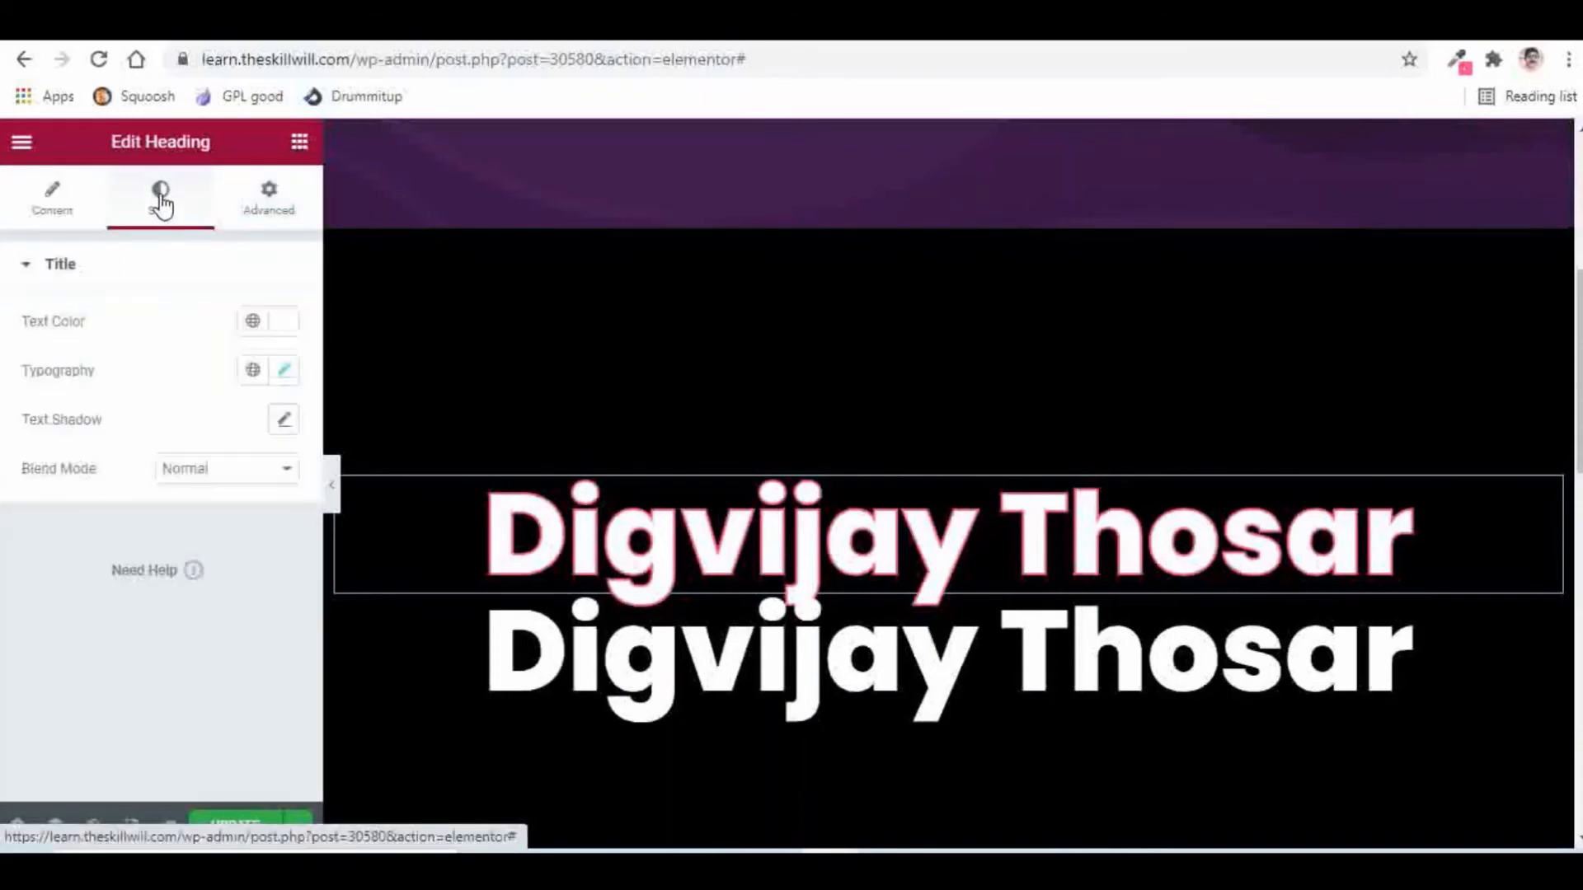
click(288, 329)
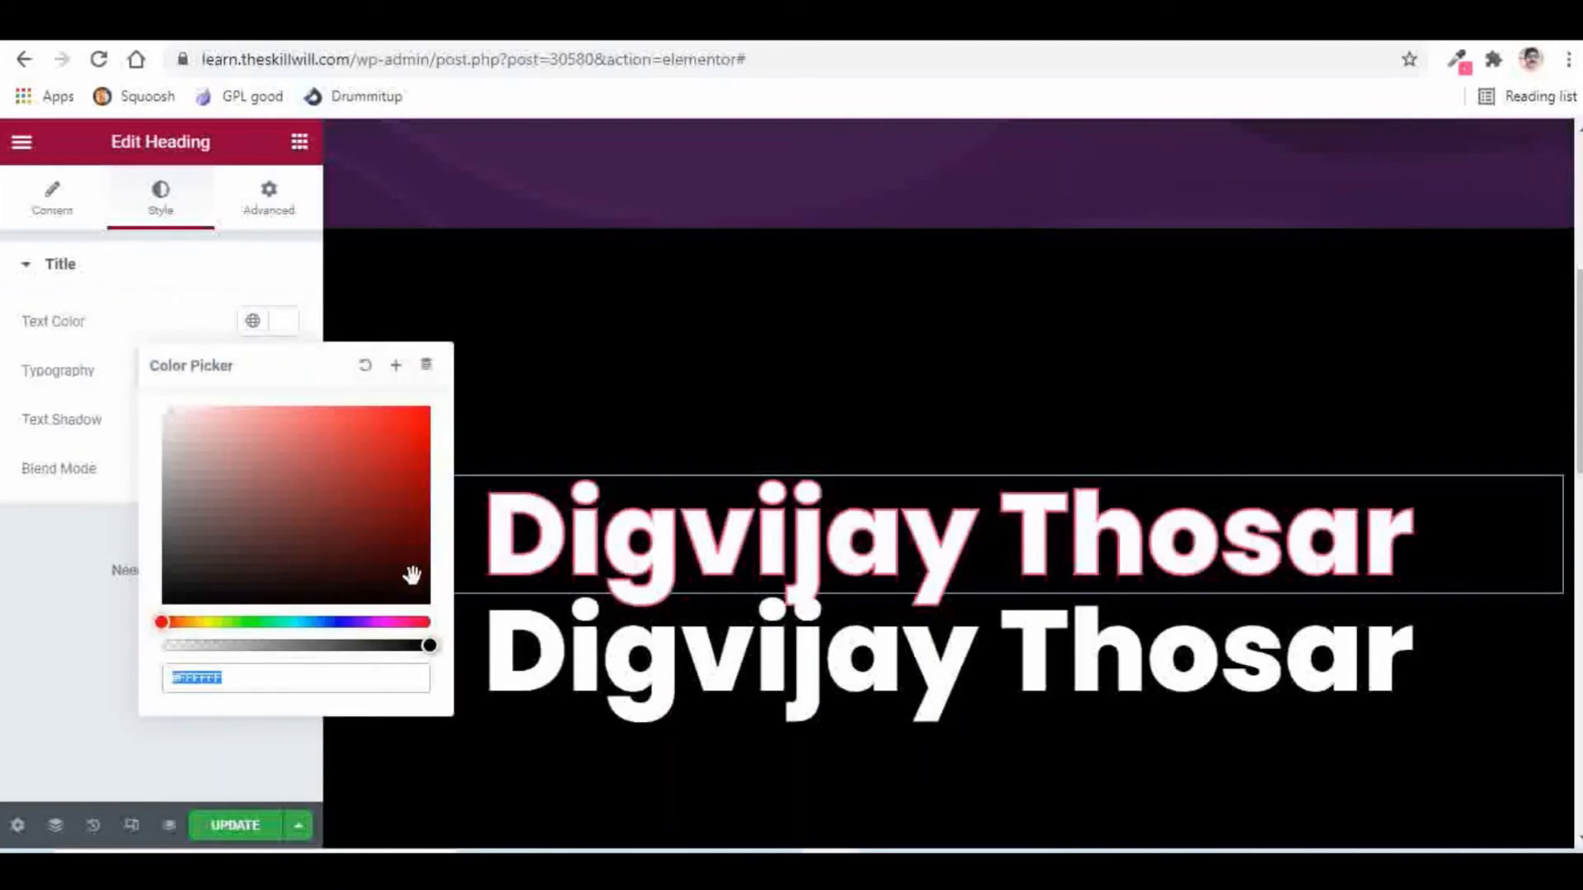
drag(430, 646, 136, 646)
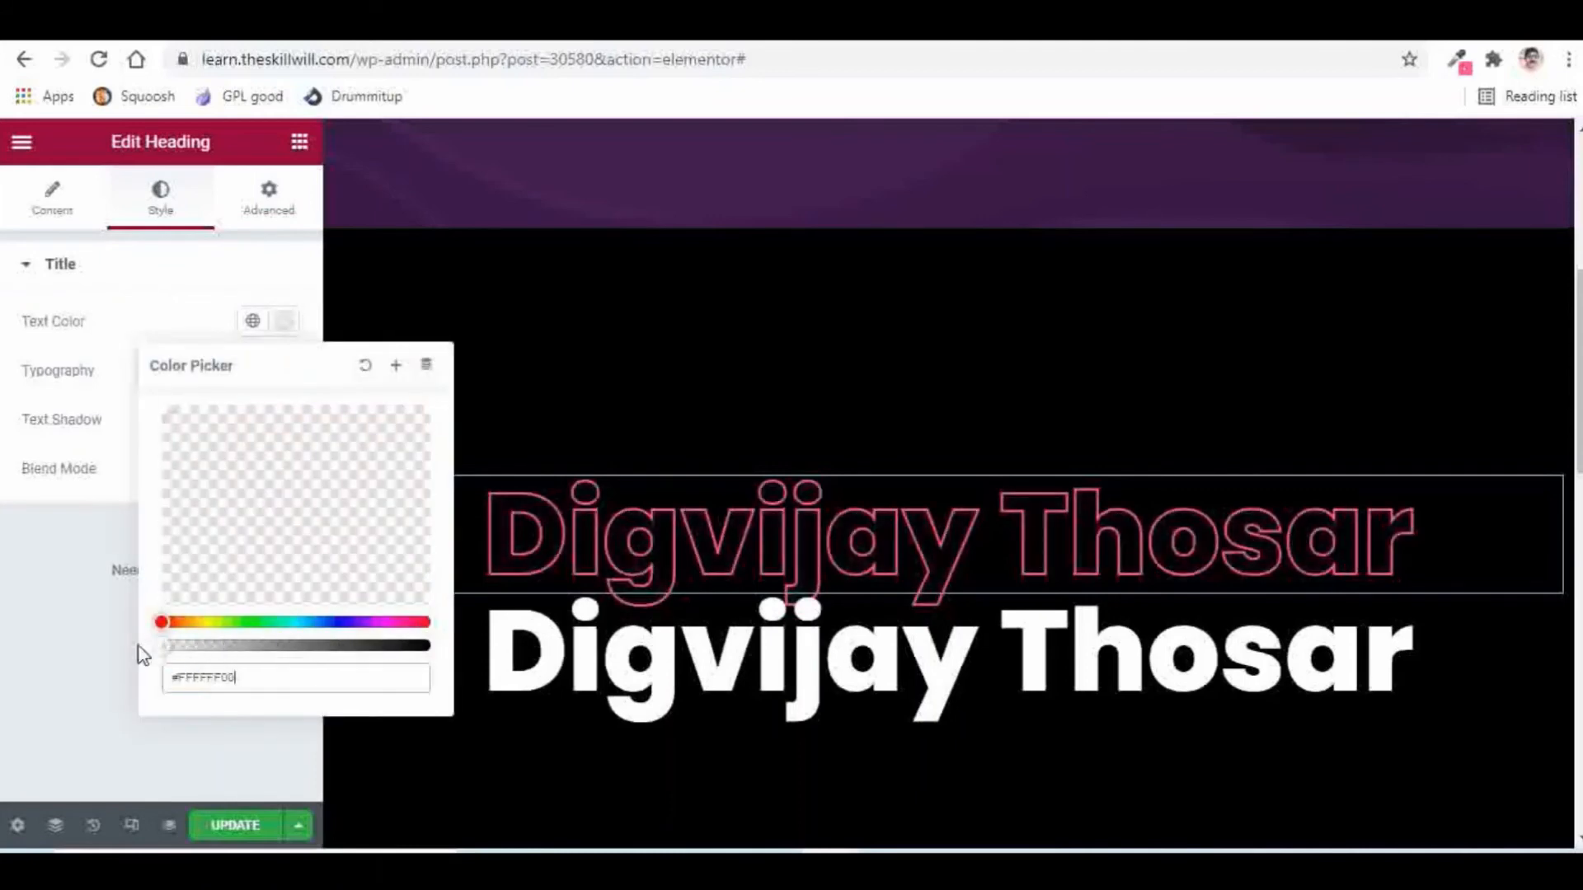
click(79, 581)
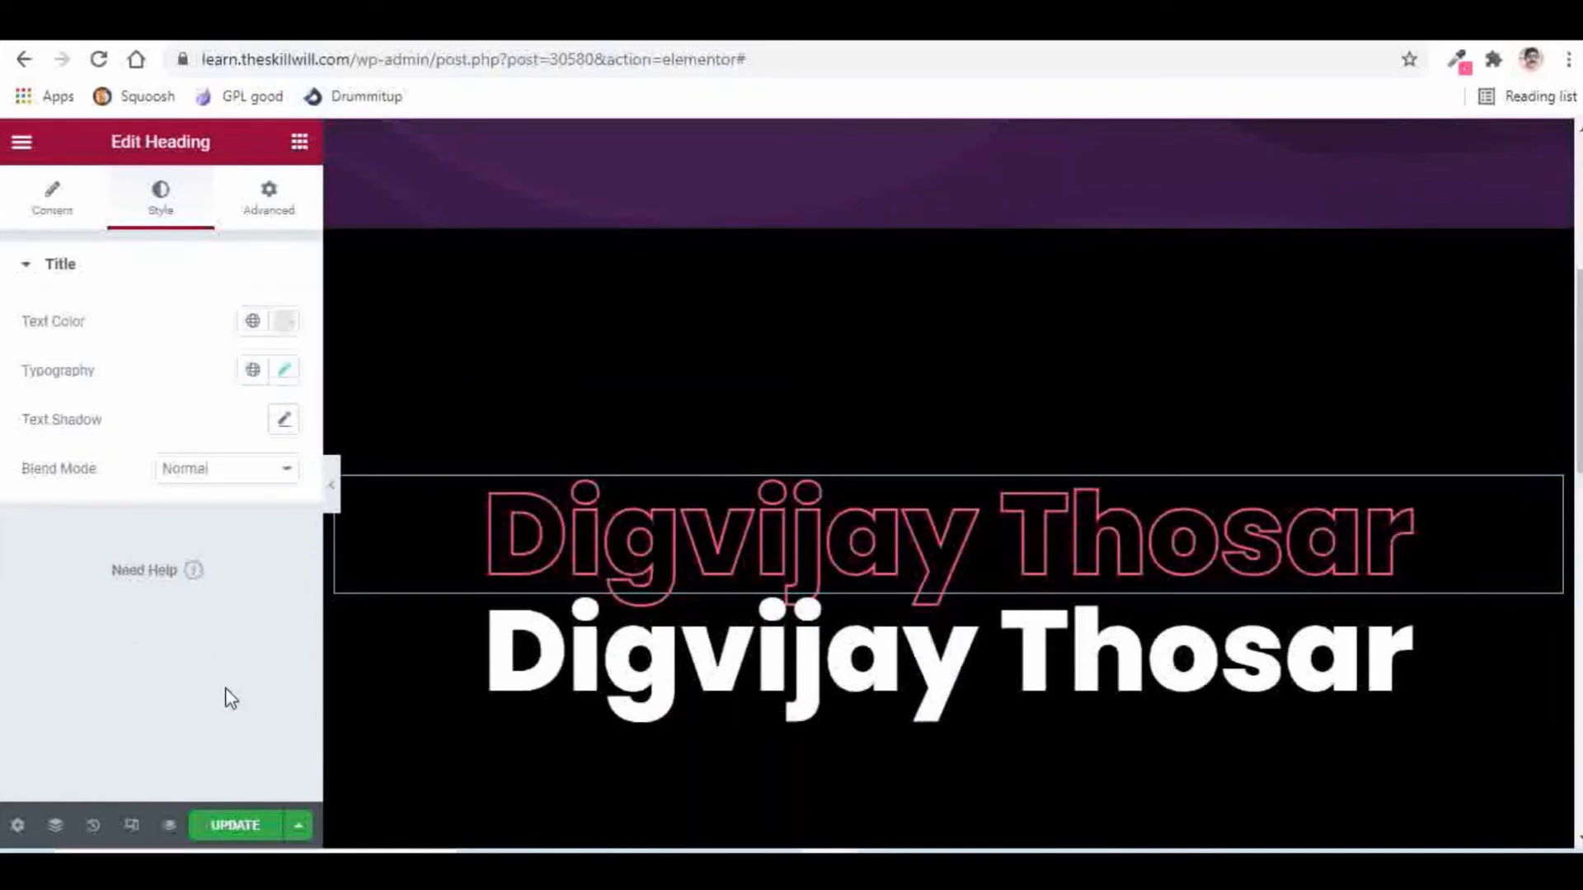
click(1420, 635)
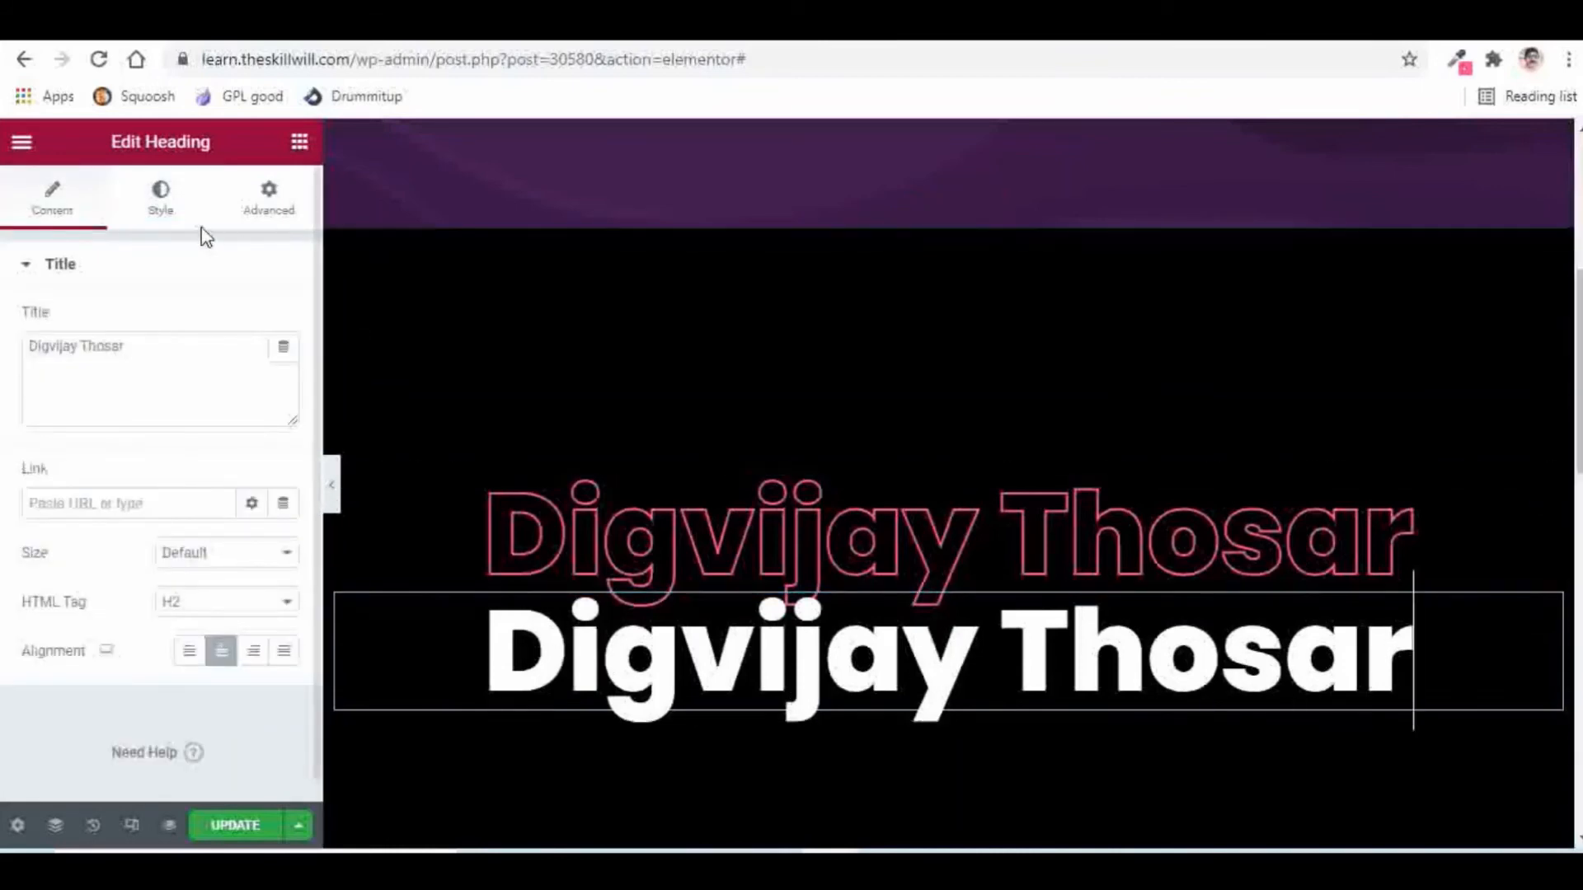
Step: Replace the lower heading's #FFFFFF text colour with pink #FA4F9E
click(161, 202)
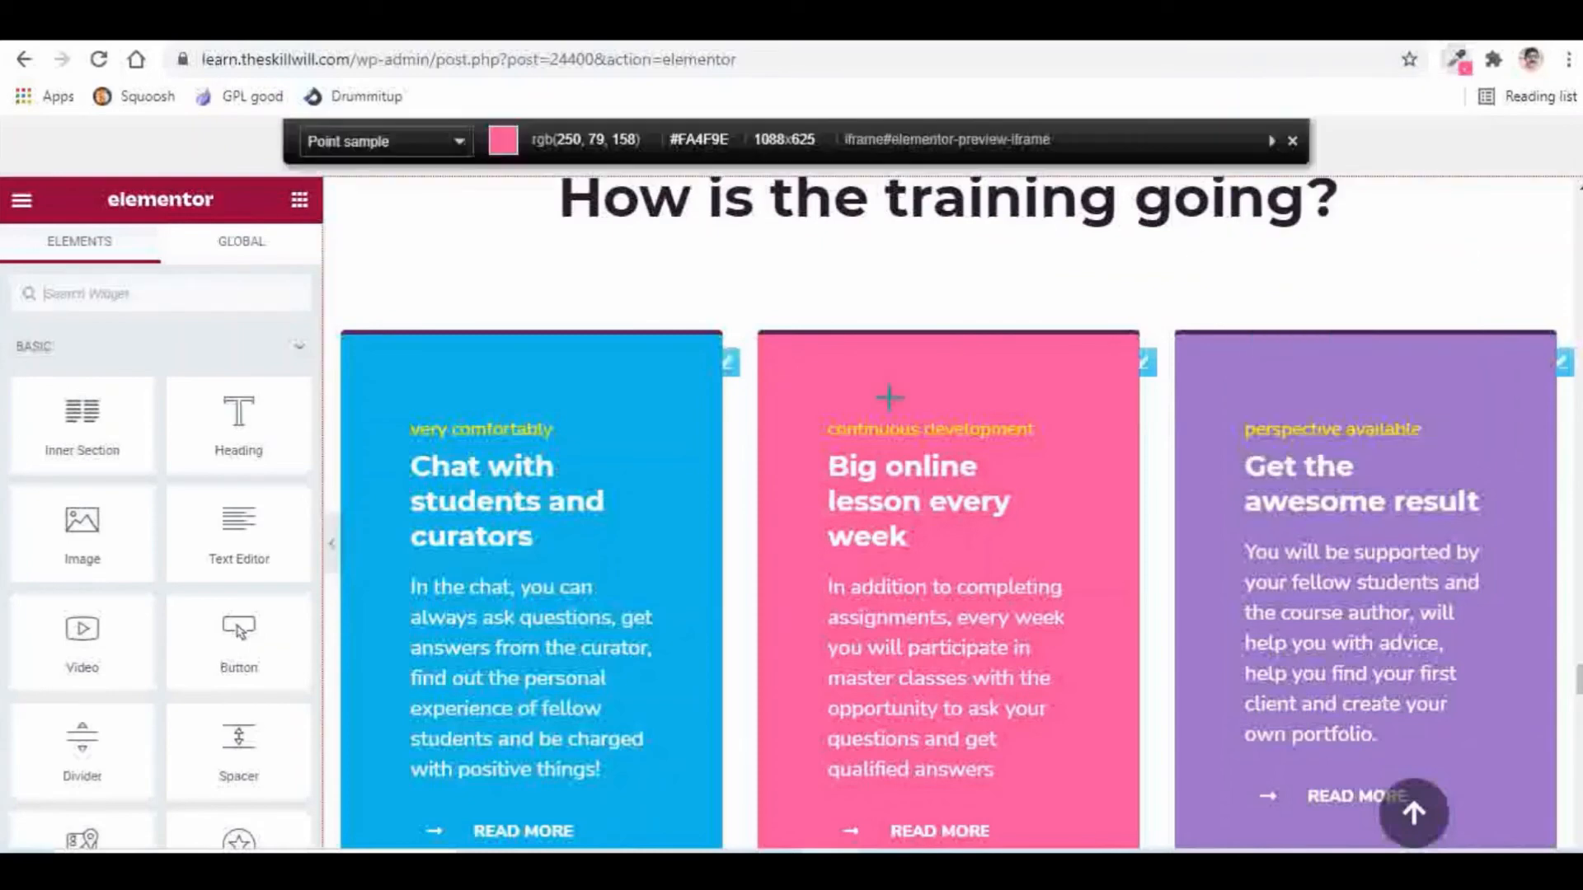
click(890, 398)
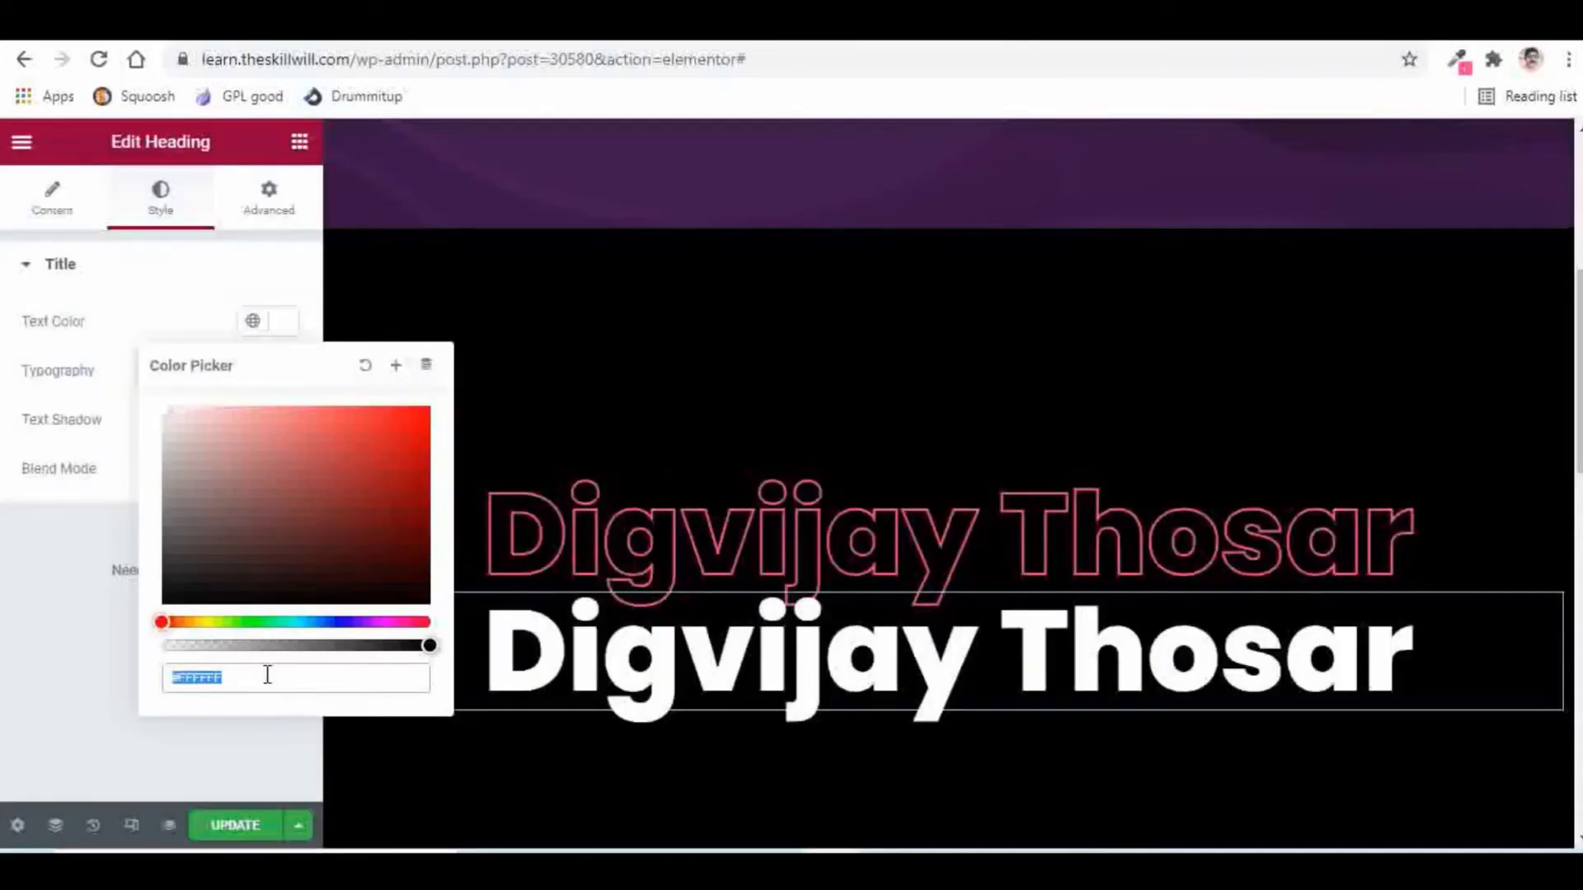
click(256, 681)
drag(256, 681, 129, 687)
key(ctrl+v)
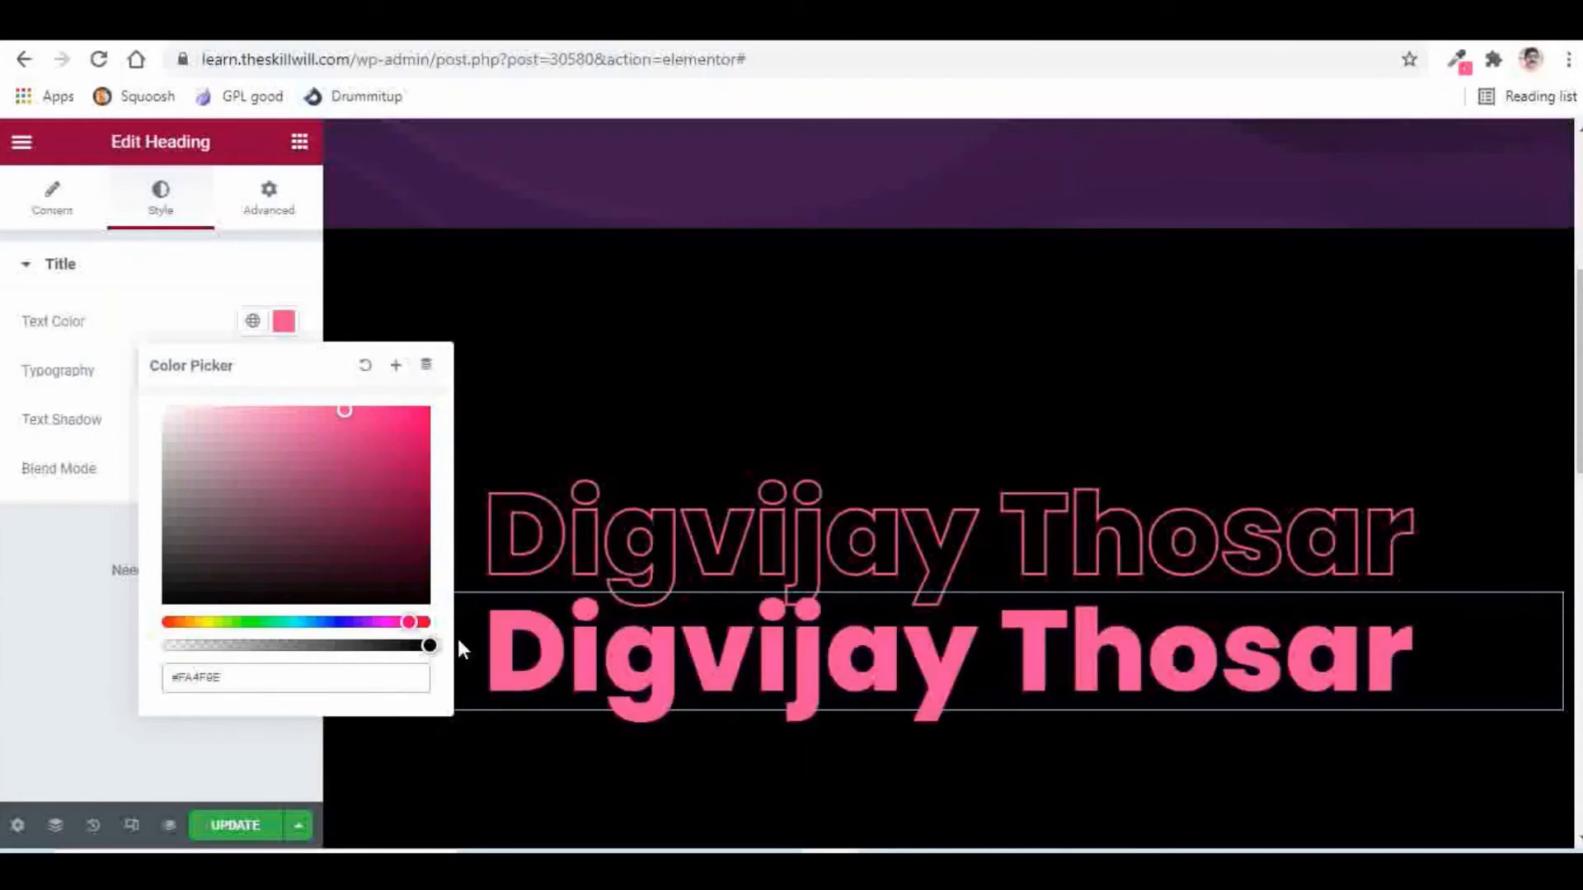
click(82, 604)
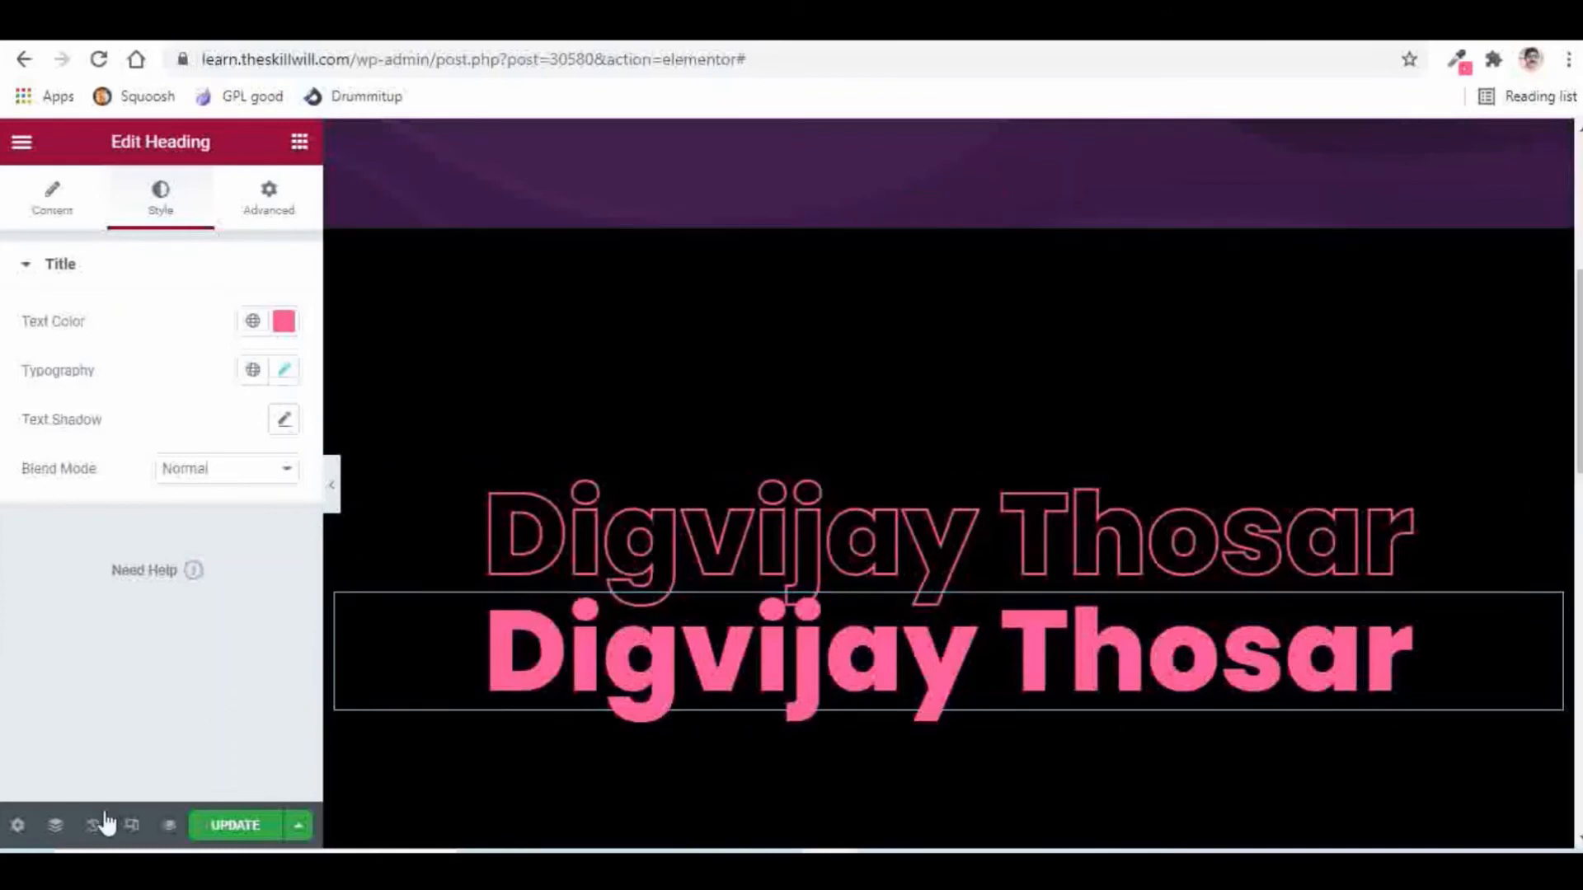
Step: Set the outlined heading's Position to Absolute
click(56, 827)
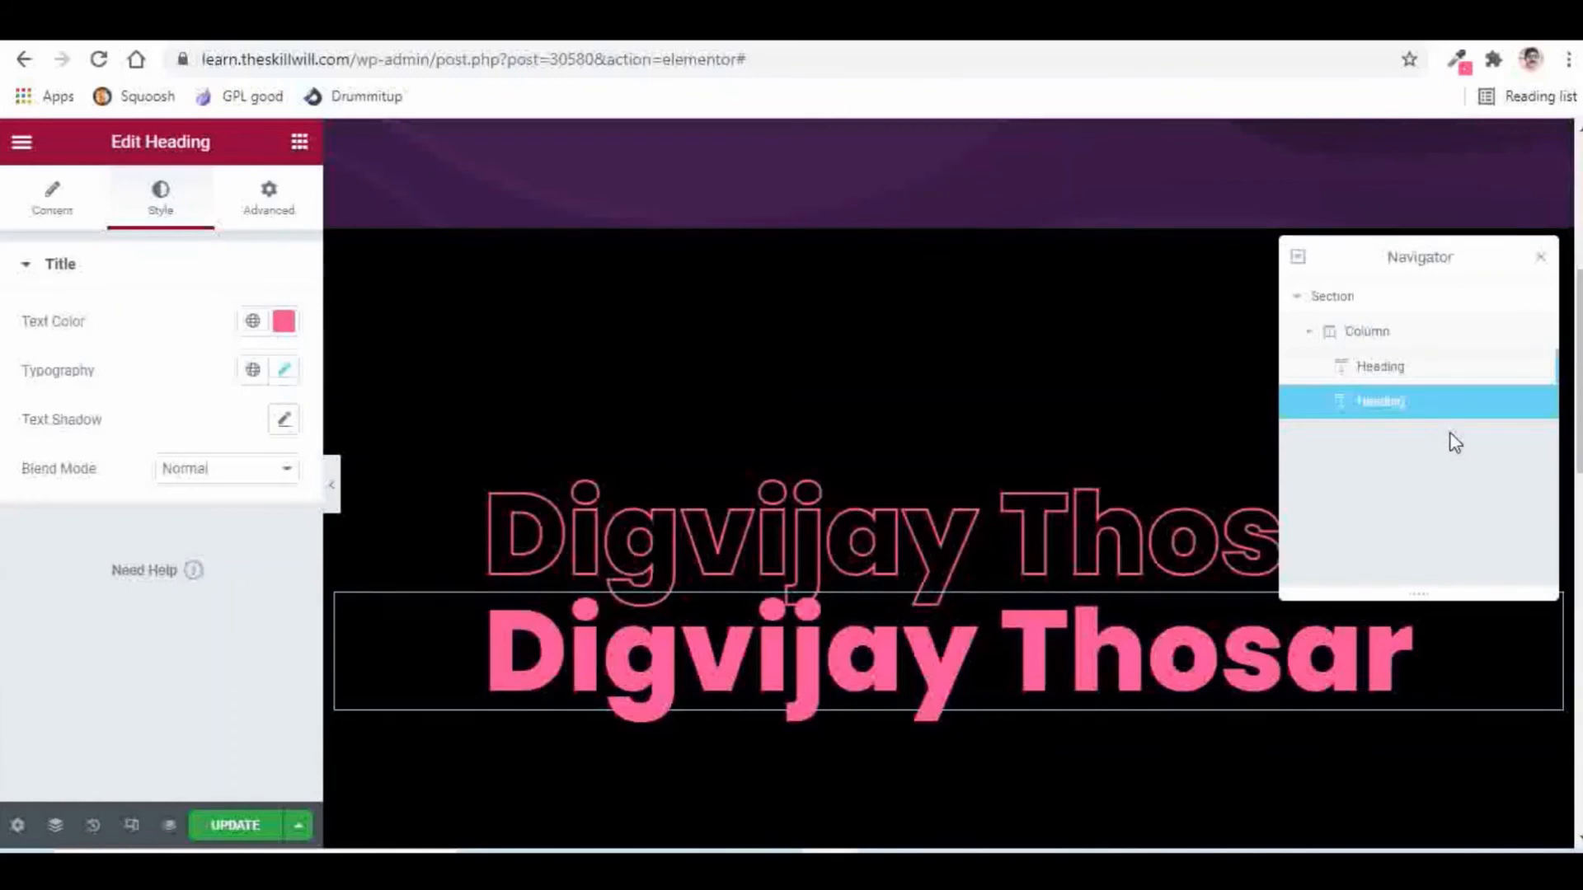
click(1379, 377)
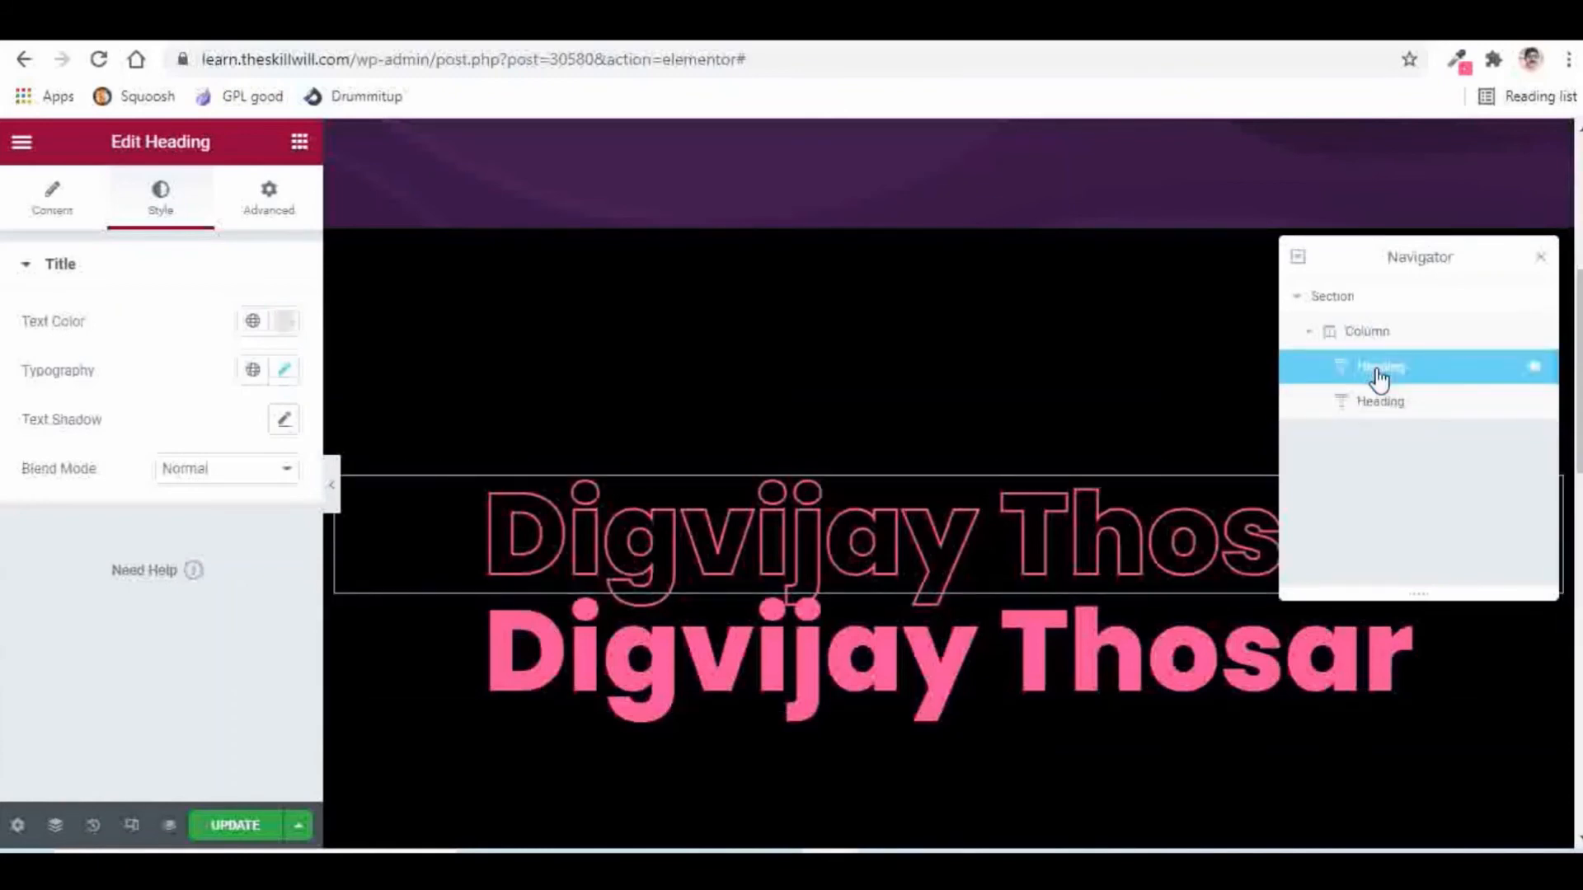
click(265, 204)
scroll(161, 462, down, 6)
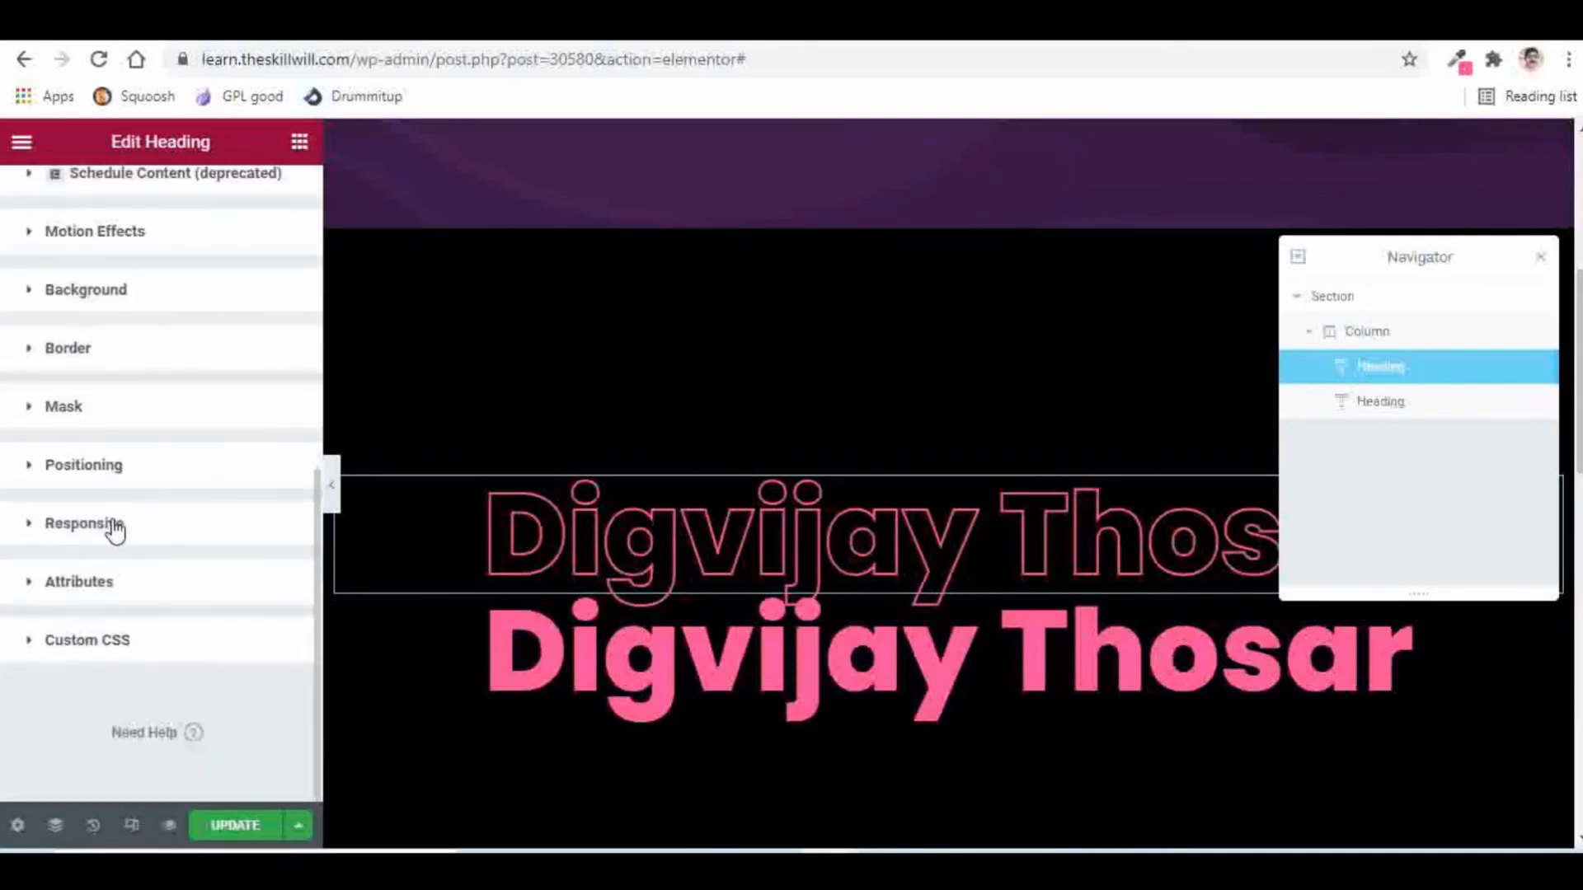
click(85, 464)
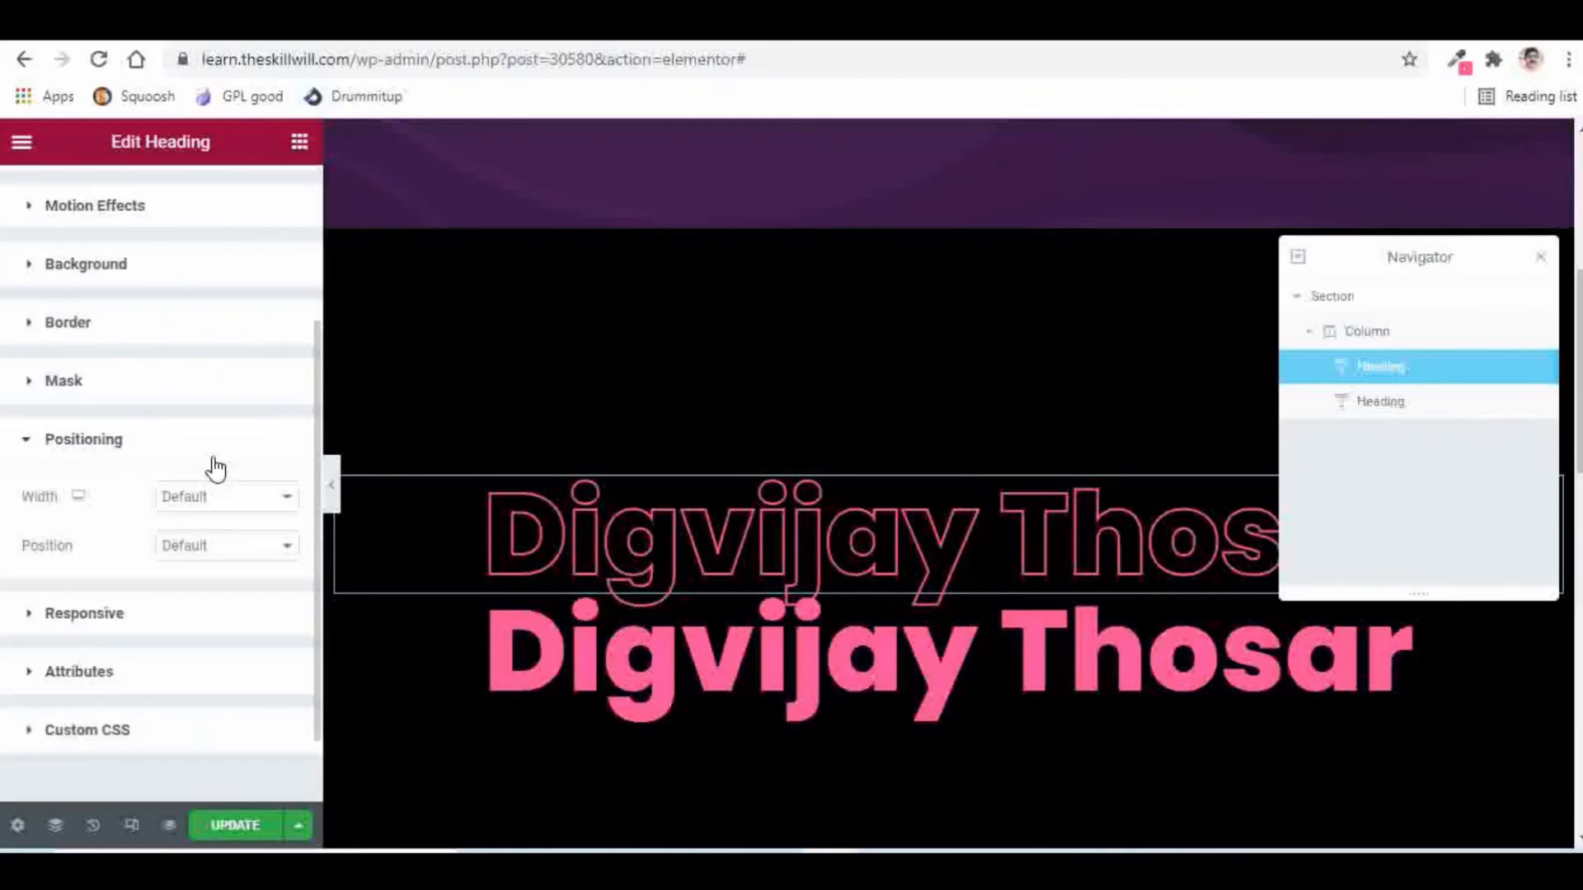
click(212, 559)
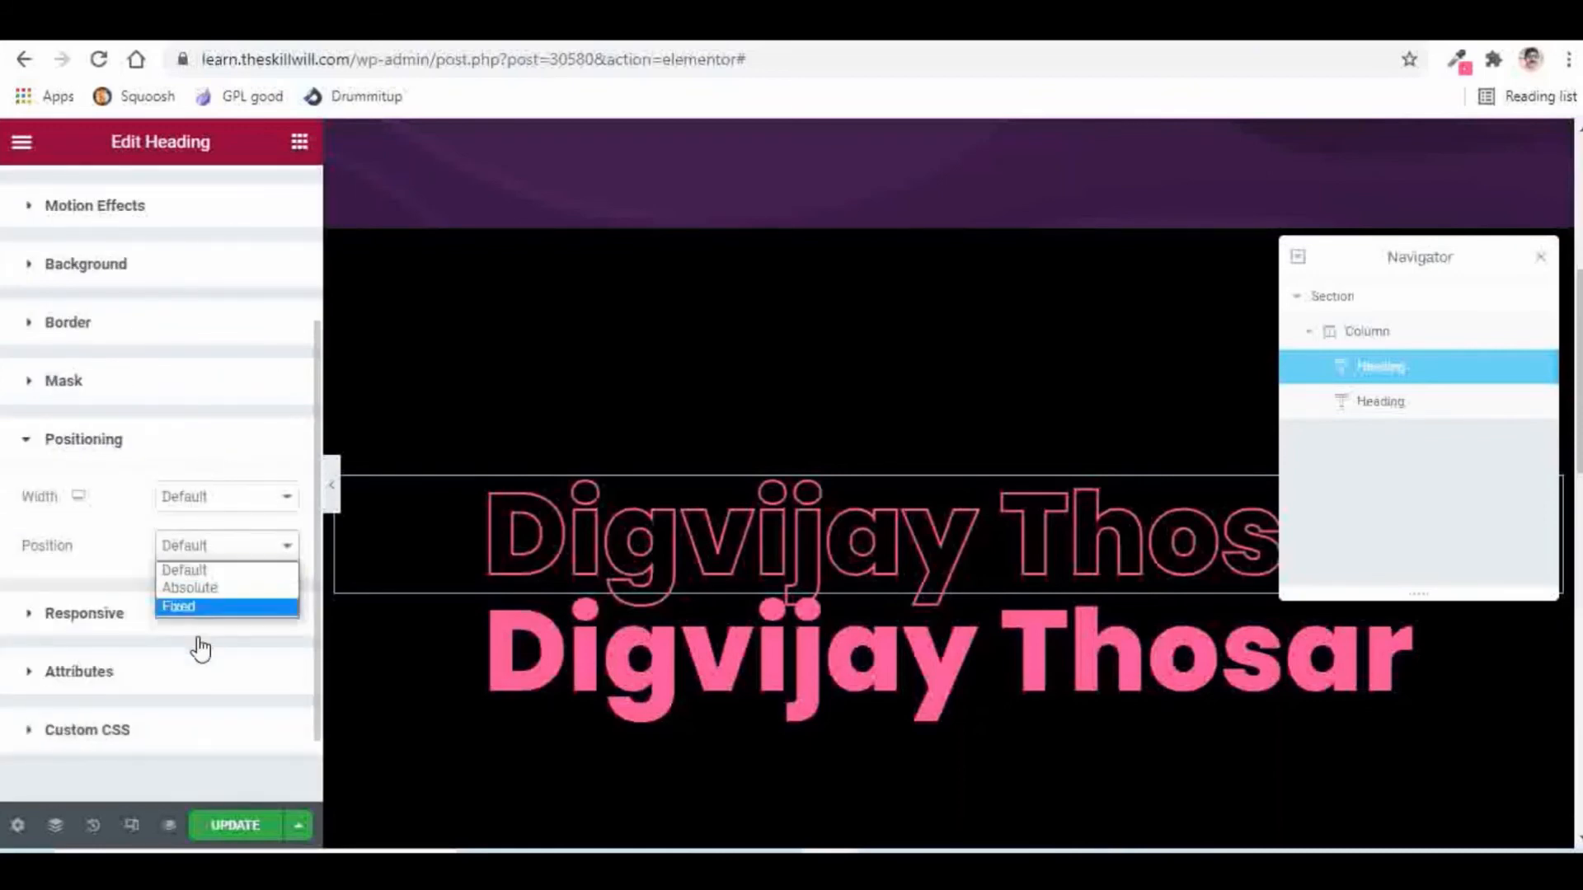
click(201, 591)
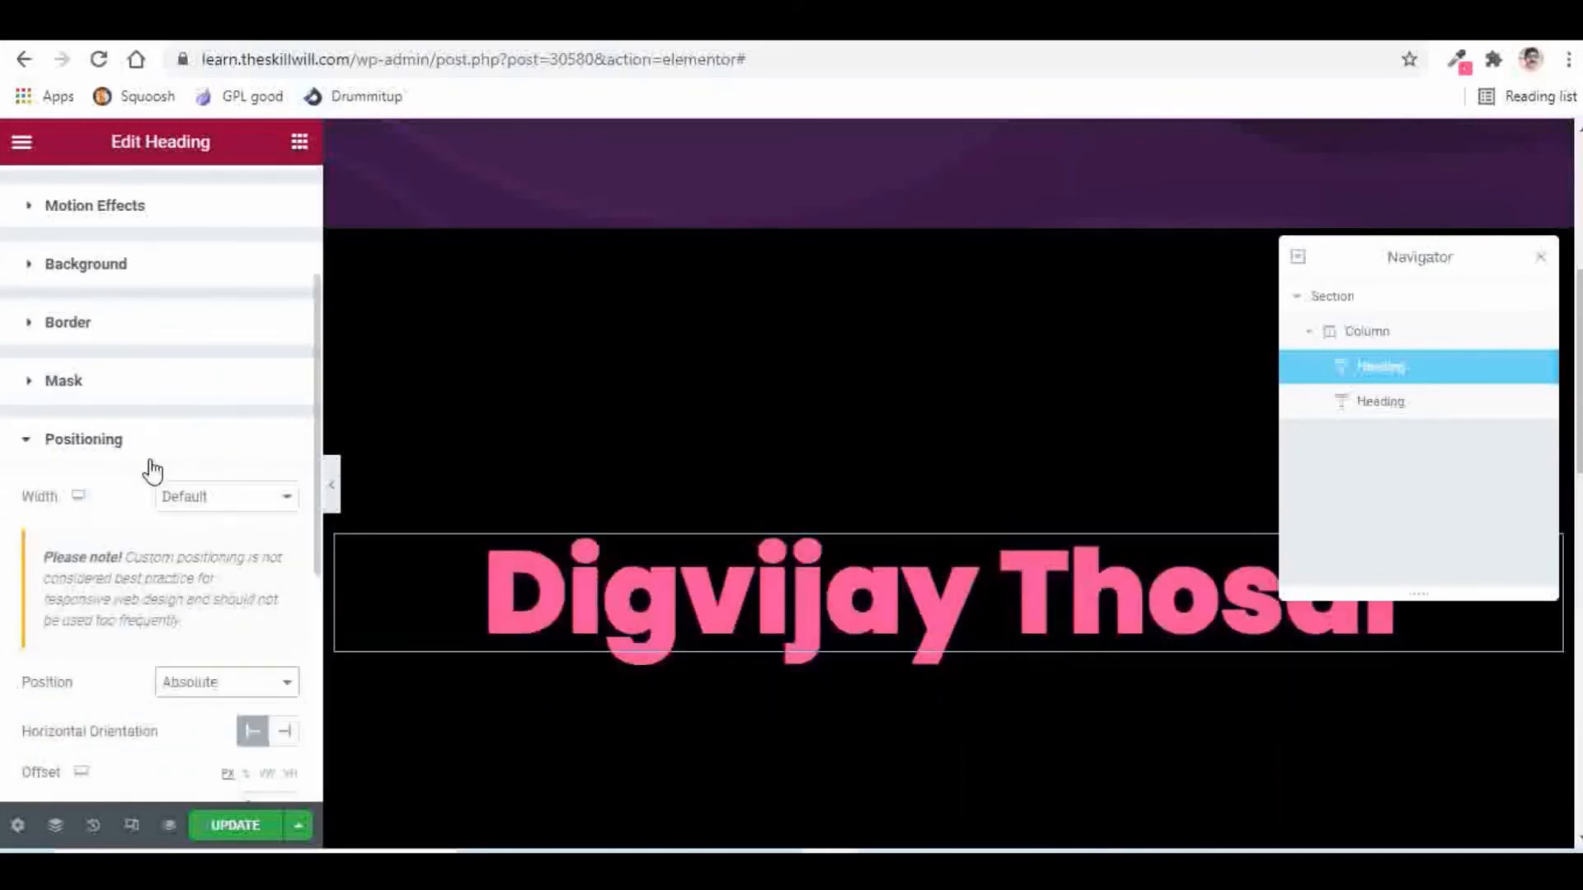
Step: Set the filled pink heading's Position to Absolute as well
click(1401, 413)
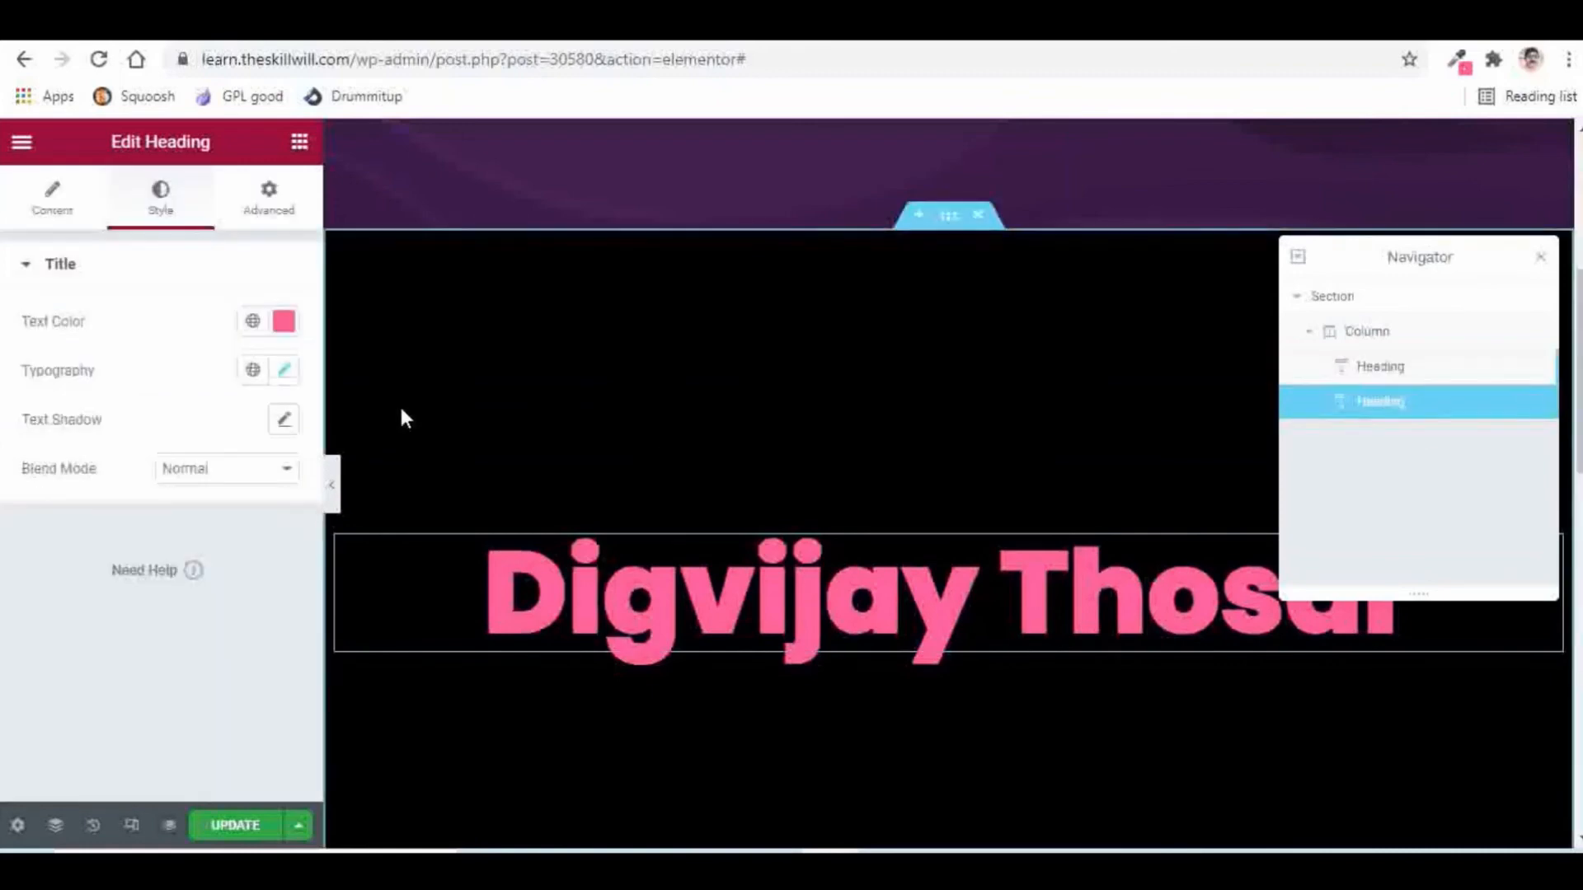
click(269, 198)
scroll(175, 399, down, 1)
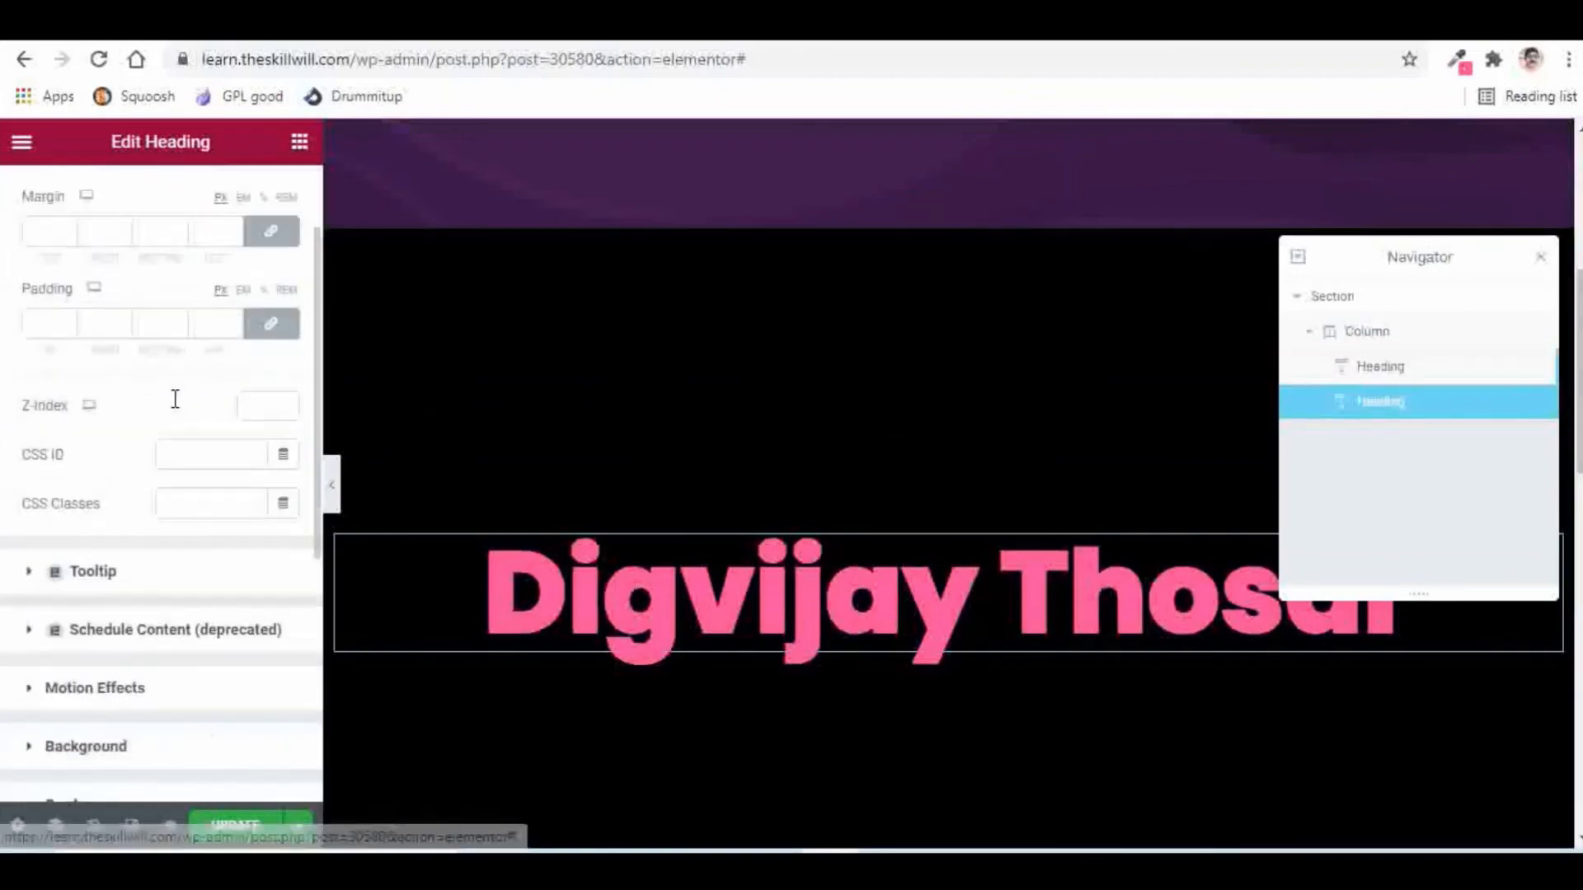
scroll(176, 404, down, 4)
click(106, 577)
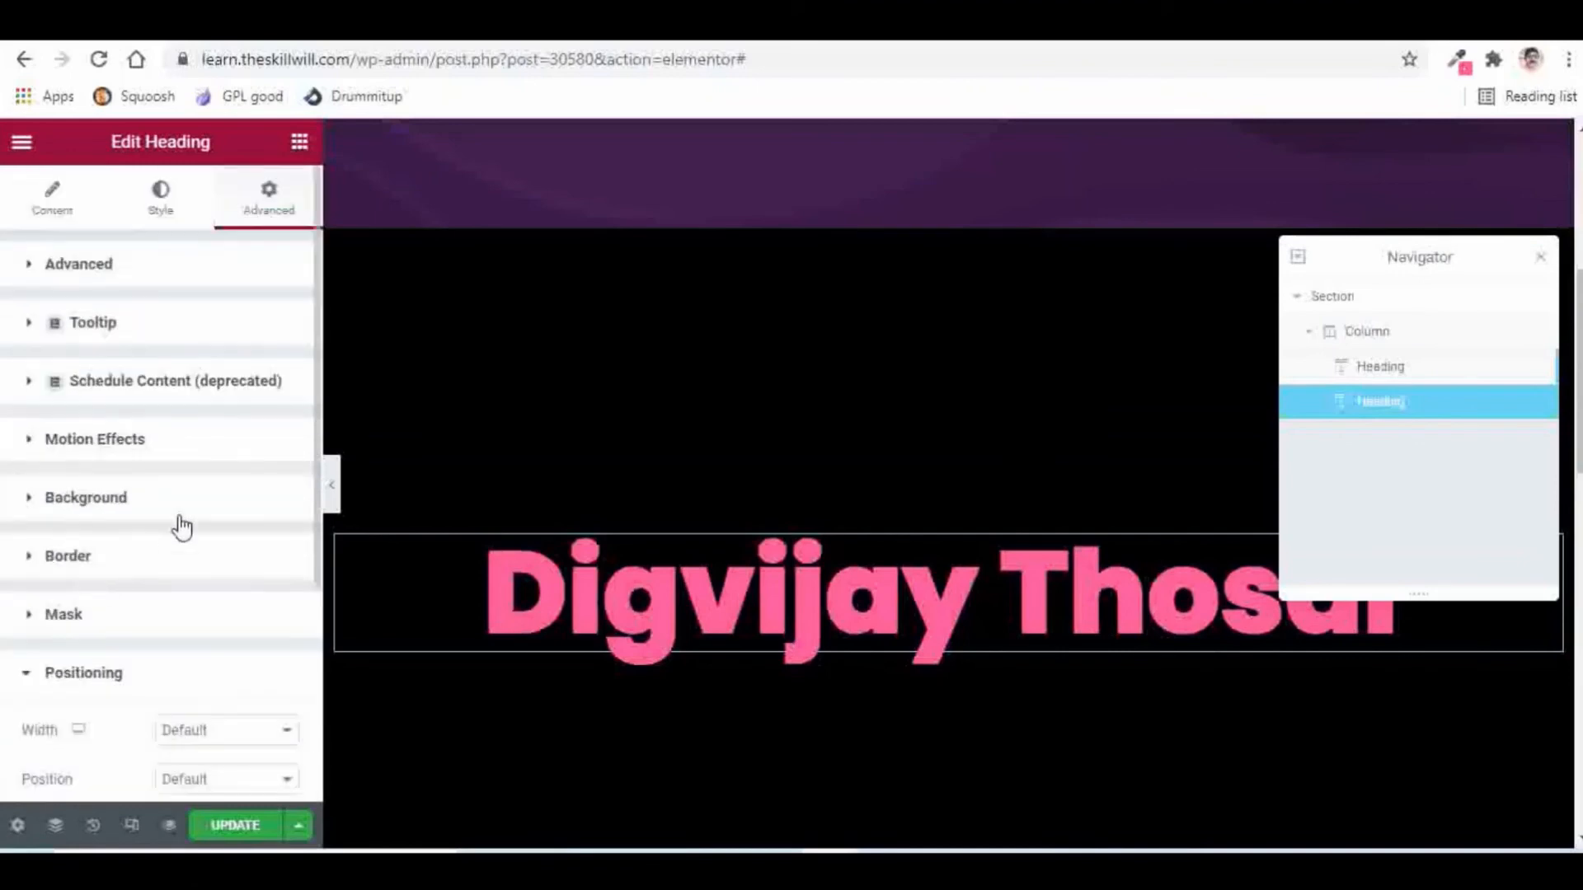
scroll(181, 528, down, 3)
click(192, 547)
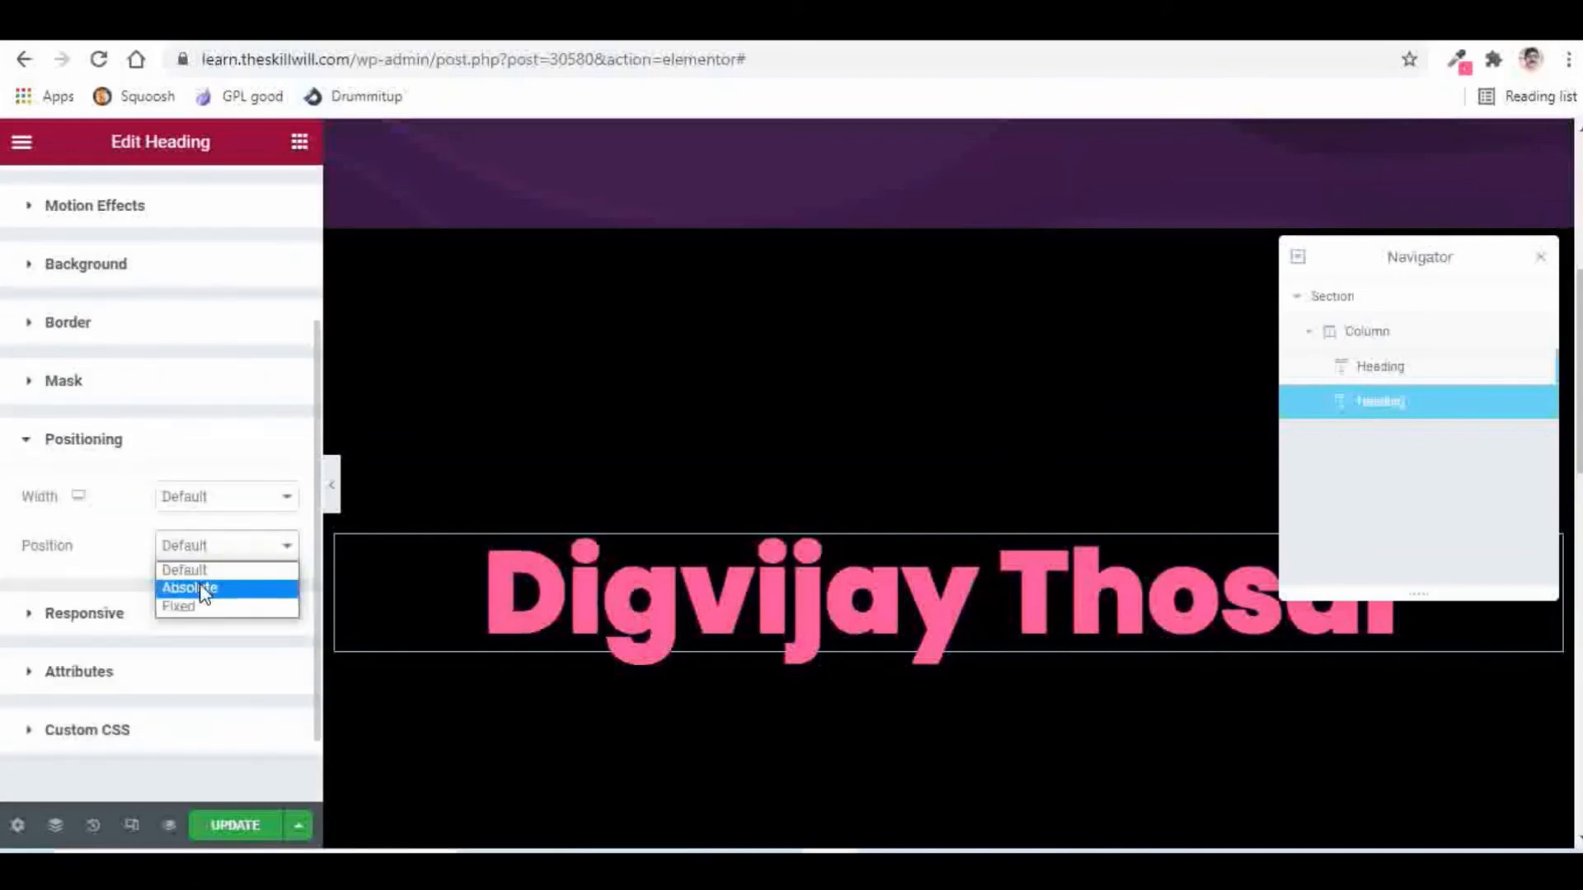
click(204, 589)
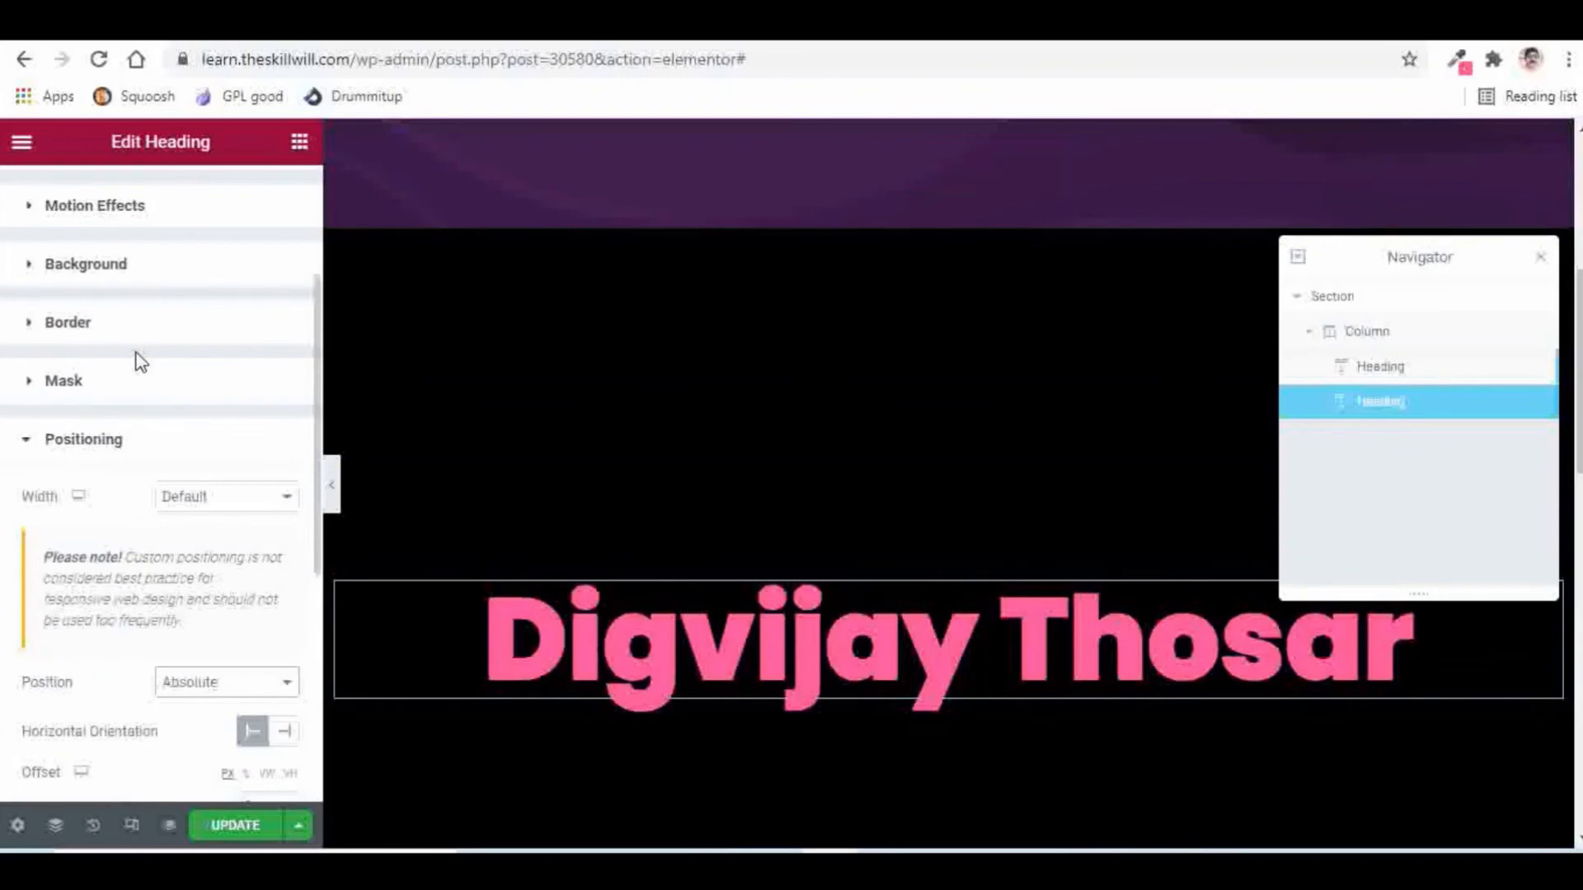
scroll(145, 357, up, 3)
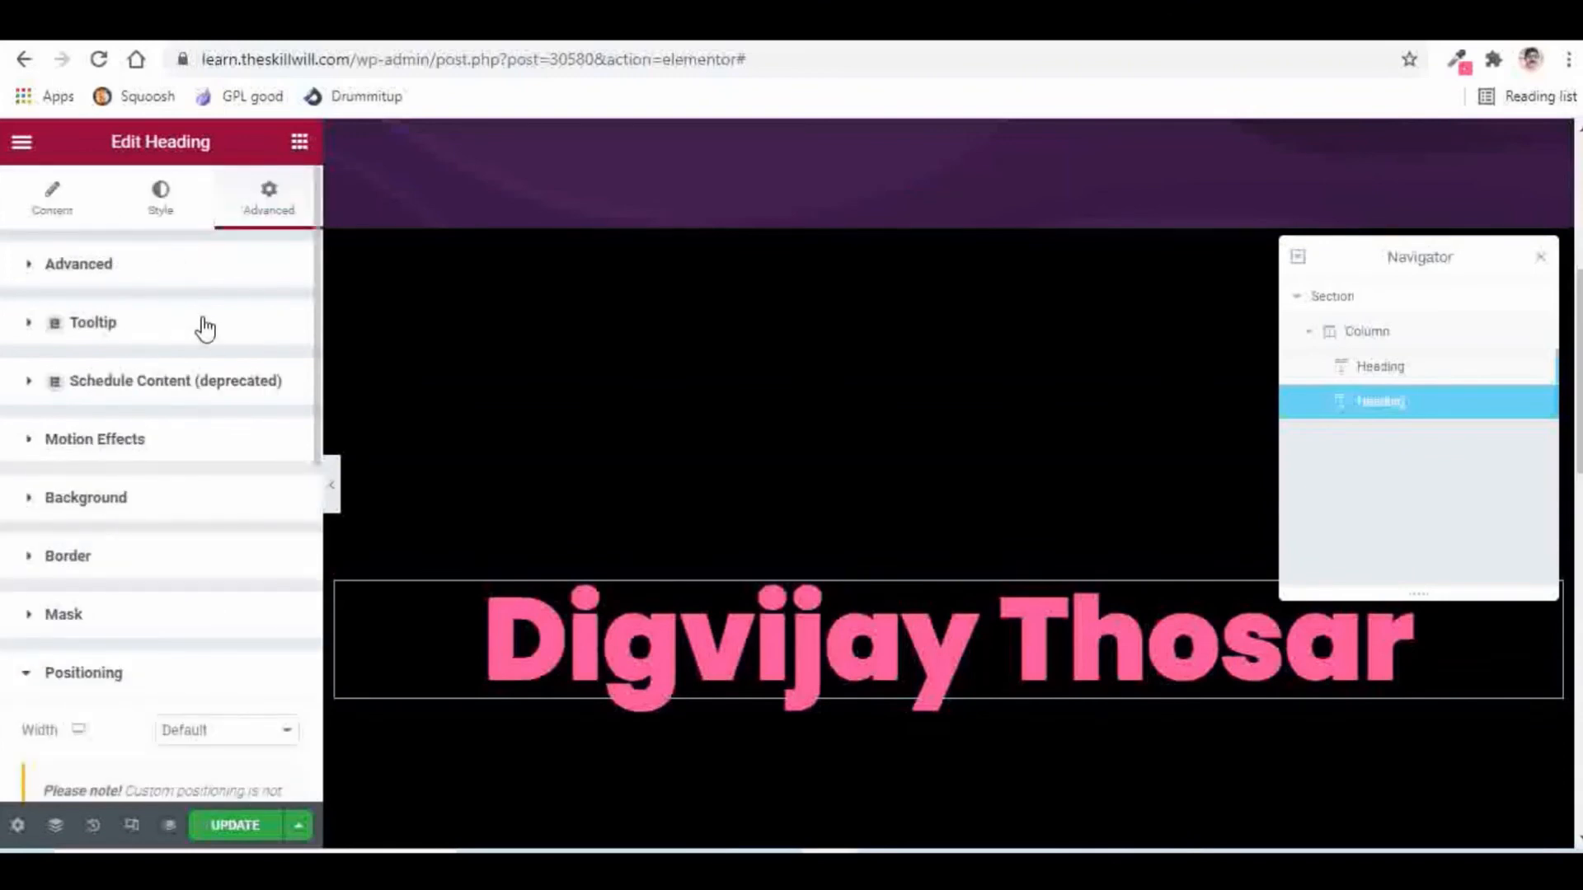
scroll(206, 328, down, 7)
scroll(205, 313, down, 2)
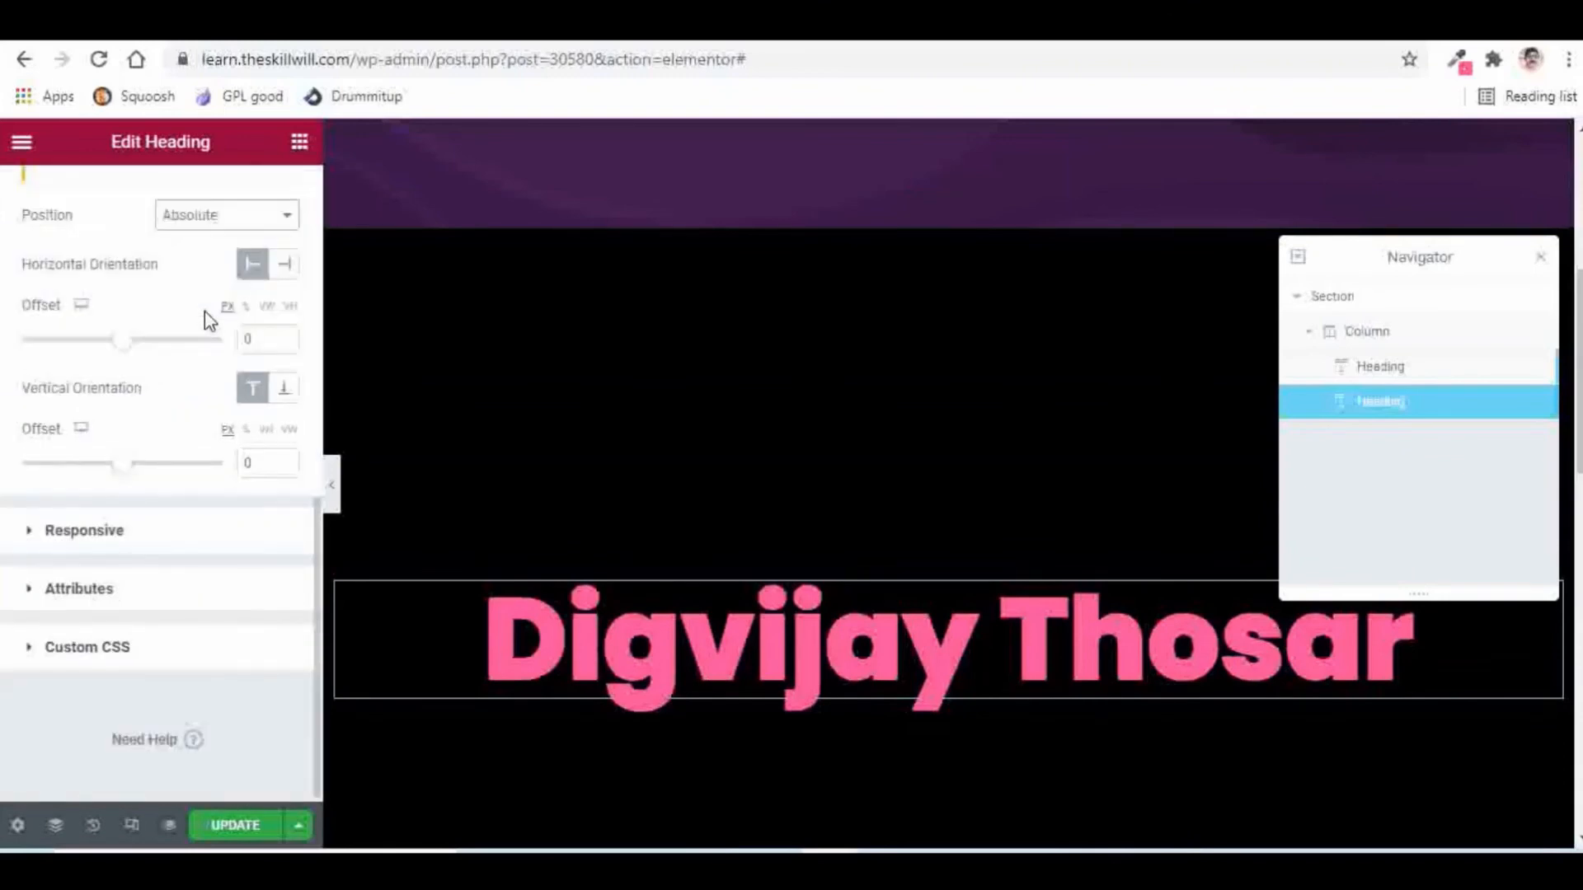
click(86, 652)
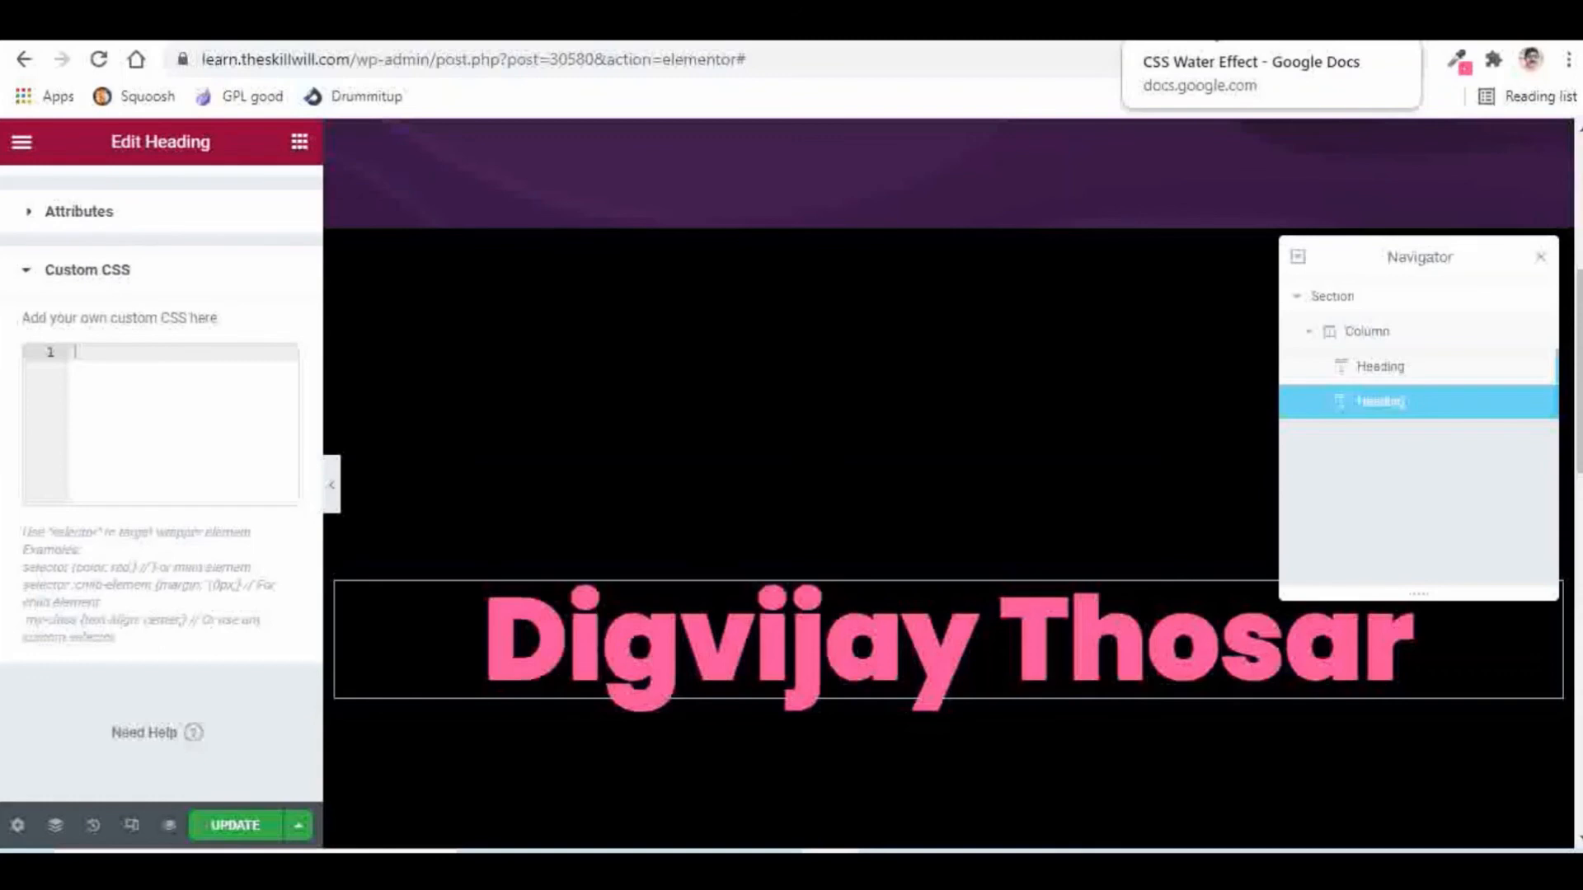
Step: Add the water-fill CSS from the notes with a 4s duration, then update the page
click(1195, 20)
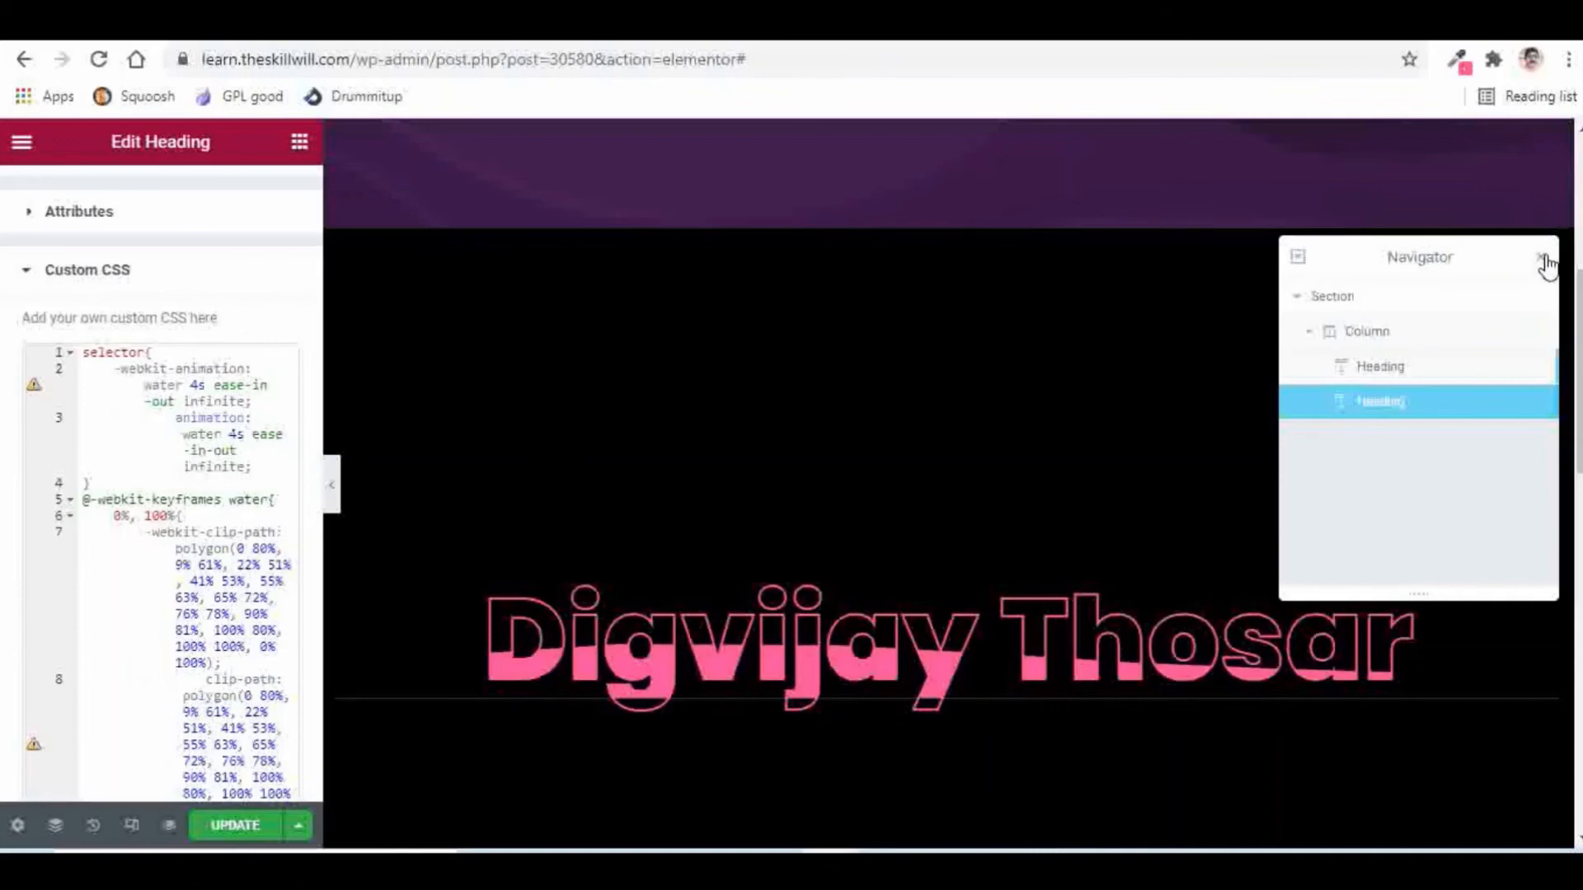
click(1544, 261)
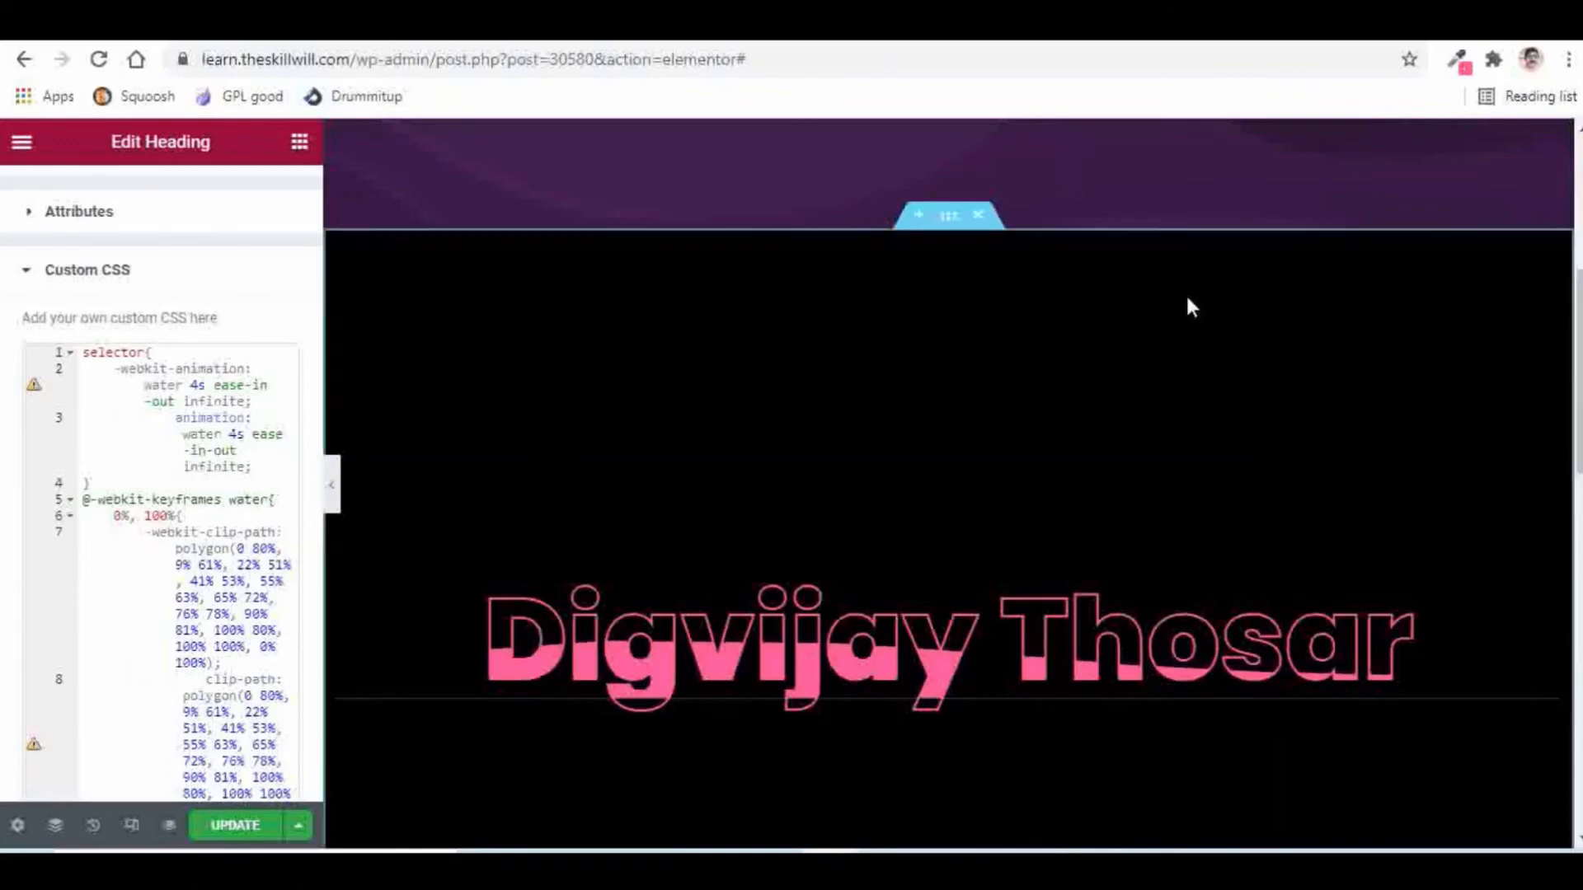
scroll(1195, 292, down, 1)
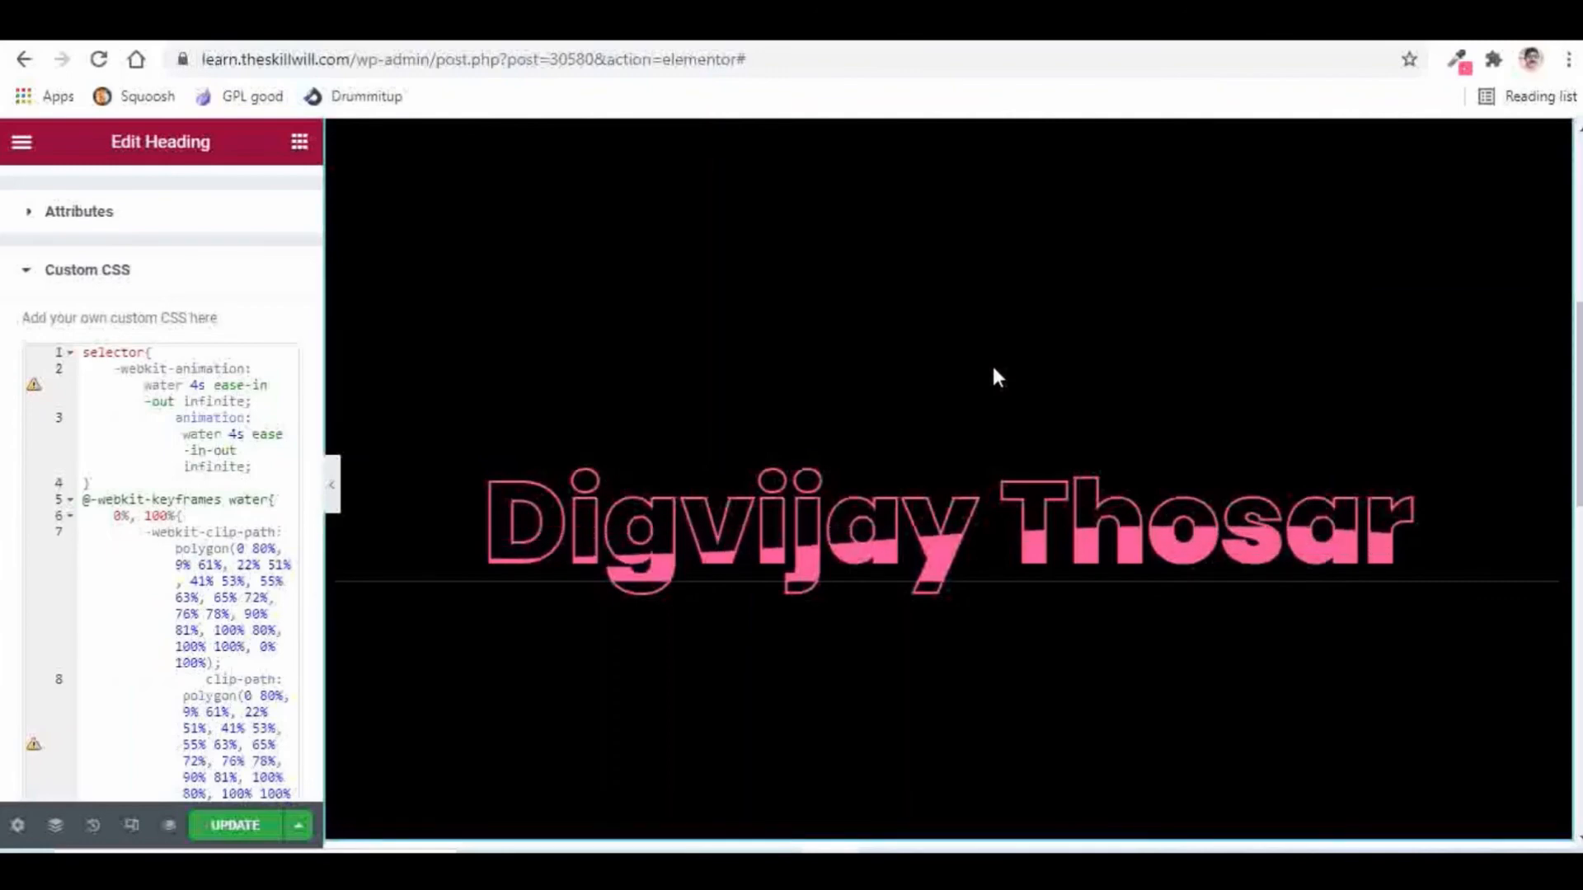
double_click(196, 385)
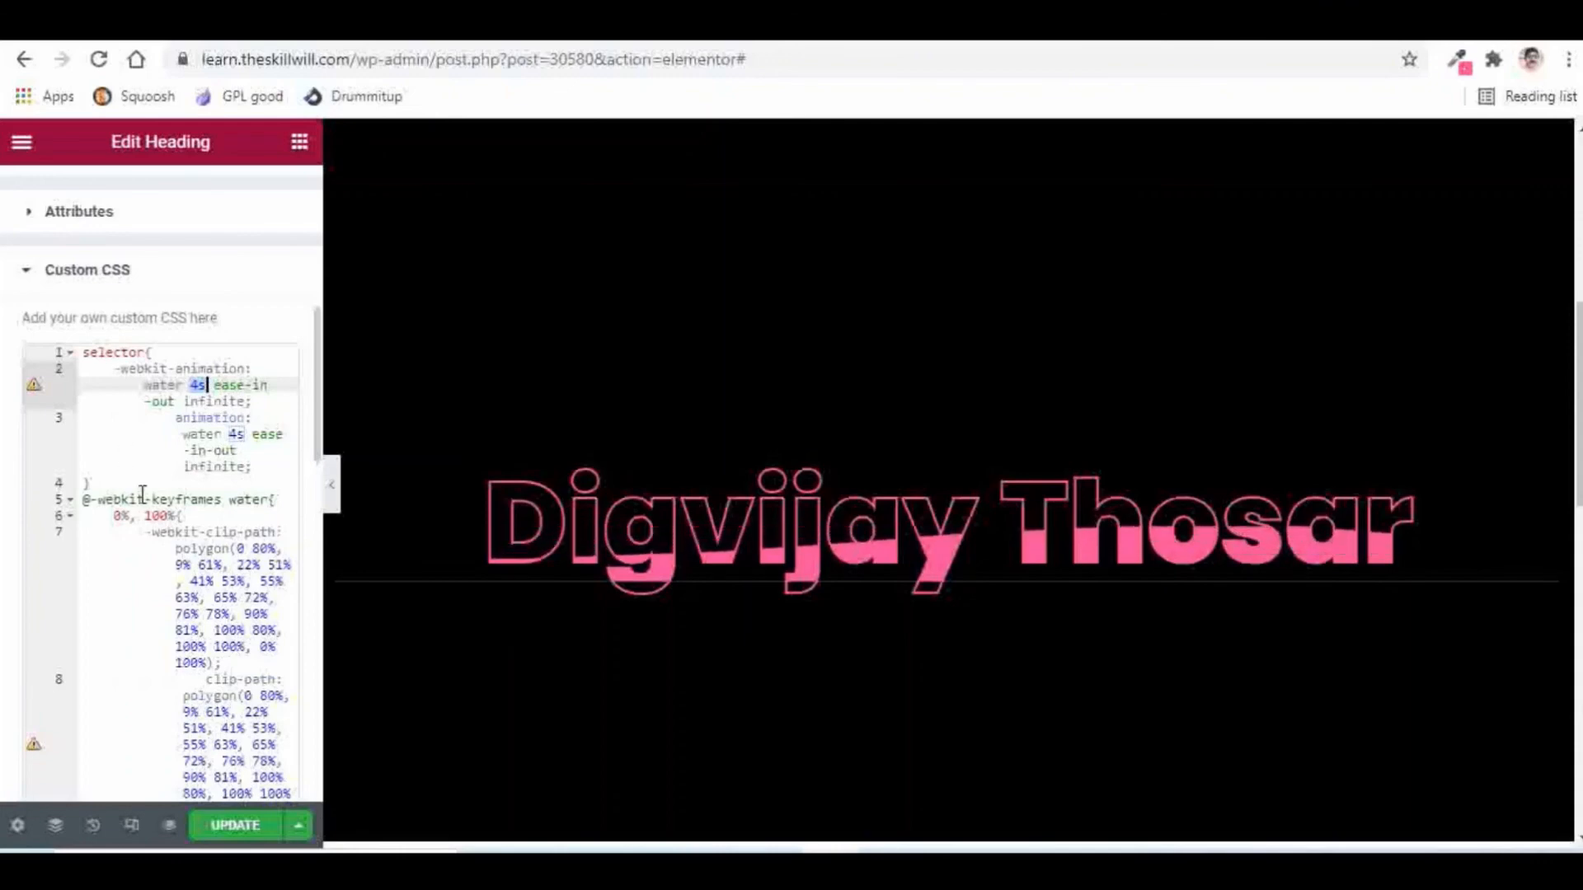
click(240, 834)
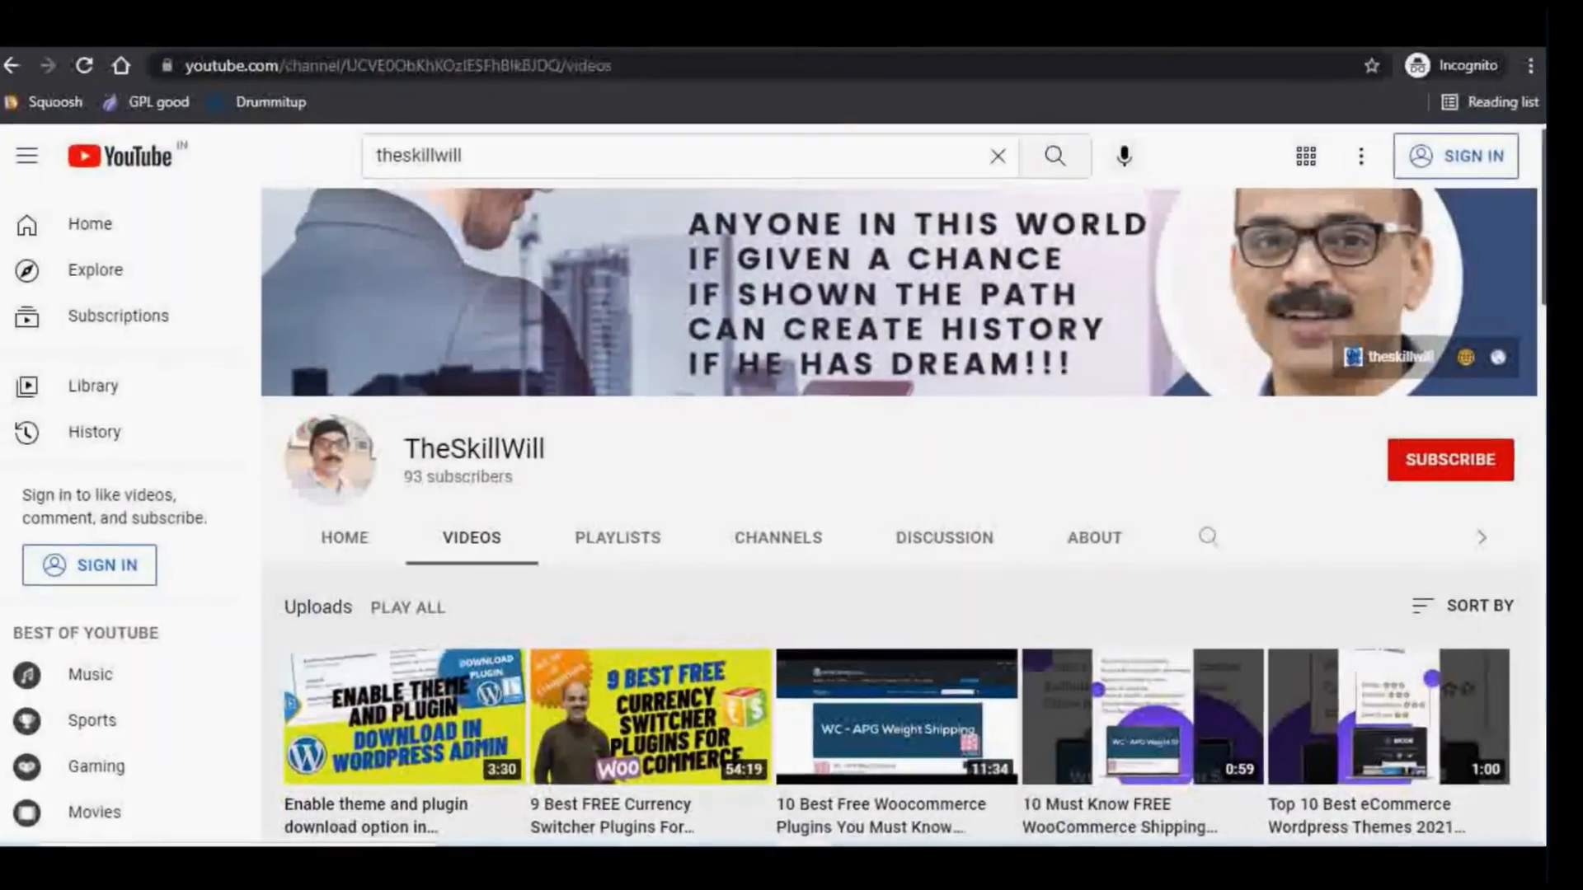
scroll(930, 508, down, 3)
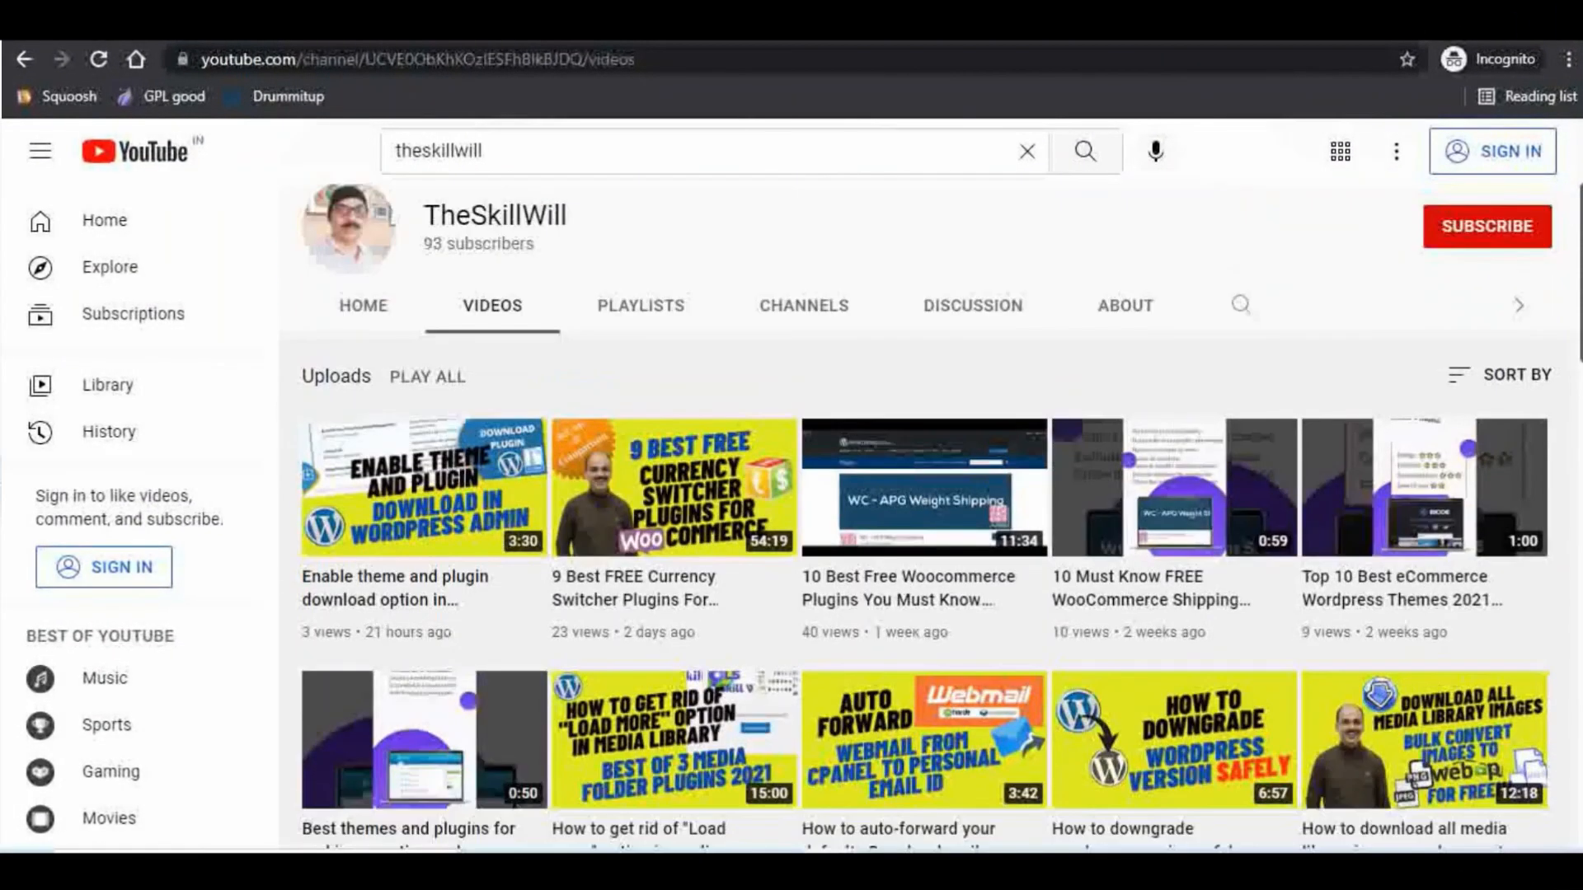
scroll(929, 508, down, 5)
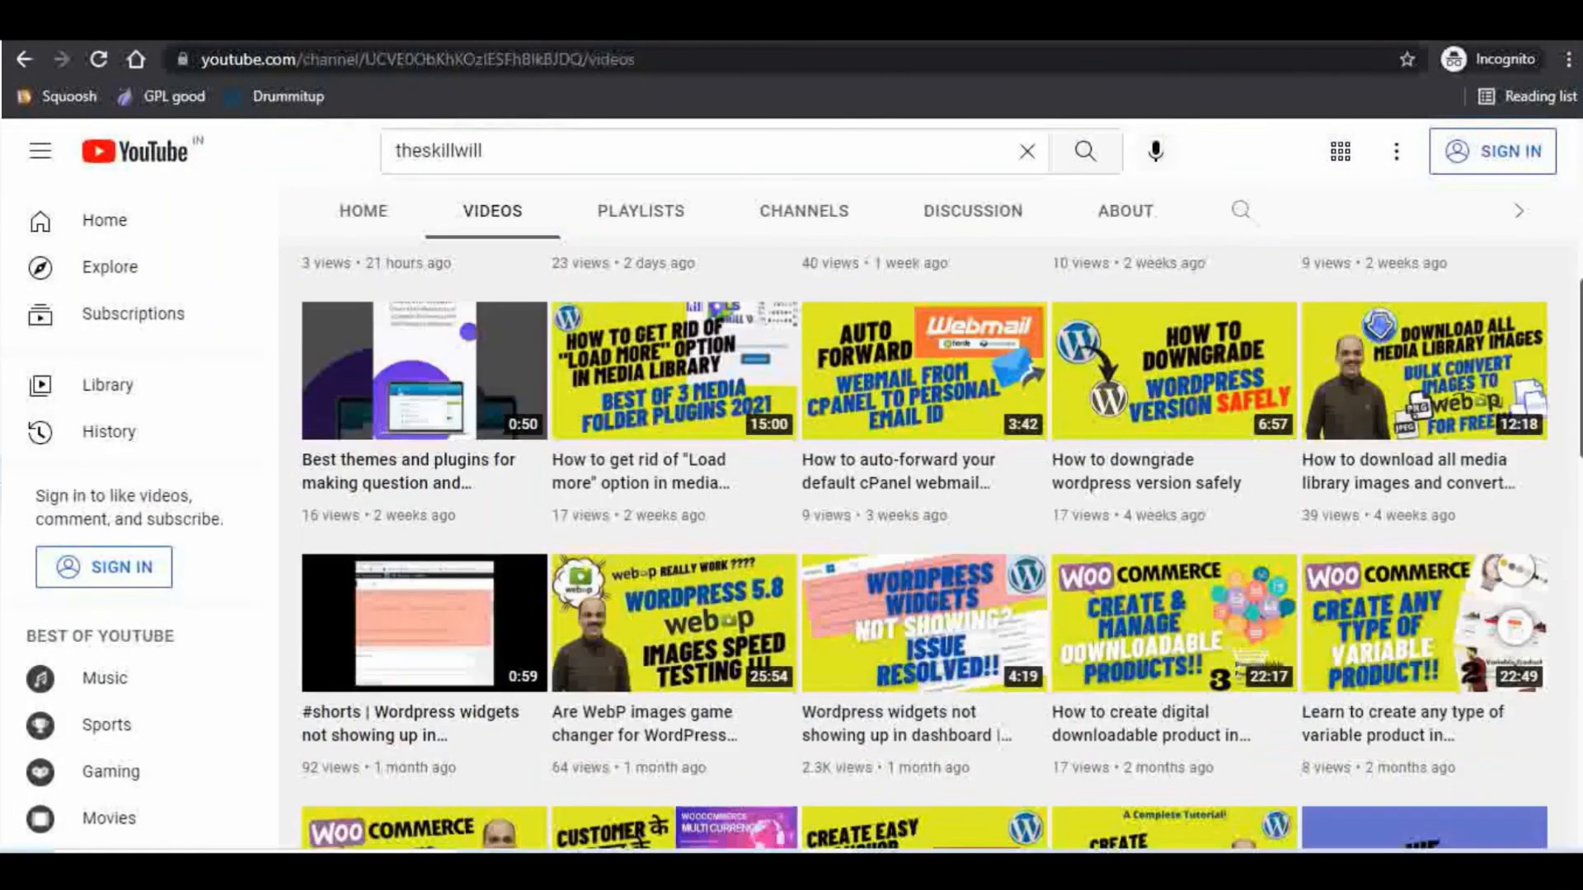
scroll(924, 544, down, 4)
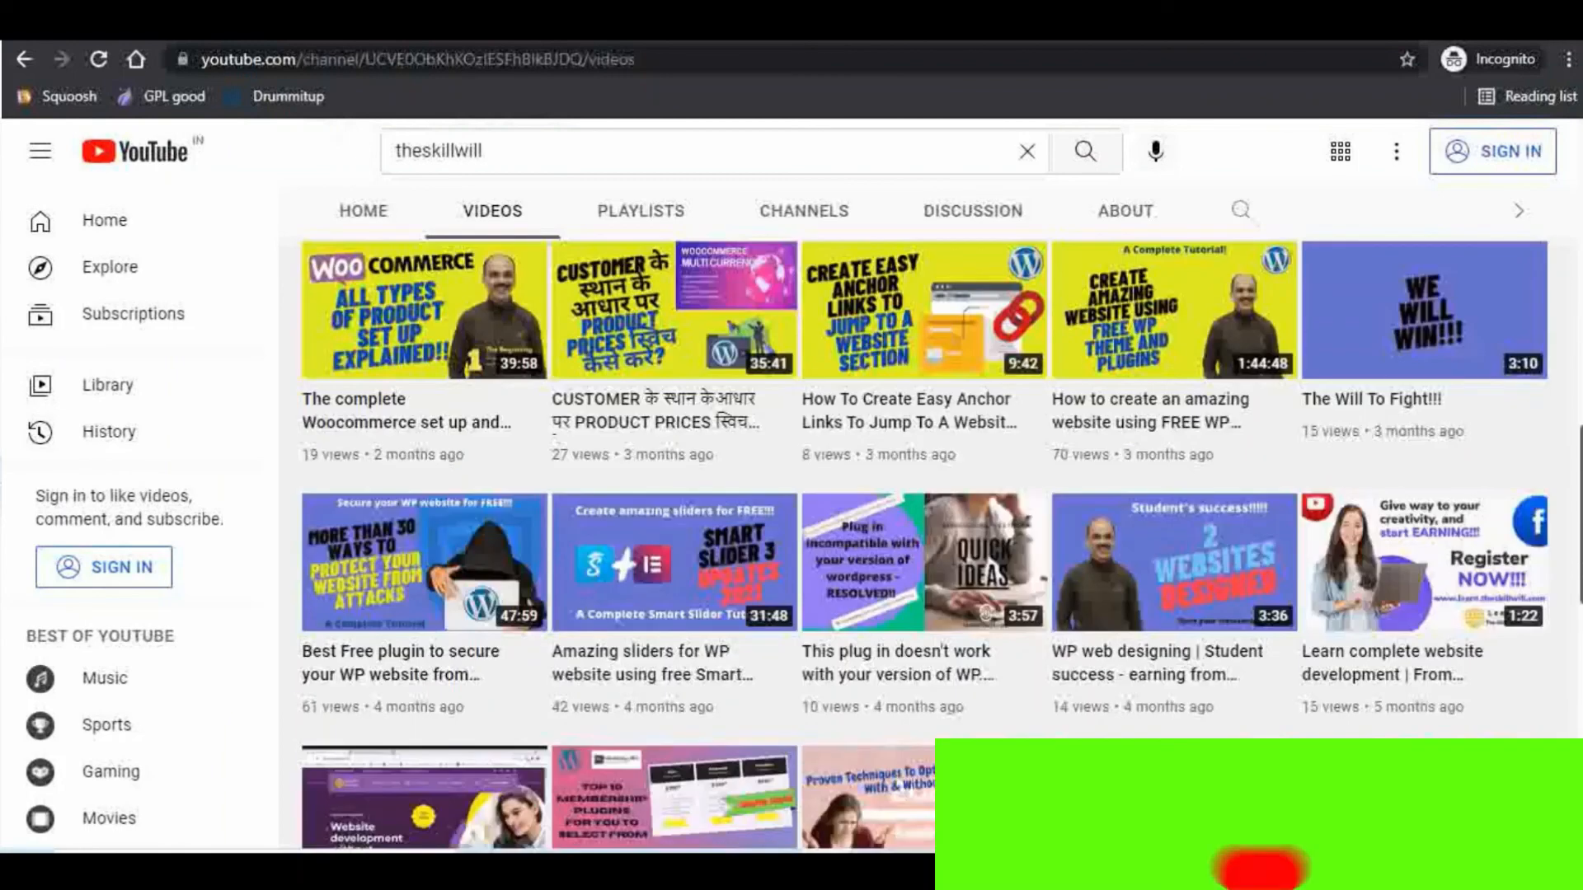
scroll(923, 545, down, 3)
scroll(923, 544, down, 2)
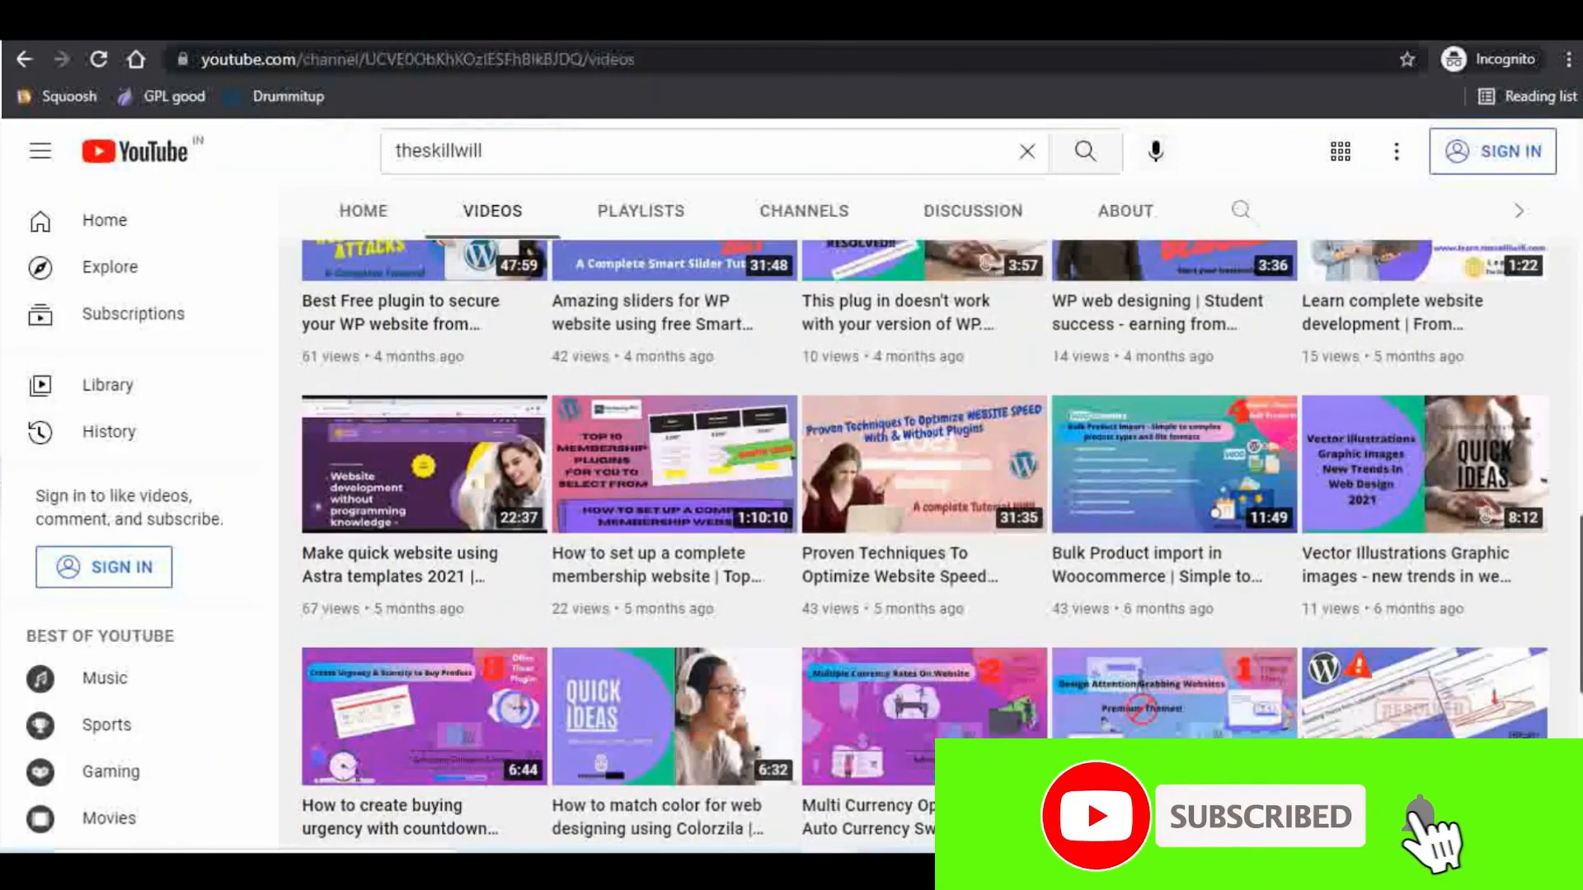
scroll(923, 544, down, 1)
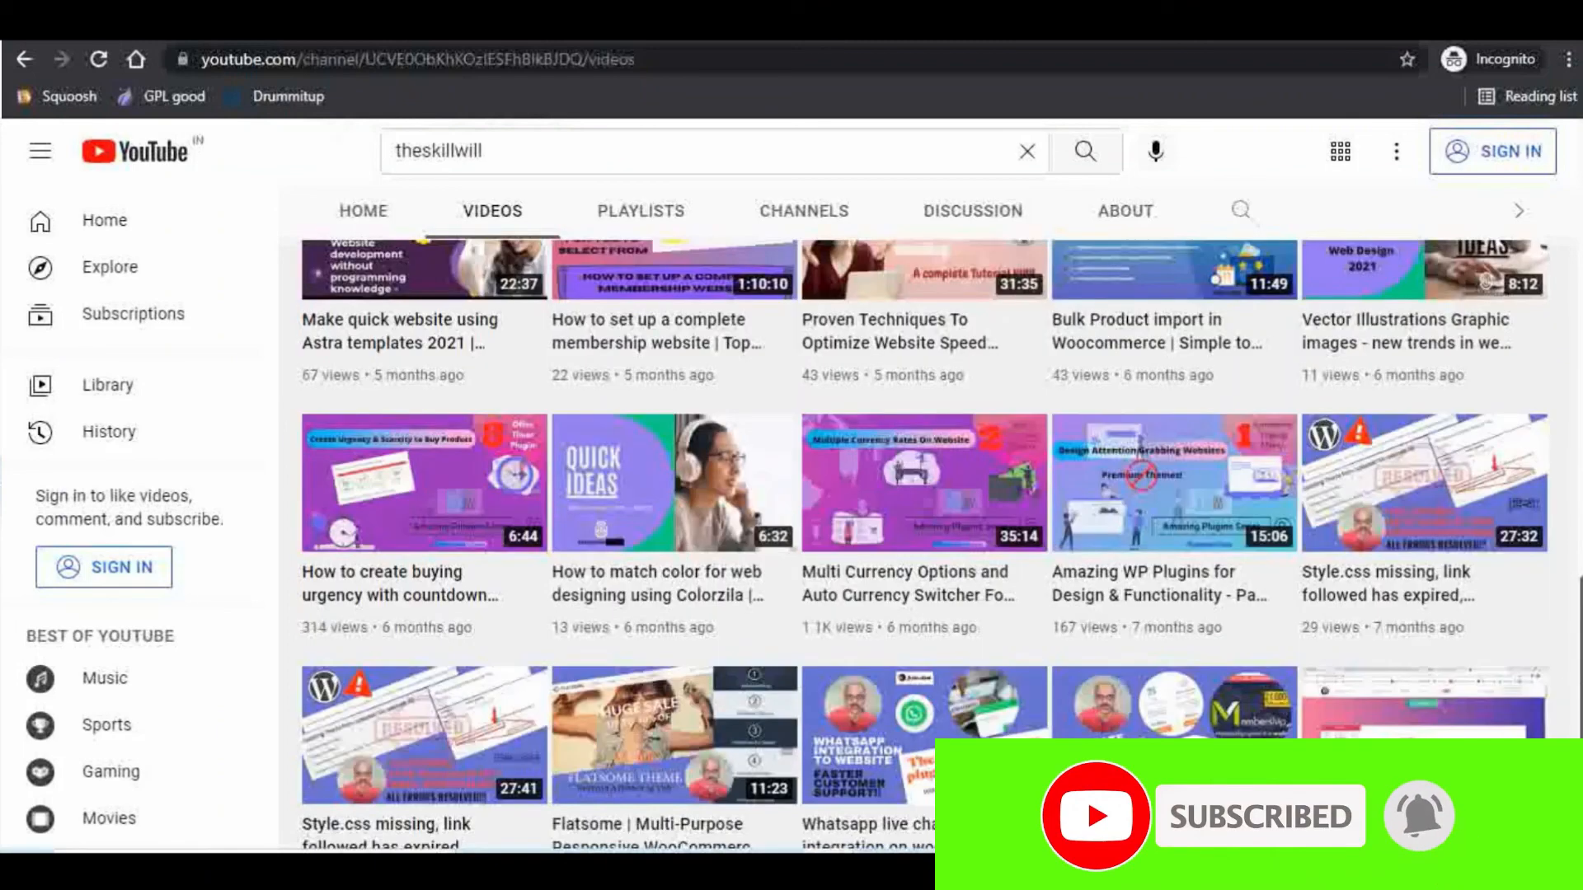
scroll(923, 544, down, 1)
scroll(923, 544, down, 1)
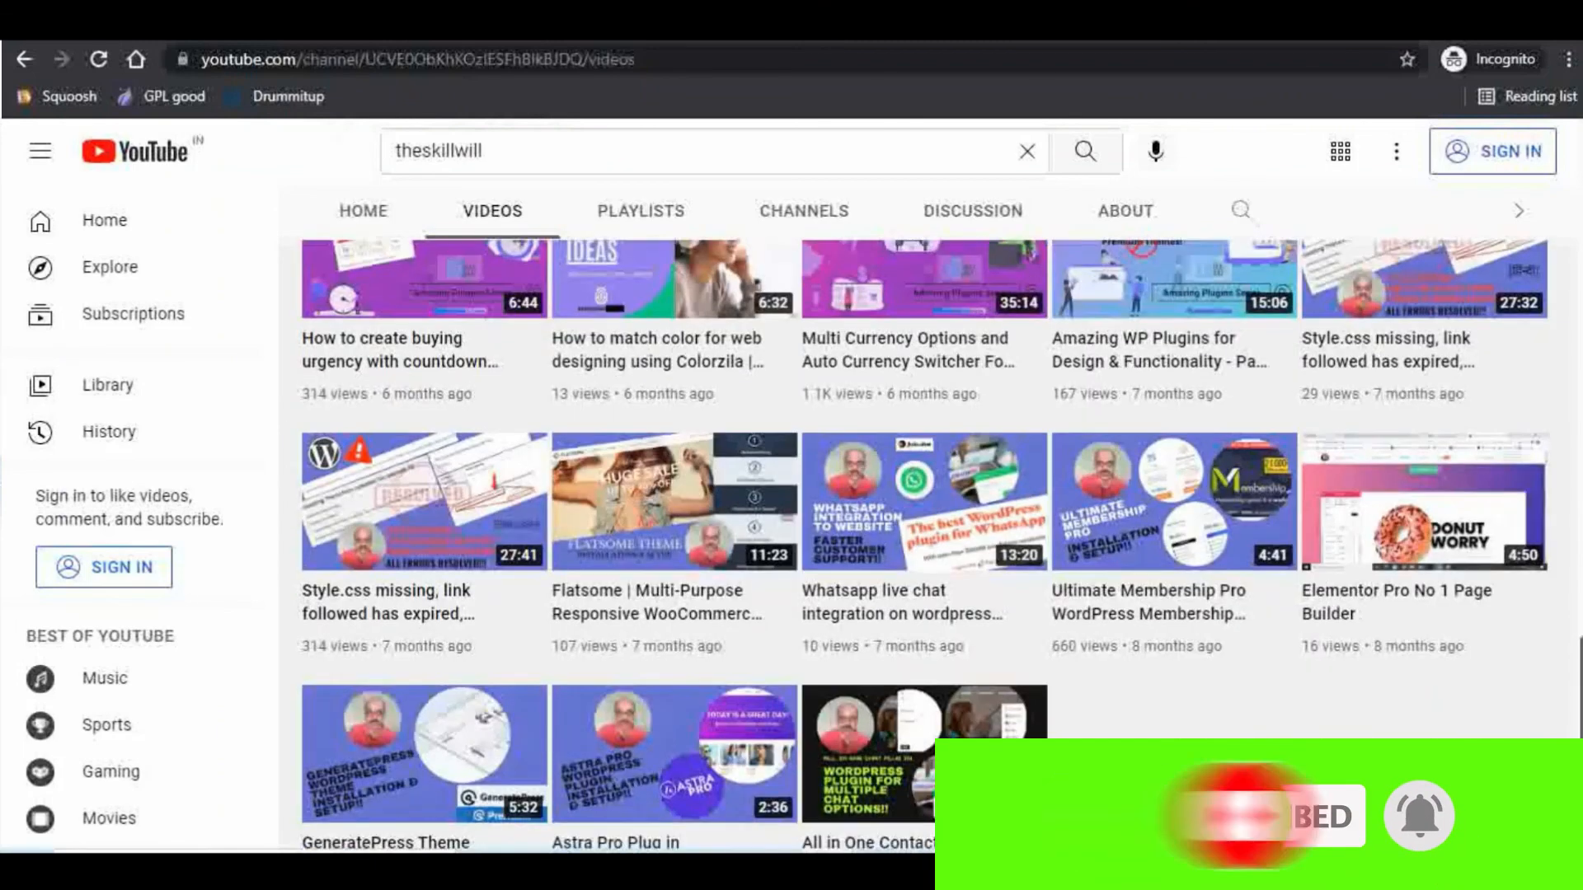
scroll(923, 544, down, 1)
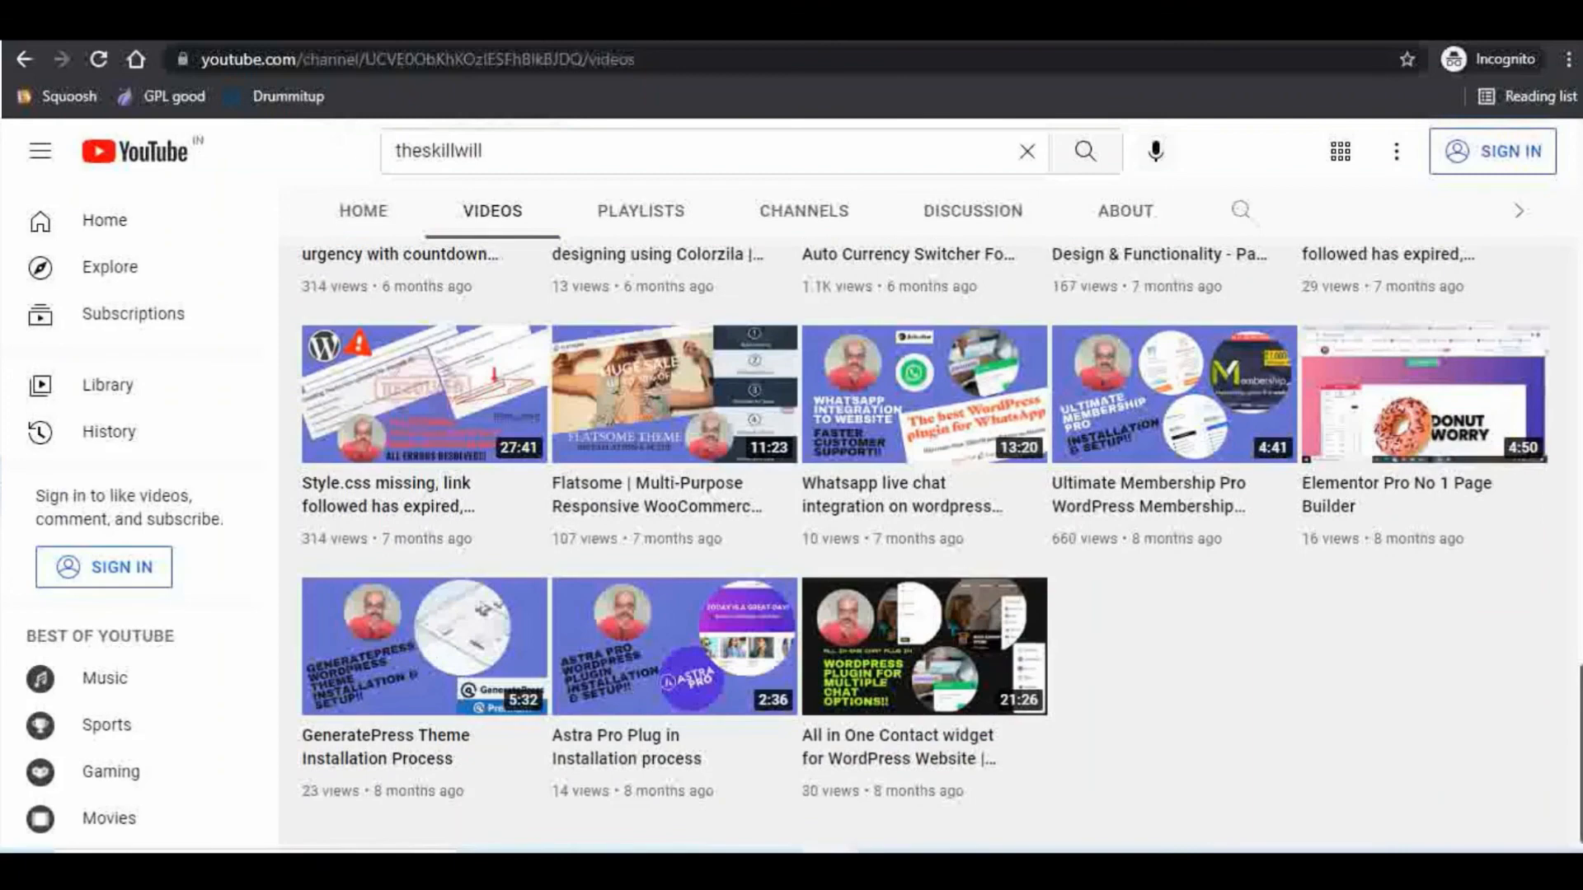
scroll(923, 544, up, 6)
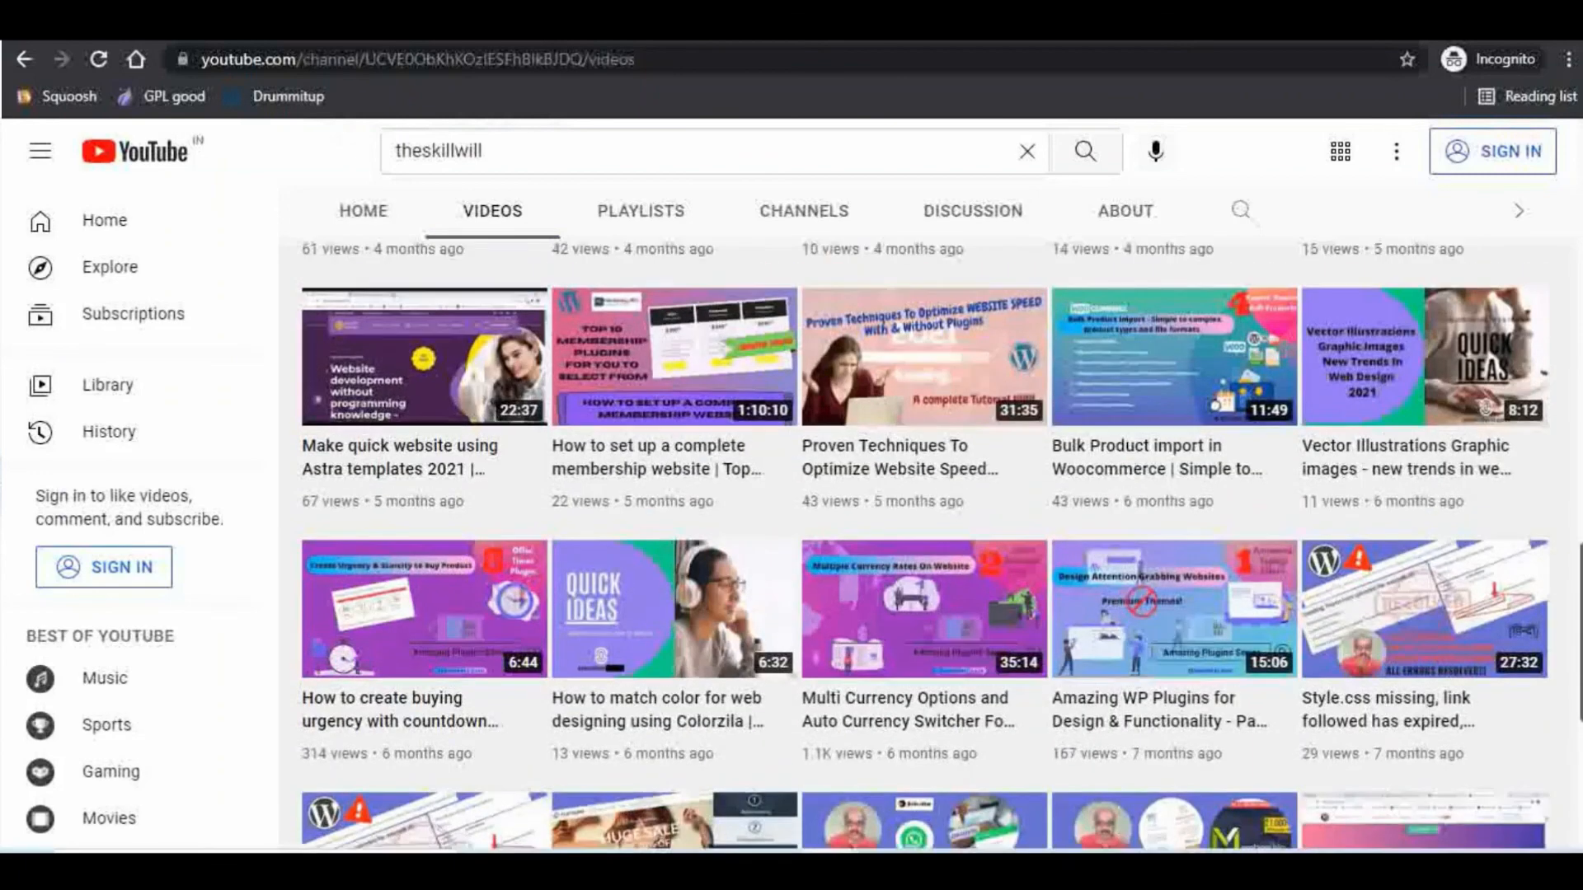